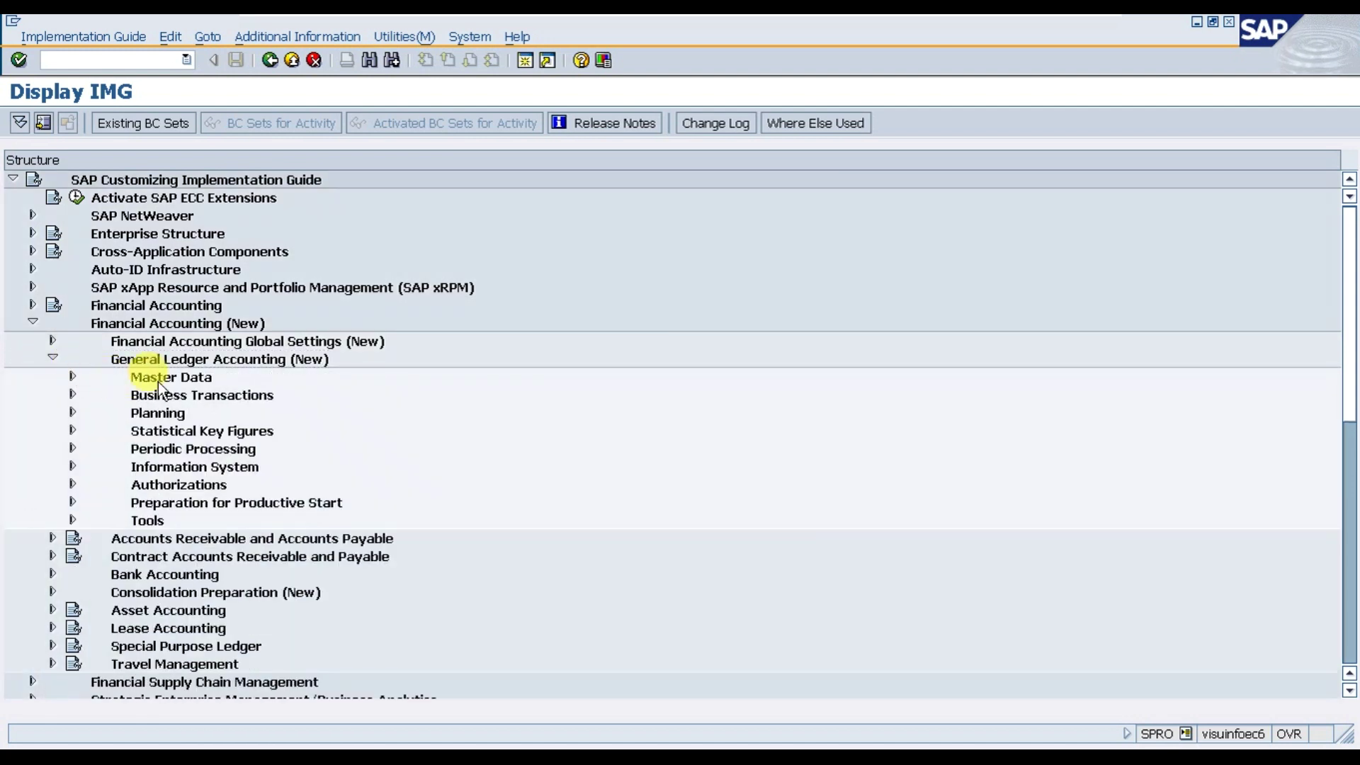
Open Edit Chart of Accounts List from the G/L Accounts preparations under General Ledger Accounting (New) master data.
left_click(170, 377)
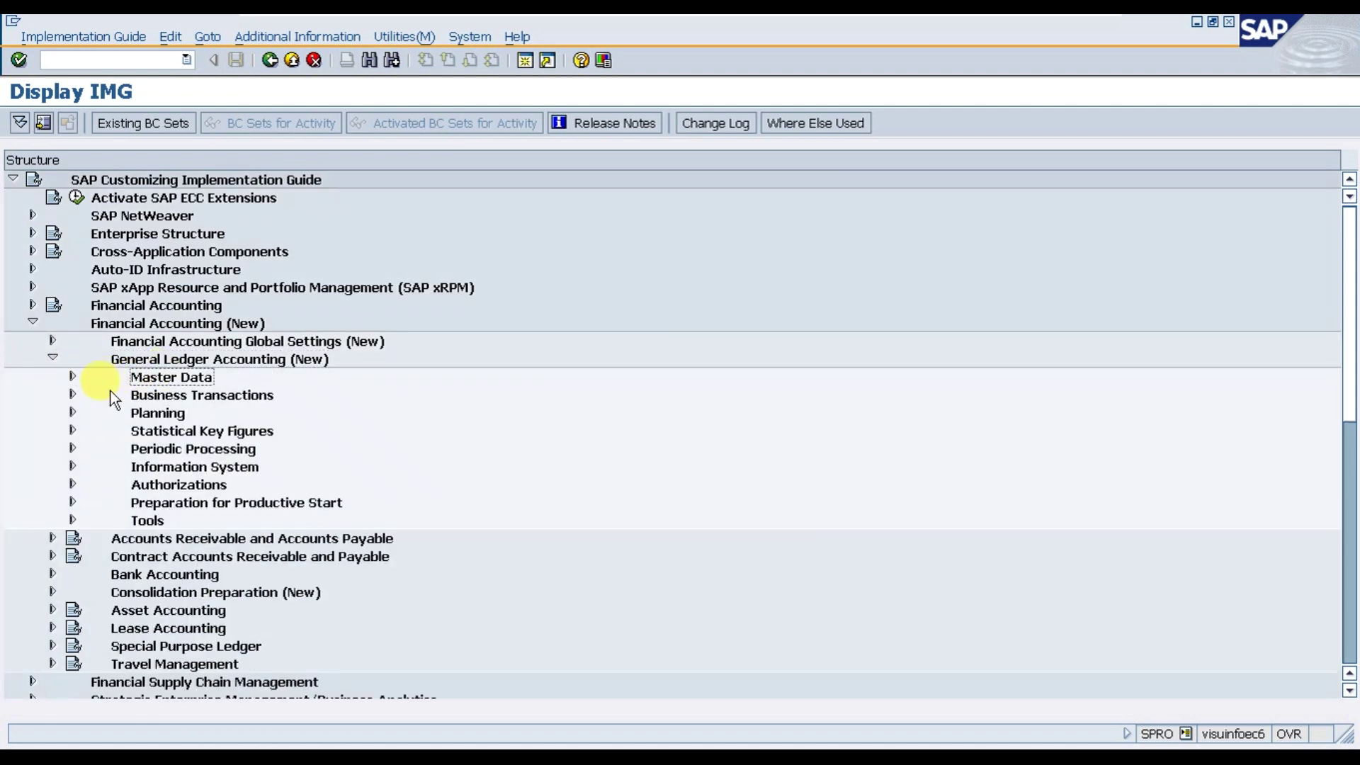
left_click(72, 376)
left_click(175, 396)
left_click(93, 394)
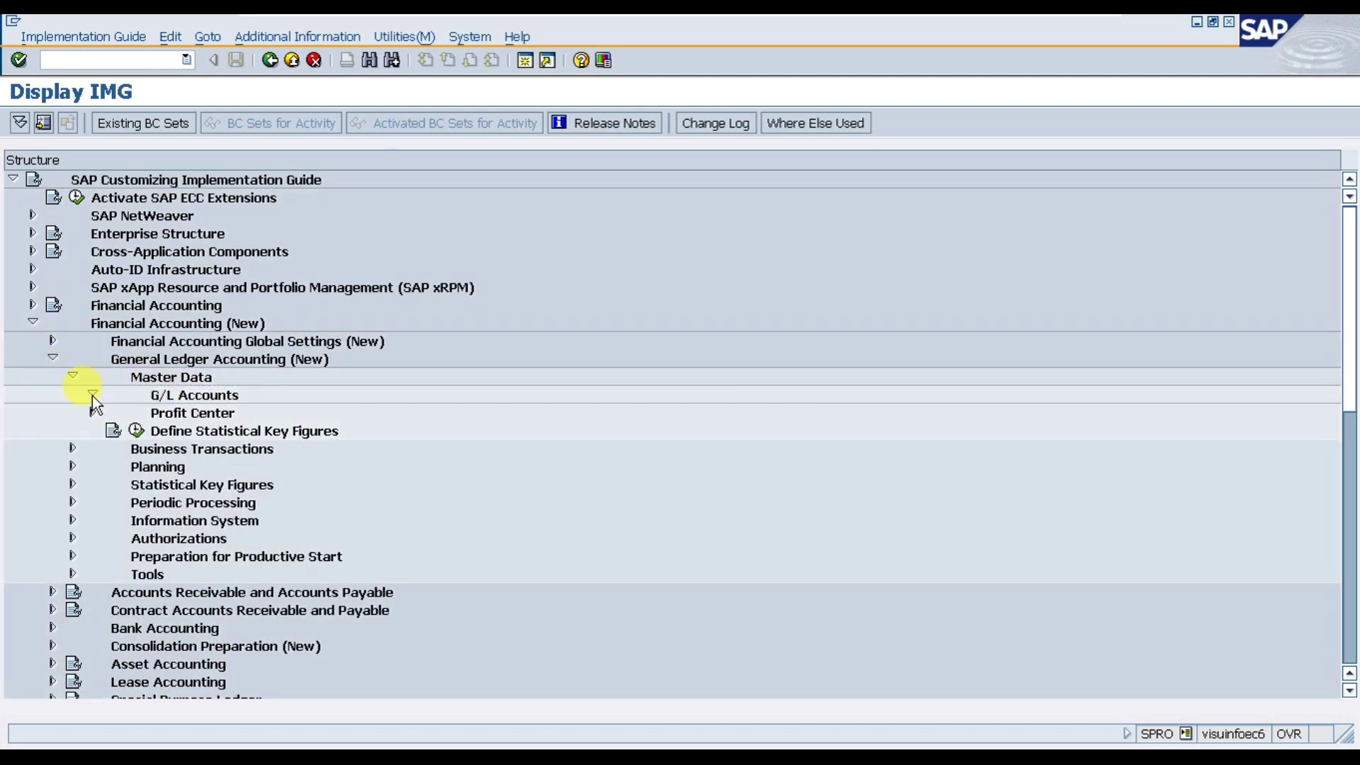
left_click(185, 415)
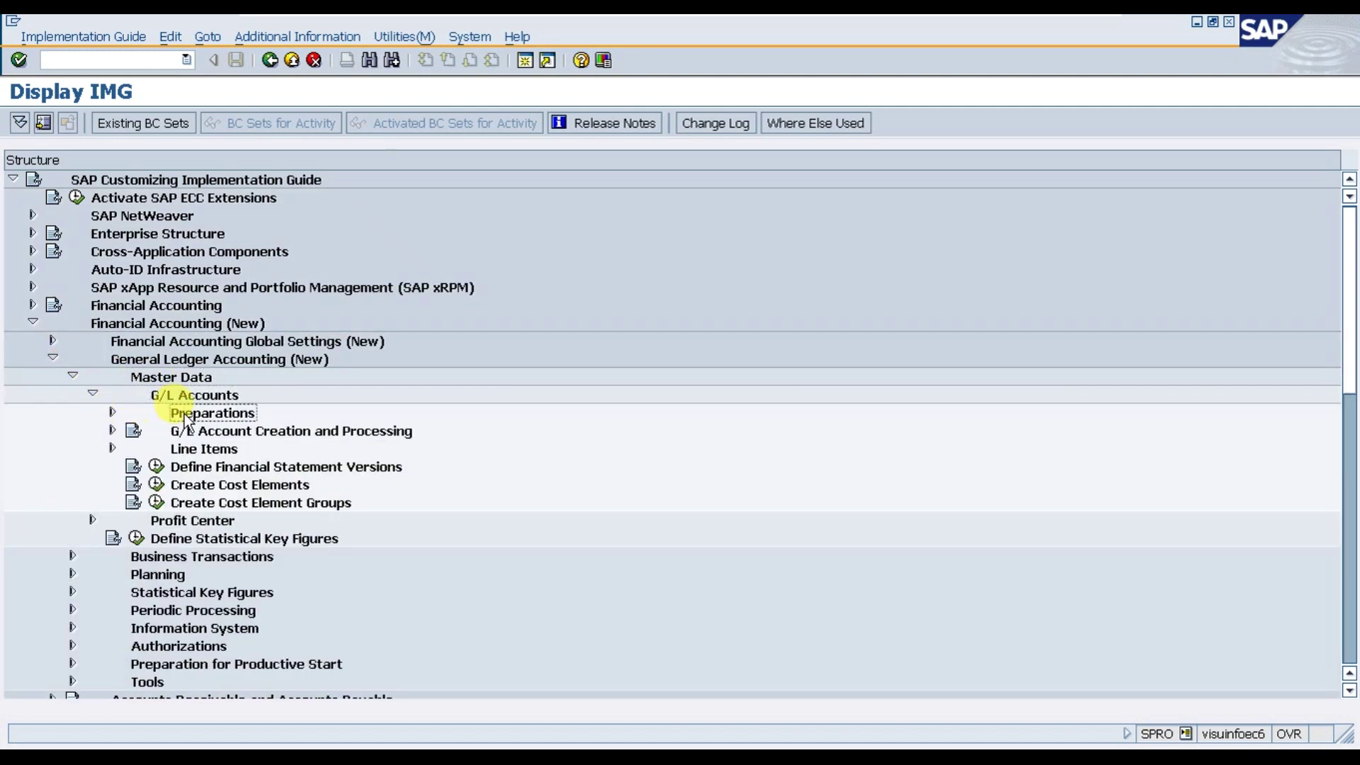
left_click(112, 413)
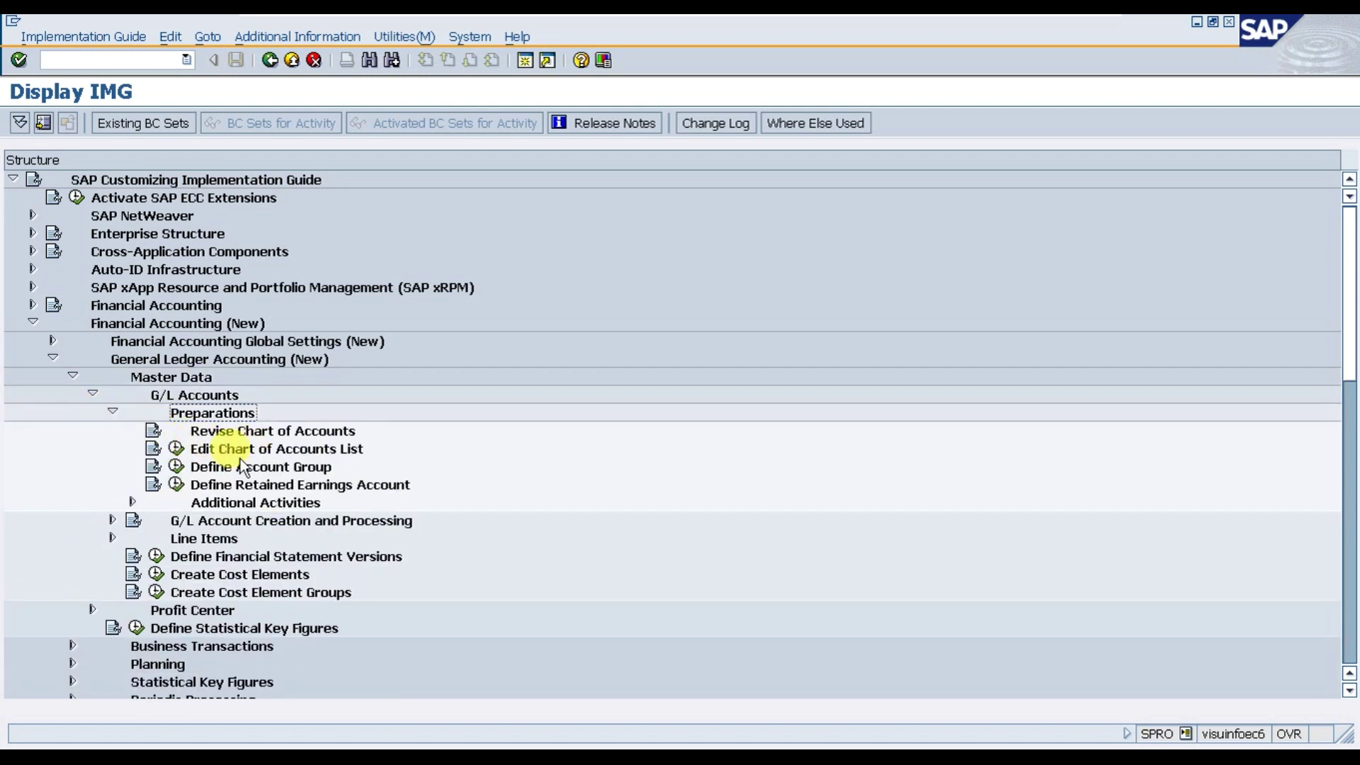
left_click(176, 449)
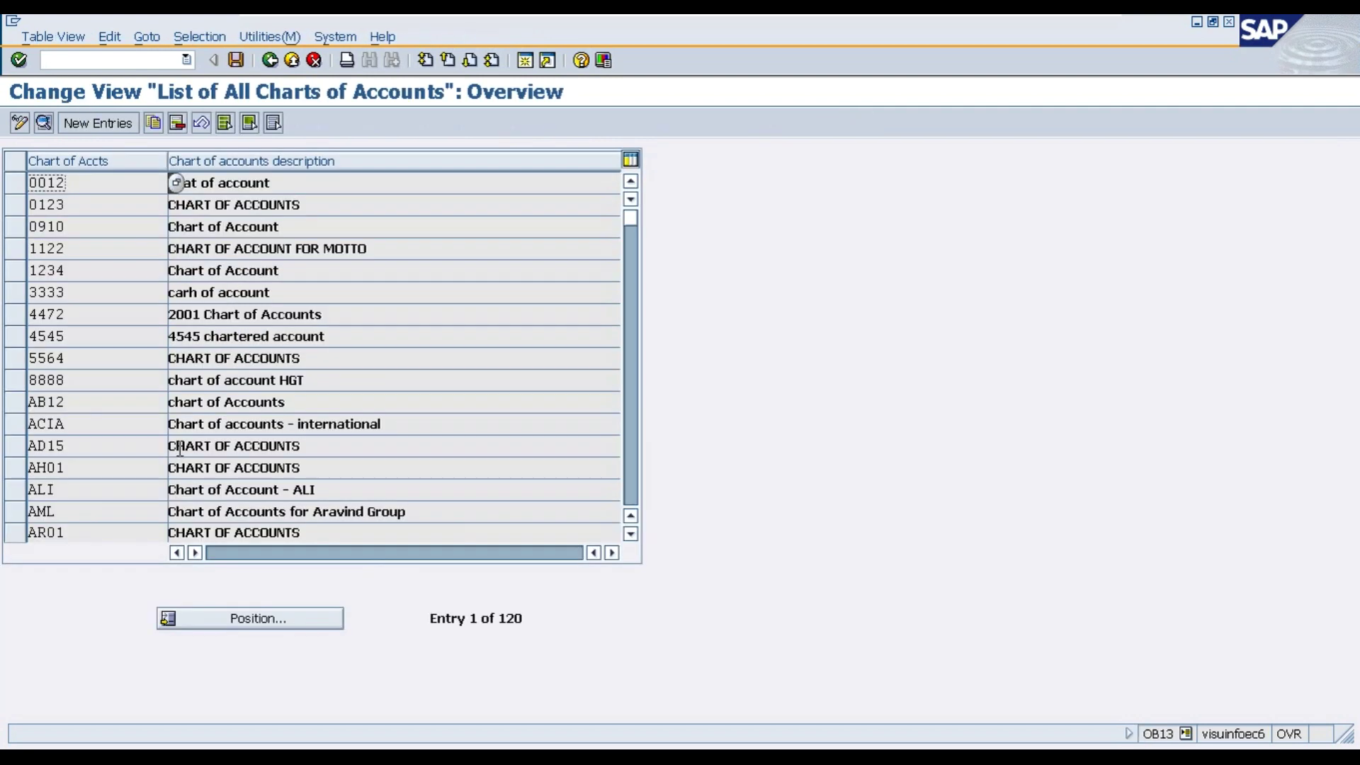
Open the details of chart of accounts N123 and choose Manual creation of cost elements as its controlling integration.
left_click(274, 615)
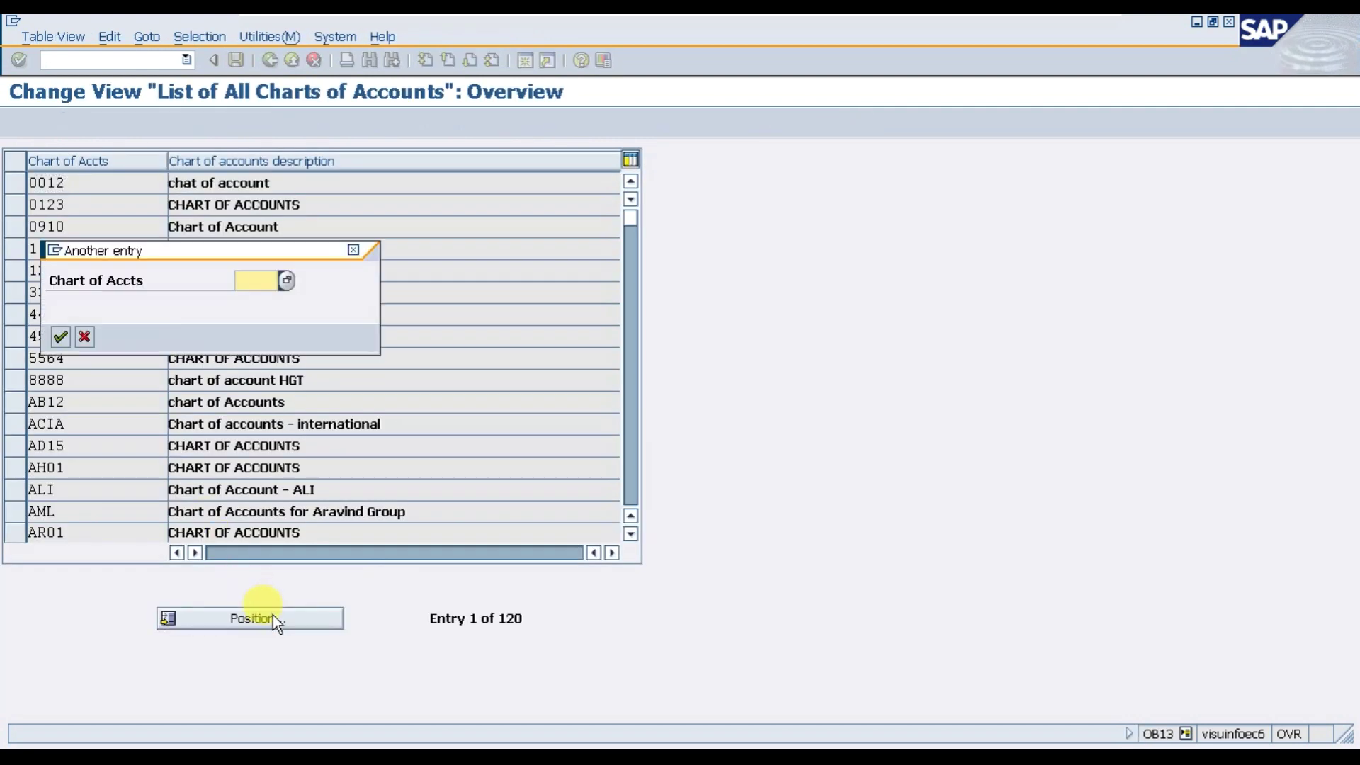
type("n123")
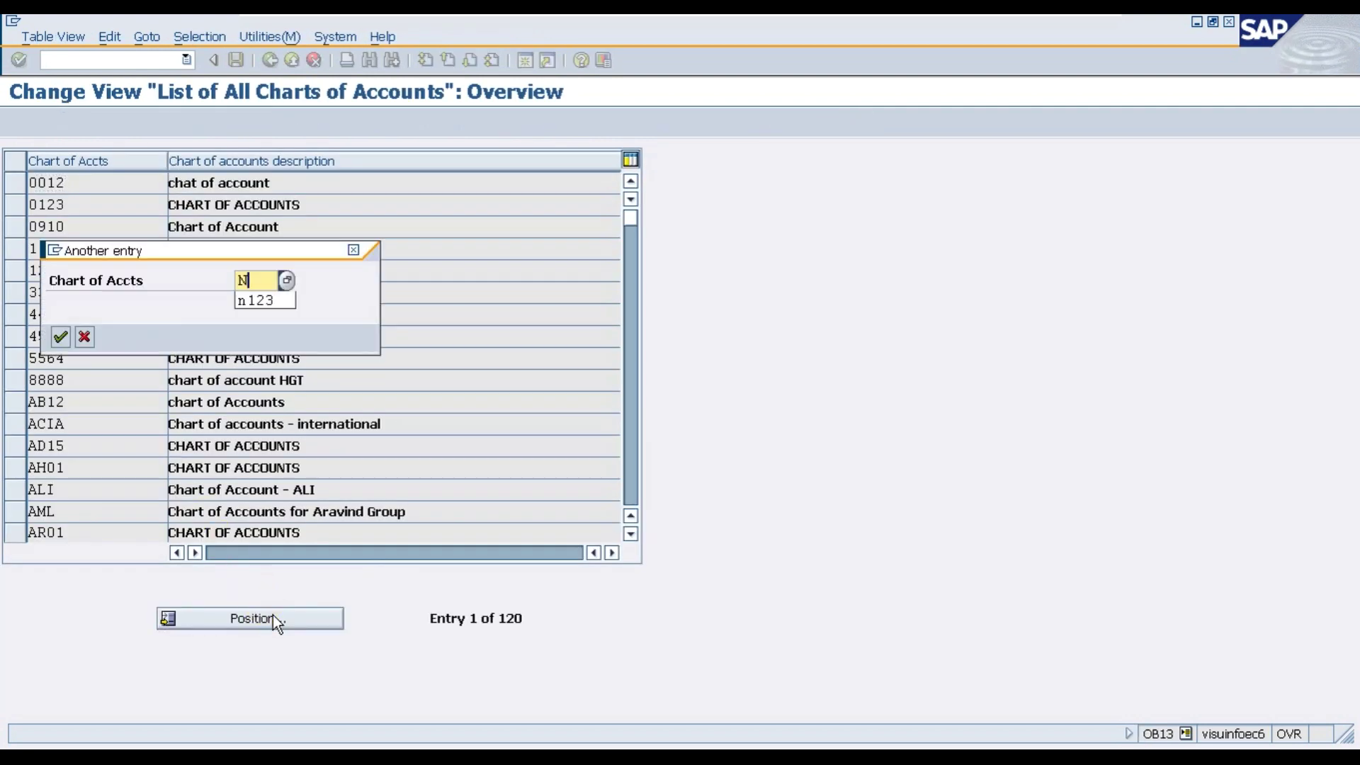
key("Return")
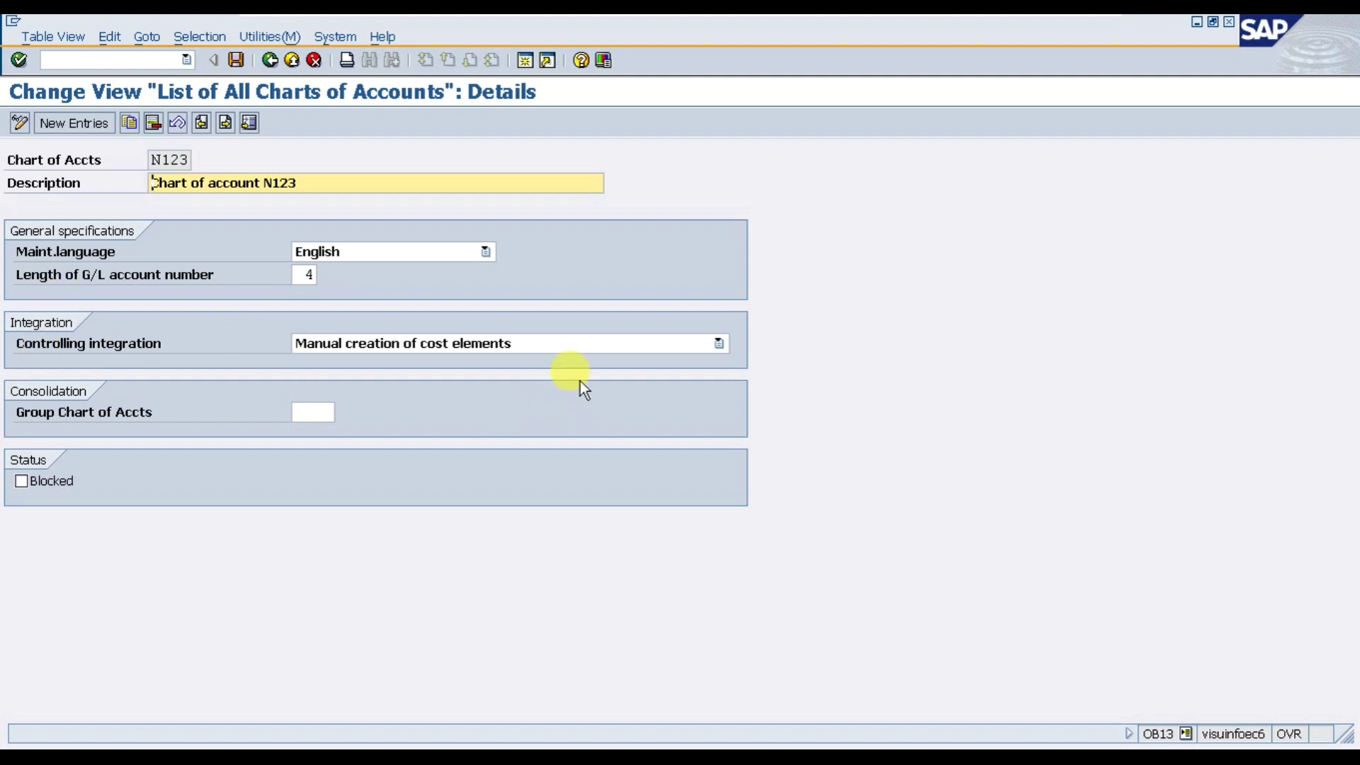
left_click(589, 346)
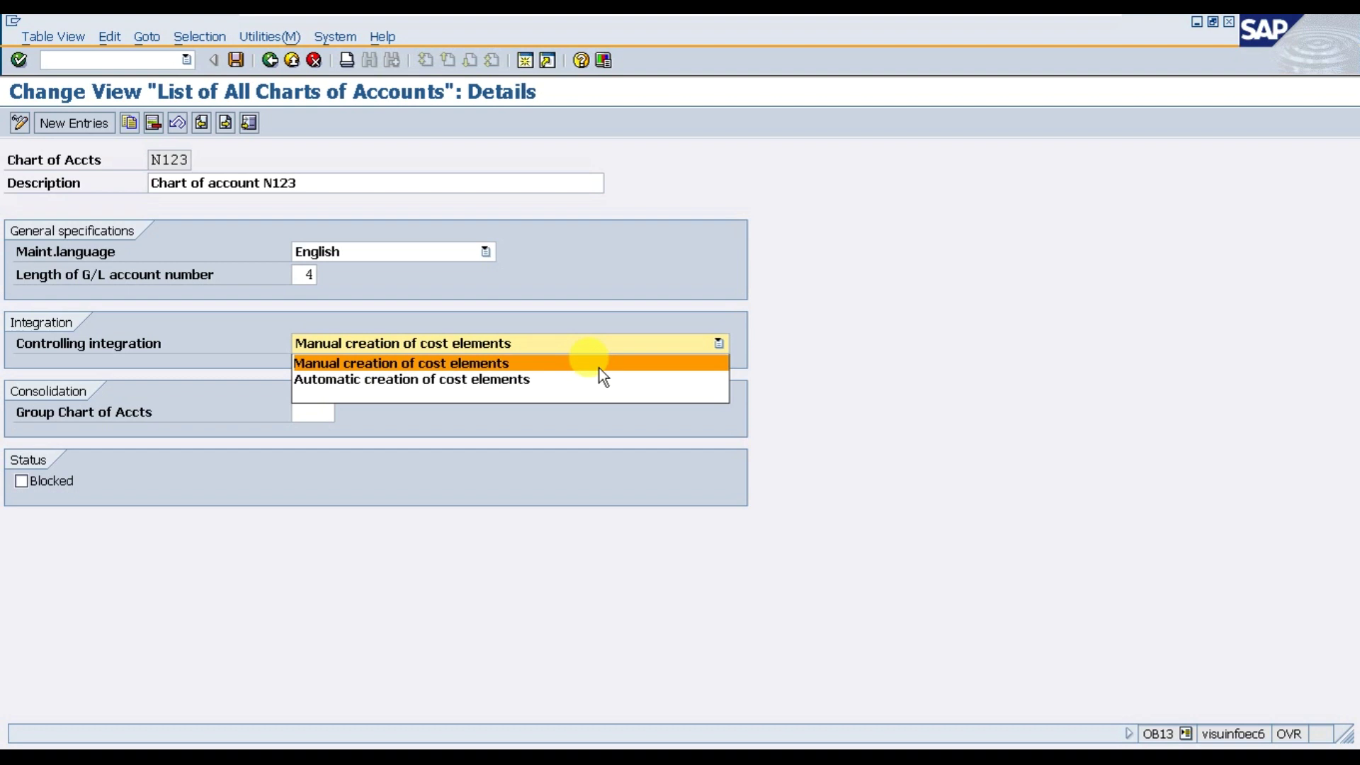
left_click(599, 367)
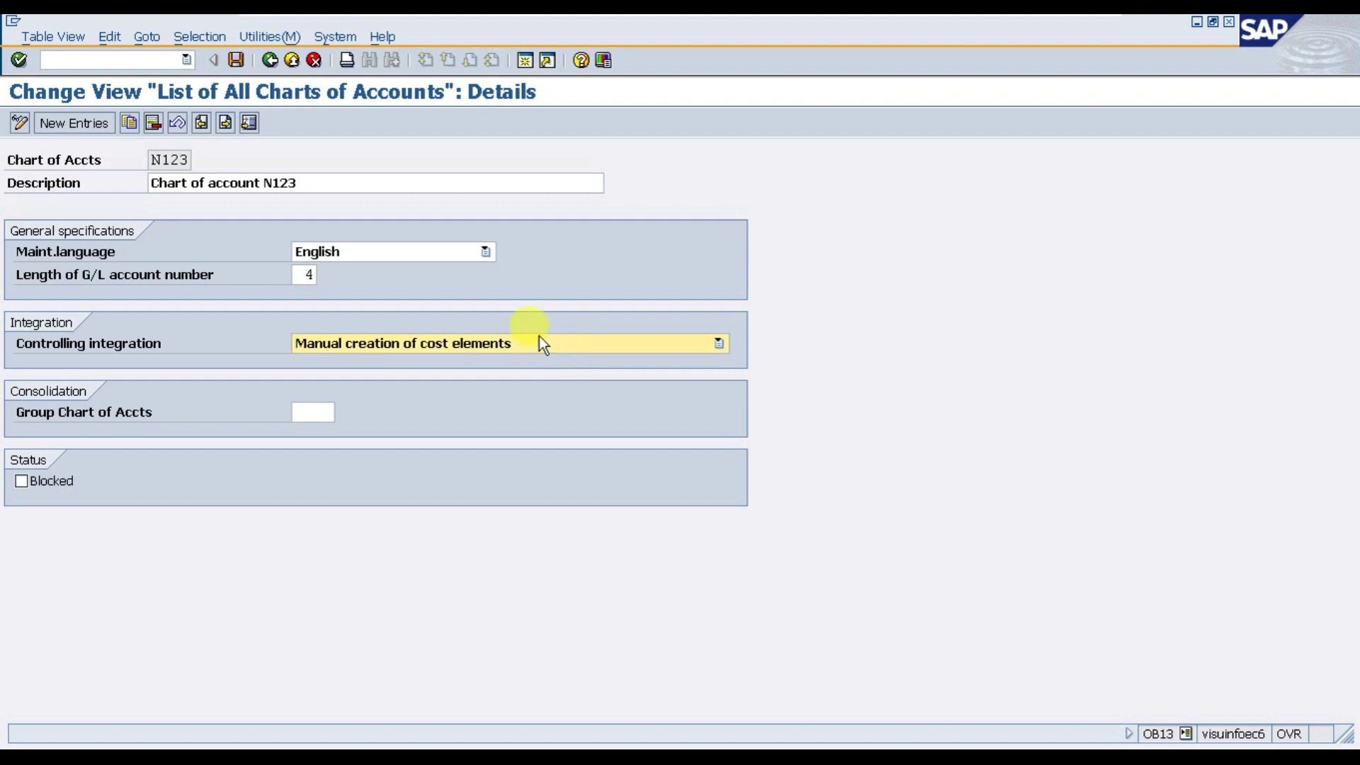
Open a new session and start transaction FS00 in it.
left_click(526, 61)
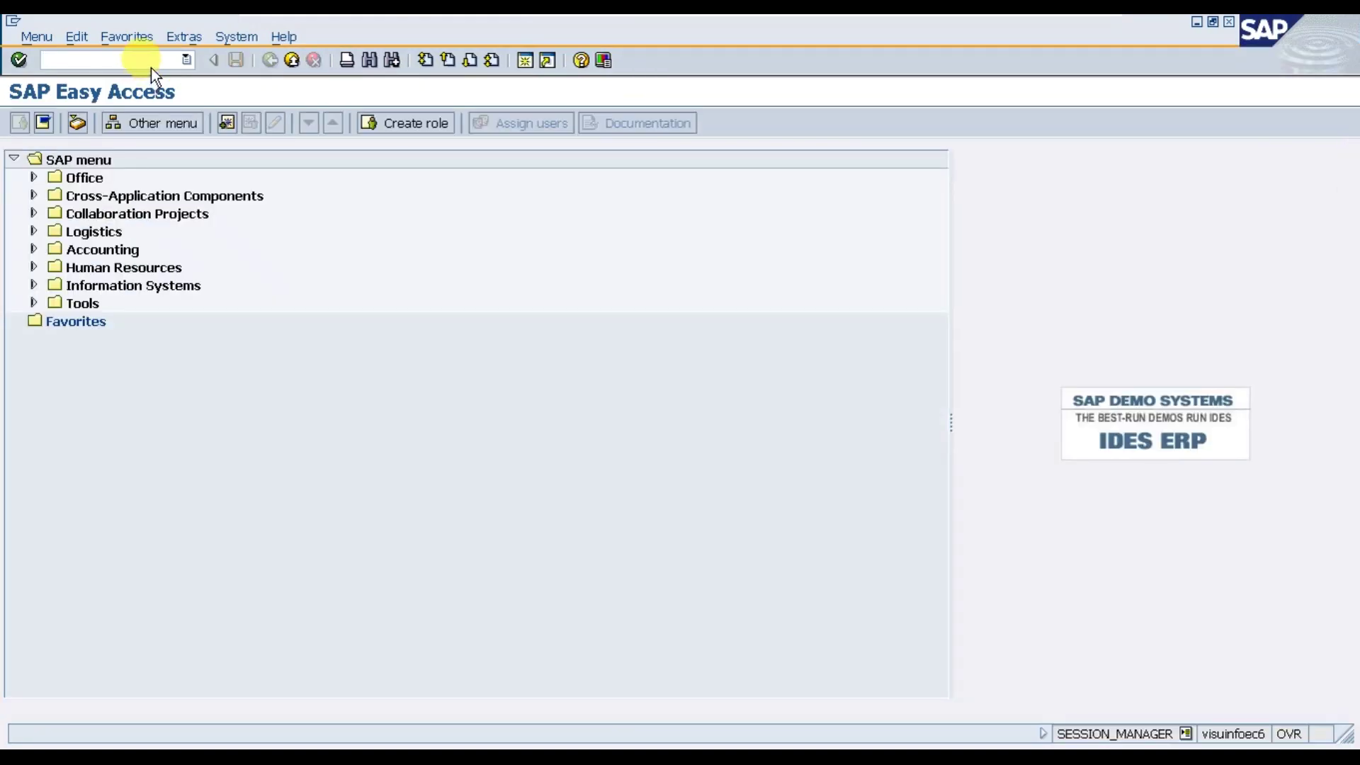
type("FS")
type("00")
key("Return")
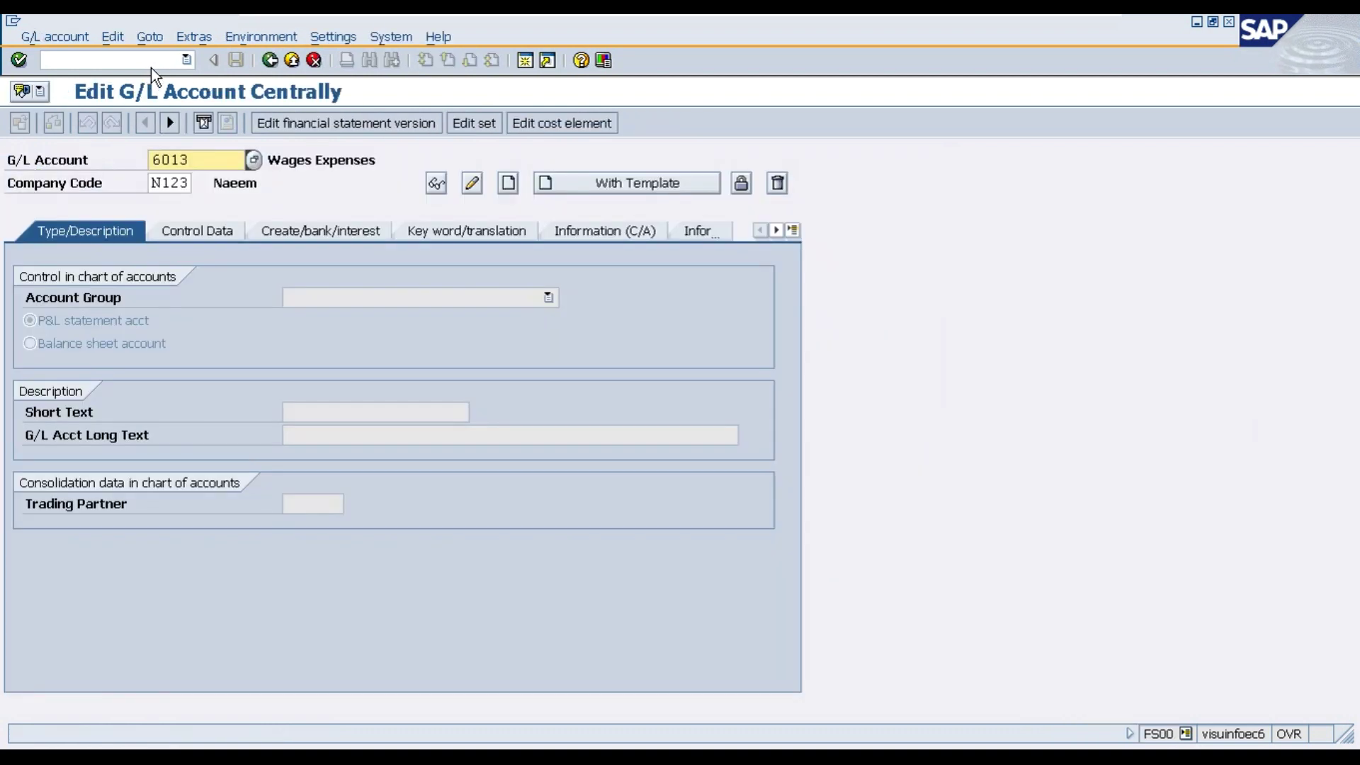
Display G/L account 6014 in company code N123 and go to its cost element creation.
left_click(211, 161)
key("BackSpace")
type("4")
key("Return")
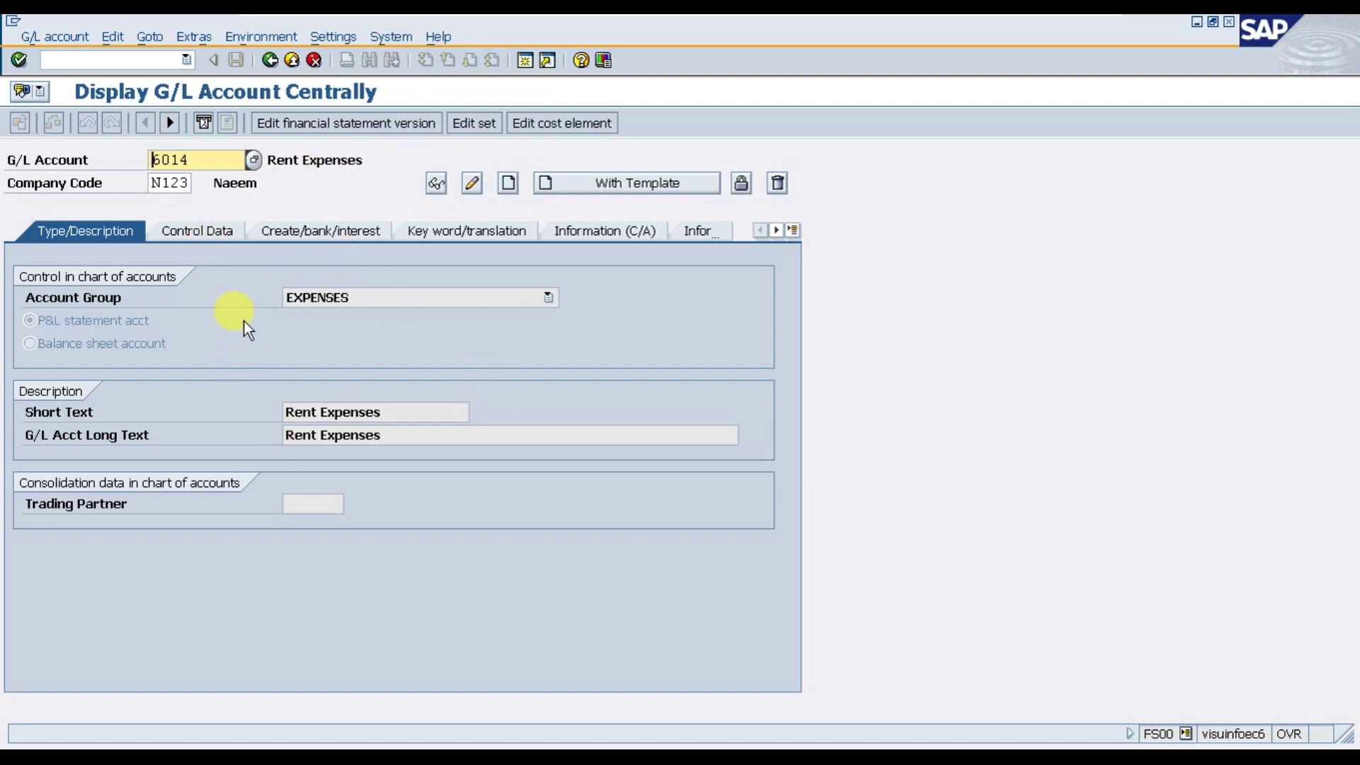
left_click(567, 133)
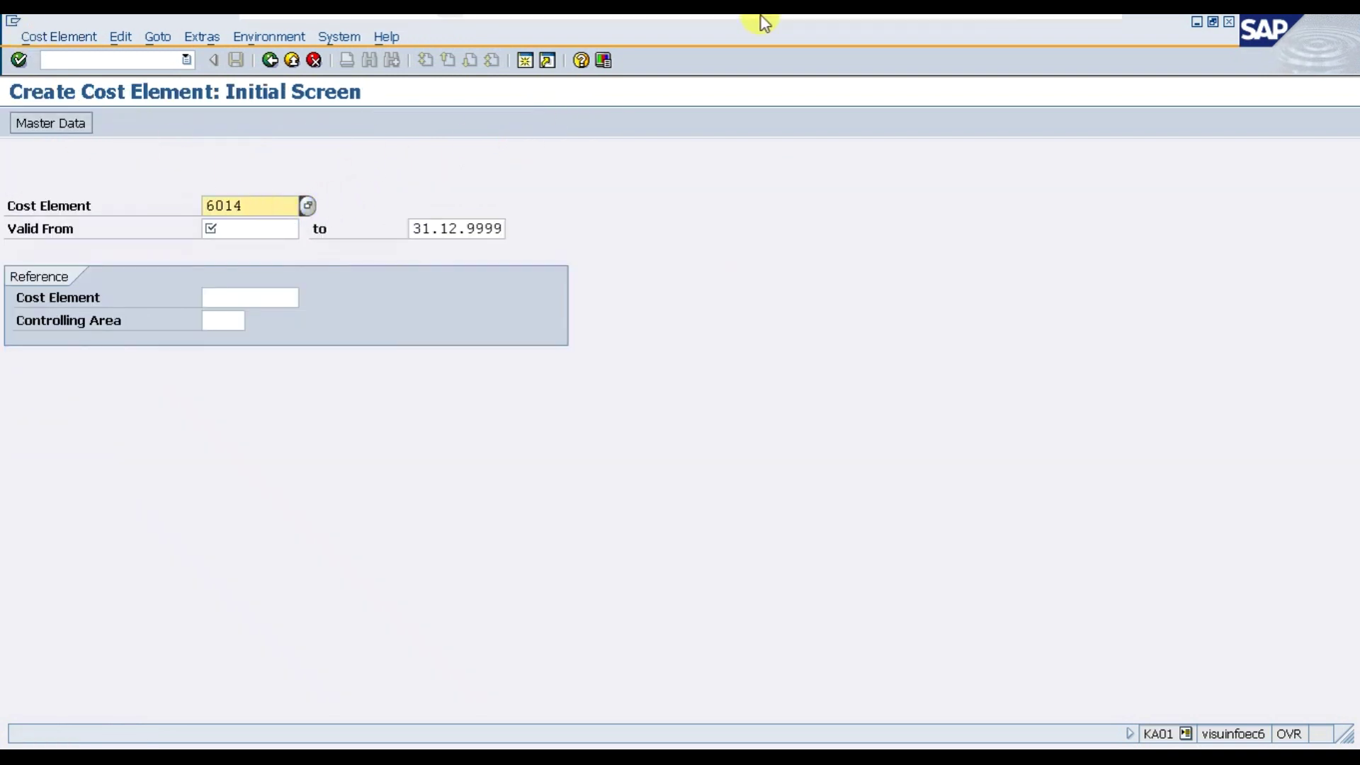
Set the valid-from date of cost element 6014 to 01.01.2020 and open its master data.
mouse_move(945, 32)
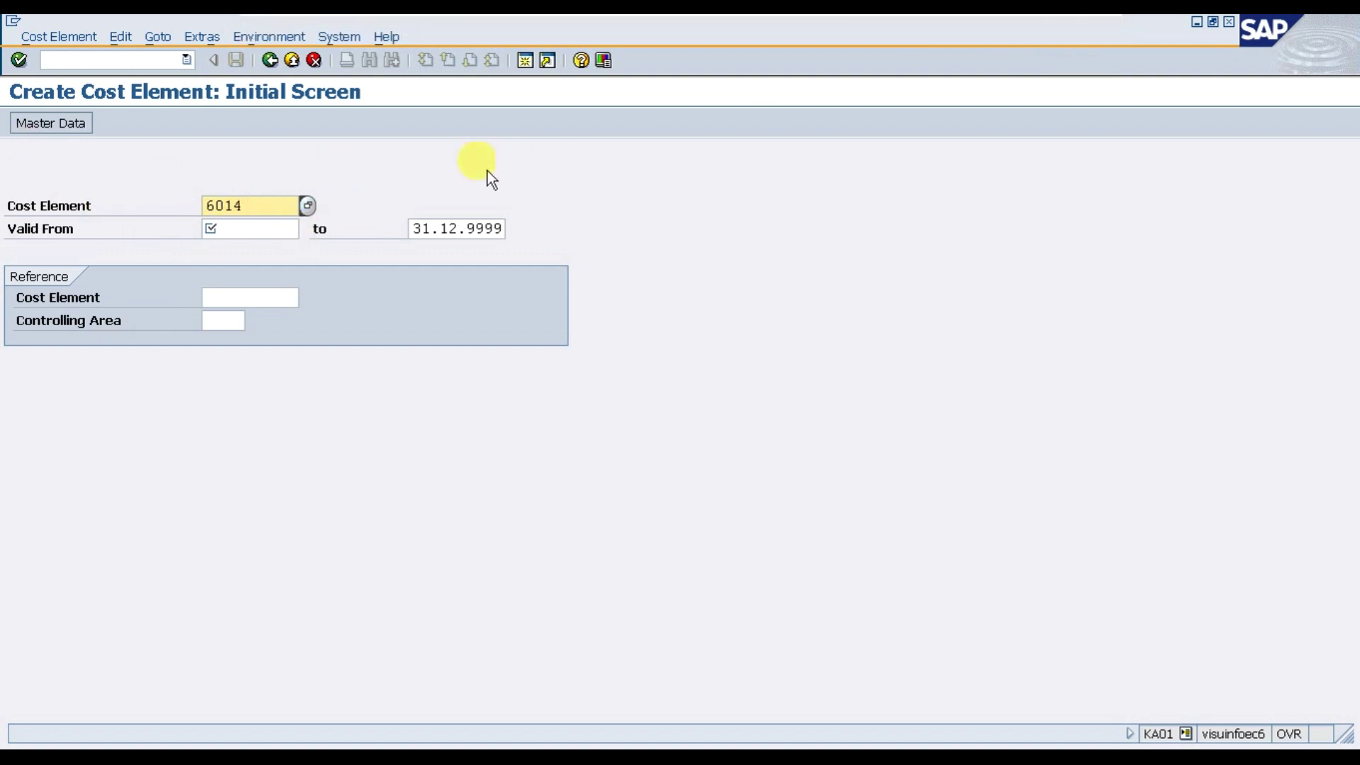
left_click(1047, 28)
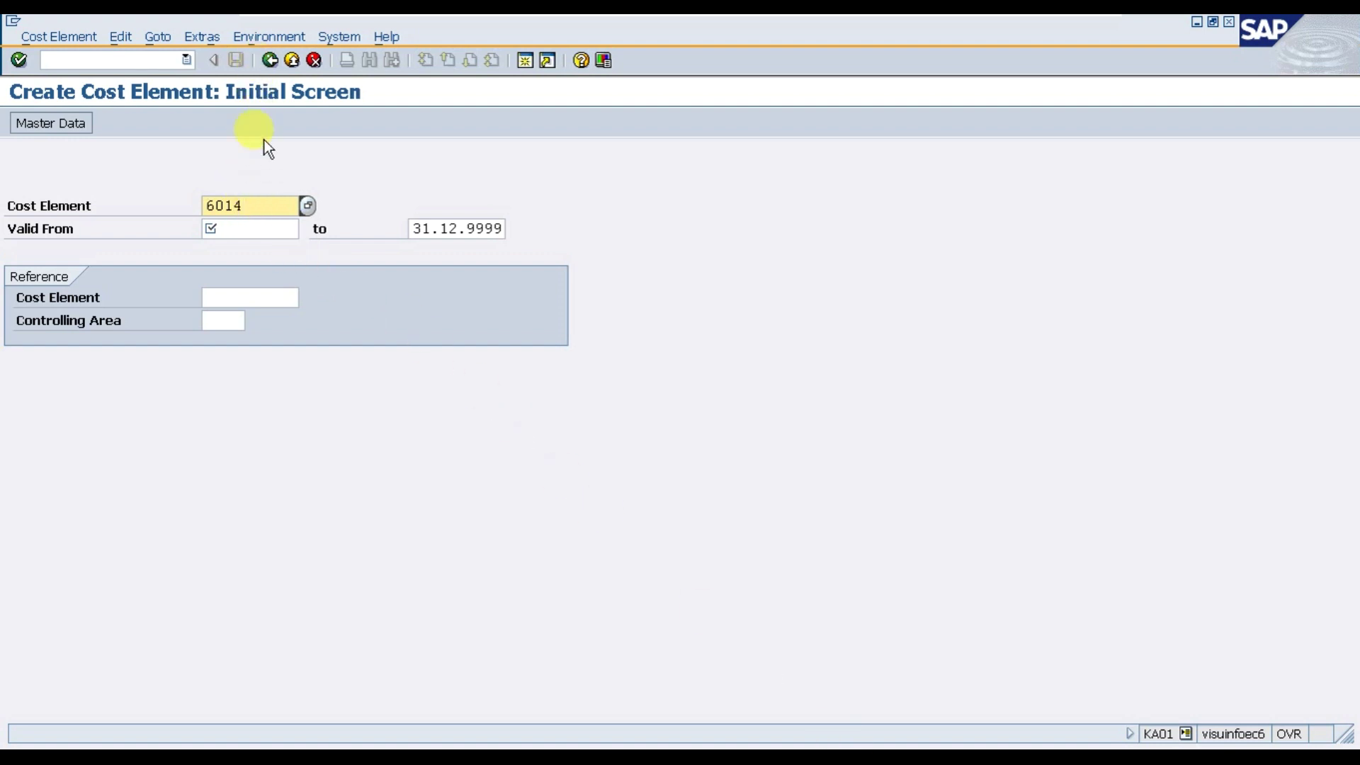
left_click_drag(281, 212, 215, 208)
left_click(206, 208)
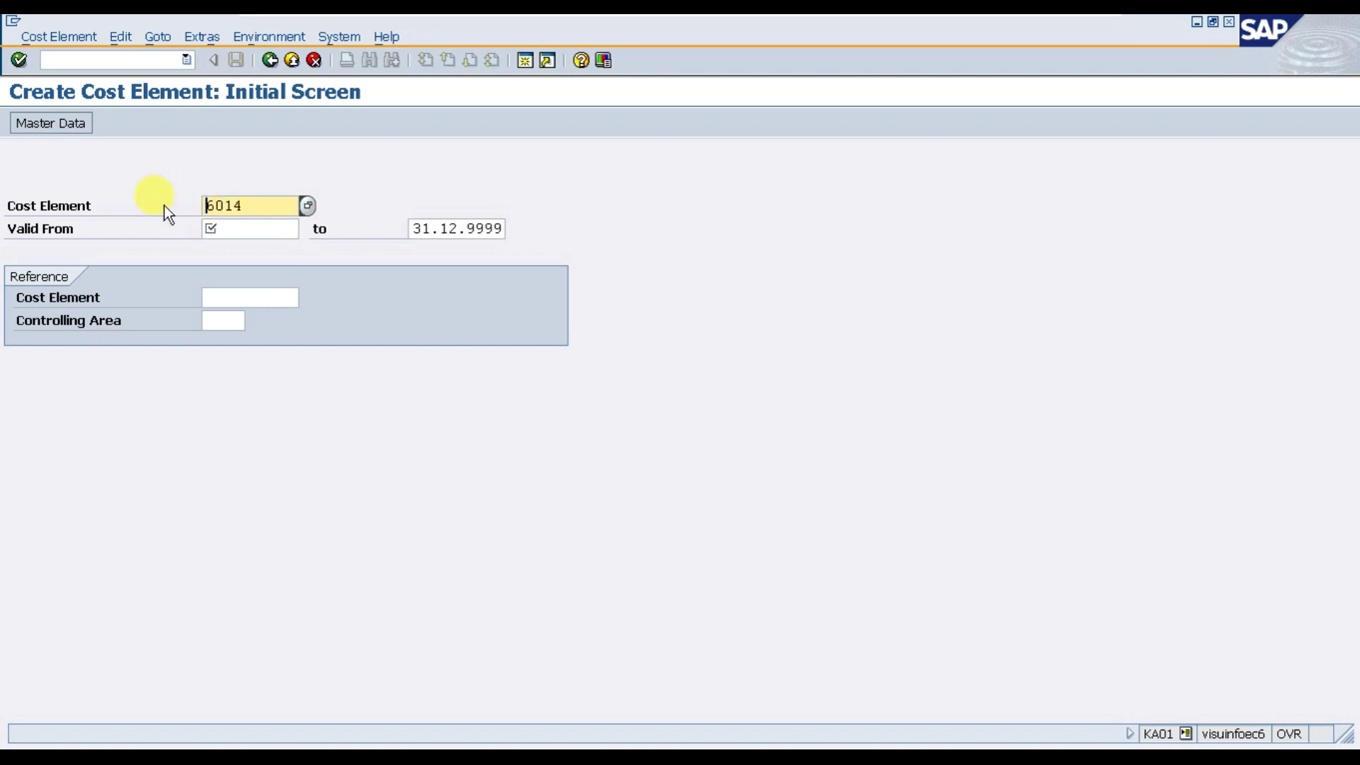
left_click(256, 206)
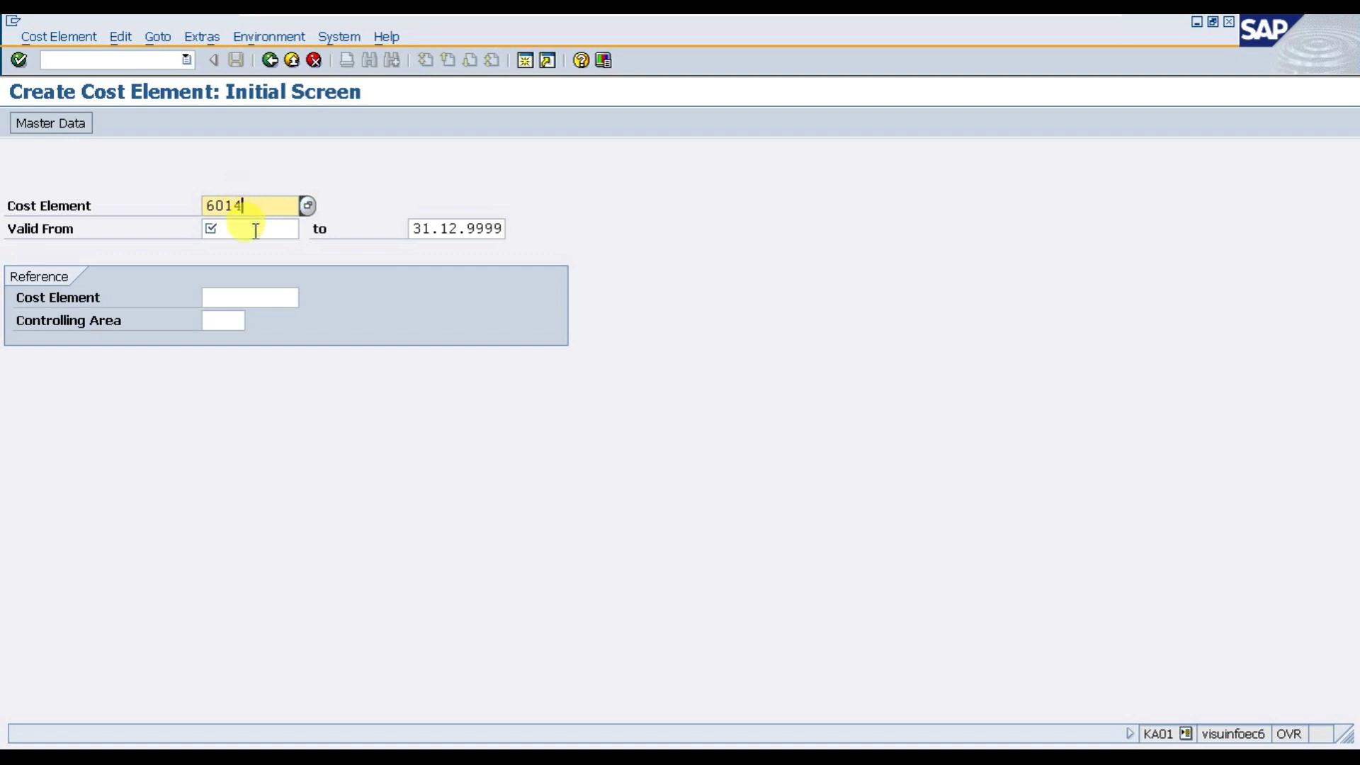
left_click(256, 228)
type("01.01.2020")
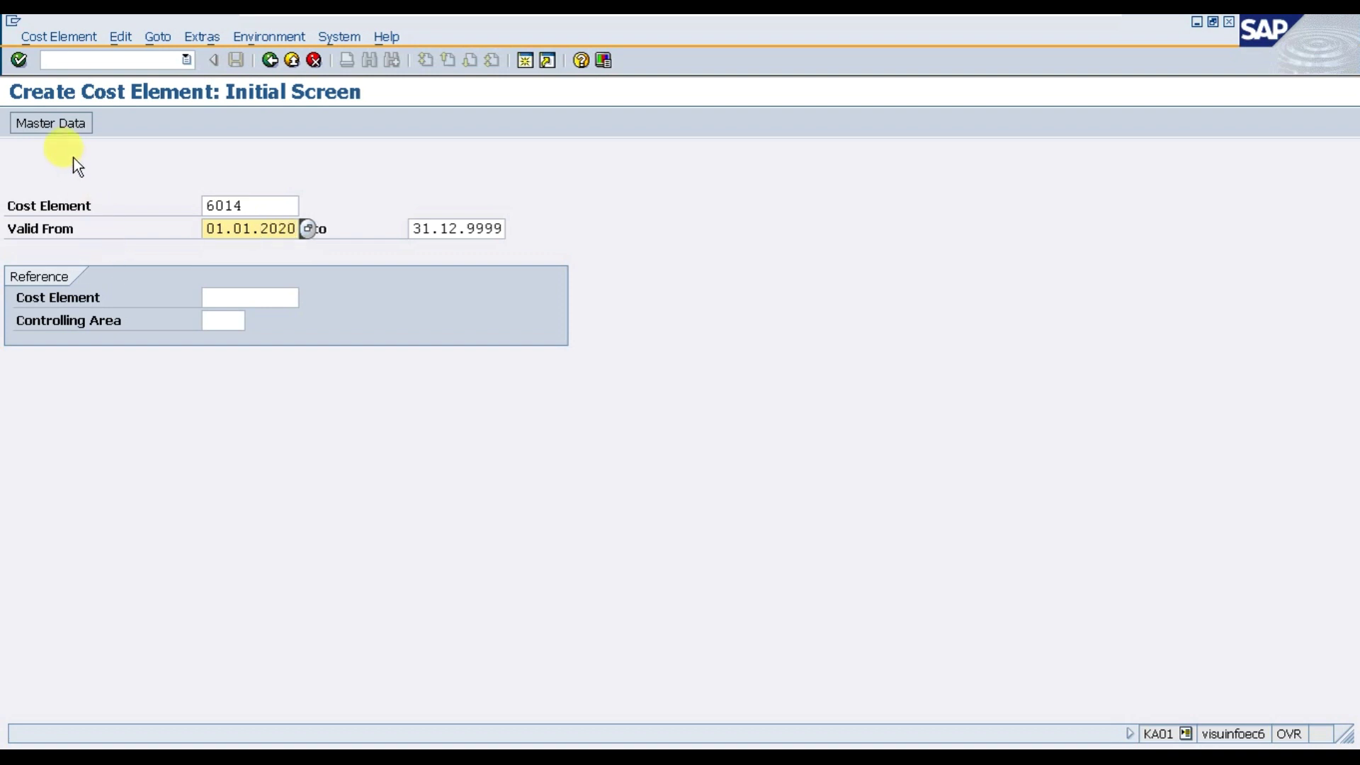
left_click(70, 127)
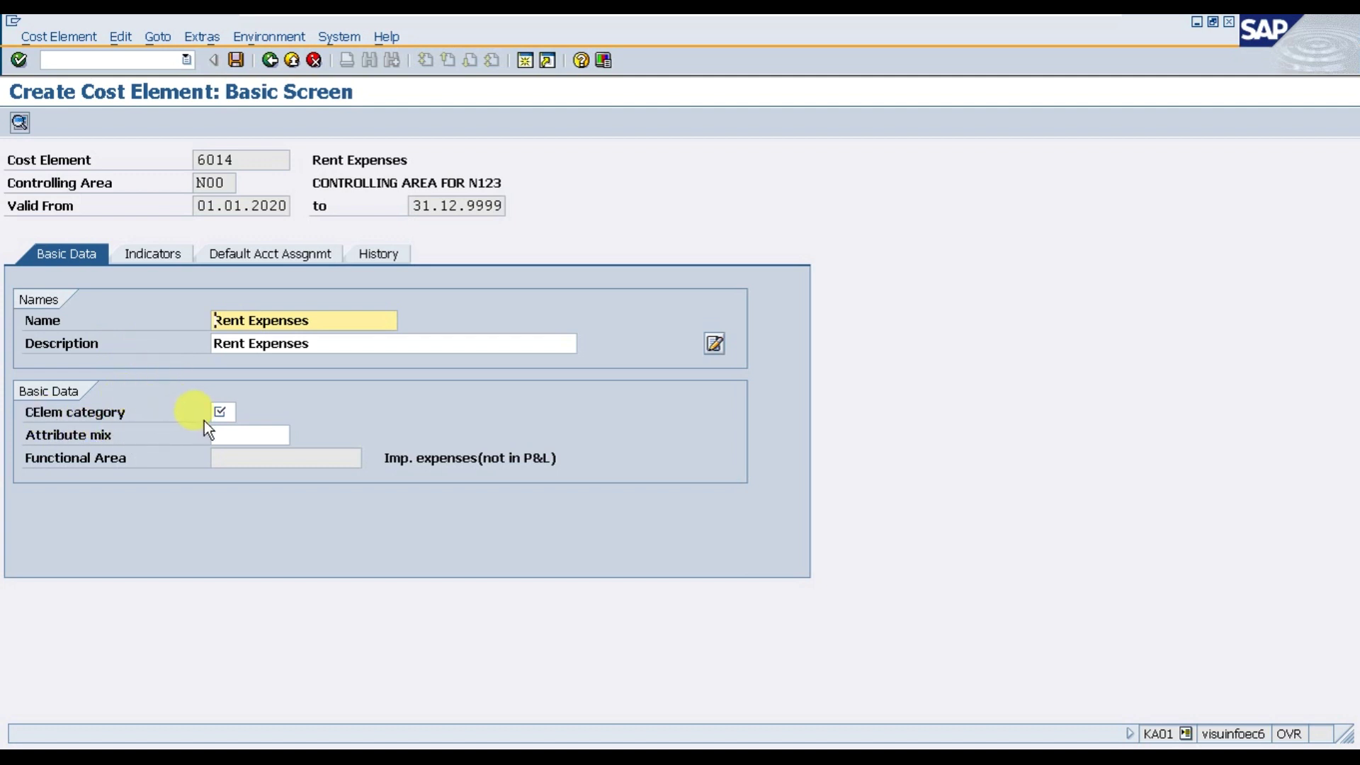
Assign cost element category 1, Primary costs/cost-reducing revenues, to the Rent Expenses cost element.
left_click(228, 413)
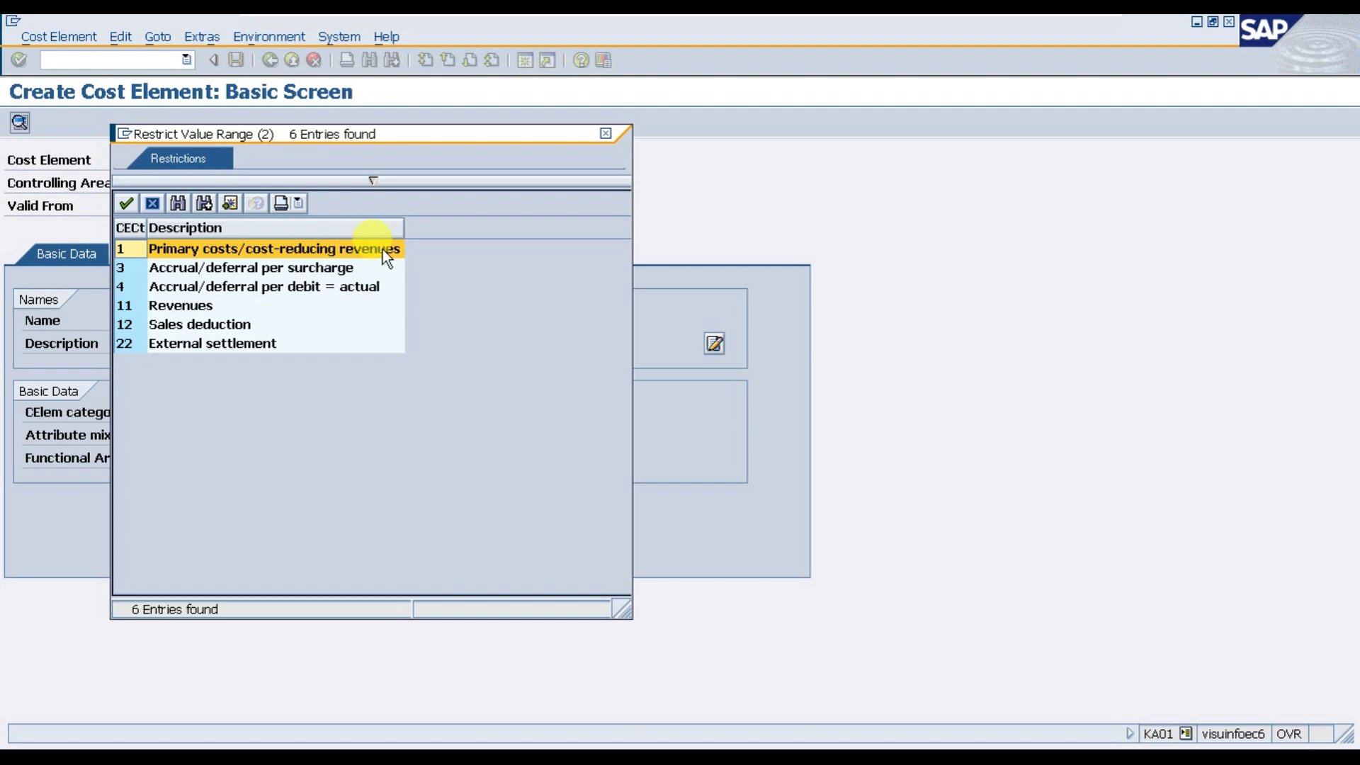
left_click(191, 306)
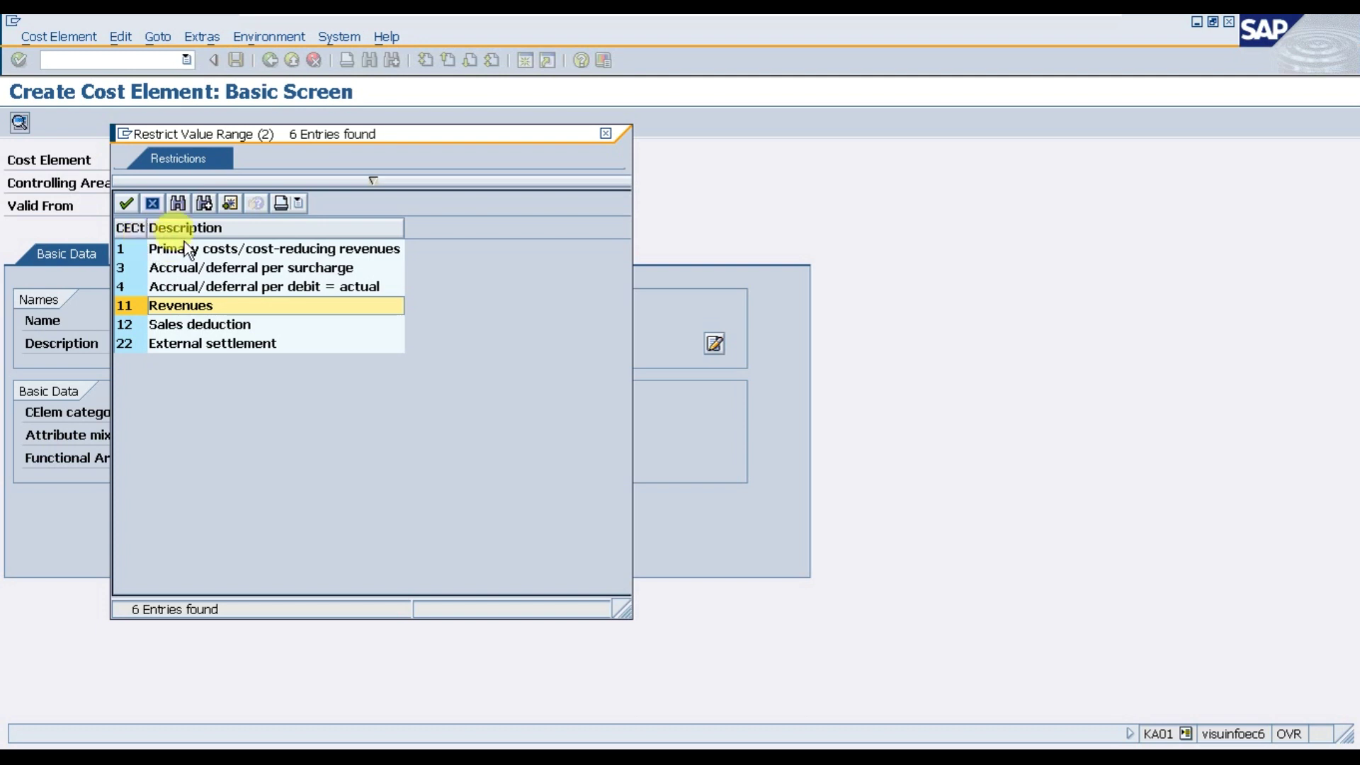
left_click_drag(306, 138, 520, 151)
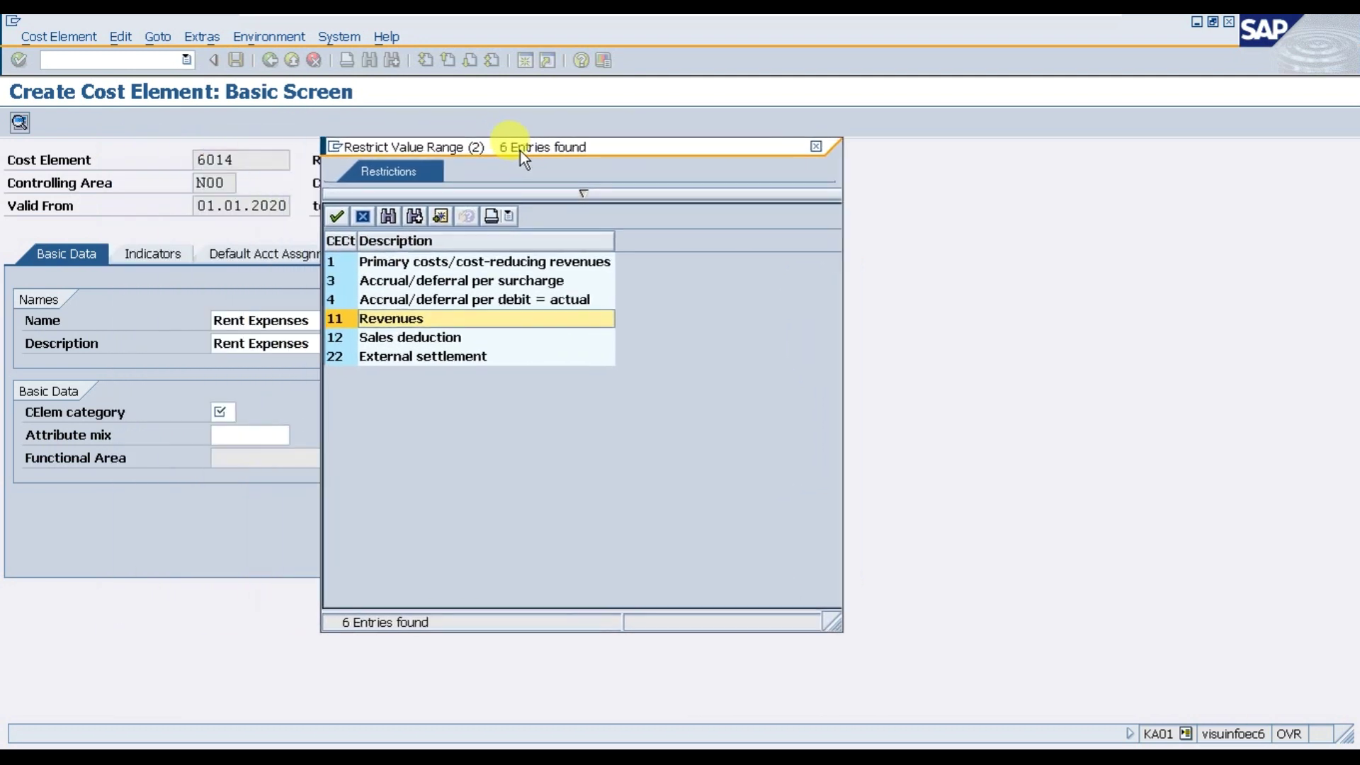
left_click(438, 262)
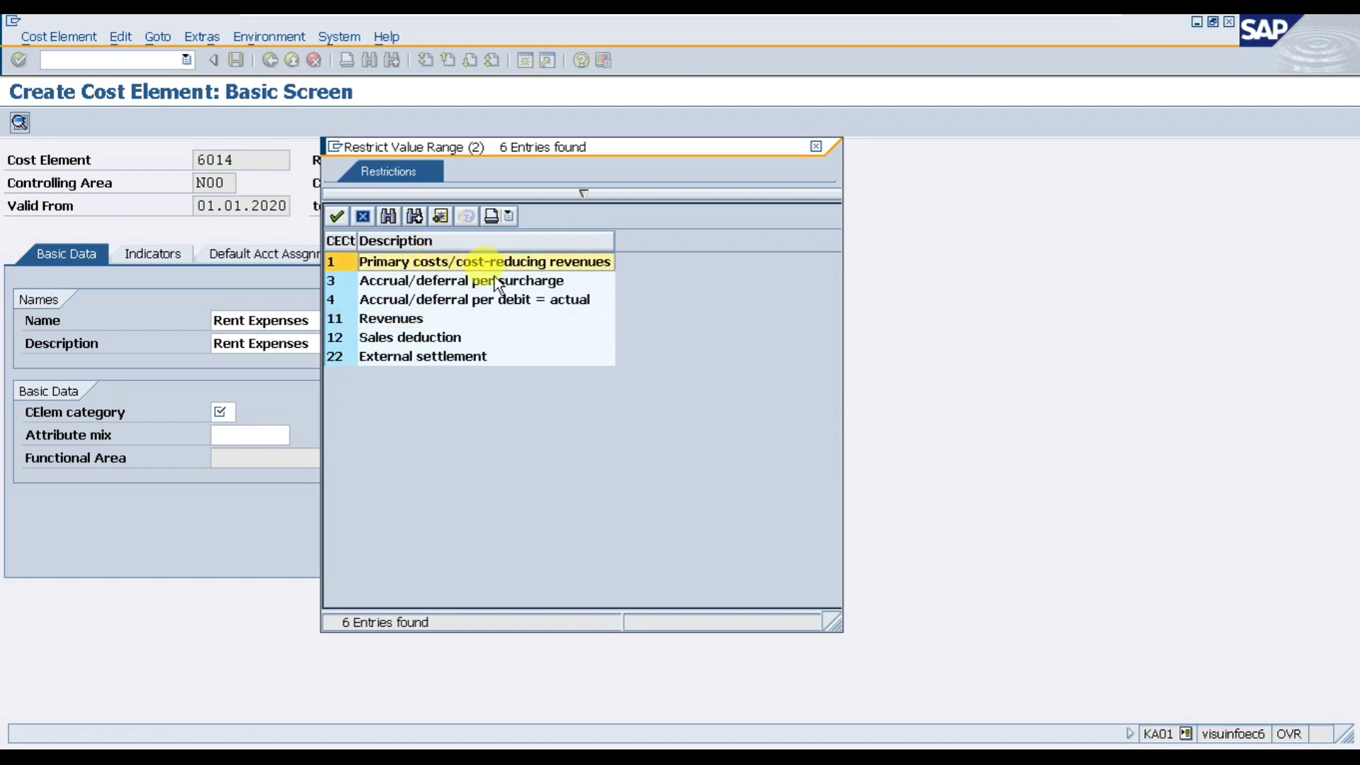
key("Return")
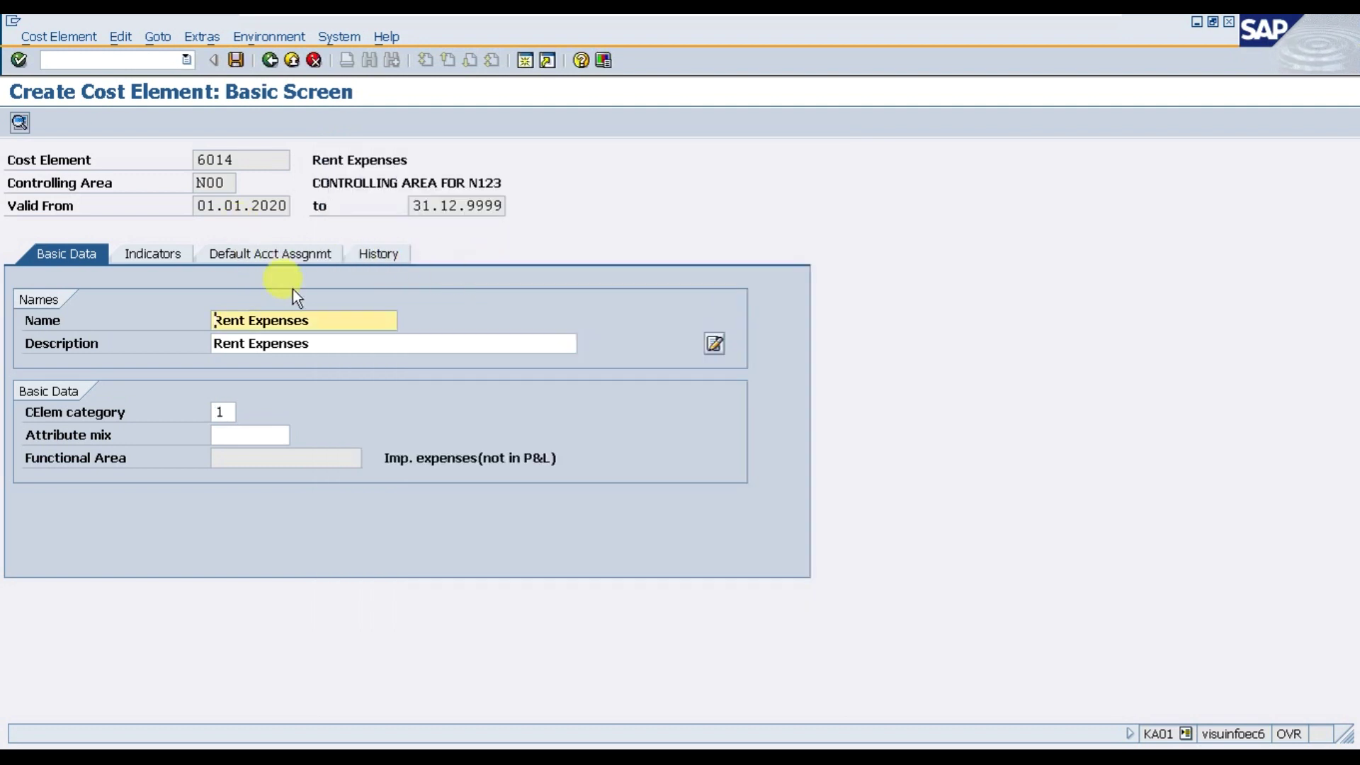
Check the default account assignment of the Rent Expenses cost element, then save the cost element.
left_click(265, 261)
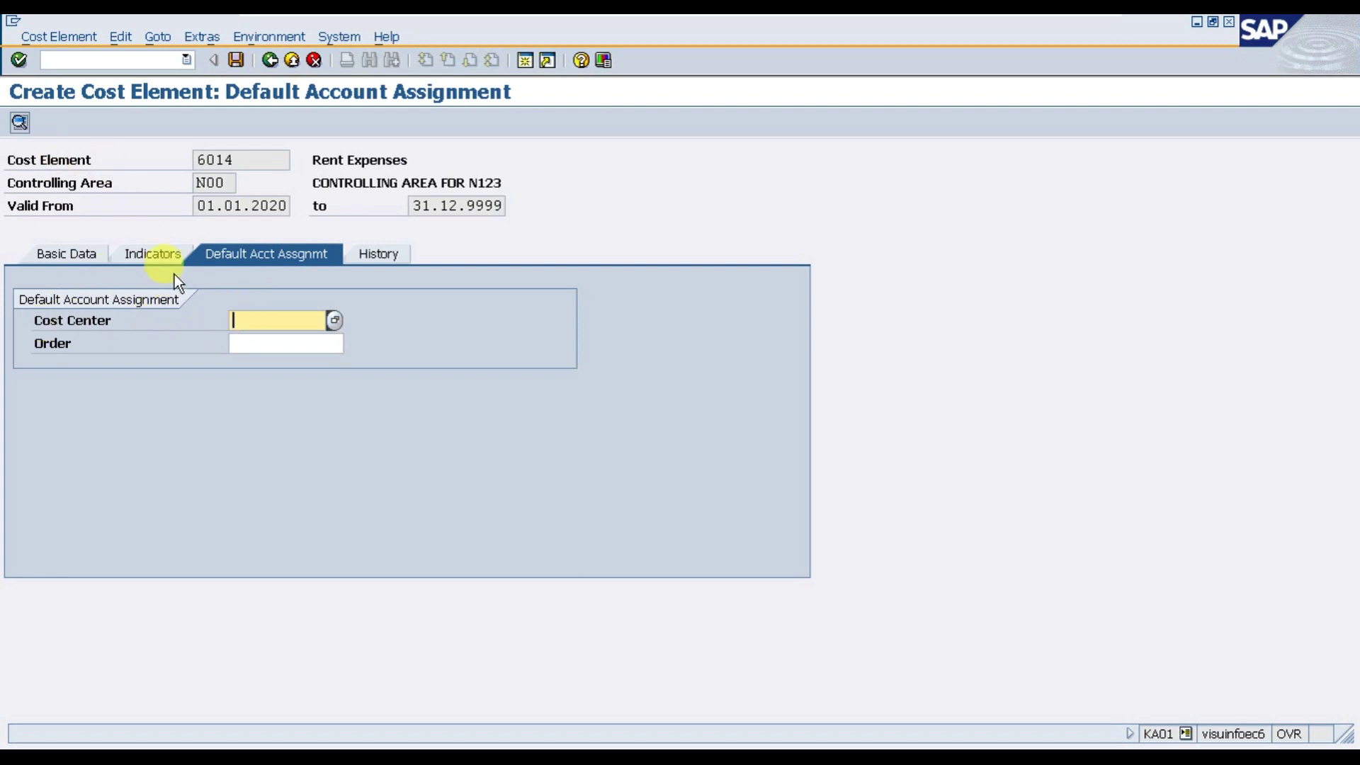
left_click(79, 252)
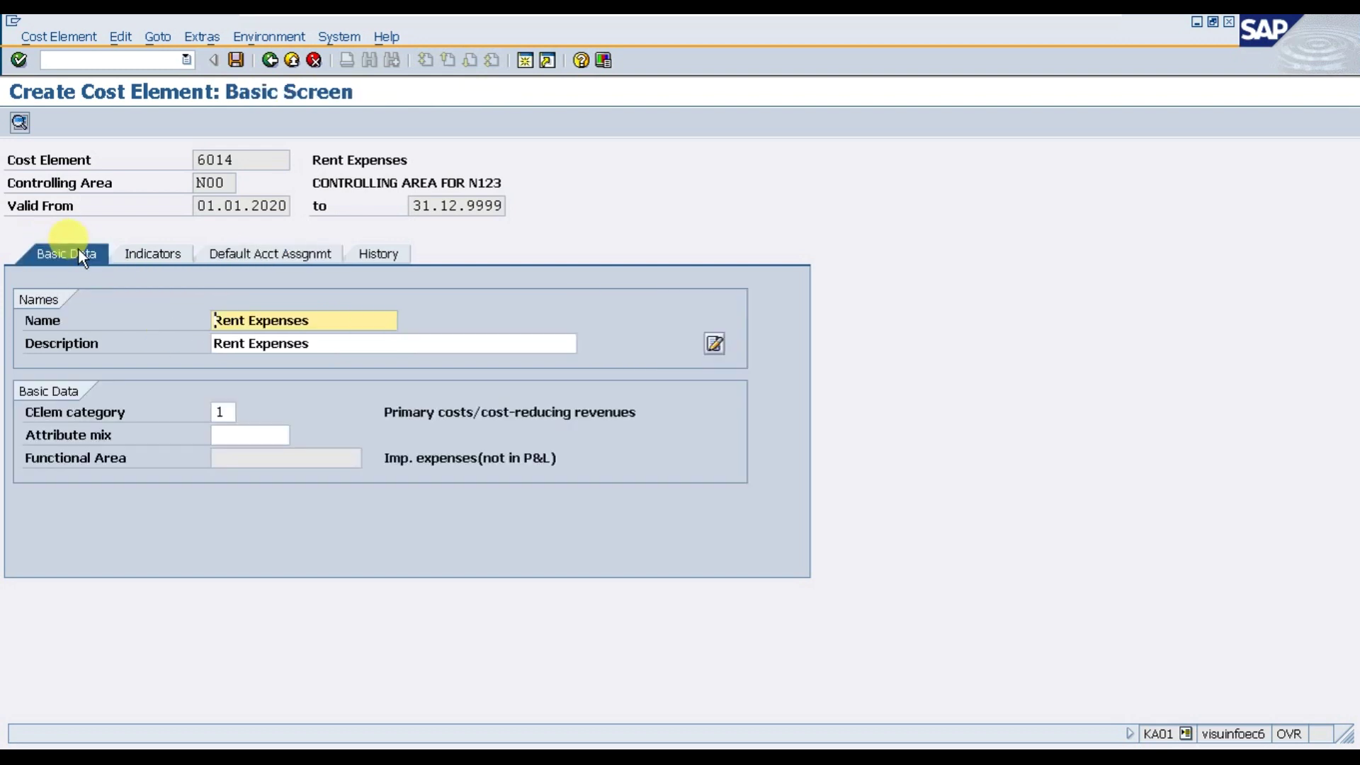
left_click(233, 64)
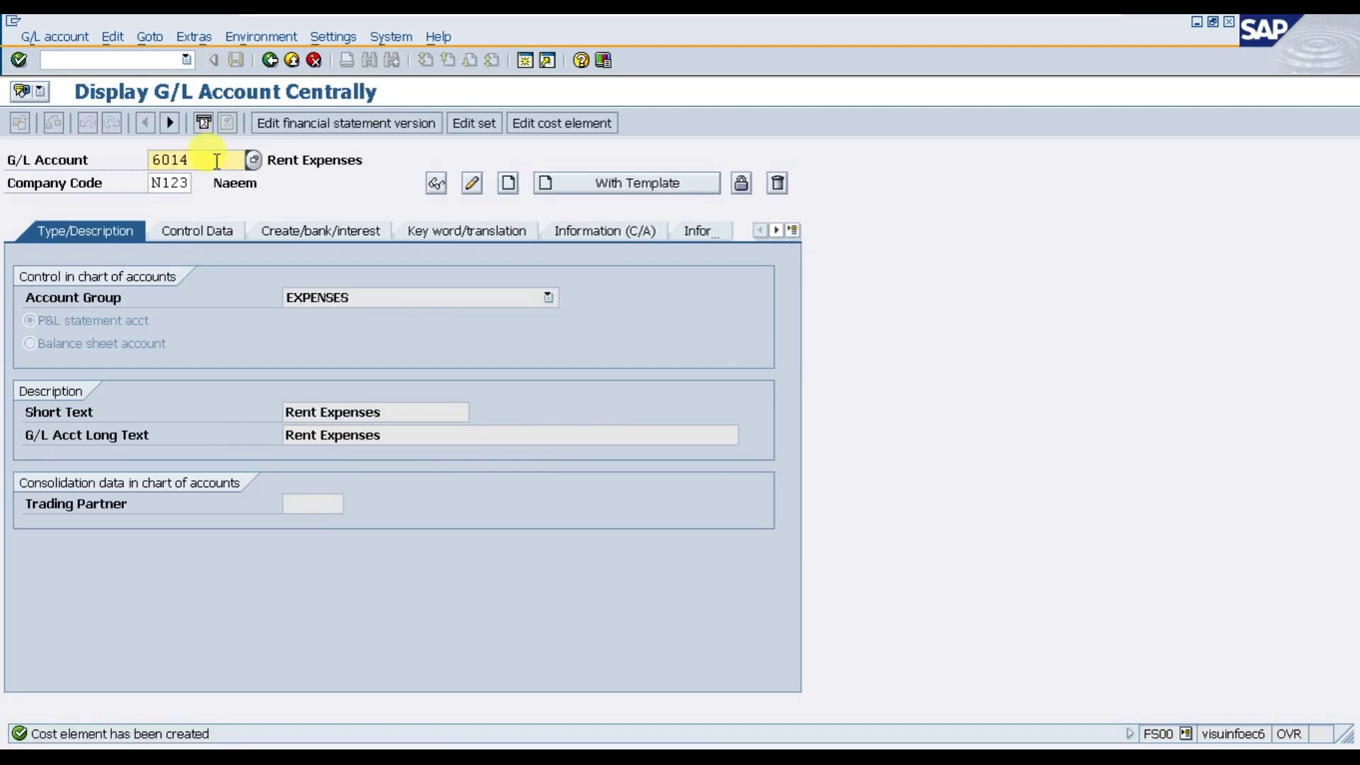
Display G/L account 6013 and go to its cost element creation.
key("BackSpace")
type("3")
key("Return")
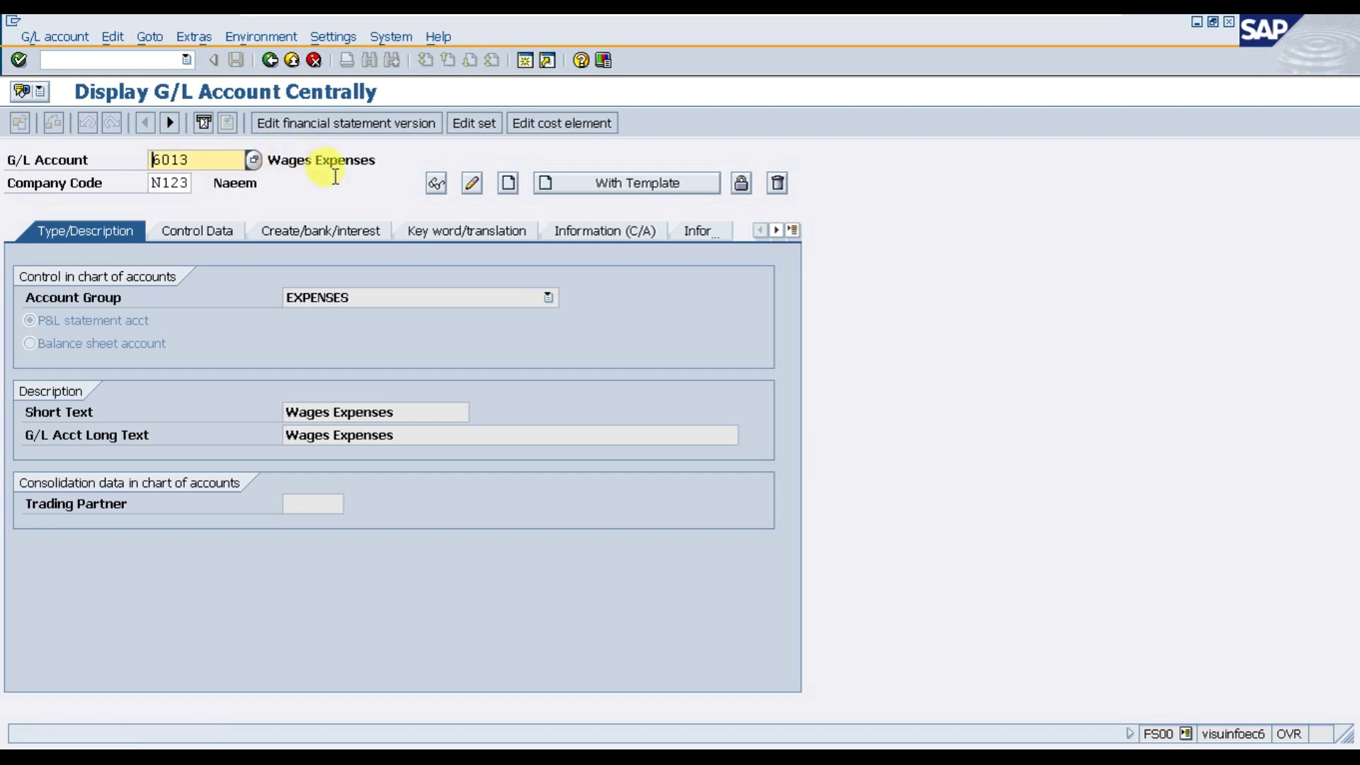
left_click(566, 127)
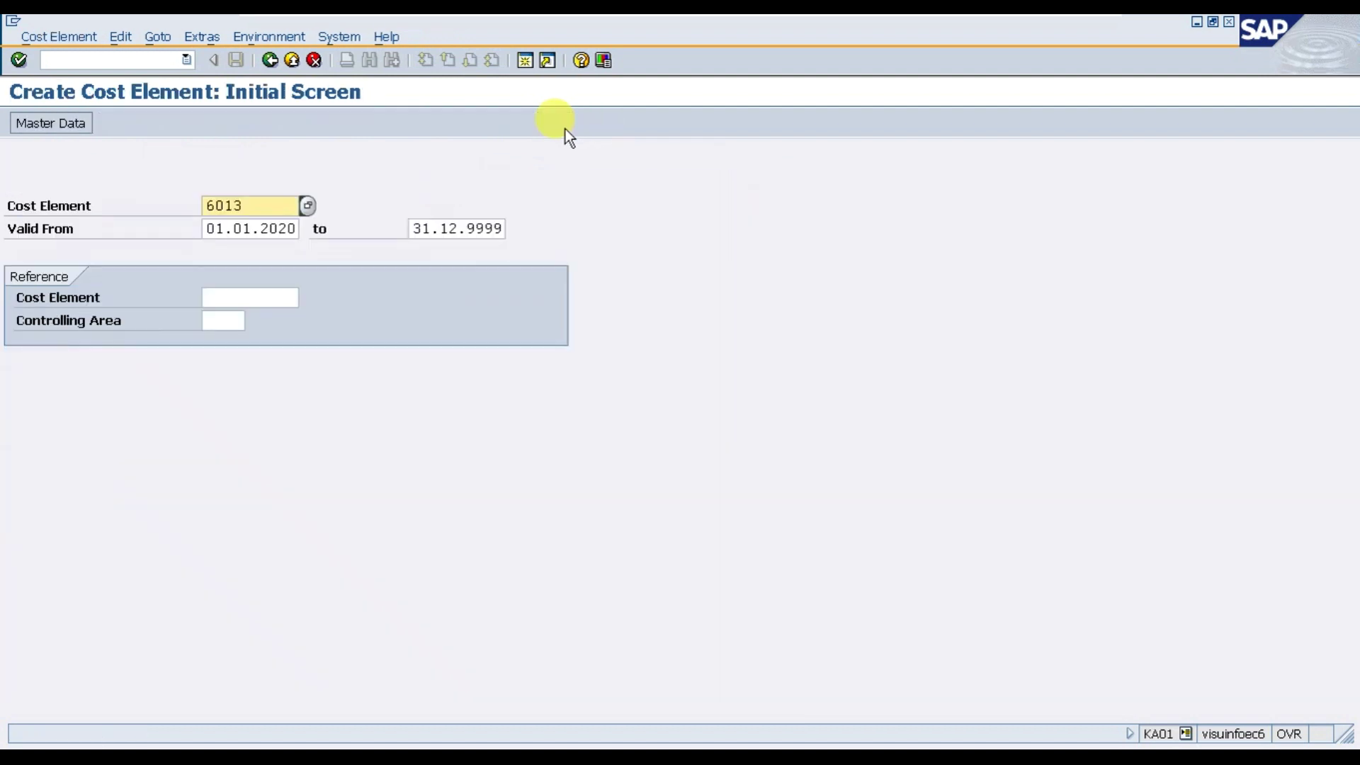
Open the master data of cost element 6013 and assign category 1, Primary costs/cost-reducing revenues.
left_click(258, 206)
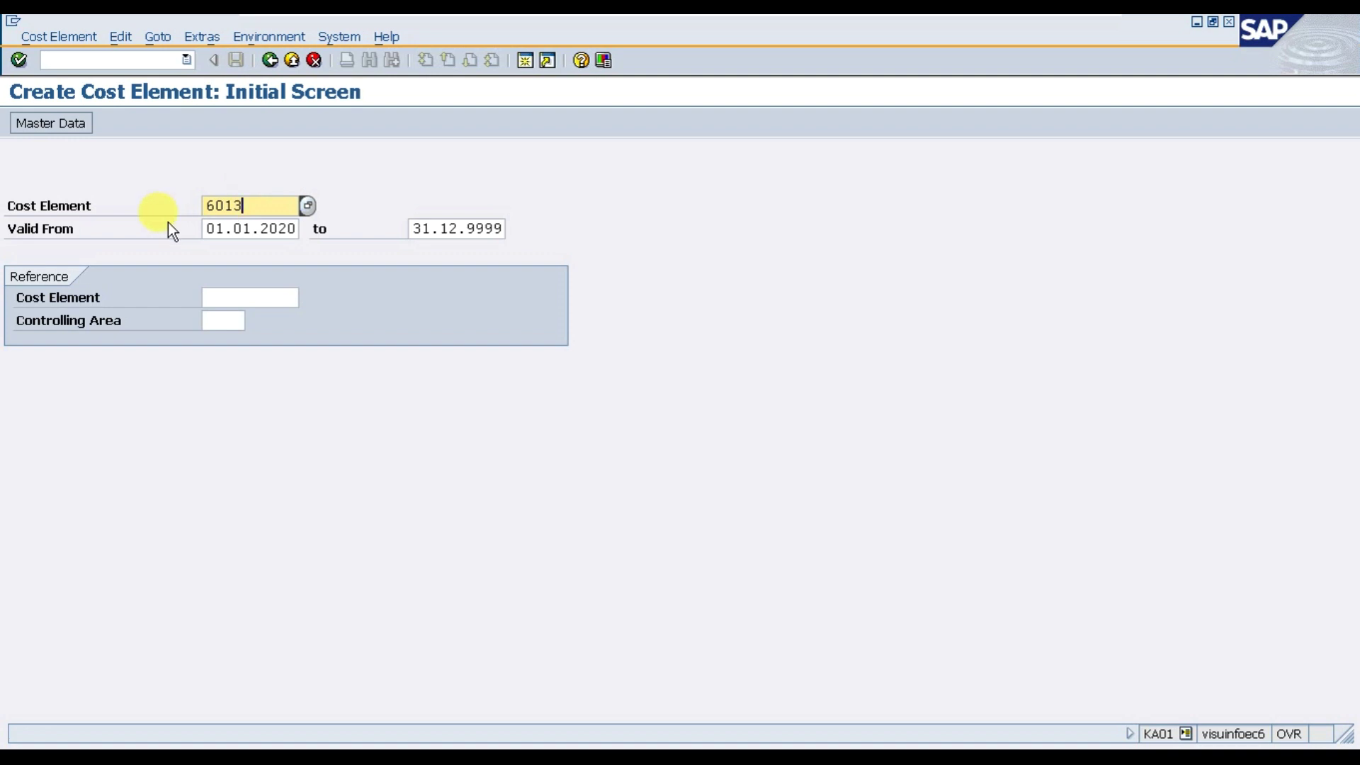
left_click(226, 229)
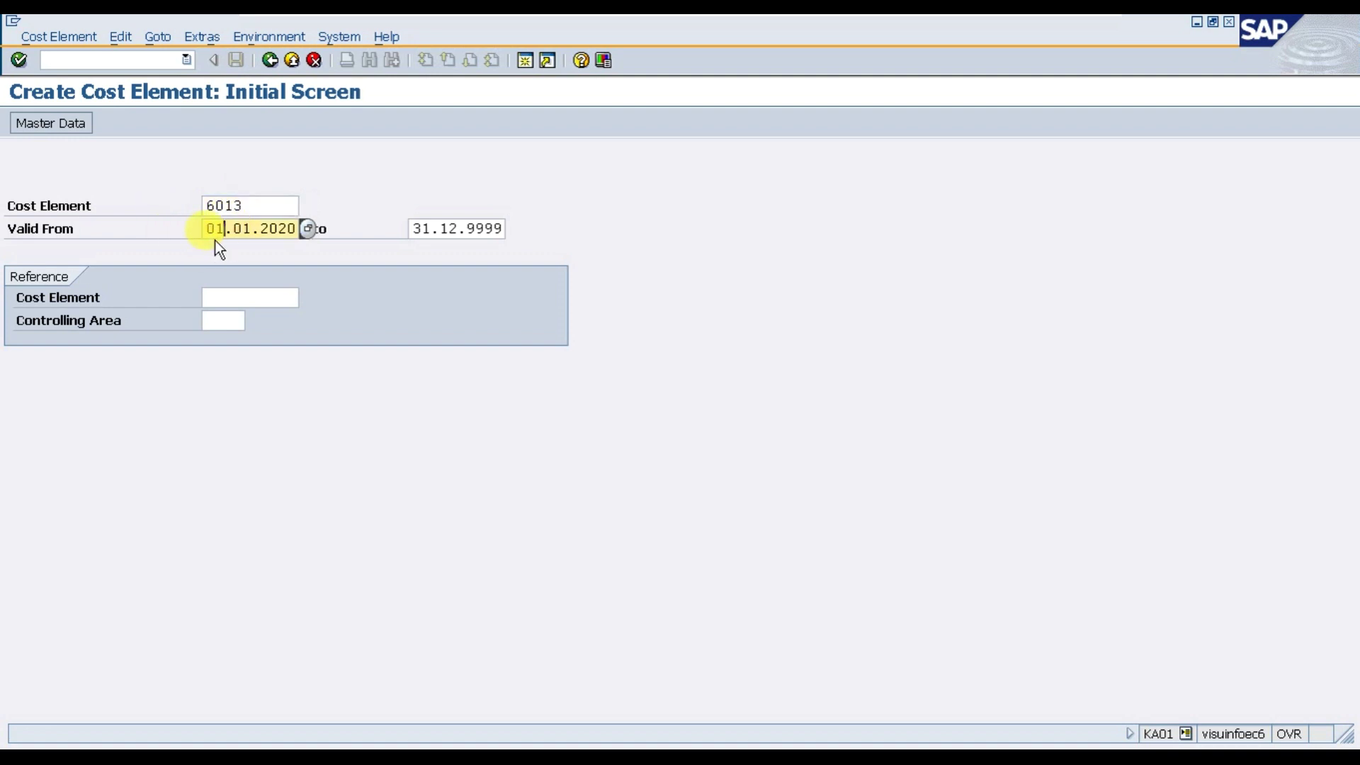
left_click(74, 130)
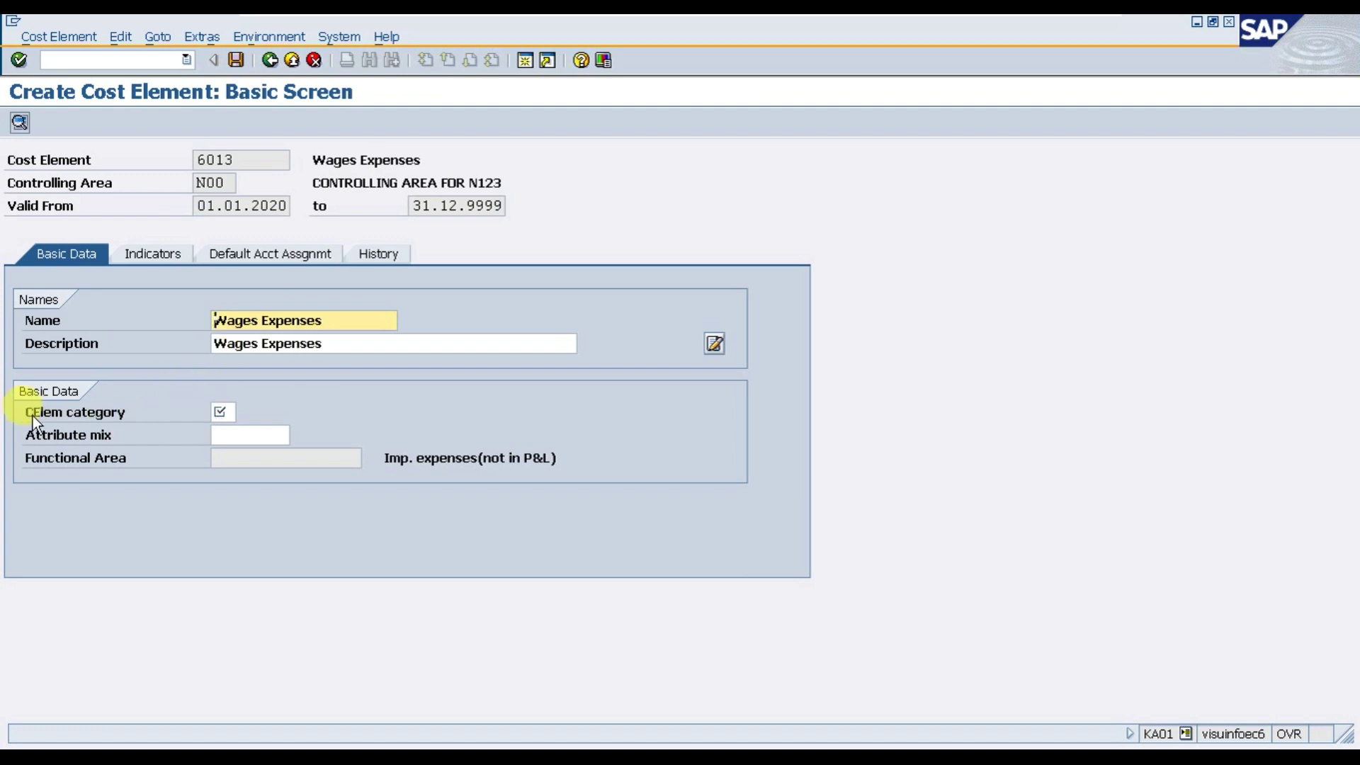
left_click(221, 412)
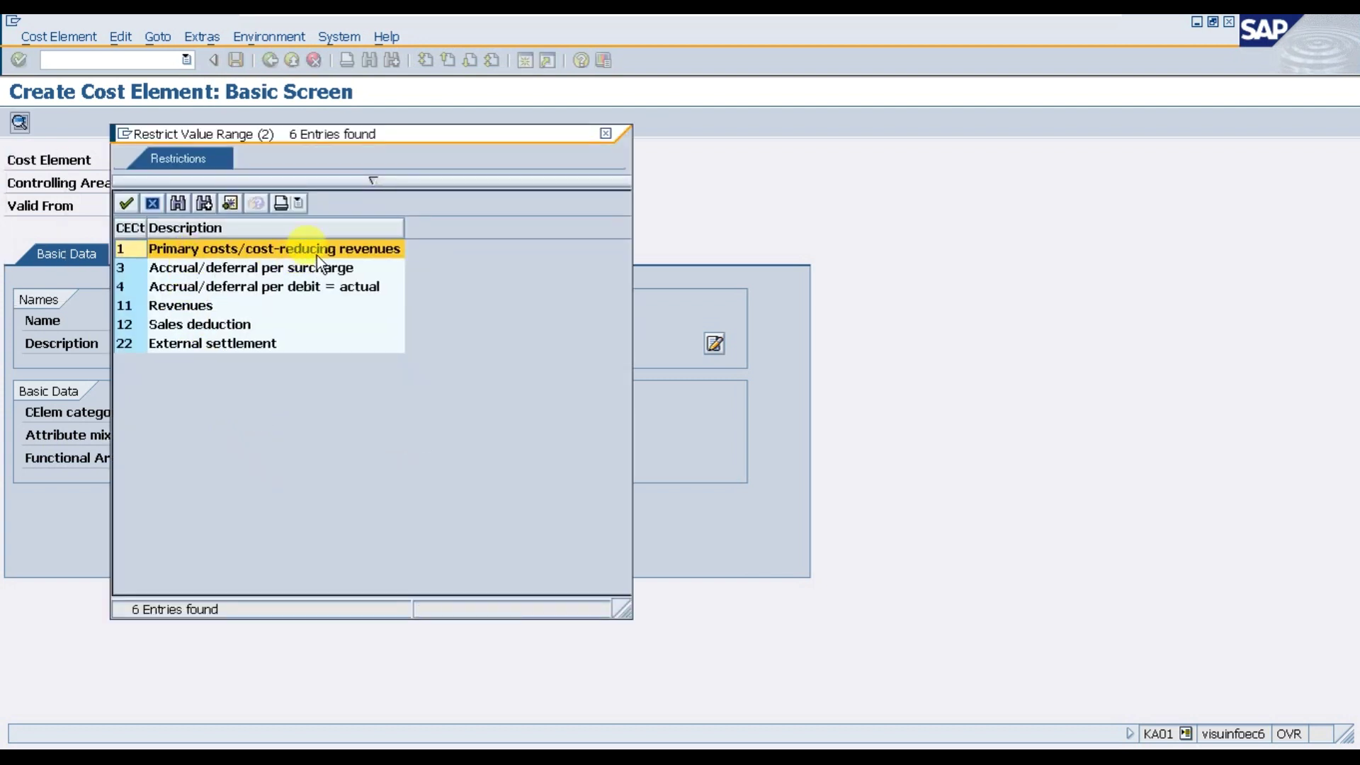
left_click(130, 209)
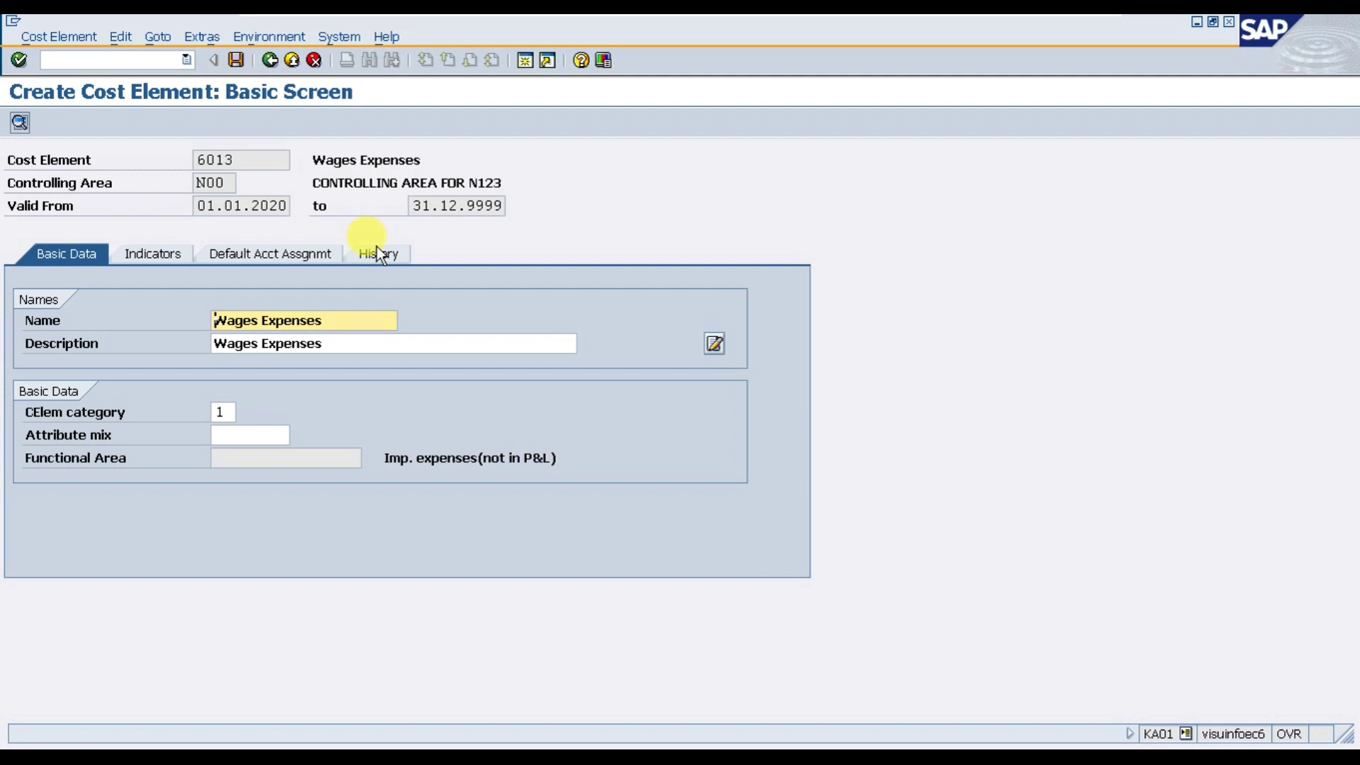
Save the Wages Expenses cost element.
left_click(238, 63)
left_click(150, 57)
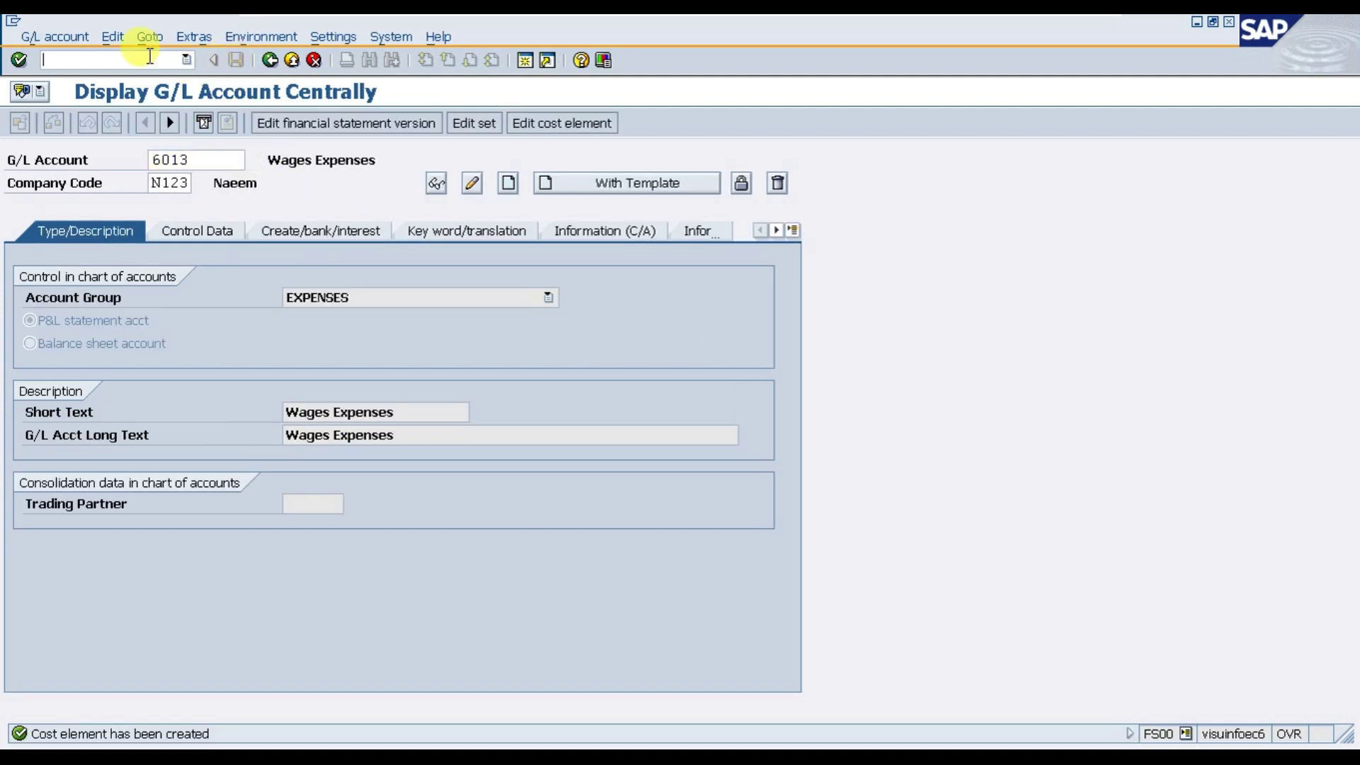
Look through the G/L account list of chart of accounts N123, from the Sales accounts down to the expense accounts.
left_click(226, 160)
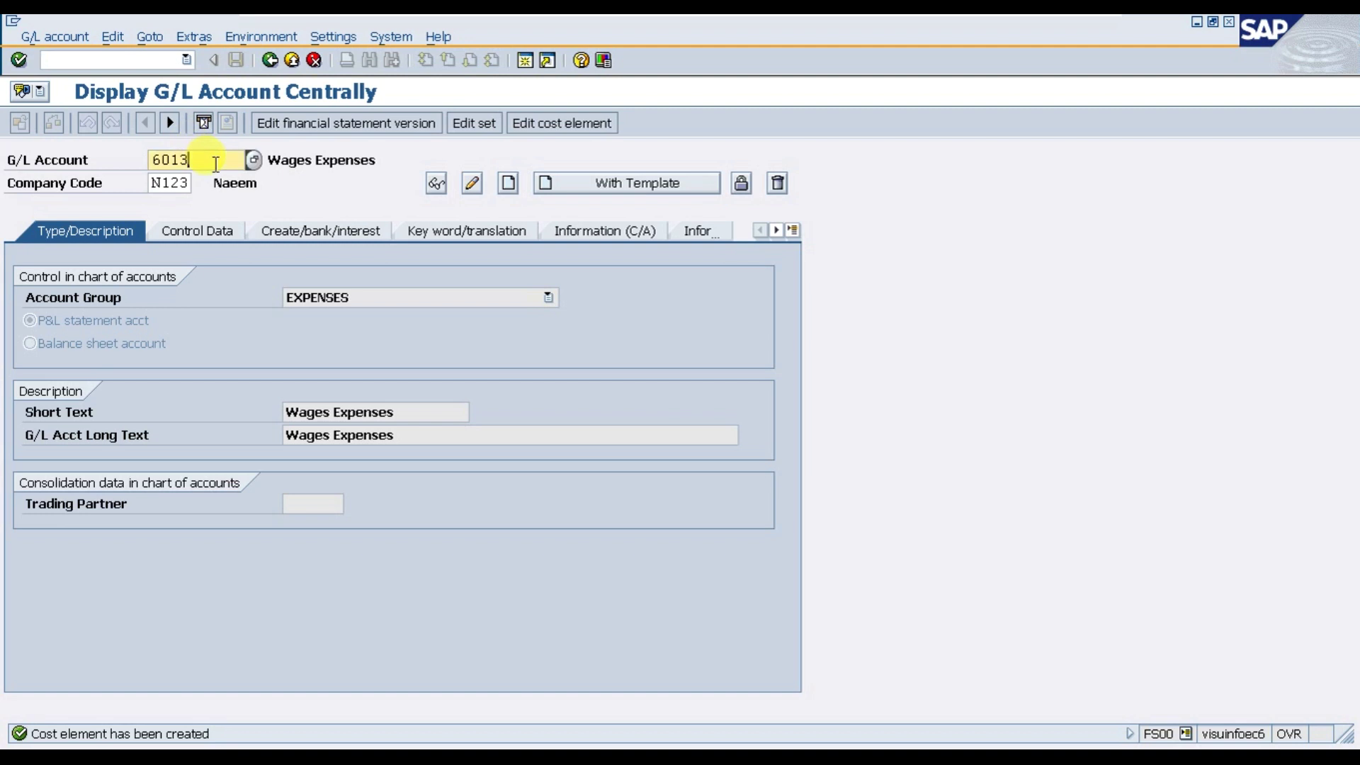
left_click(252, 168)
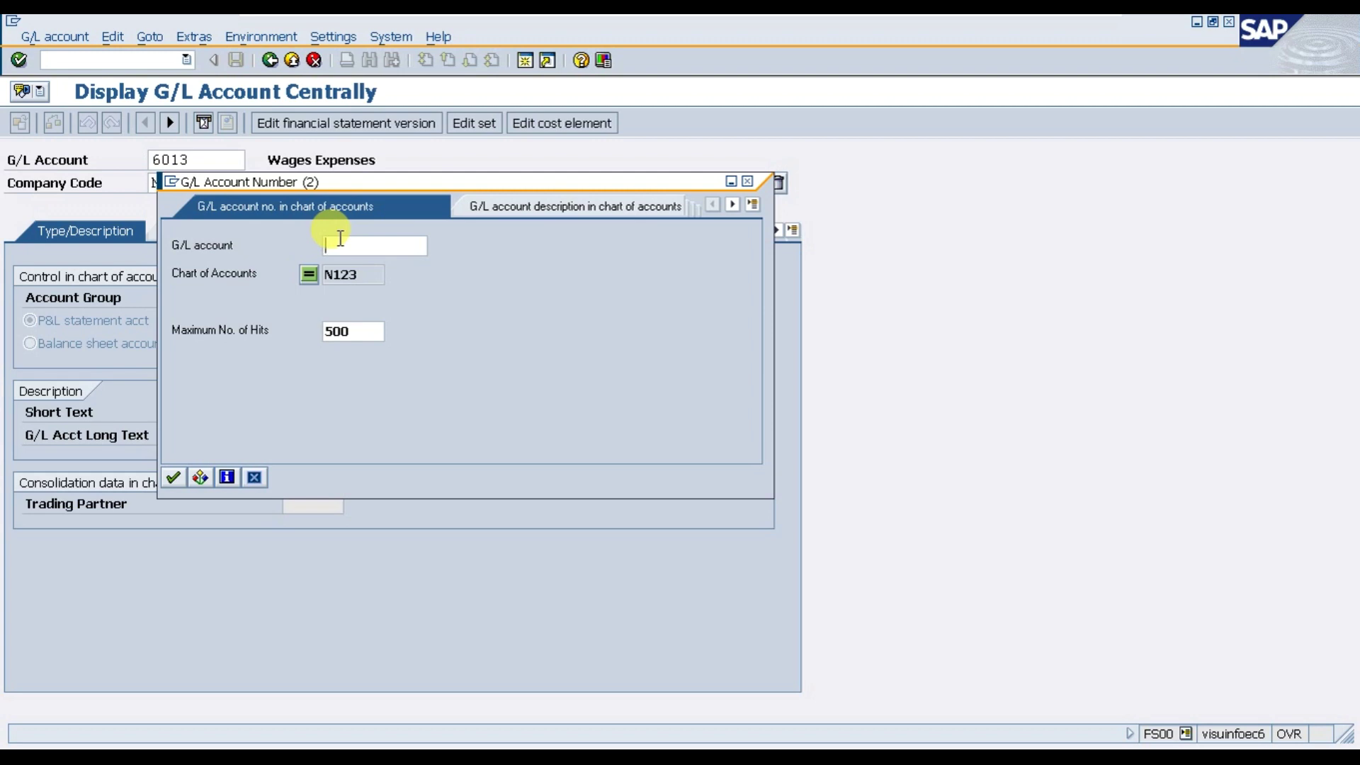
key("Return")
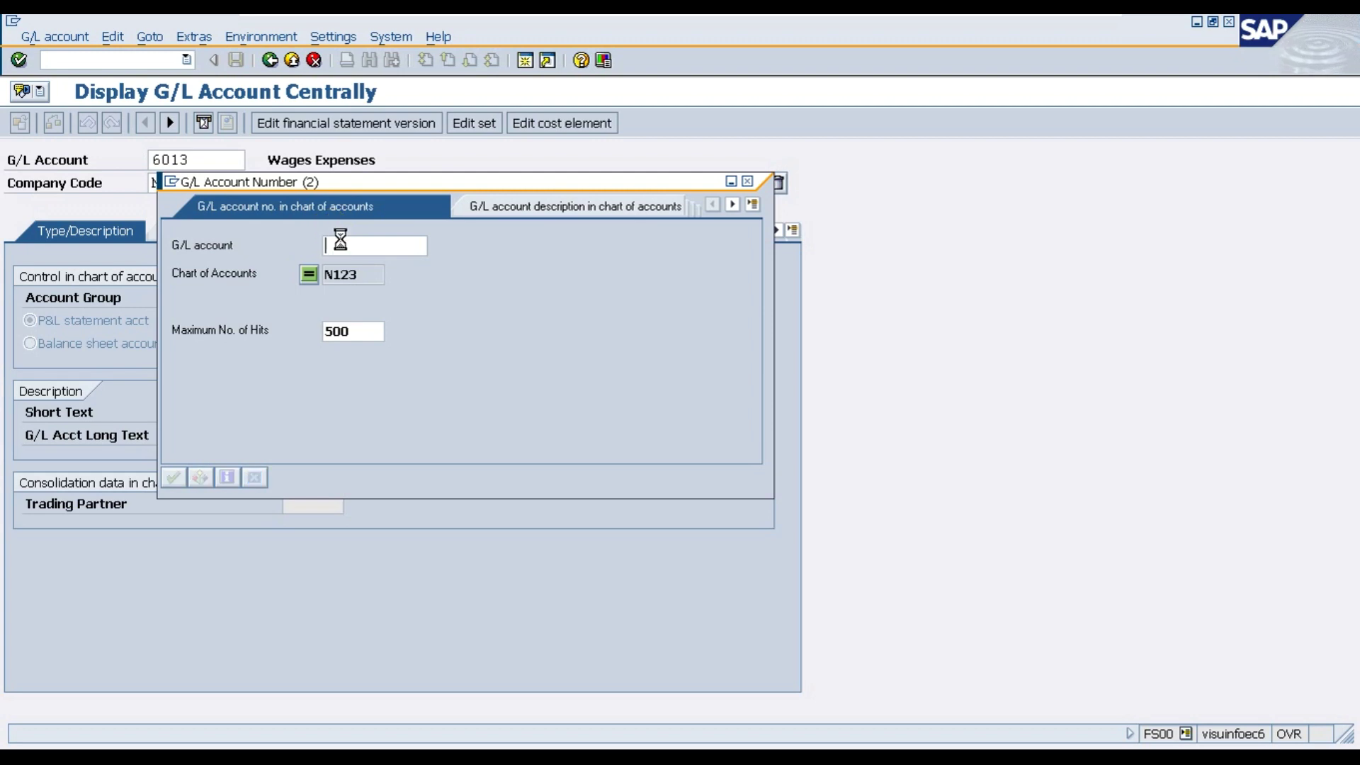
scroll(444, 465, "down", 4)
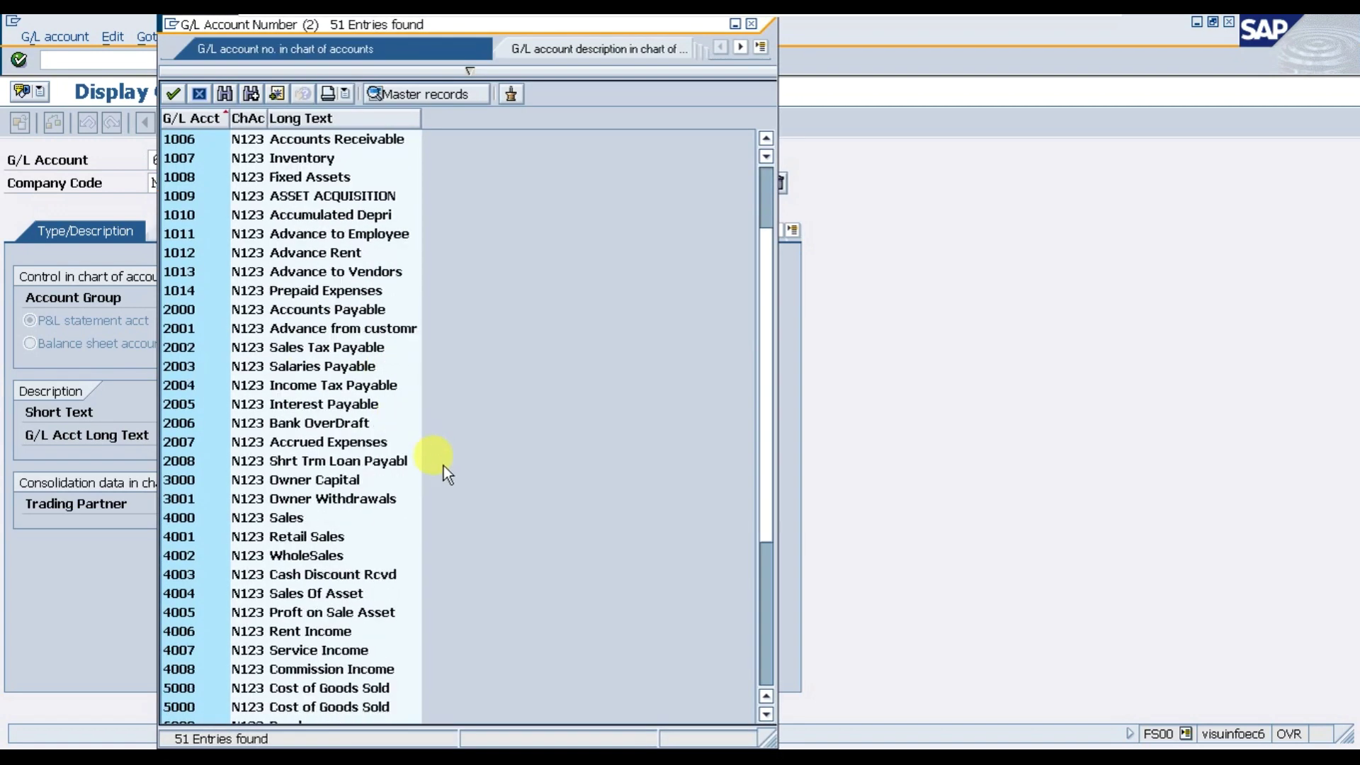
scroll(338, 520, "down", 3)
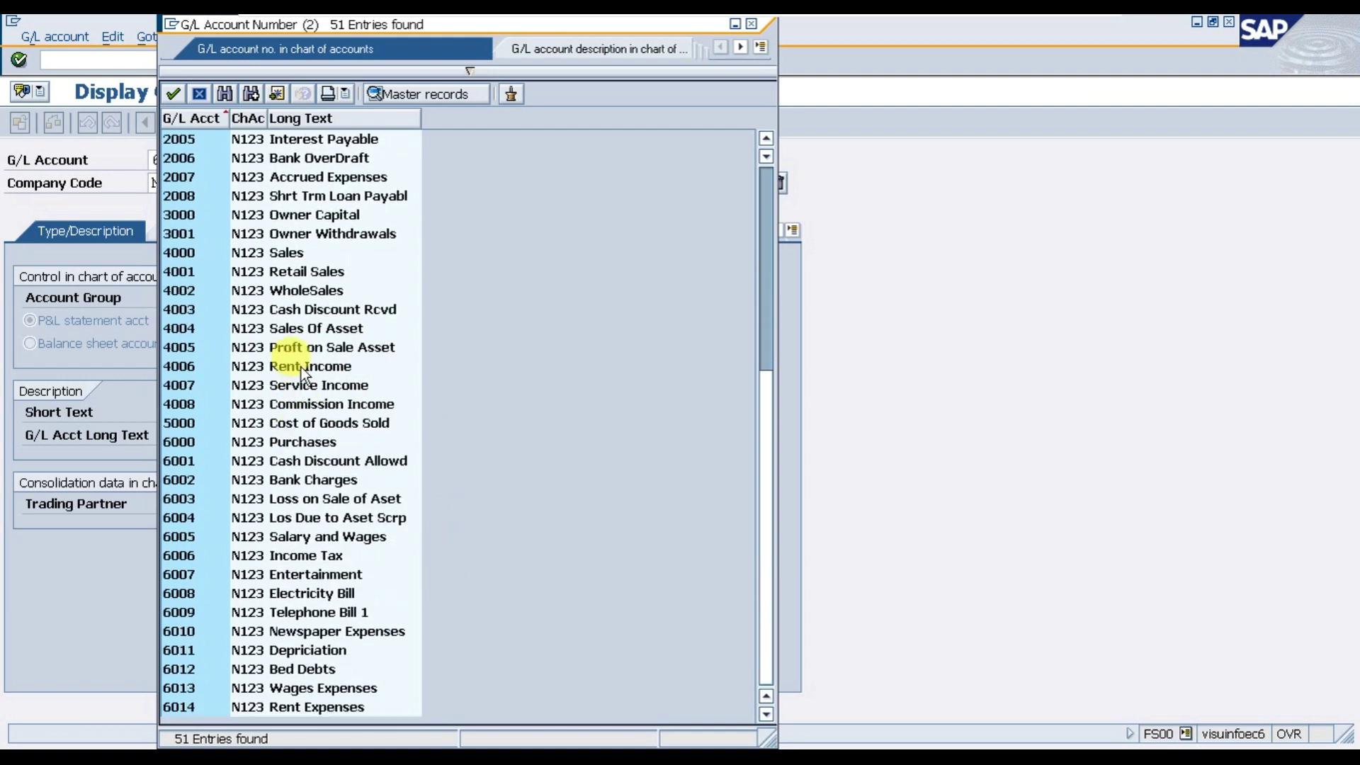
left_click(301, 253)
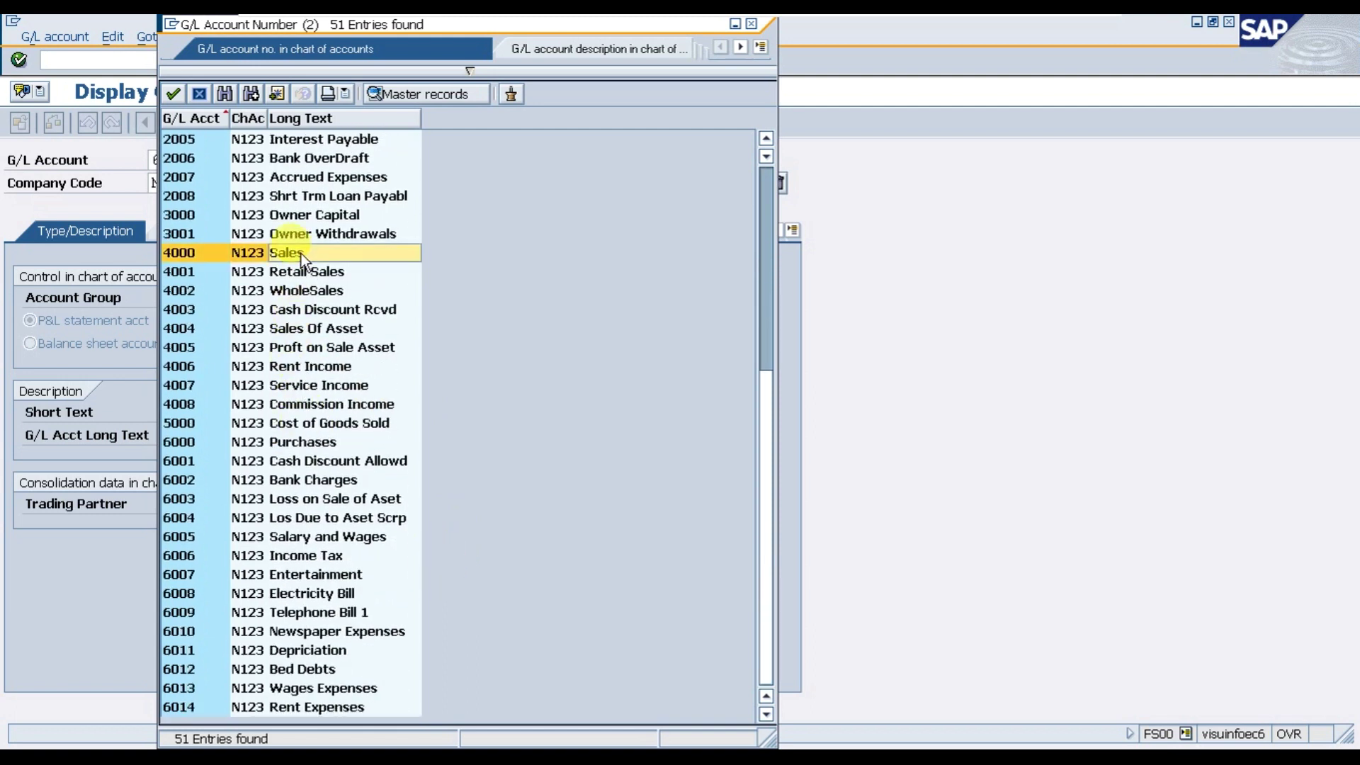
left_click(317, 632)
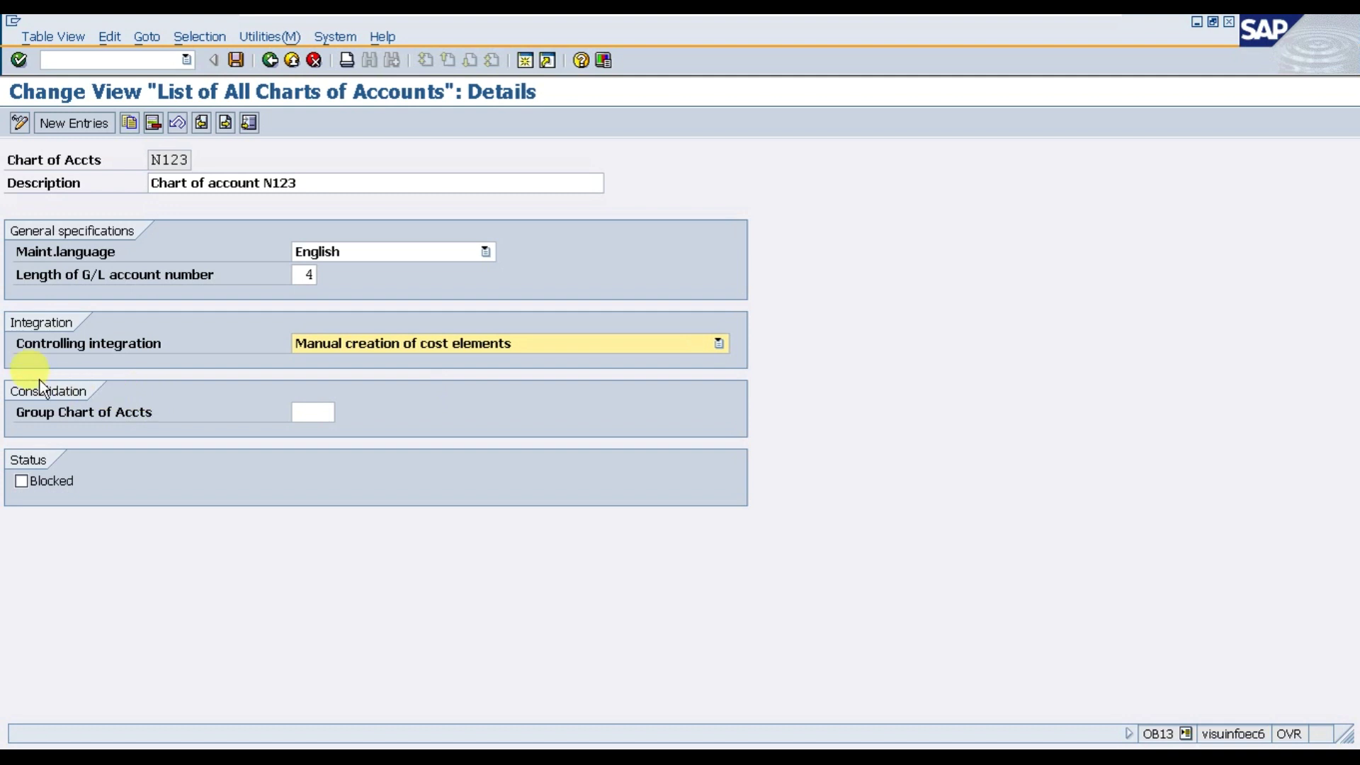
Check the controlling integration options of chart of accounts N123, then locate the Sales account 4000 in the G/L account list.
left_click(443, 350)
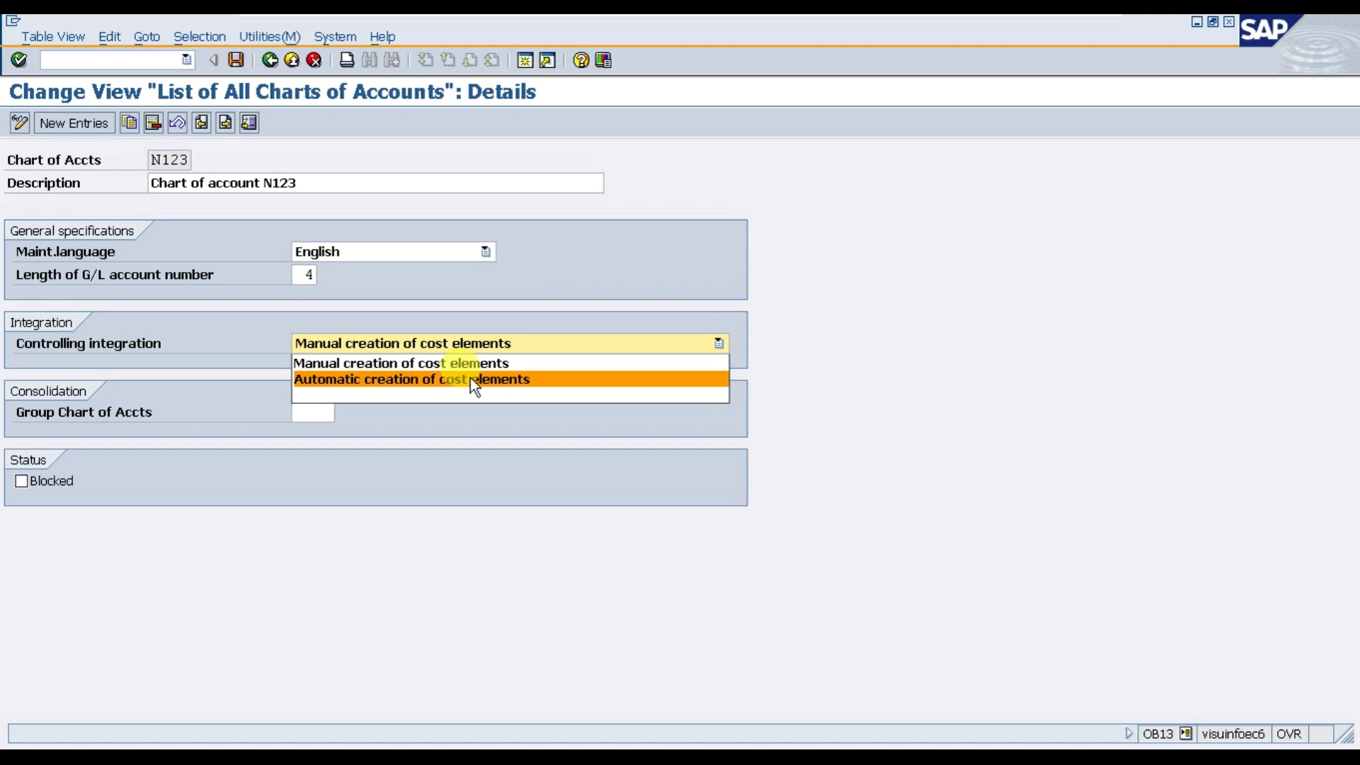
left_click(483, 365)
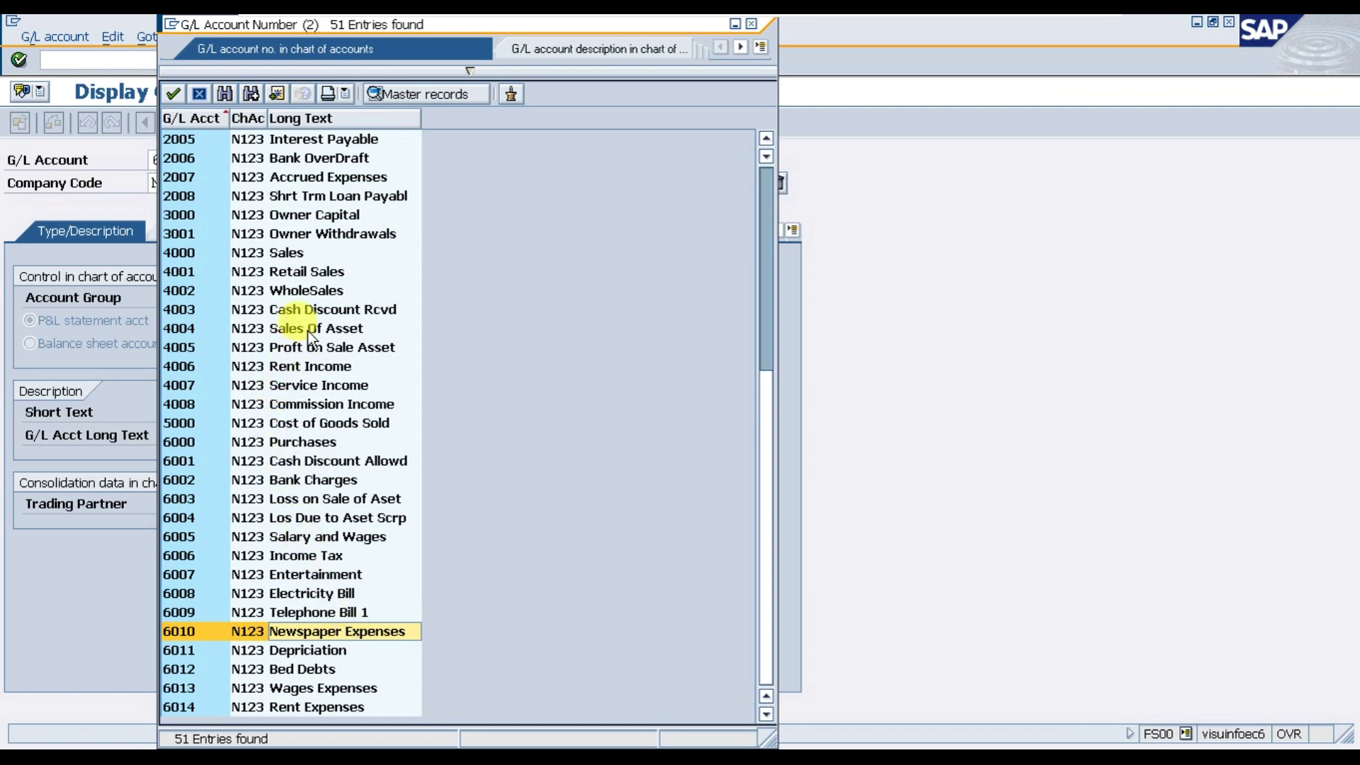
left_click(295, 252)
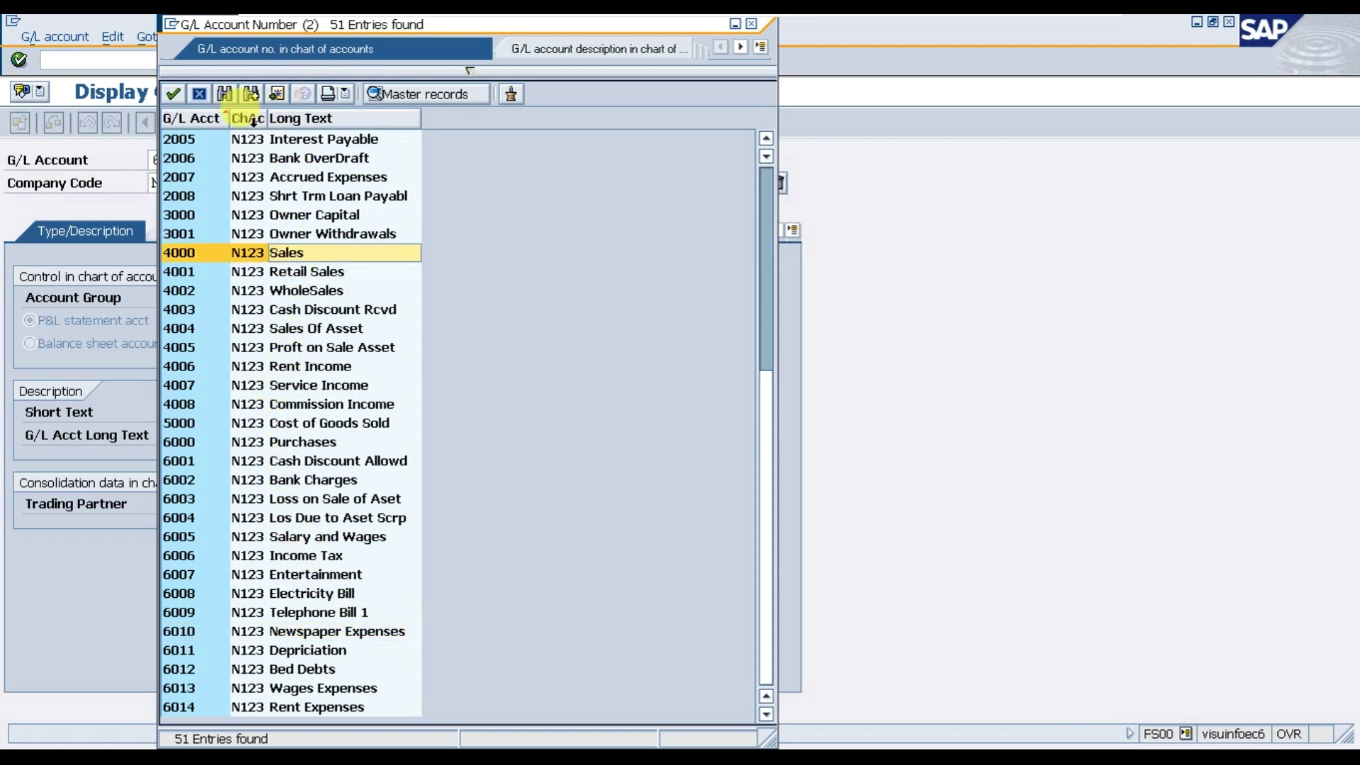
left_click(203, 93)
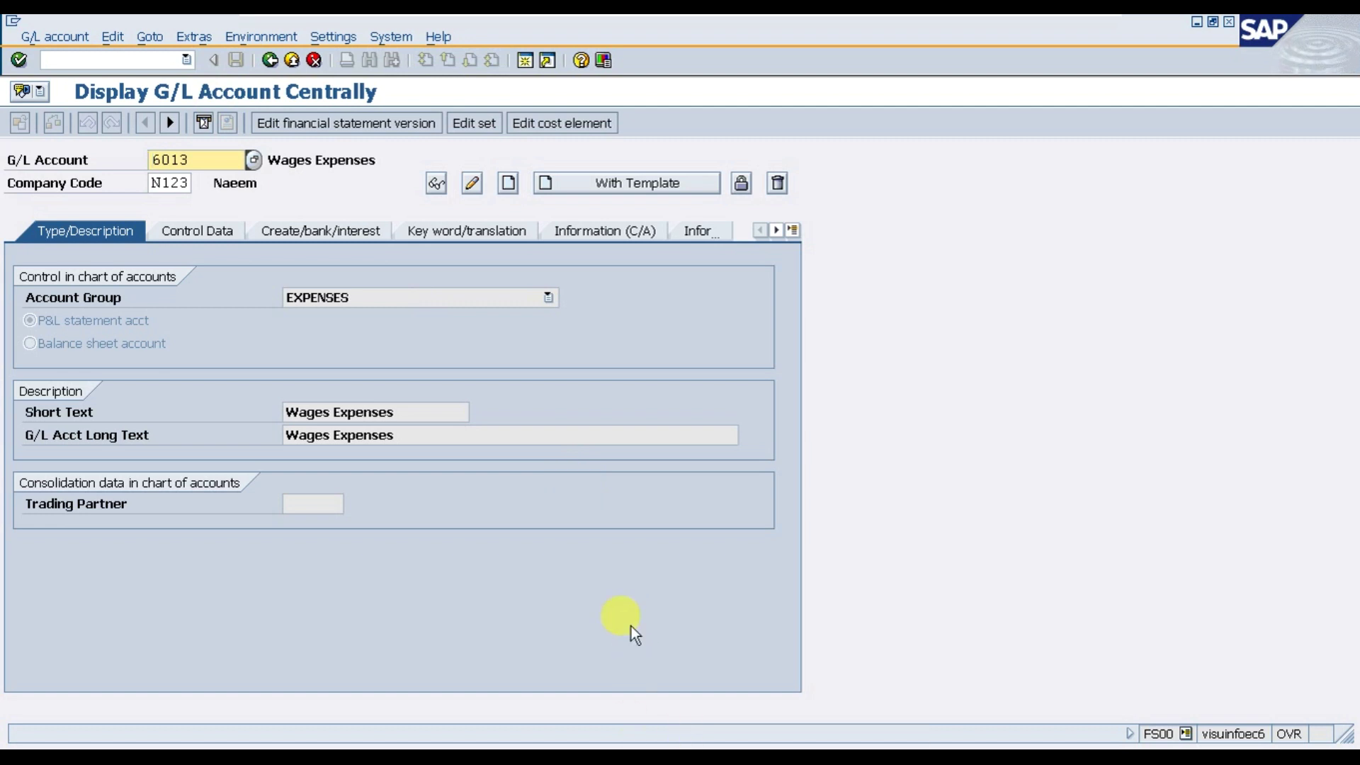
Open a new session and expand Cost Element Accounting in the Controlling area of Accounting.
left_click(110, 60)
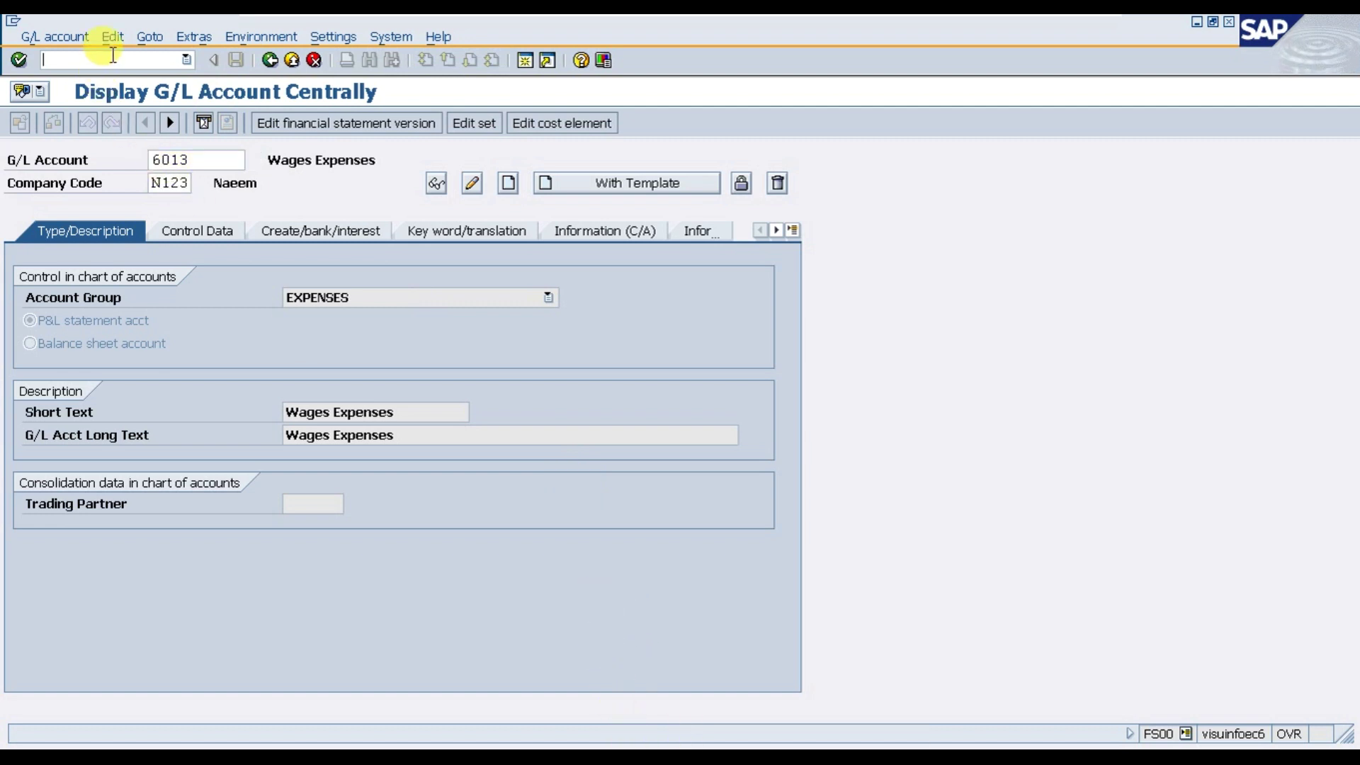
left_click(527, 59)
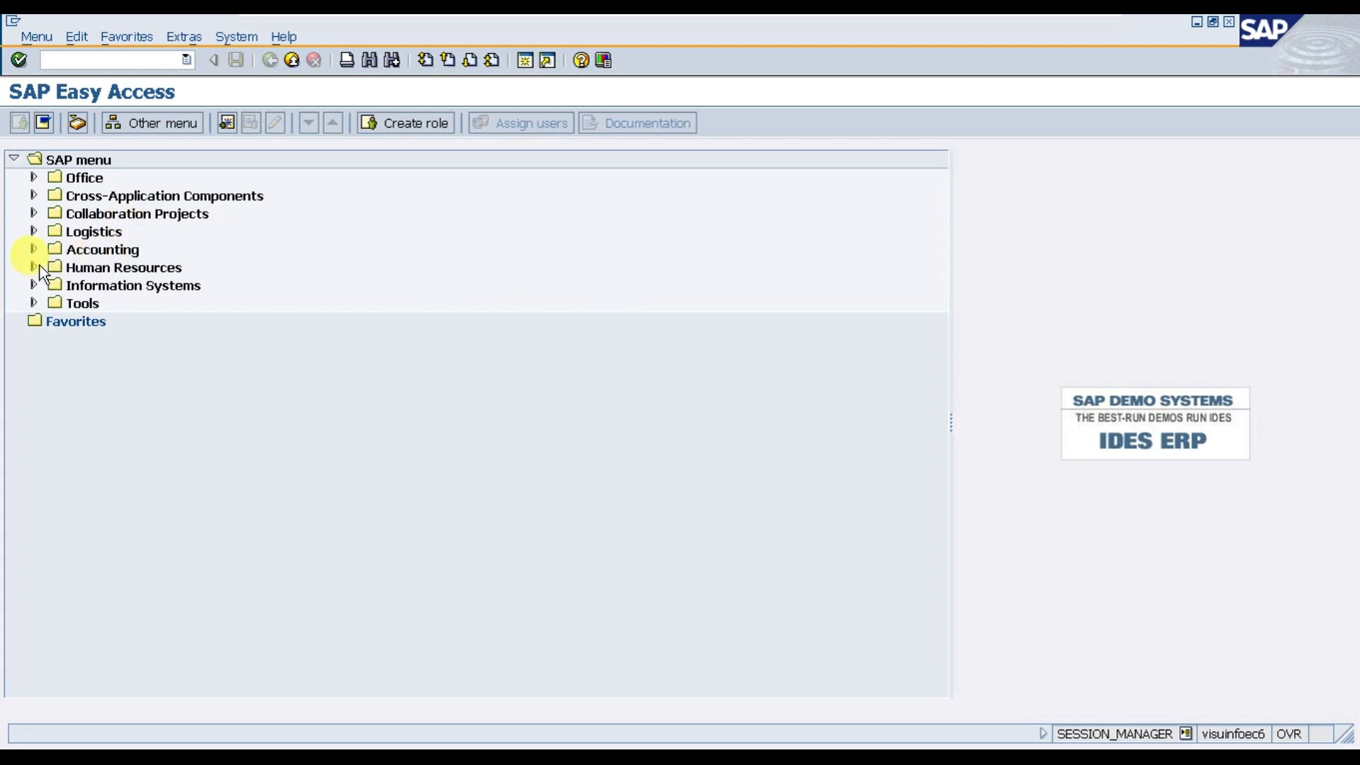
left_click(37, 250)
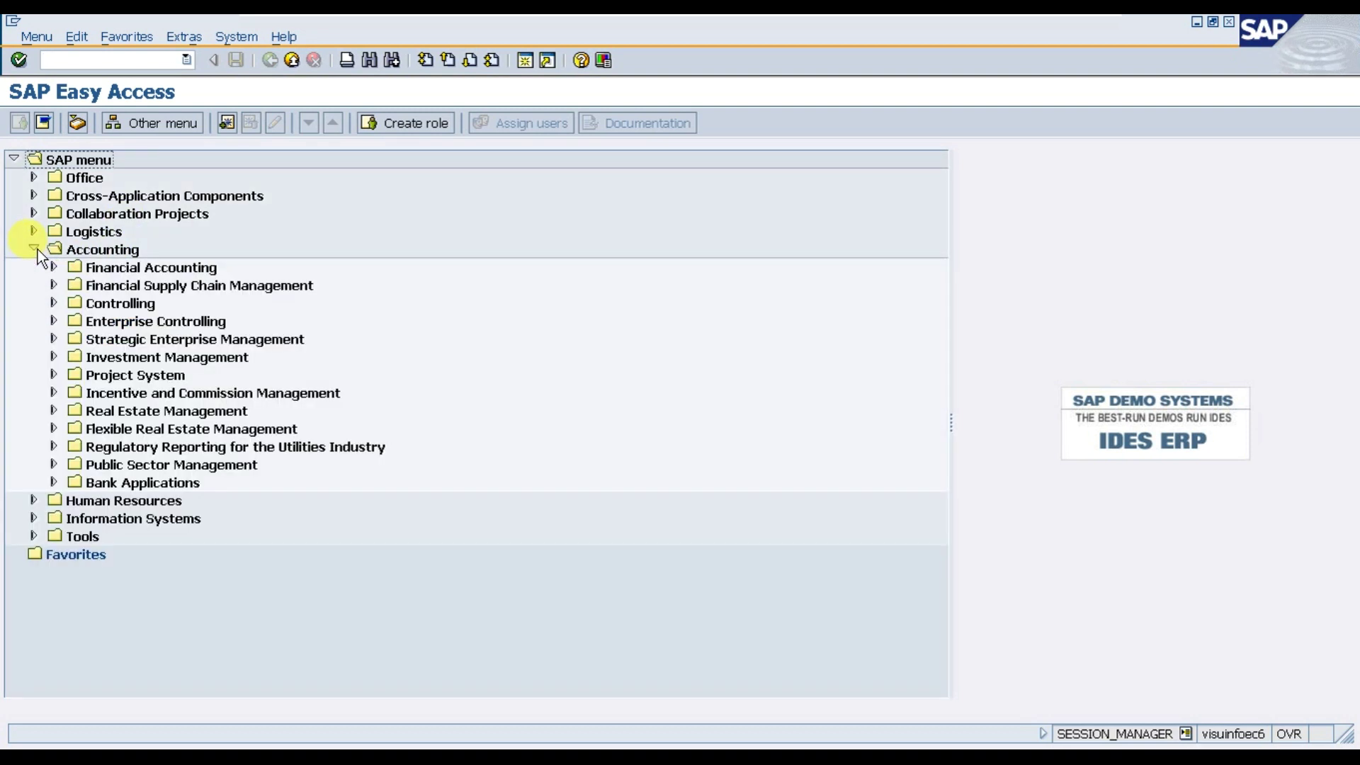
left_click(103, 303)
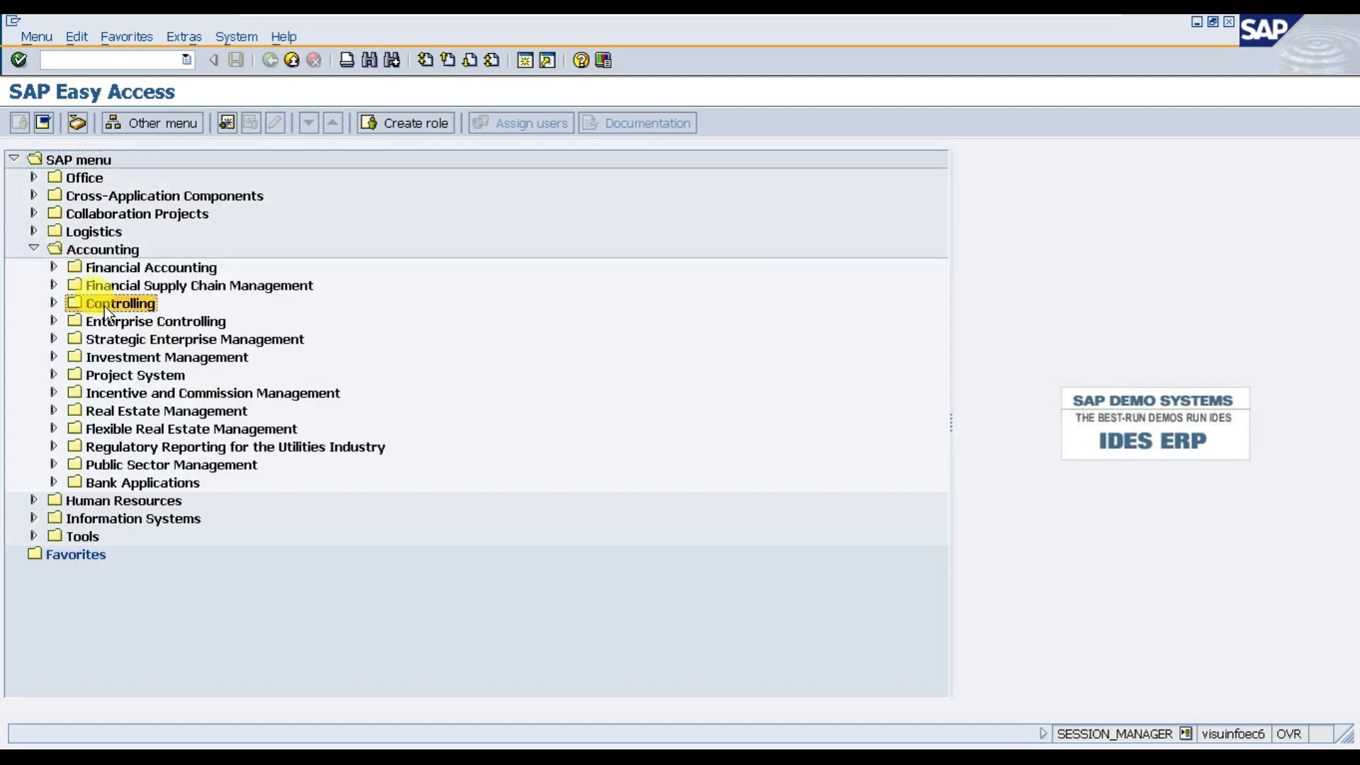
left_click(53, 304)
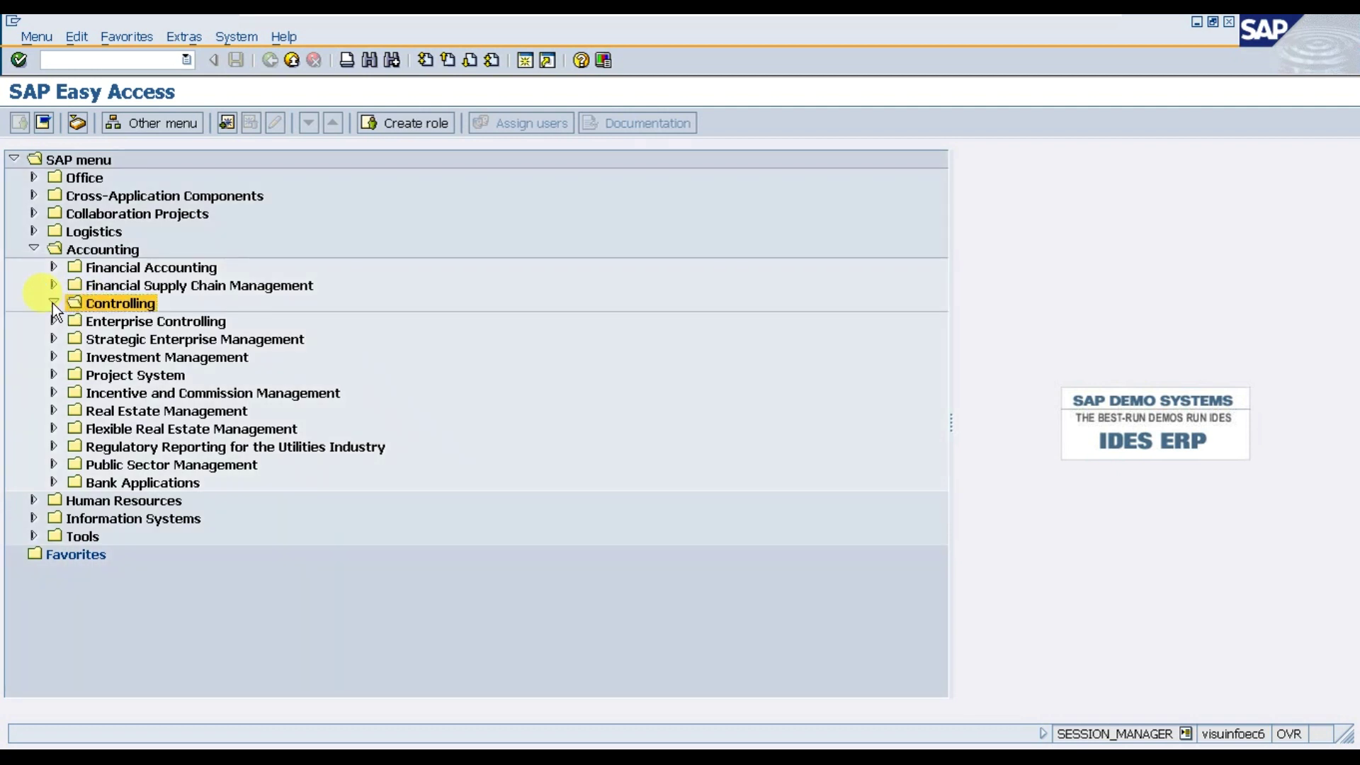
left_click(129, 326)
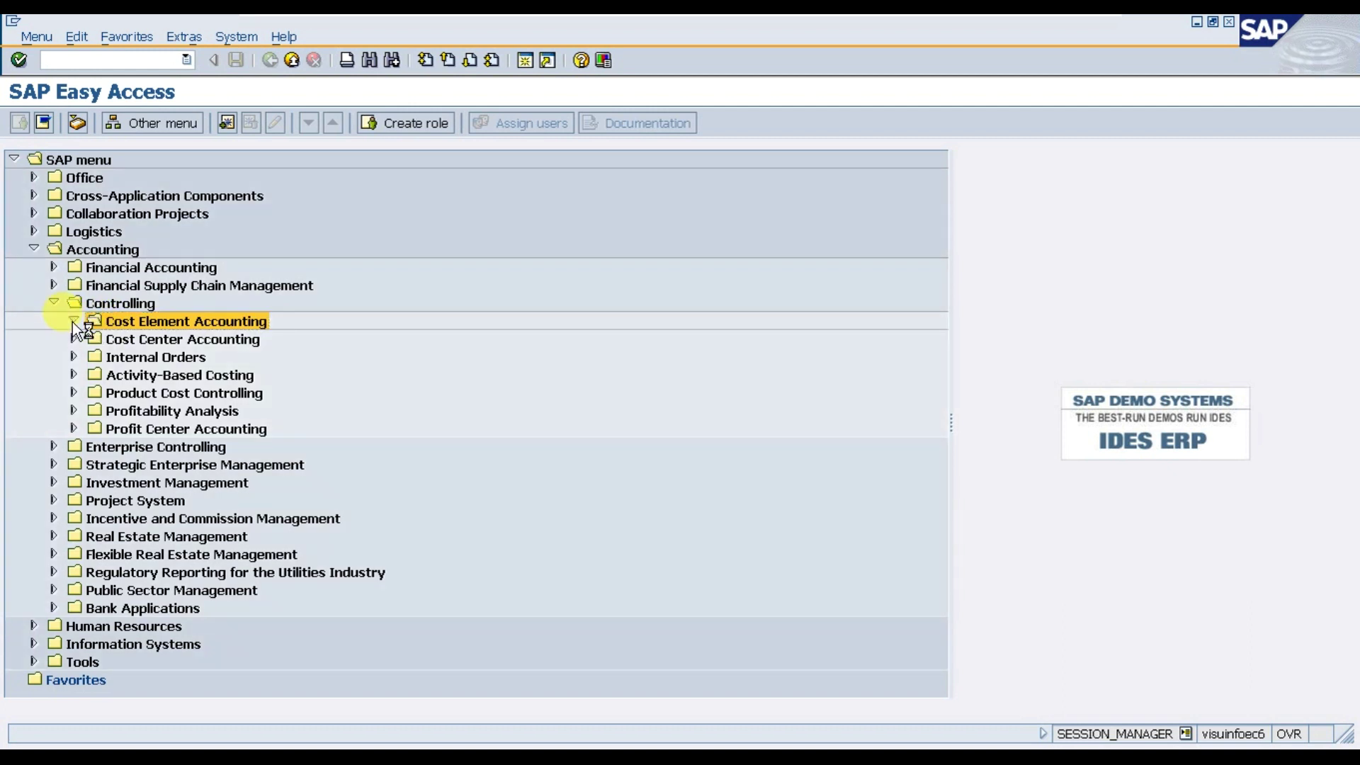
left_click(73, 321)
Expand the cost element master data down to the individual processing transactions.
left_click(160, 341)
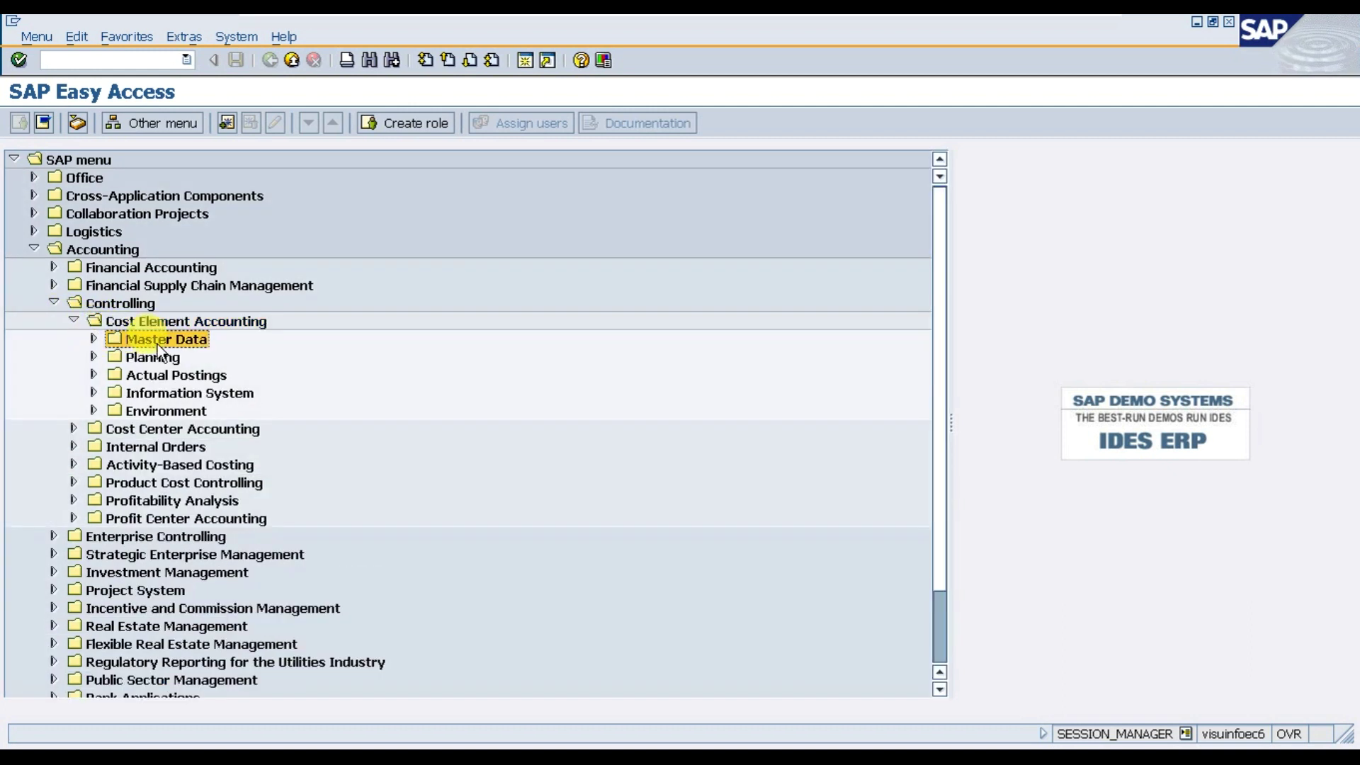
left_click(95, 341)
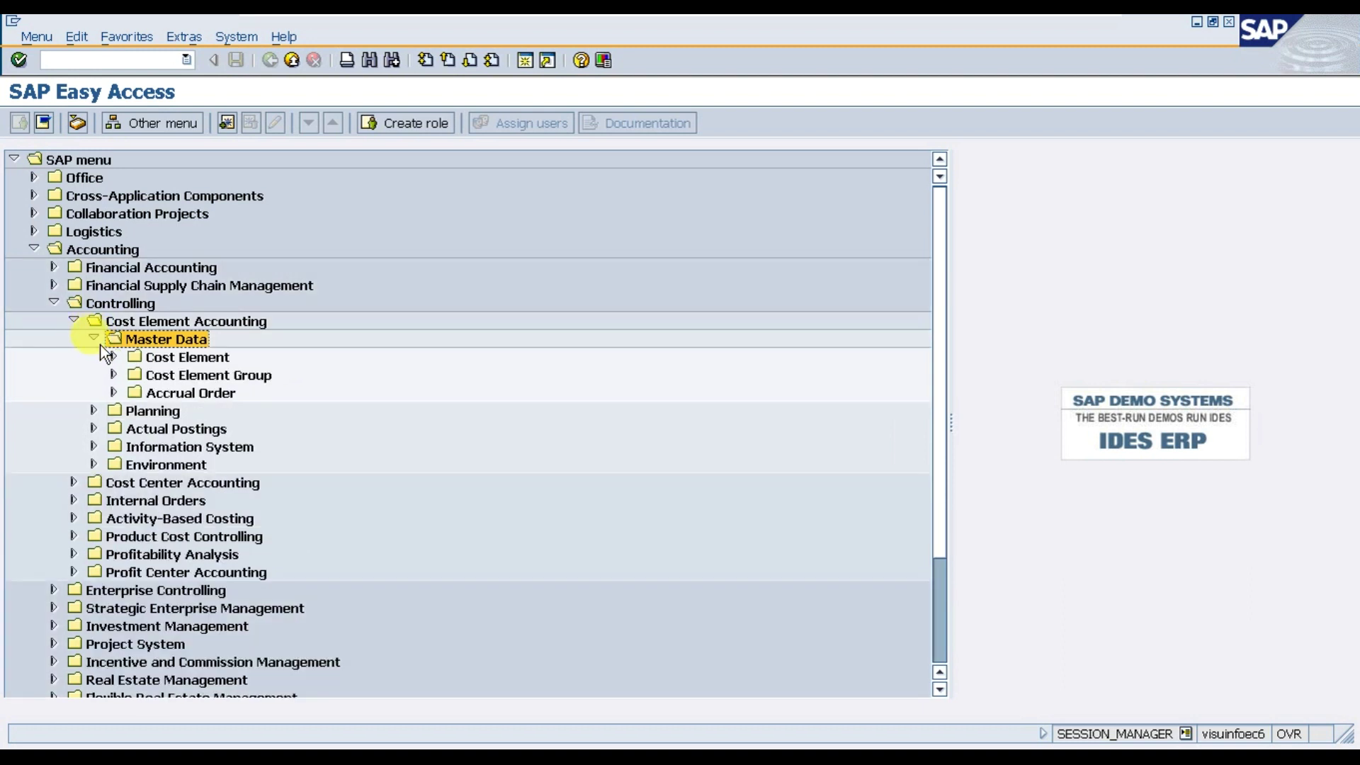
left_click(176, 359)
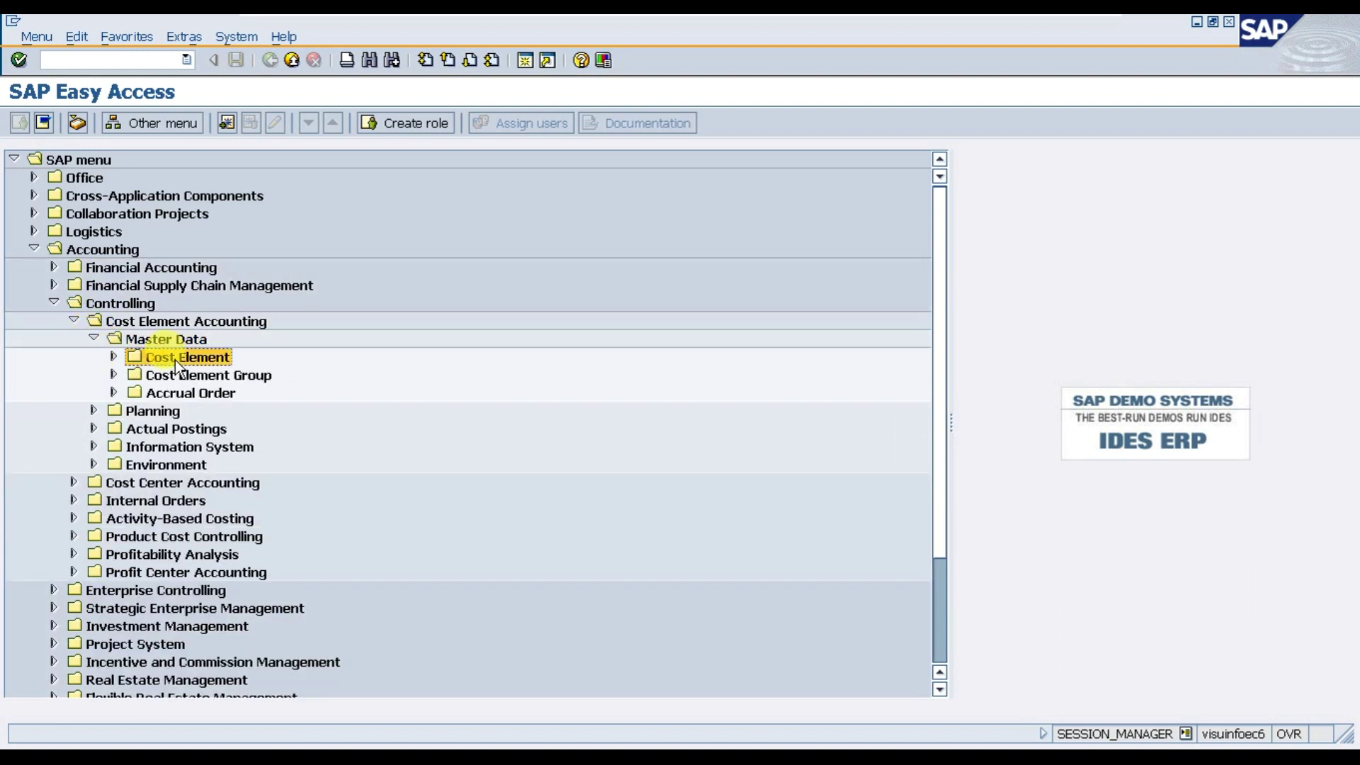
left_click(112, 356)
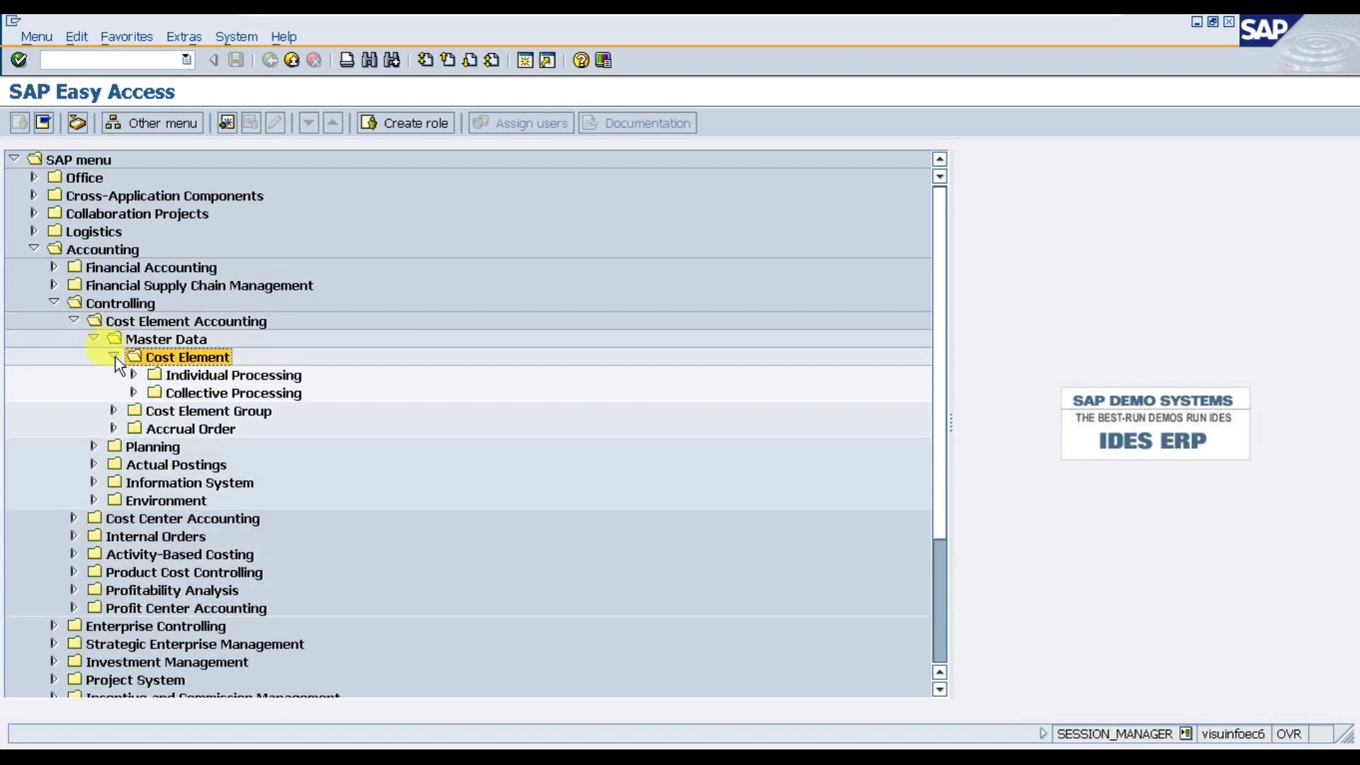
left_click(197, 379)
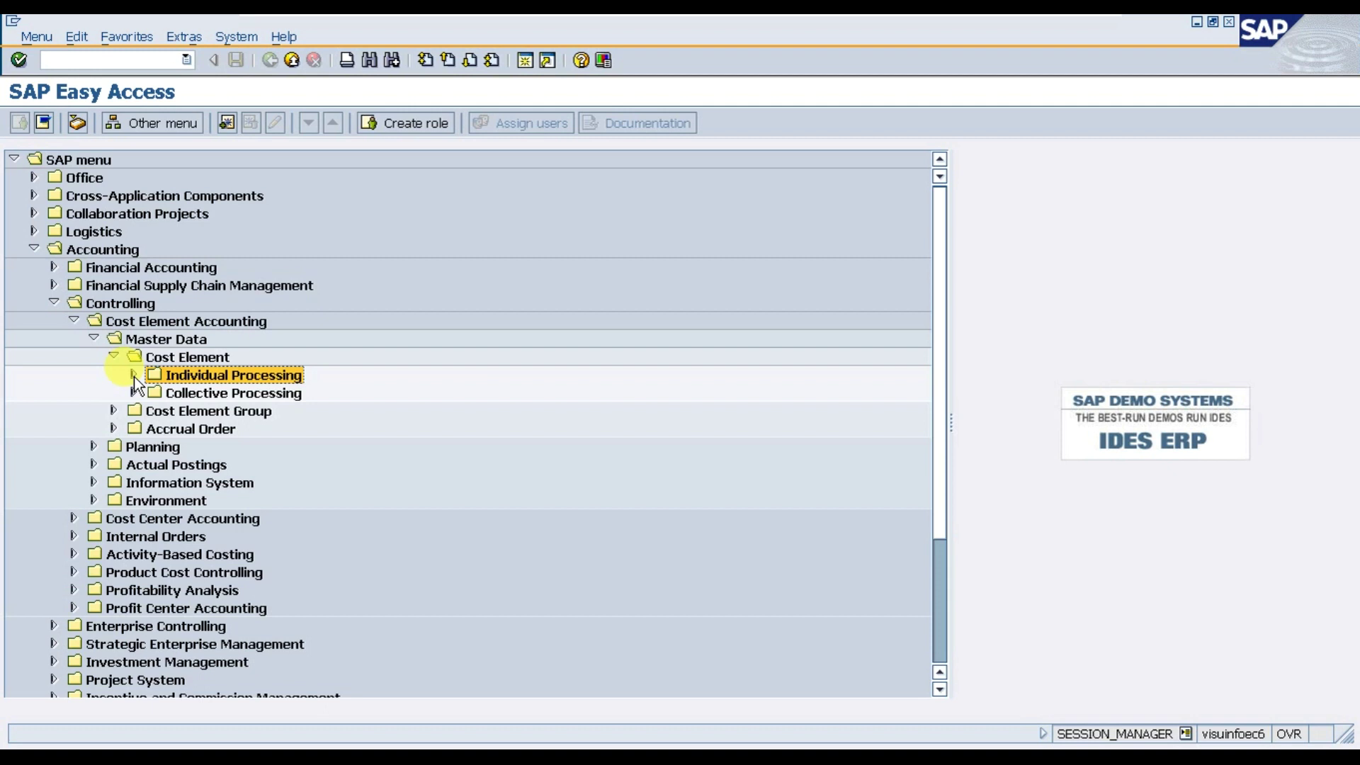
left_click(134, 376)
Examine the individual processing transactions for creating primary and secondary cost elements and for changing, displaying and deleting them.
left_click(217, 395)
left_click(272, 414)
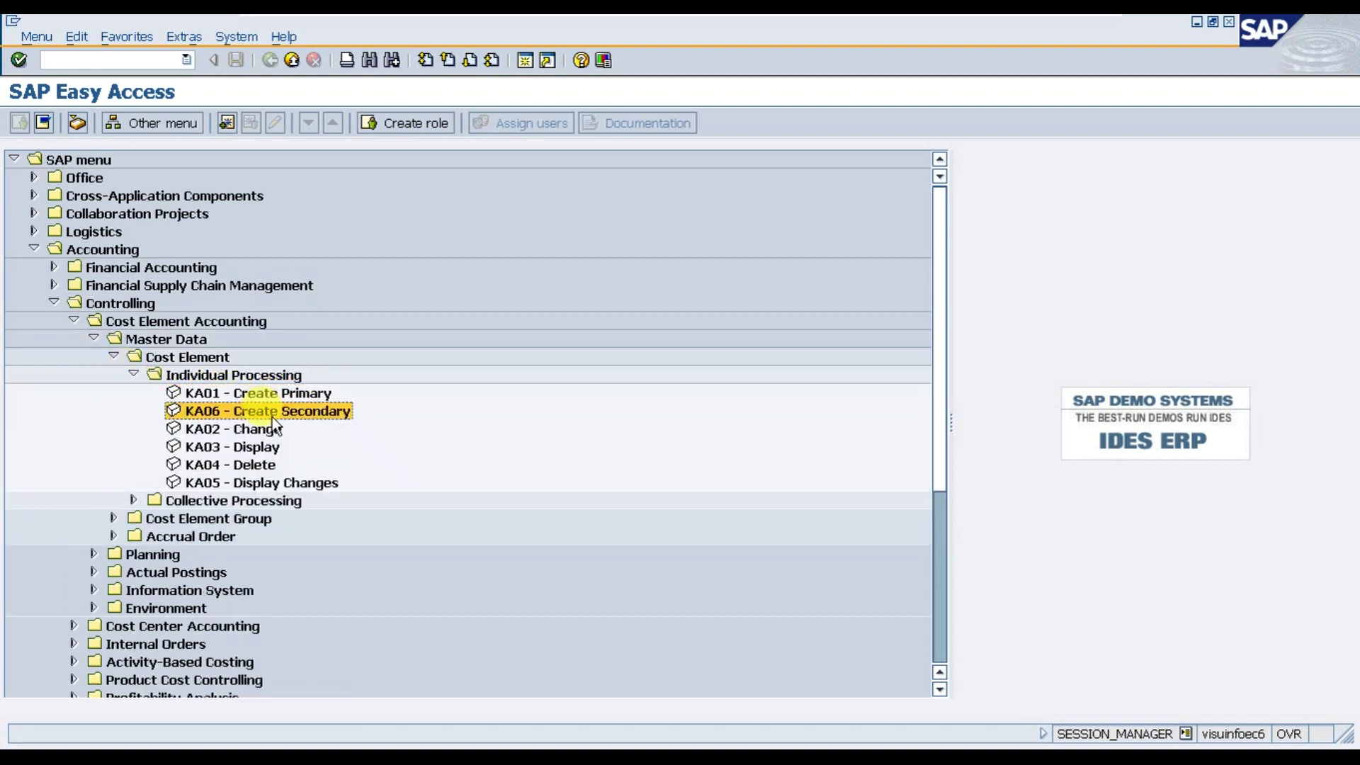
left_click(291, 395)
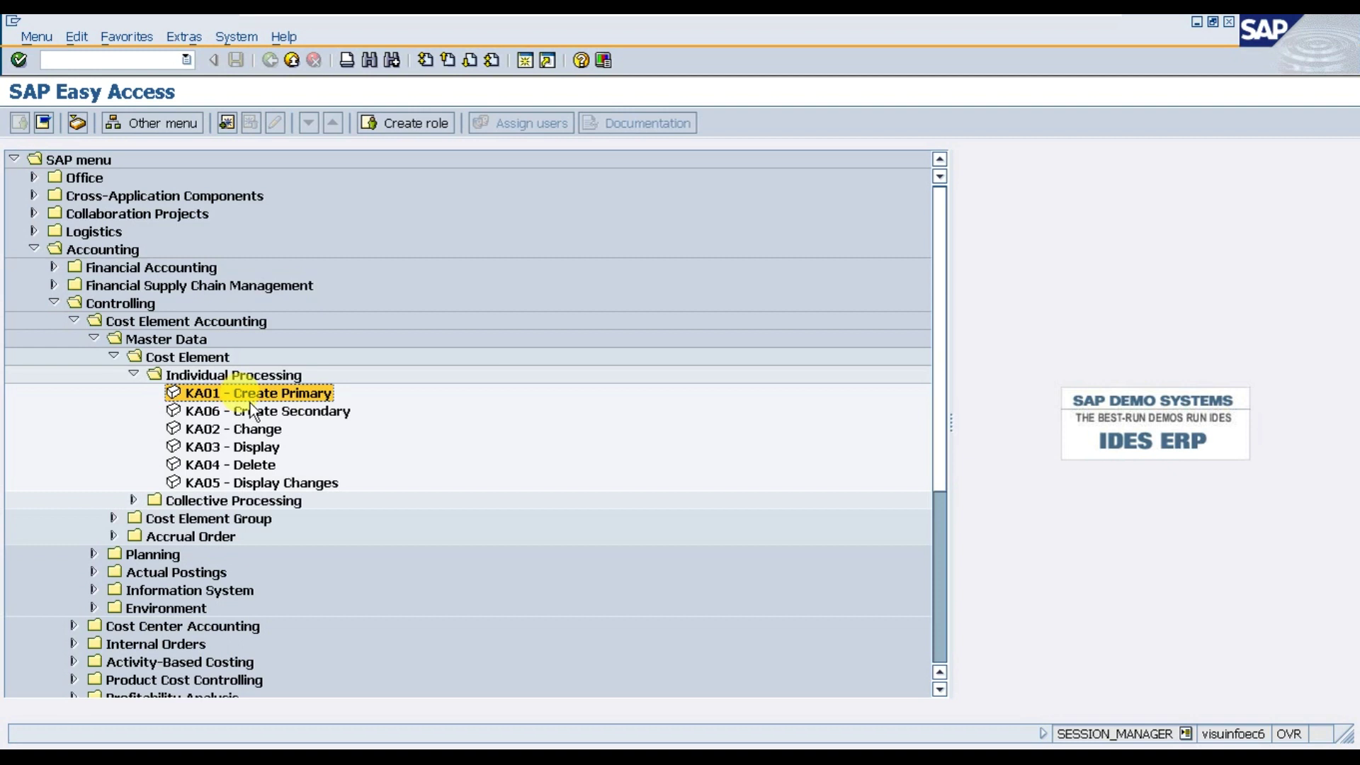
left_click(275, 431)
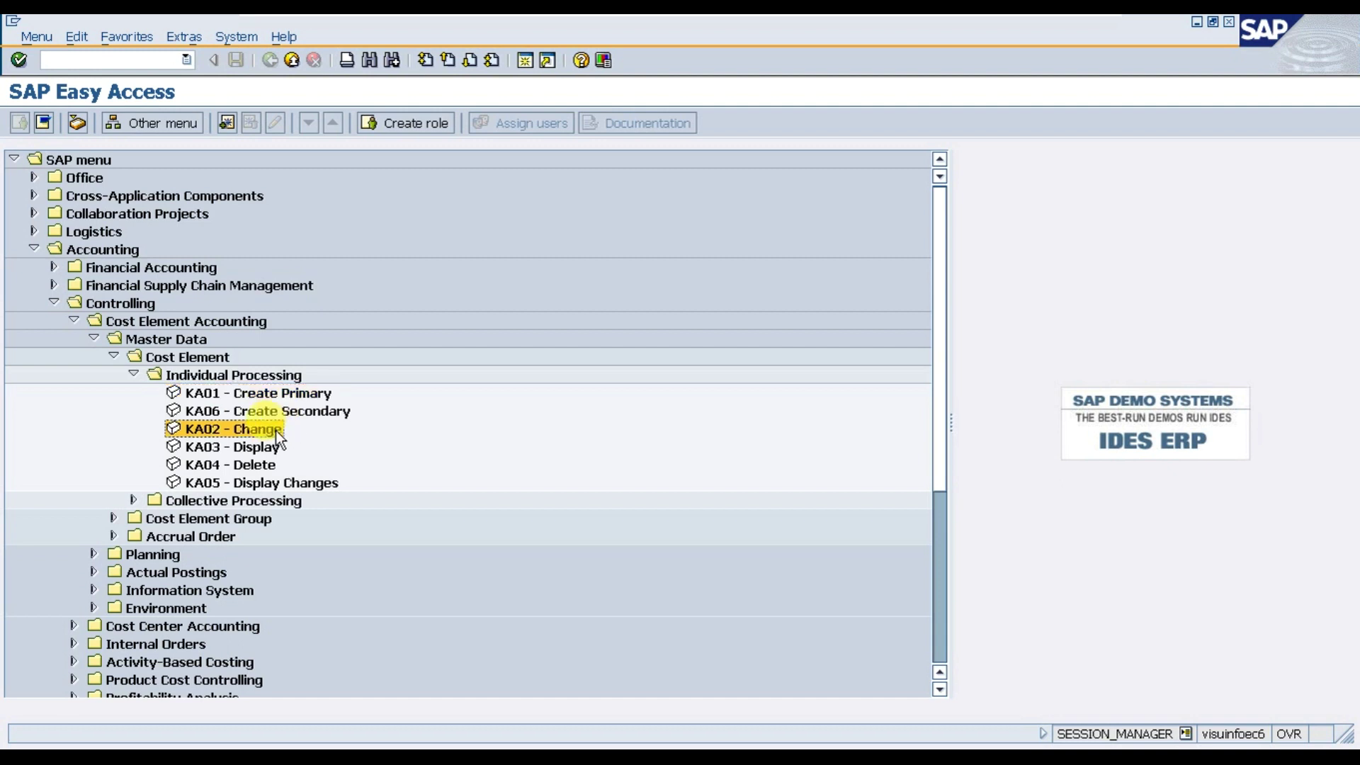
left_click(273, 449)
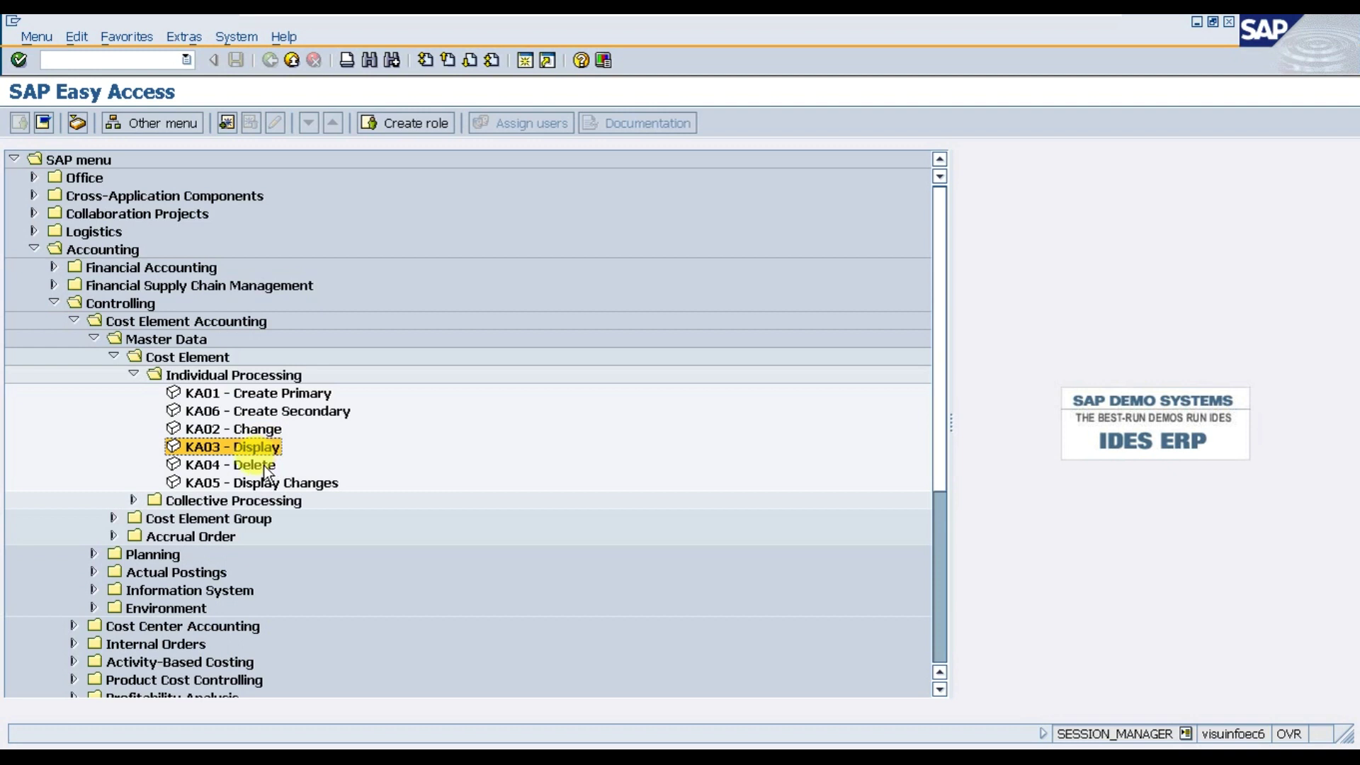
left_click(263, 467)
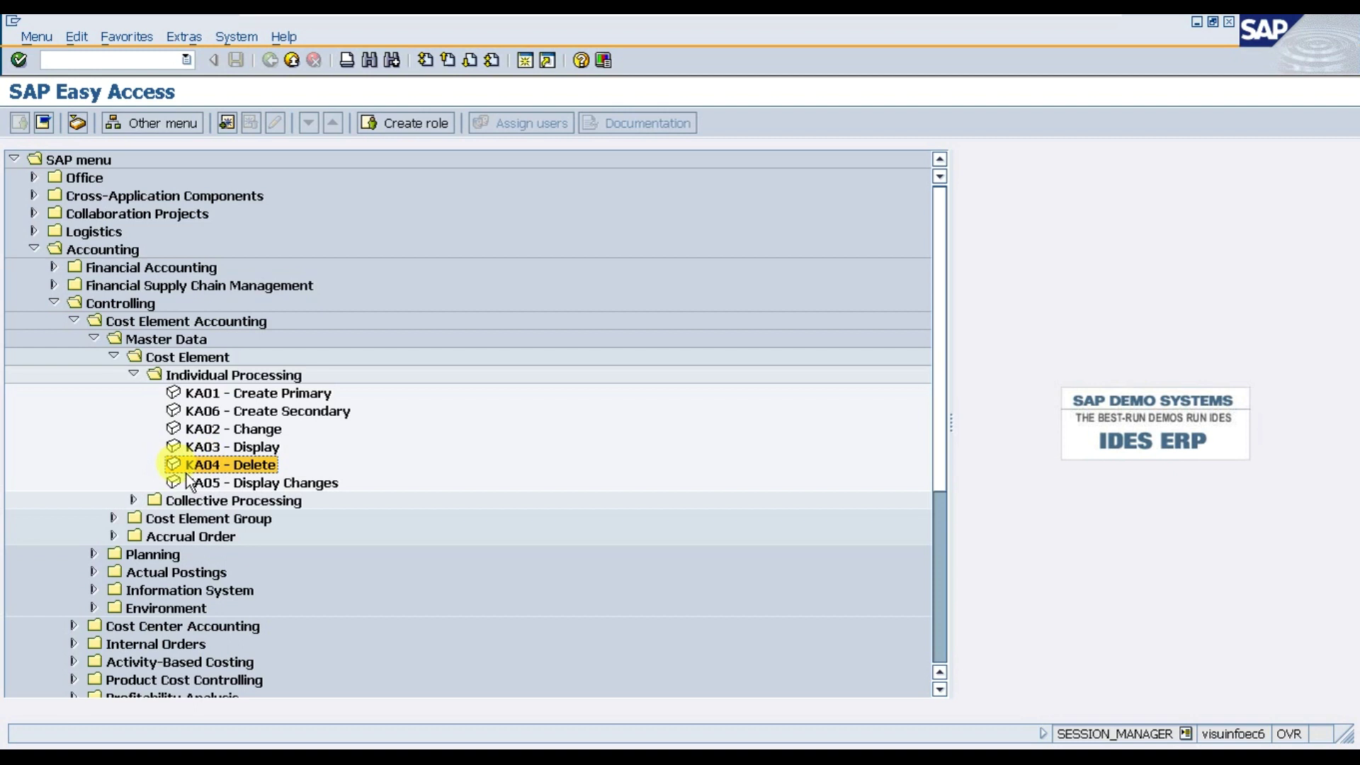
left_click(228, 394)
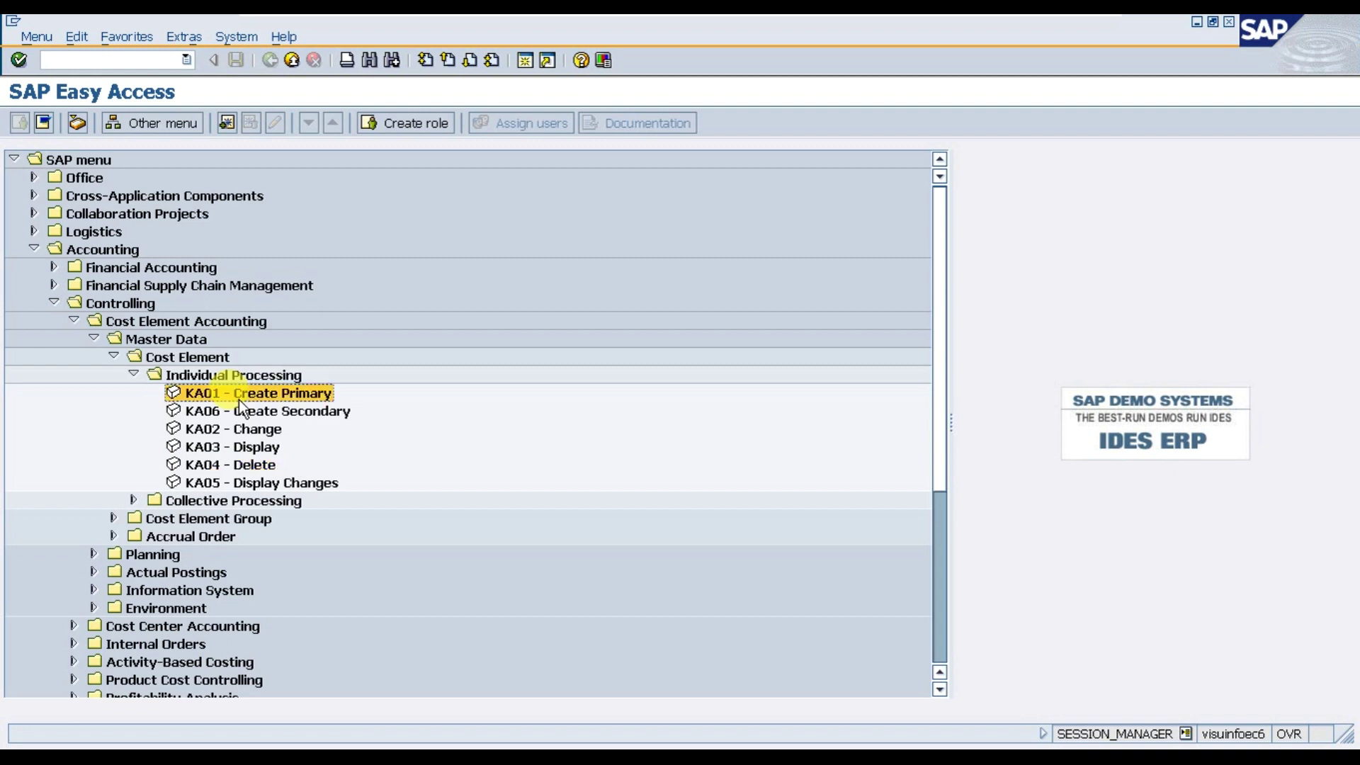
Start transaction KA01 to create a primary cost element, enter cost element 4000 and go to its master data.
double_click(231, 394)
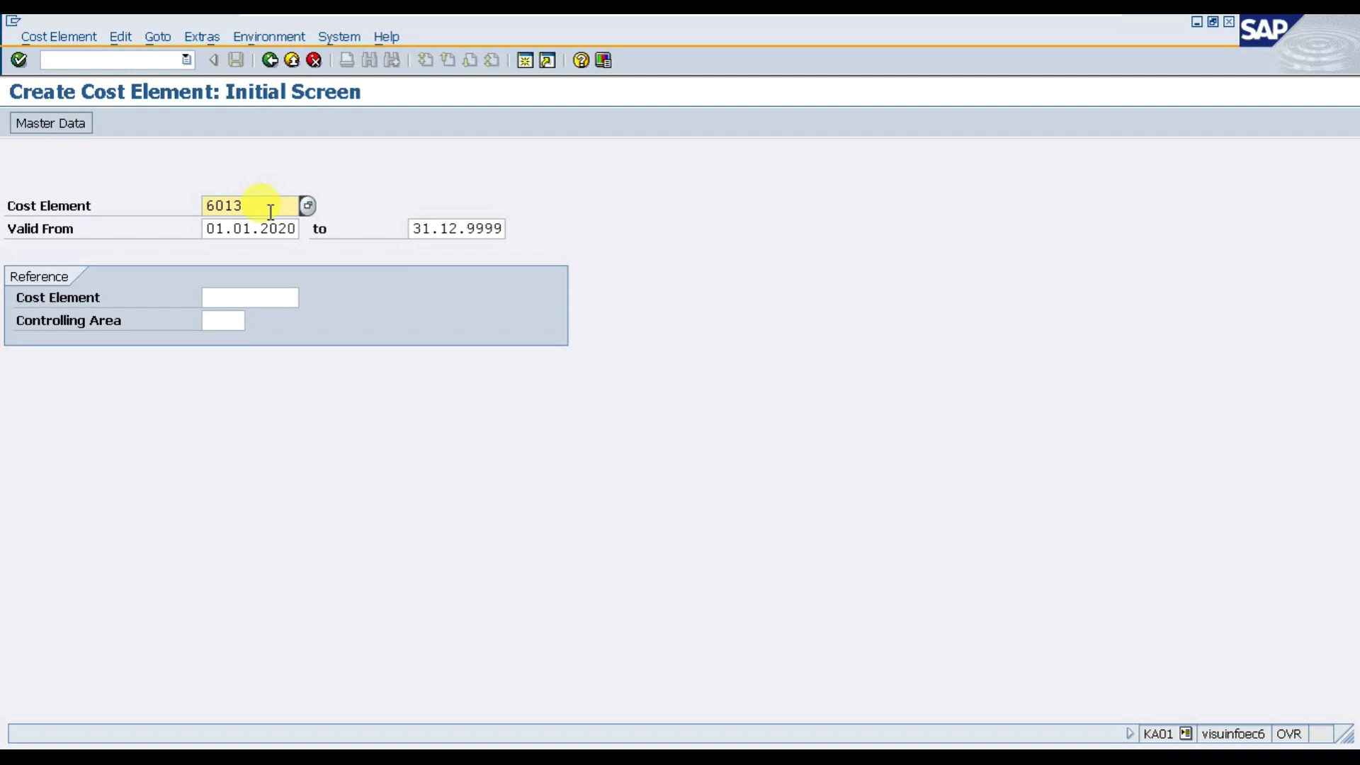
key("BackSpace")
key("BackSpace")
key("BackSpace")
key("BackSpace")
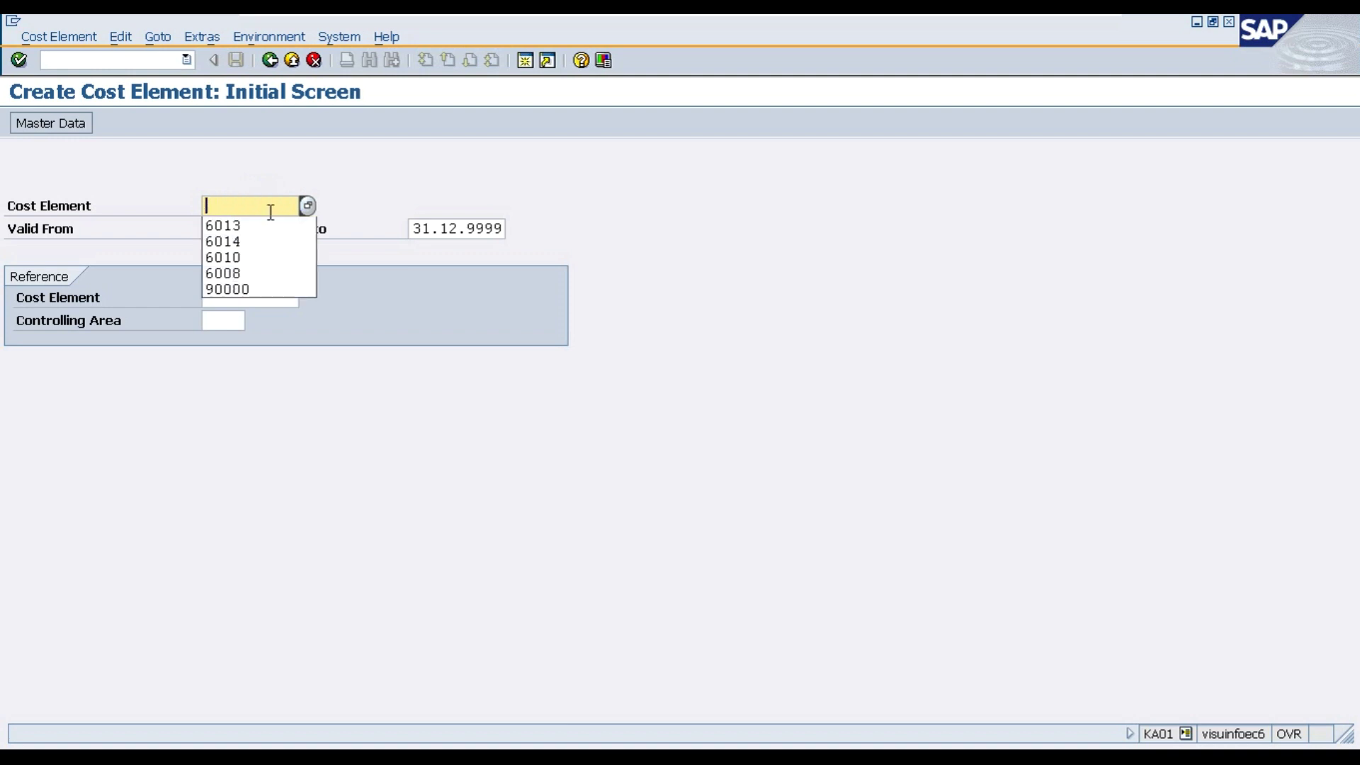
type("4000")
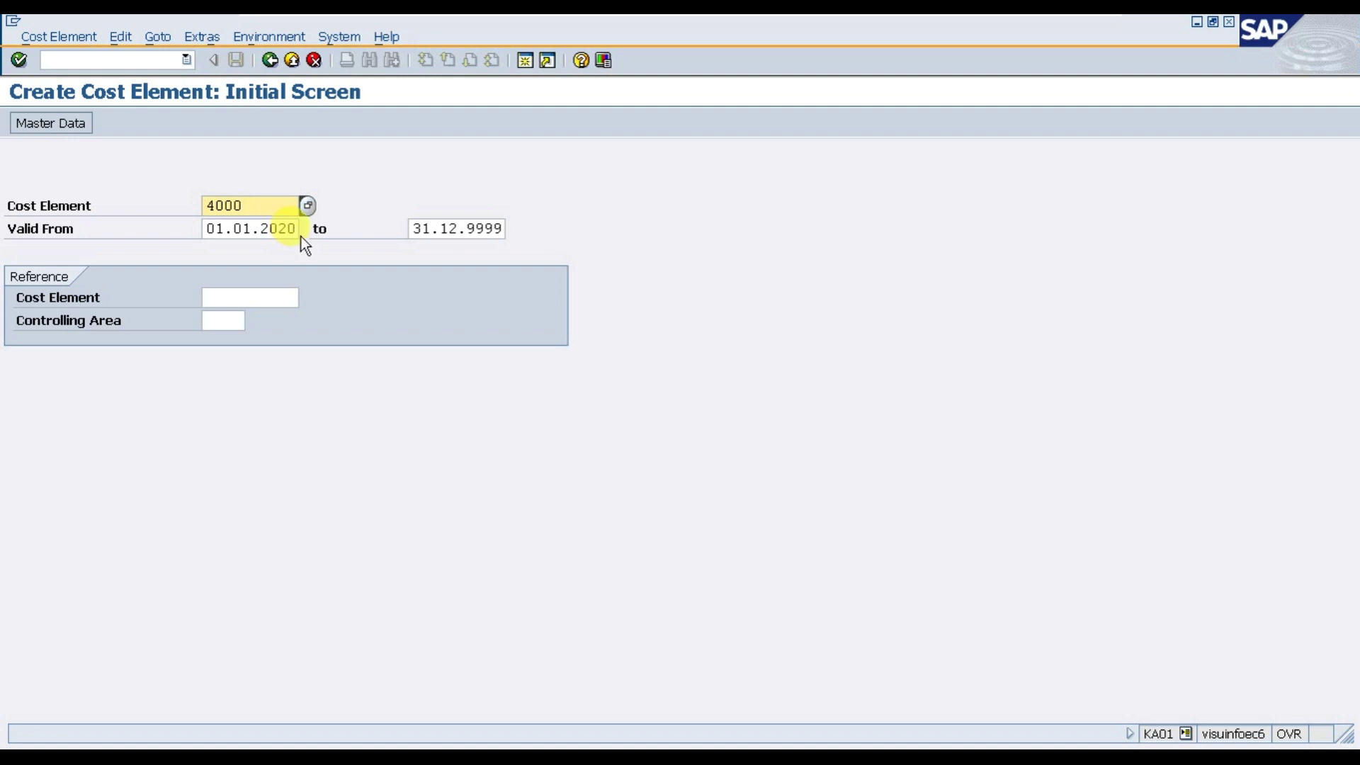
left_click(59, 131)
Assign cost element category 11, Revenues, to the Sales cost element.
left_click(265, 322)
left_click(283, 351)
left_click(228, 409)
left_click(246, 413)
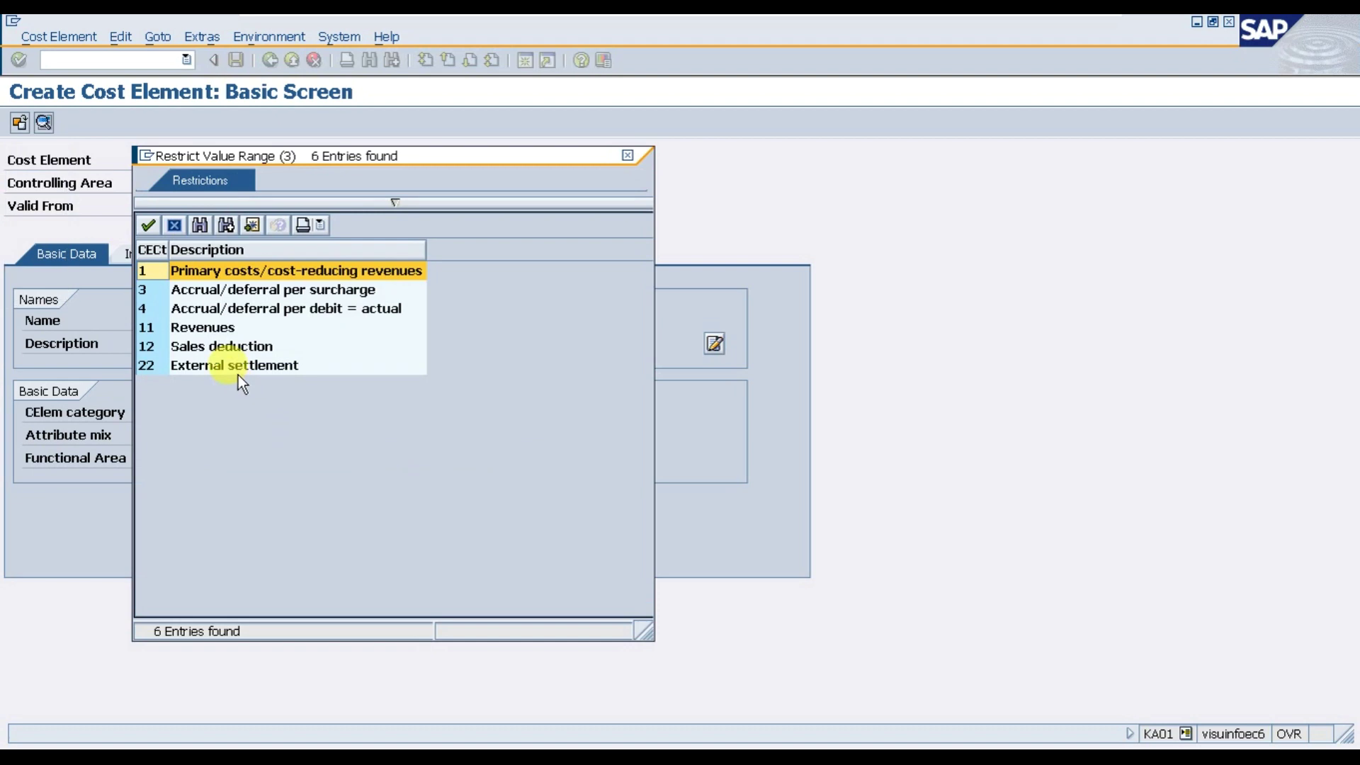
left_click(207, 325)
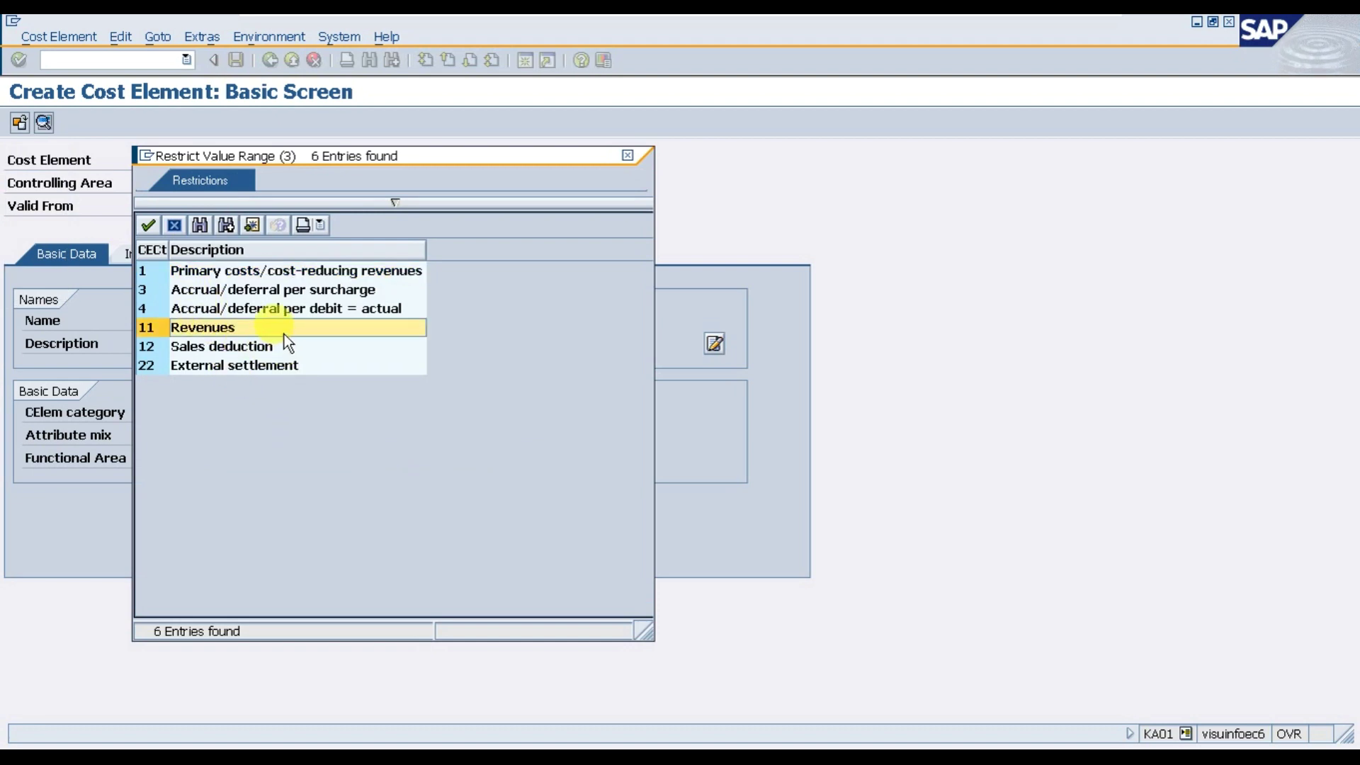
left_click(148, 226)
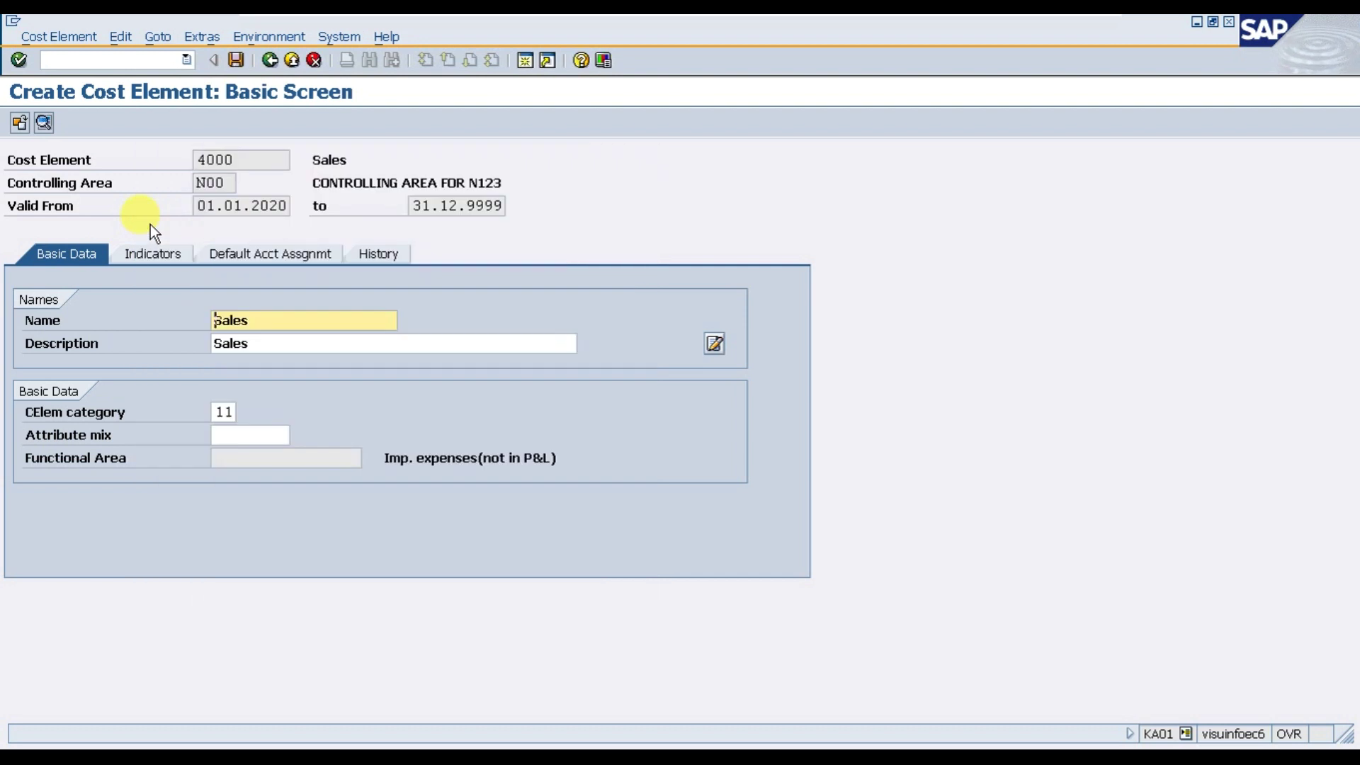
Save the Sales cost element, then enter cost element 6010 and go to its master data.
left_click(243, 59)
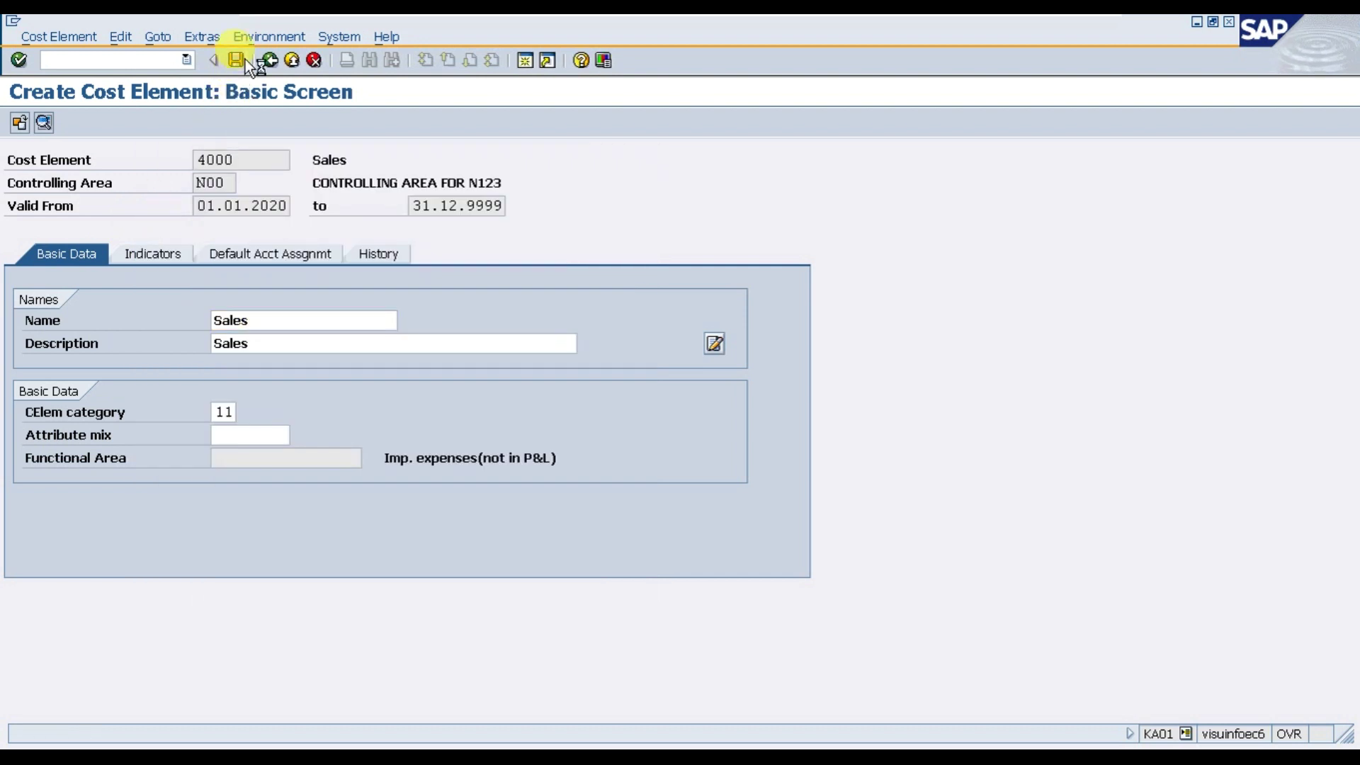
left_click(275, 205)
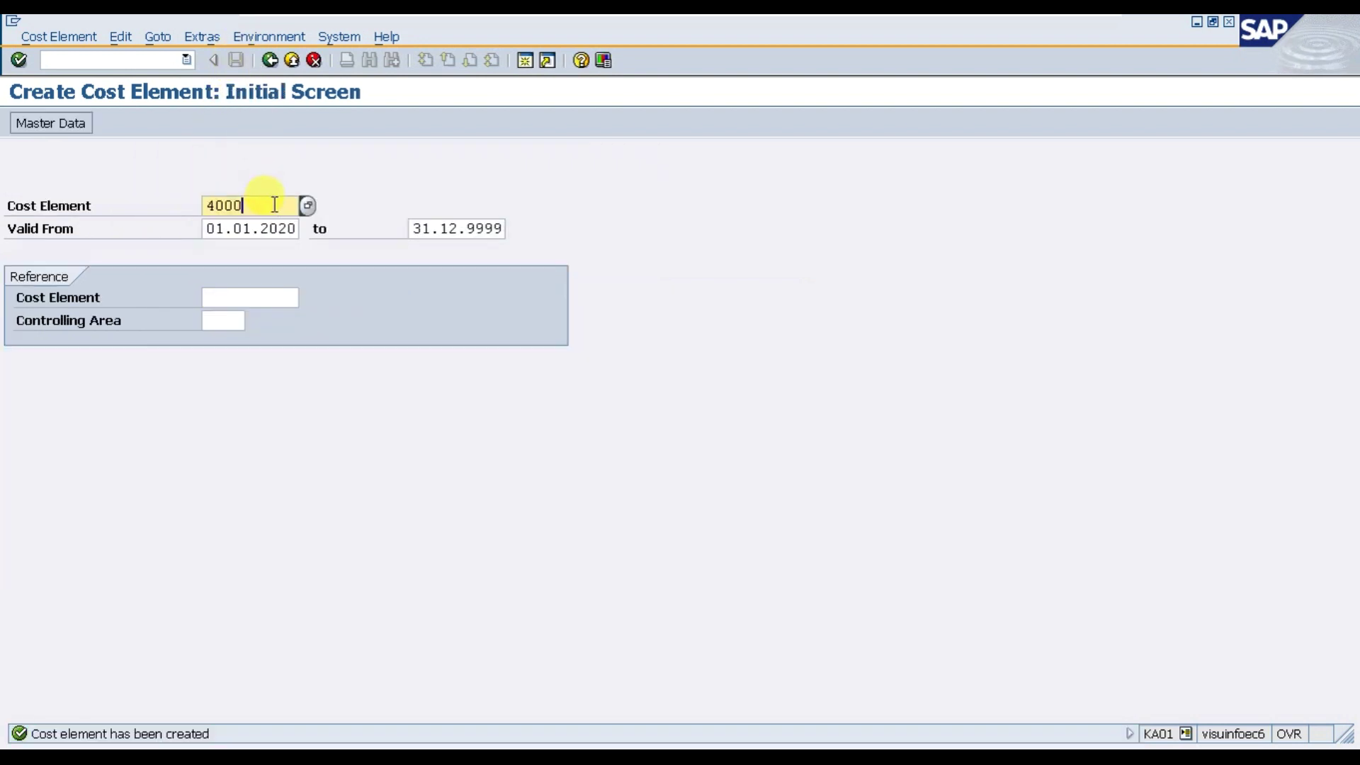
key("BackSpace")
key("BackSpace")
key("BackSpace")
key("BackSpace")
type("6010")
left_click(250, 177)
left_click(79, 130)
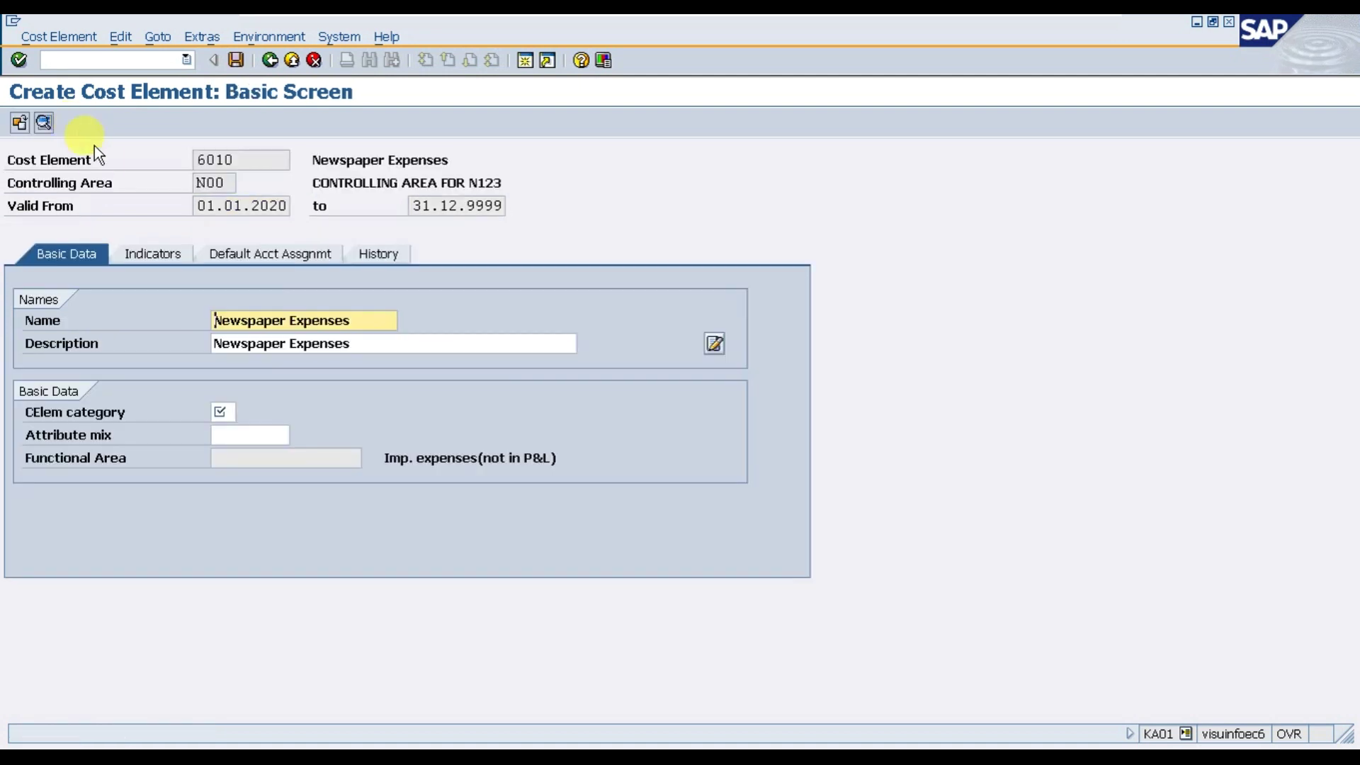
Assign cost element category 1, Primary costs/cost-reducing revenues, to the Newspaper Expenses cost element and save it.
left_click(240, 412)
left_click(244, 415)
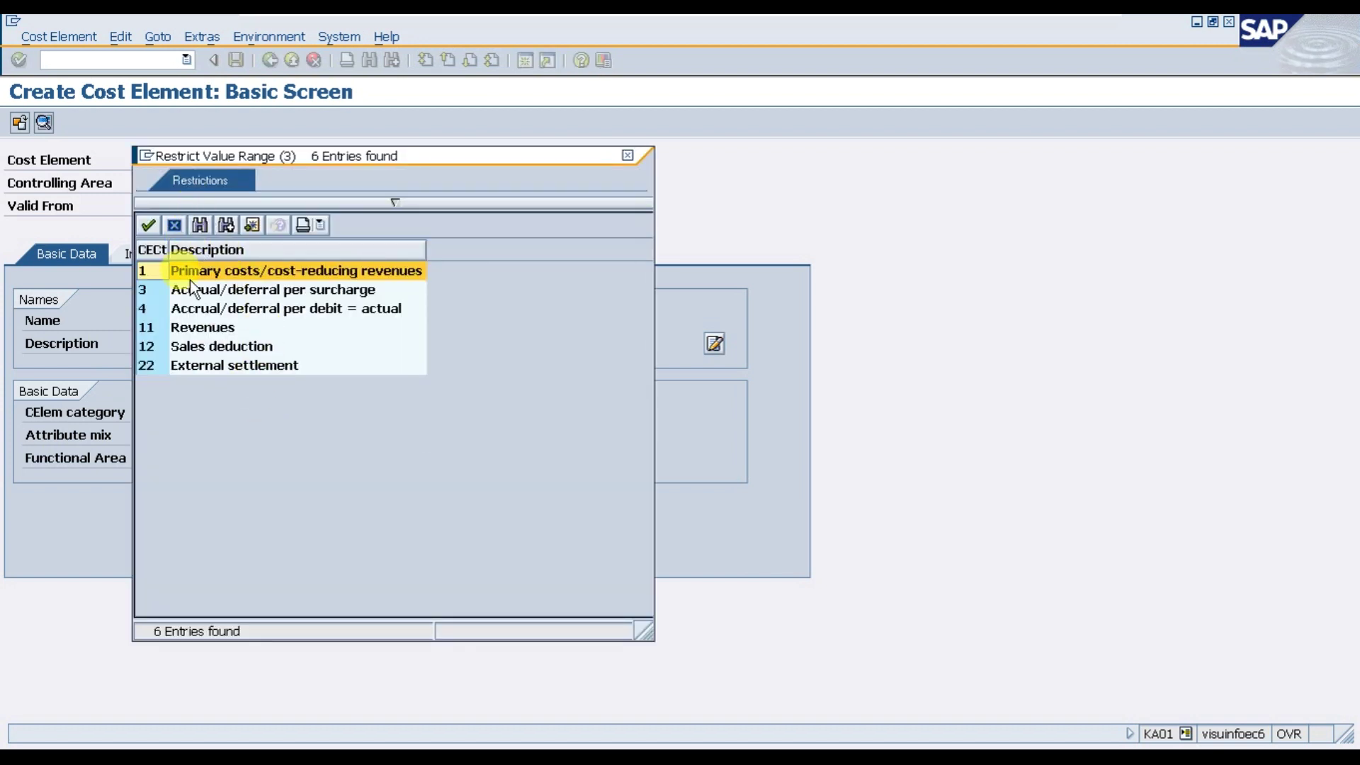
left_click(228, 332)
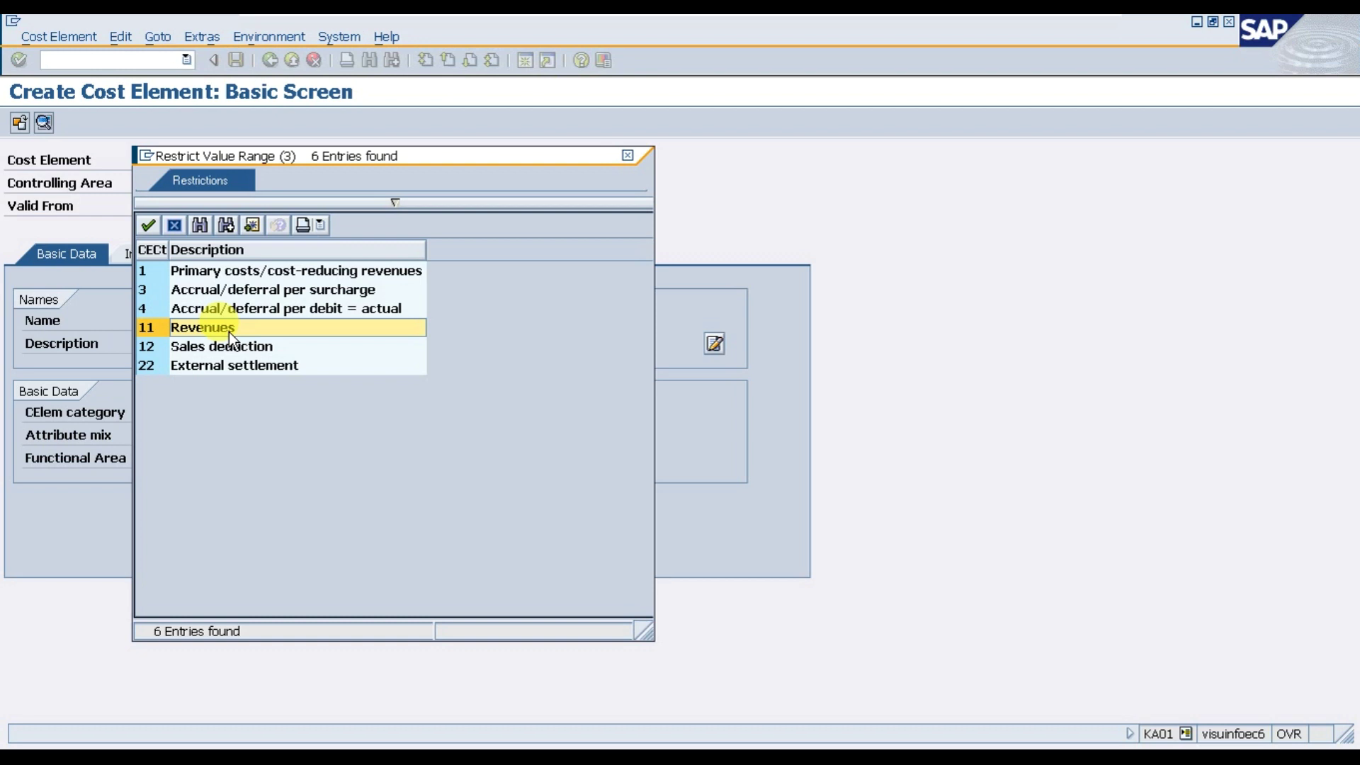
left_click(180, 273)
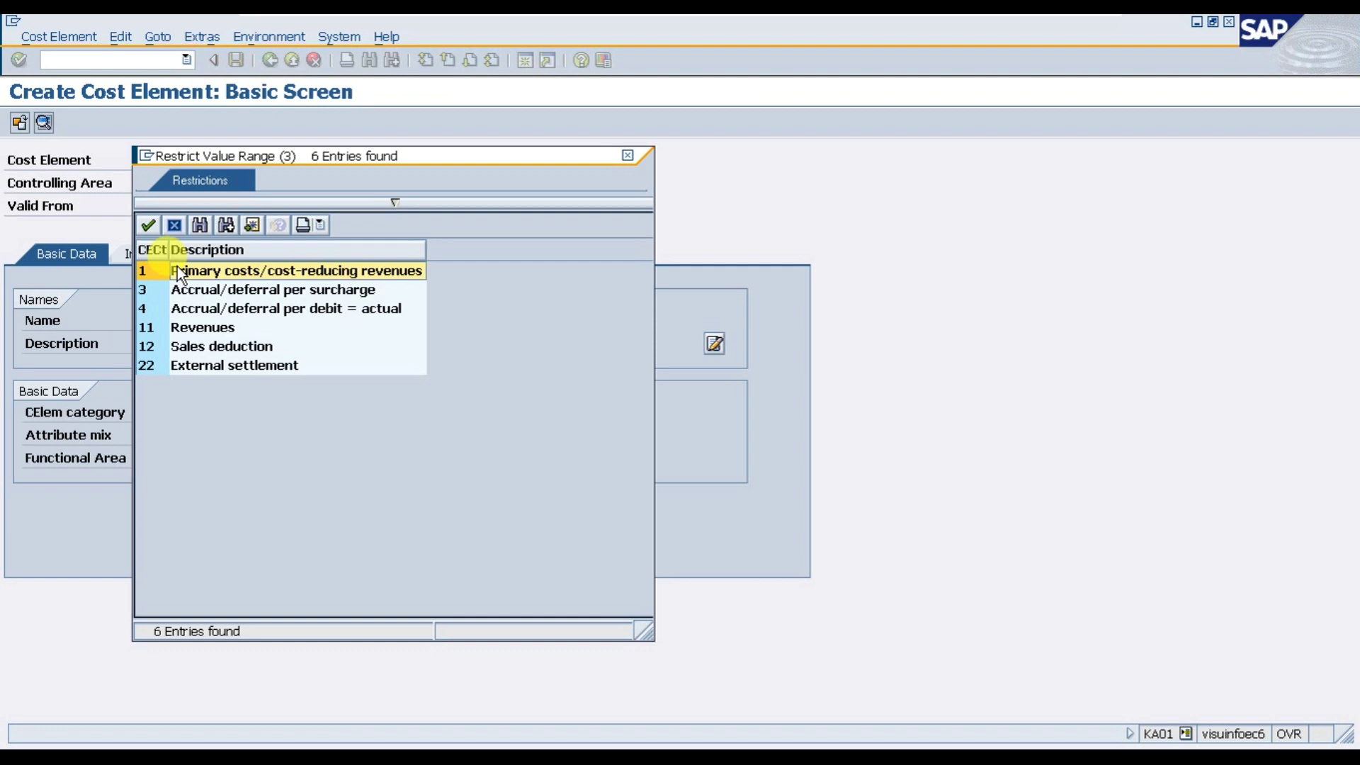
left_click(150, 228)
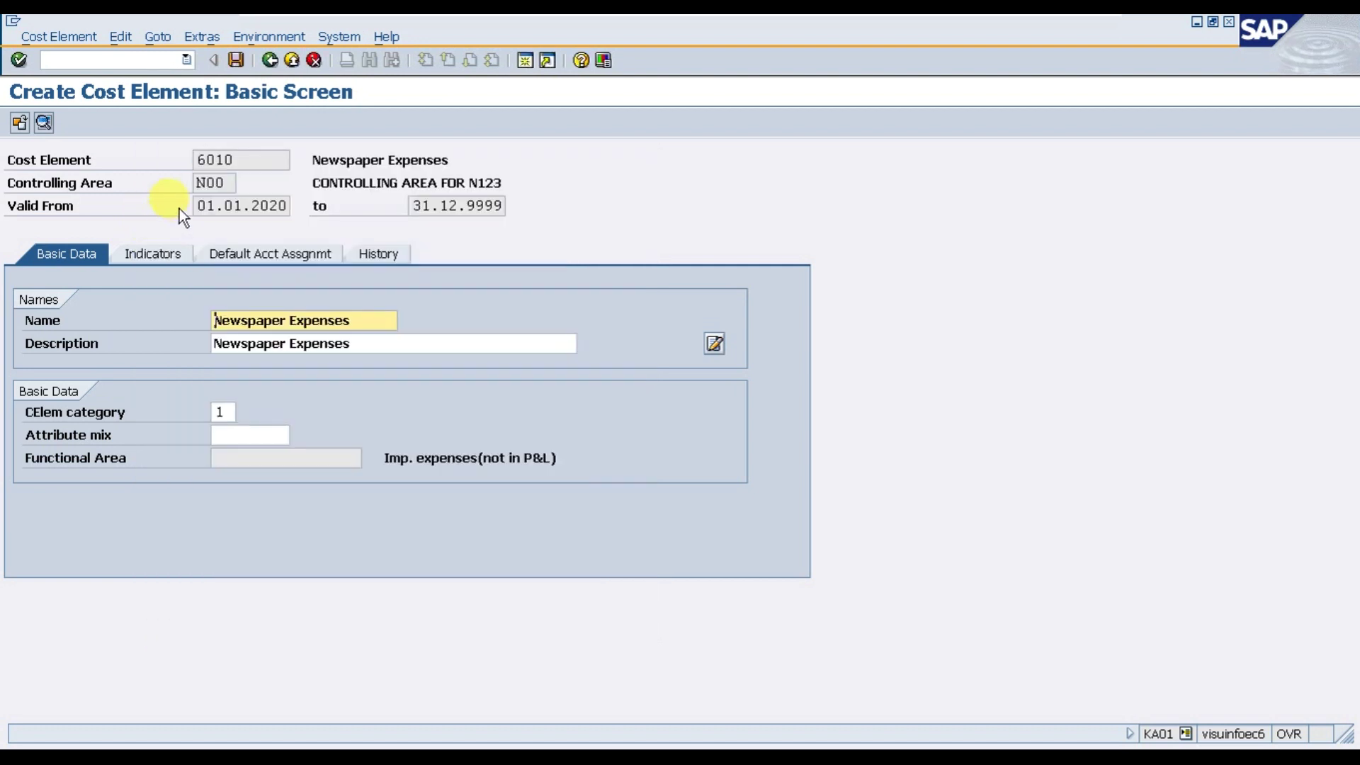
left_click(235, 60)
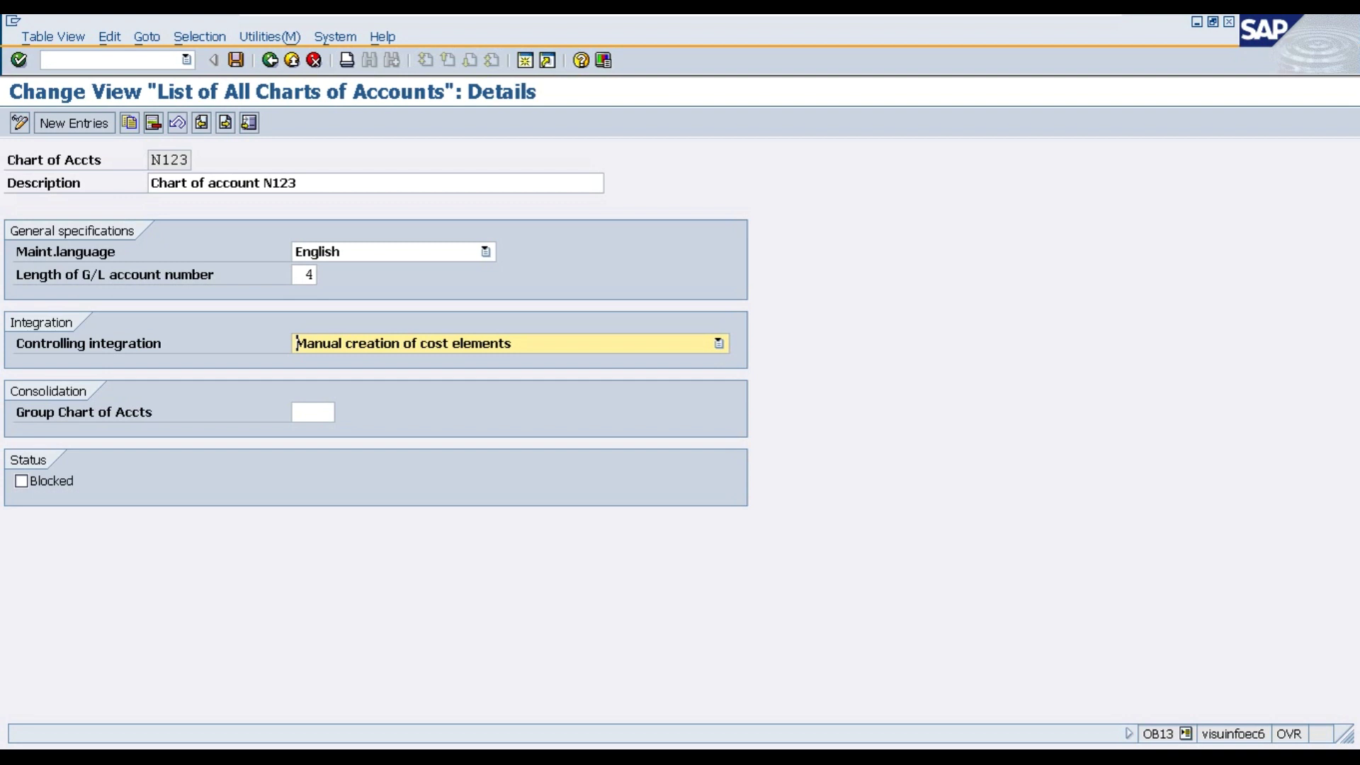
Leave primary cost element creation and start transaction KA06 to create a secondary cost element.
left_click(480, 353)
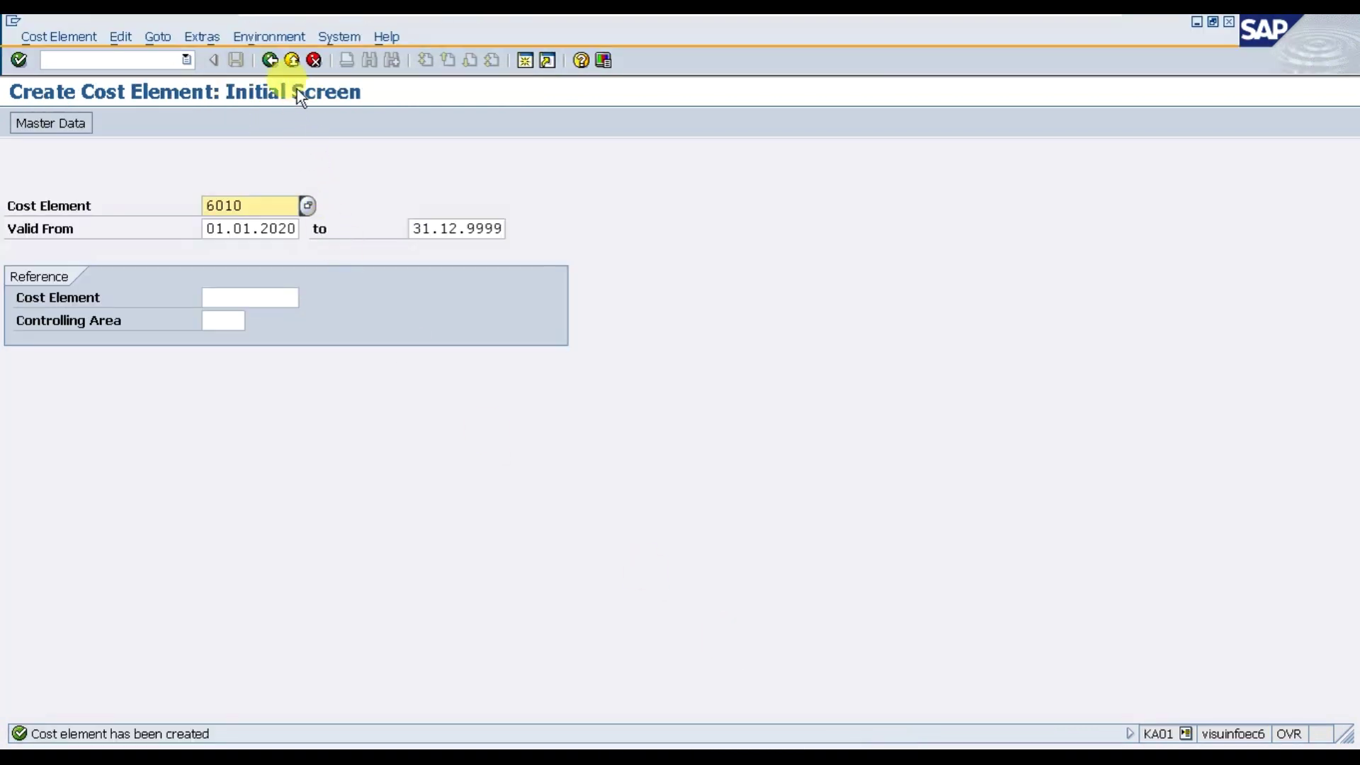
left_click(275, 62)
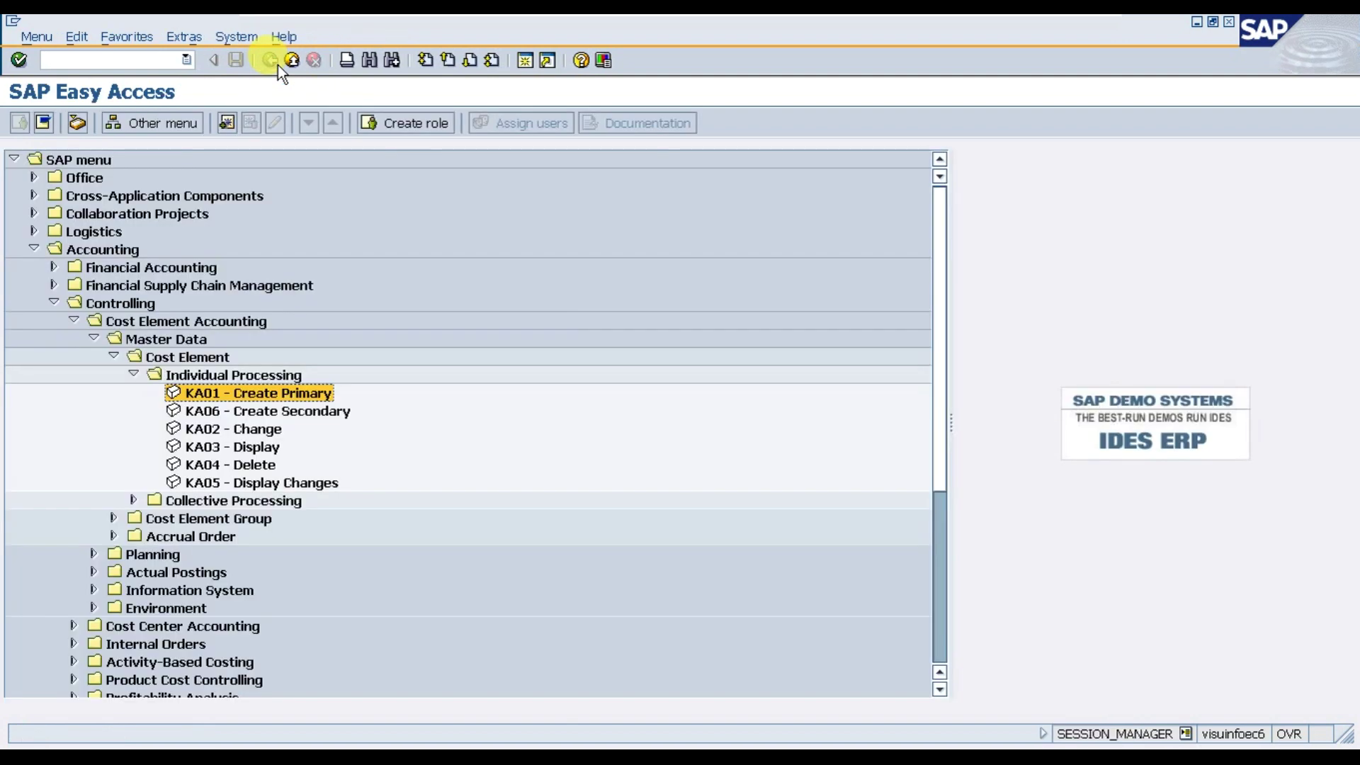
double_click(260, 413)
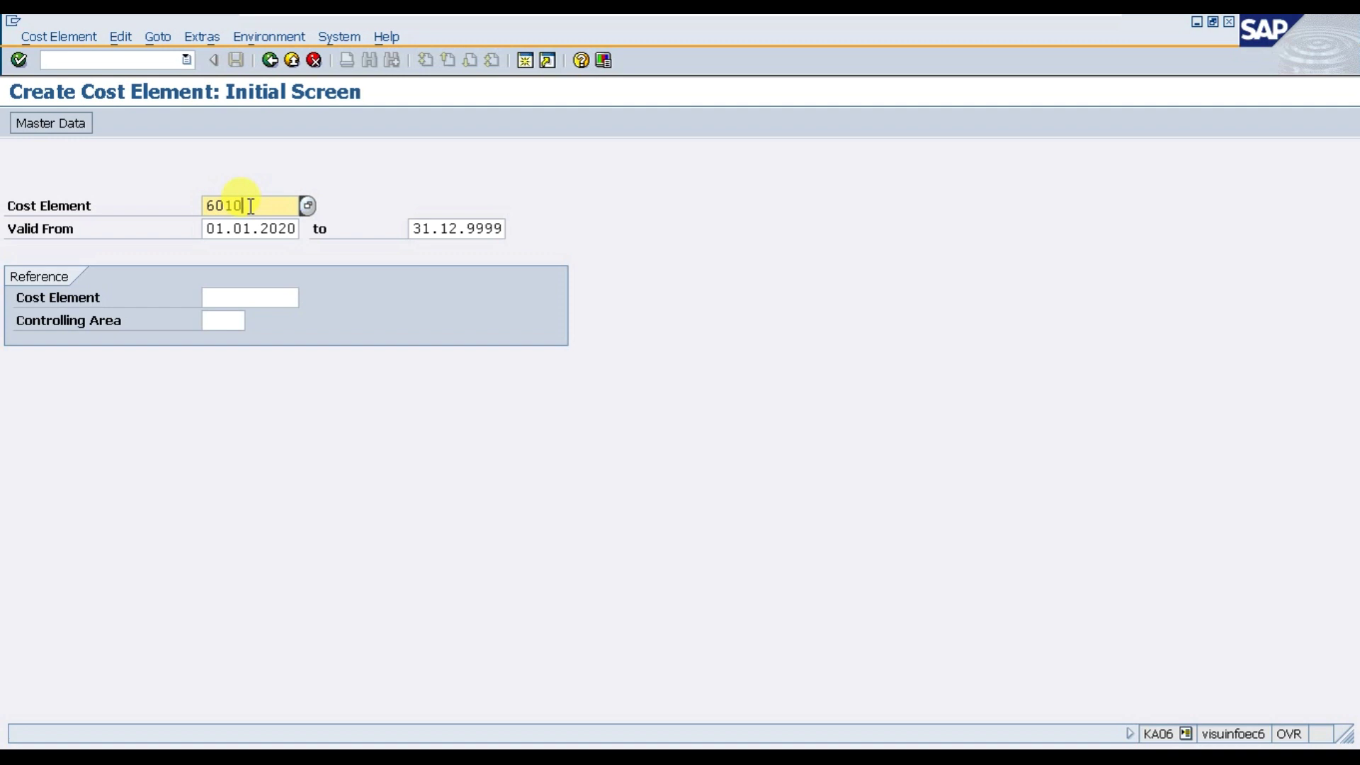
mouse_move(1056, 21)
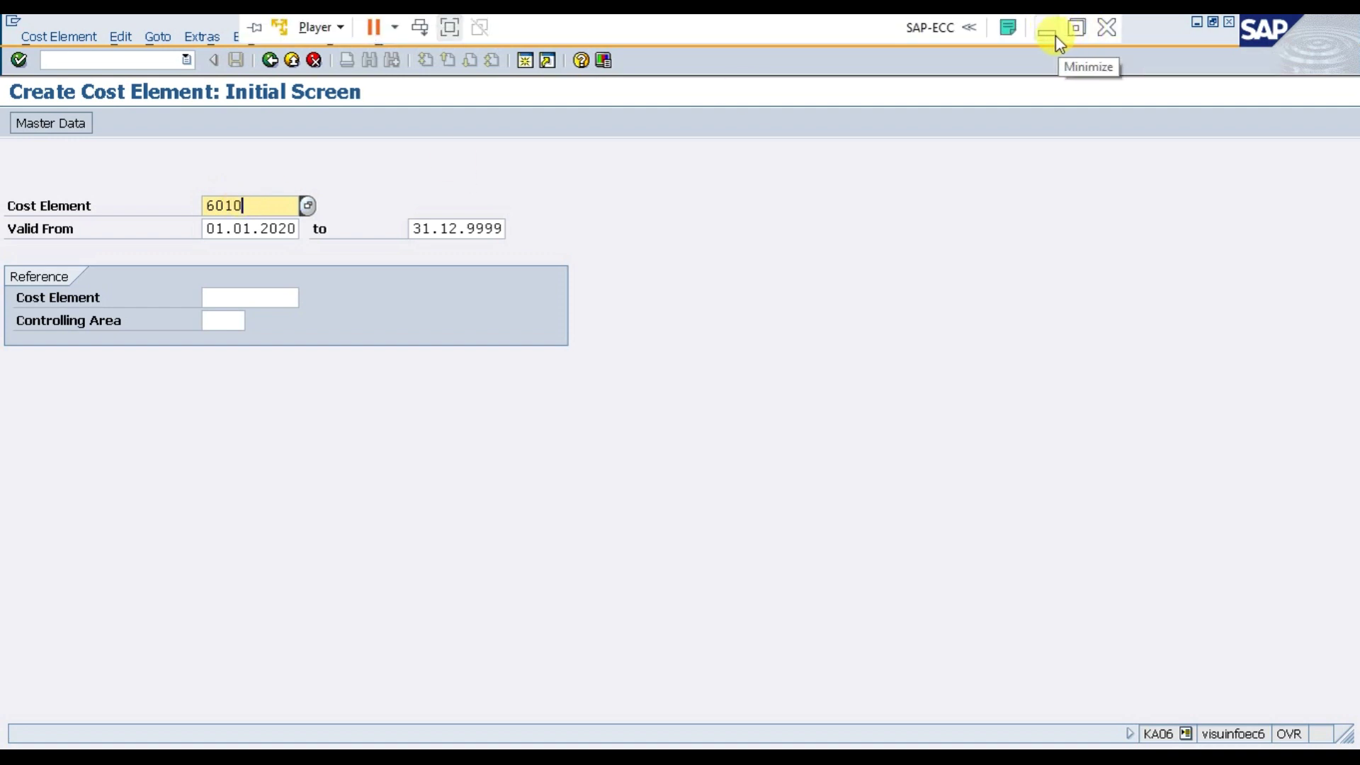
left_click(1048, 32)
left_click(103, 701)
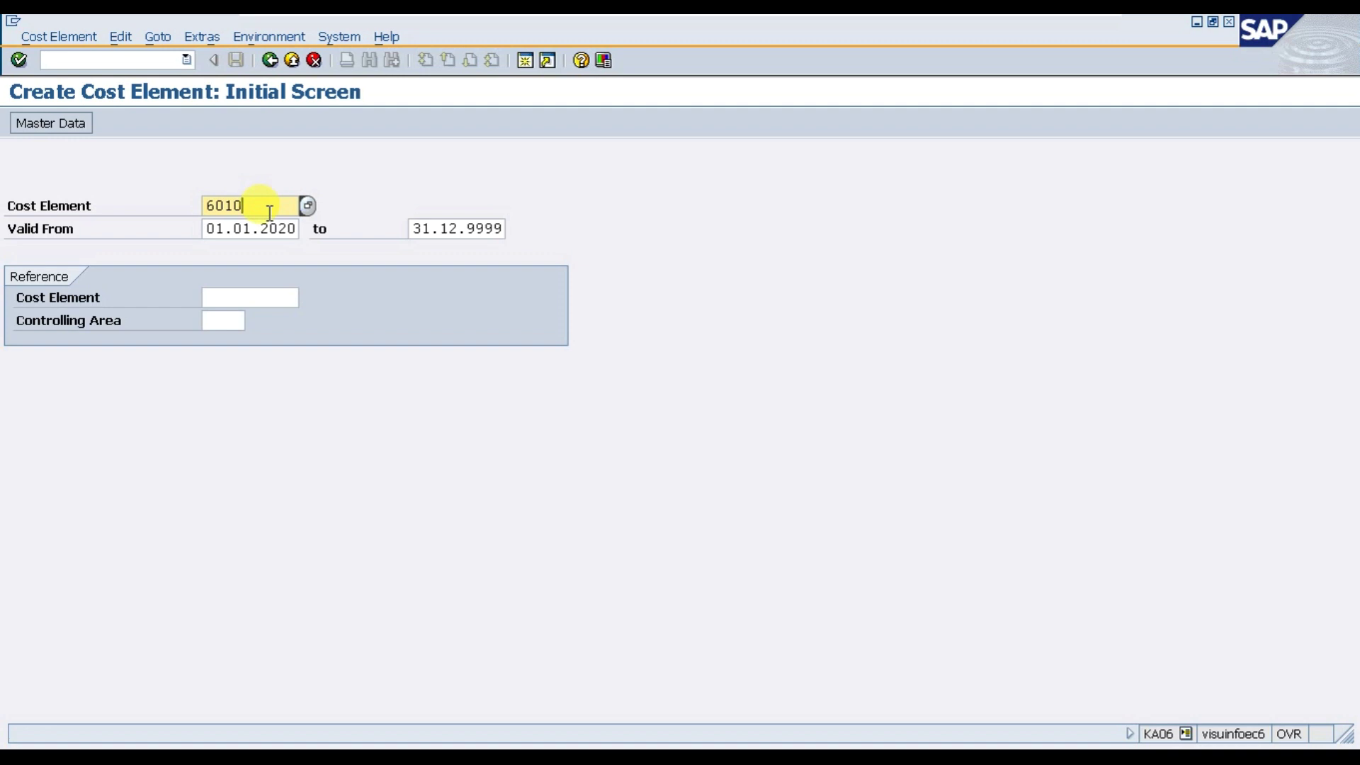
Try to create a secondary cost element using the existing G/L account number 6014.
key("BackSpace")
key("BackSpace")
type("14")
key("Return")
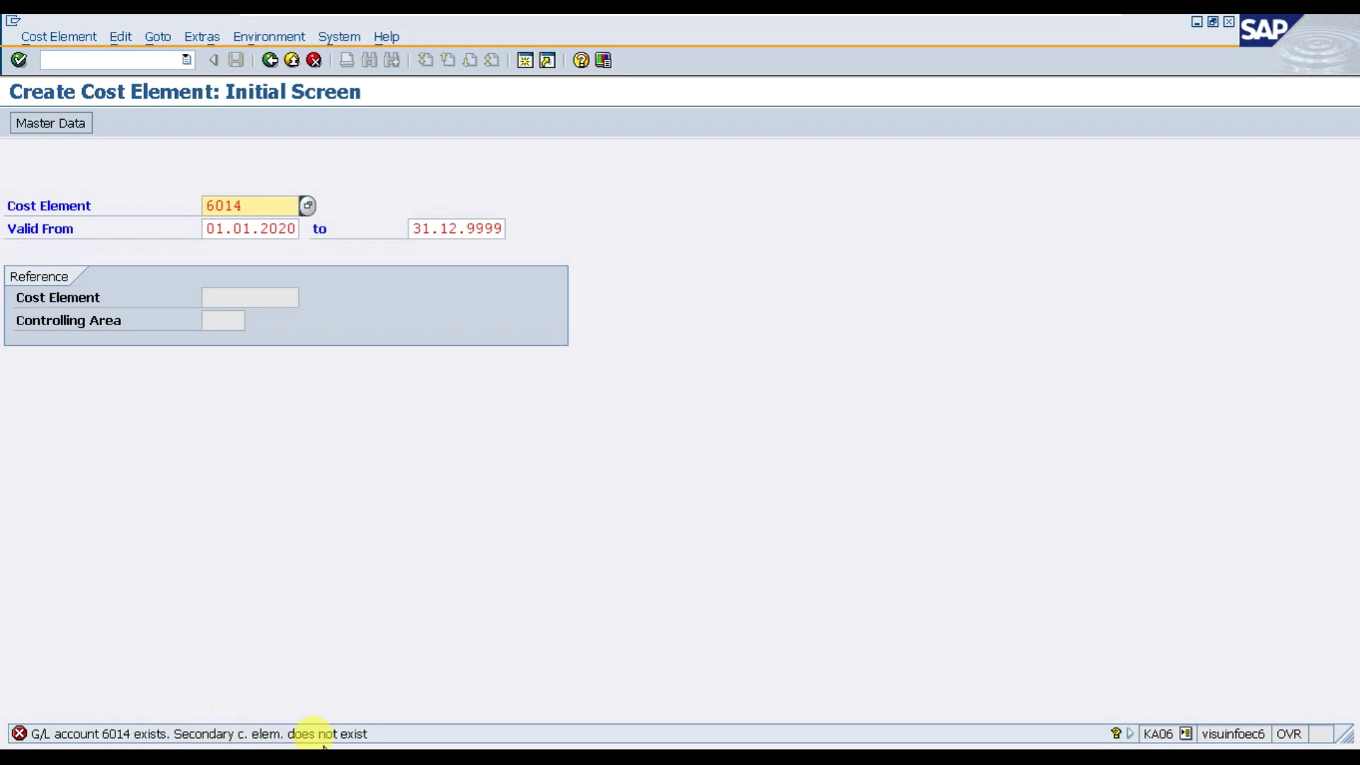
Replace the cost element number with 70000 and go to its master data.
key("Delete")
key("Delete")
key("Delete")
key("Delete")
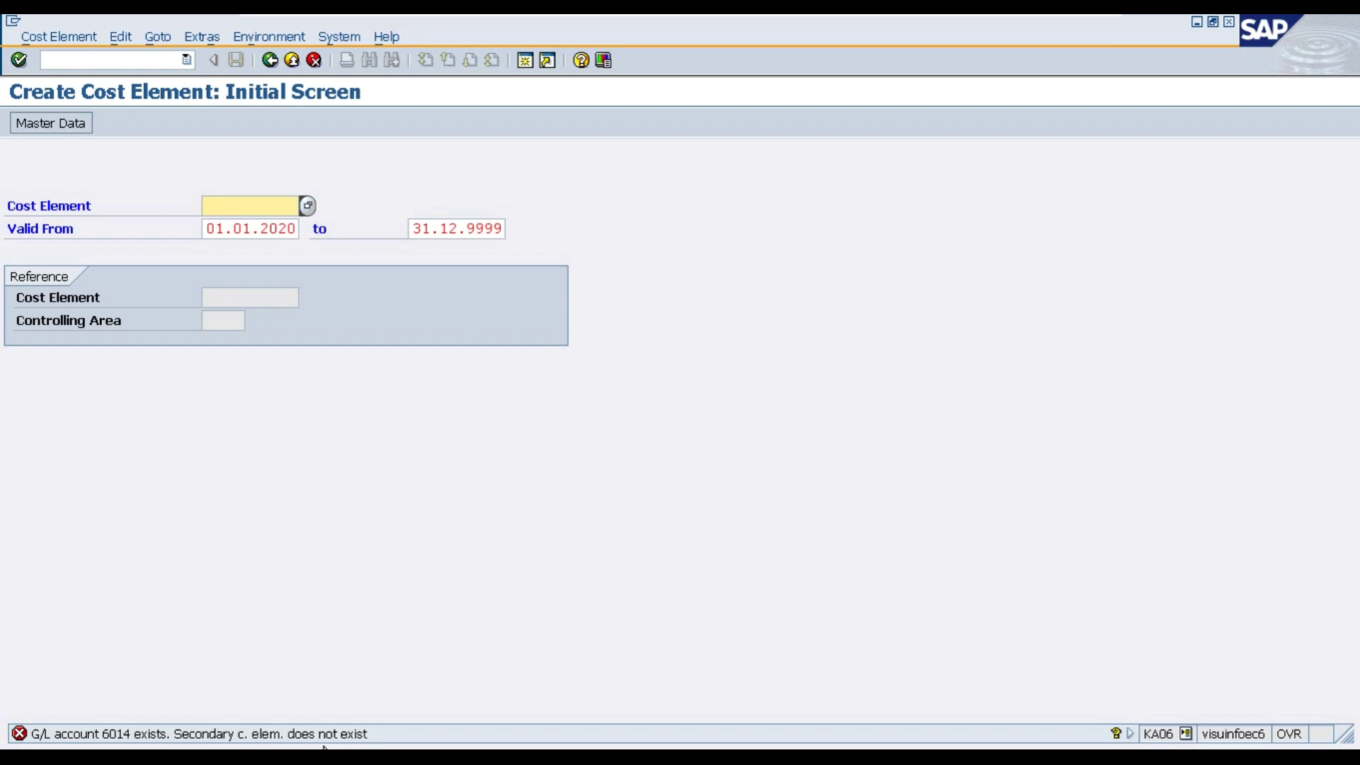
type("70000")
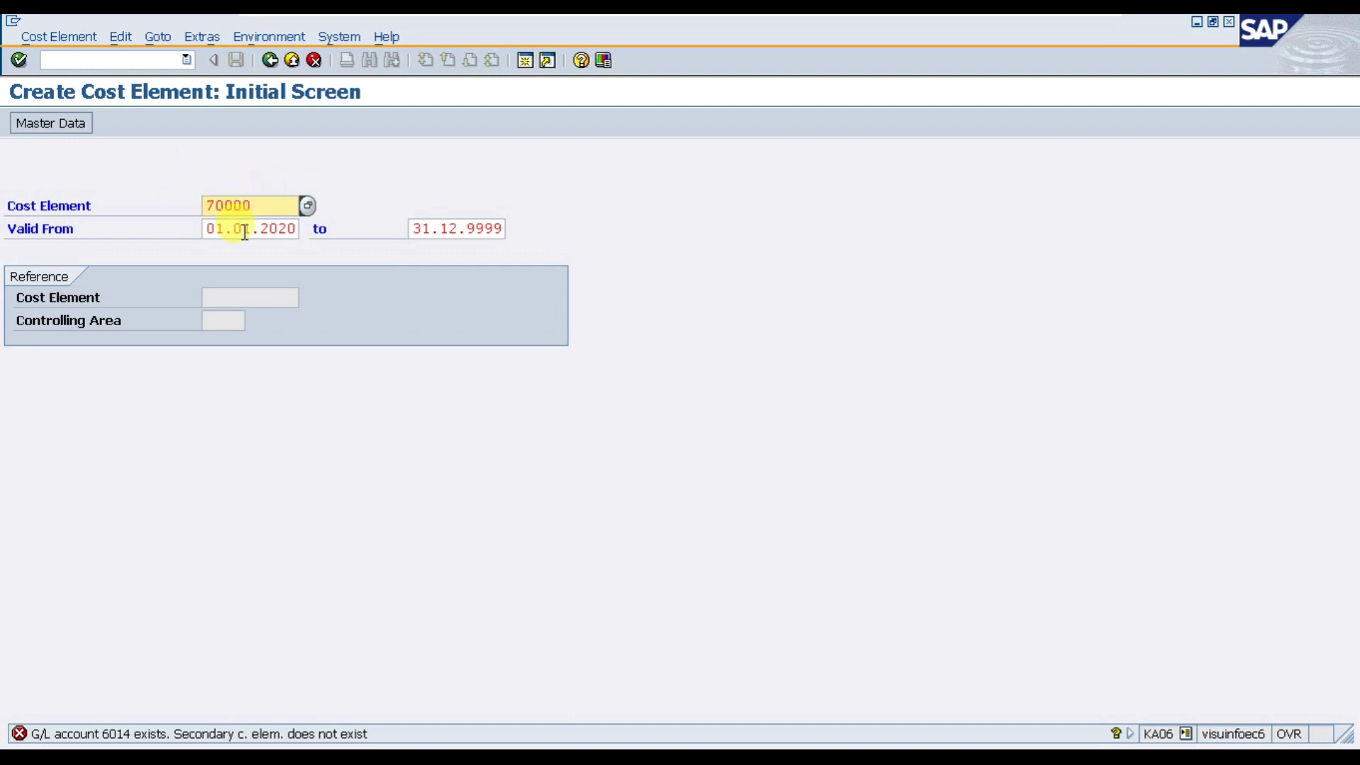
left_click(51, 123)
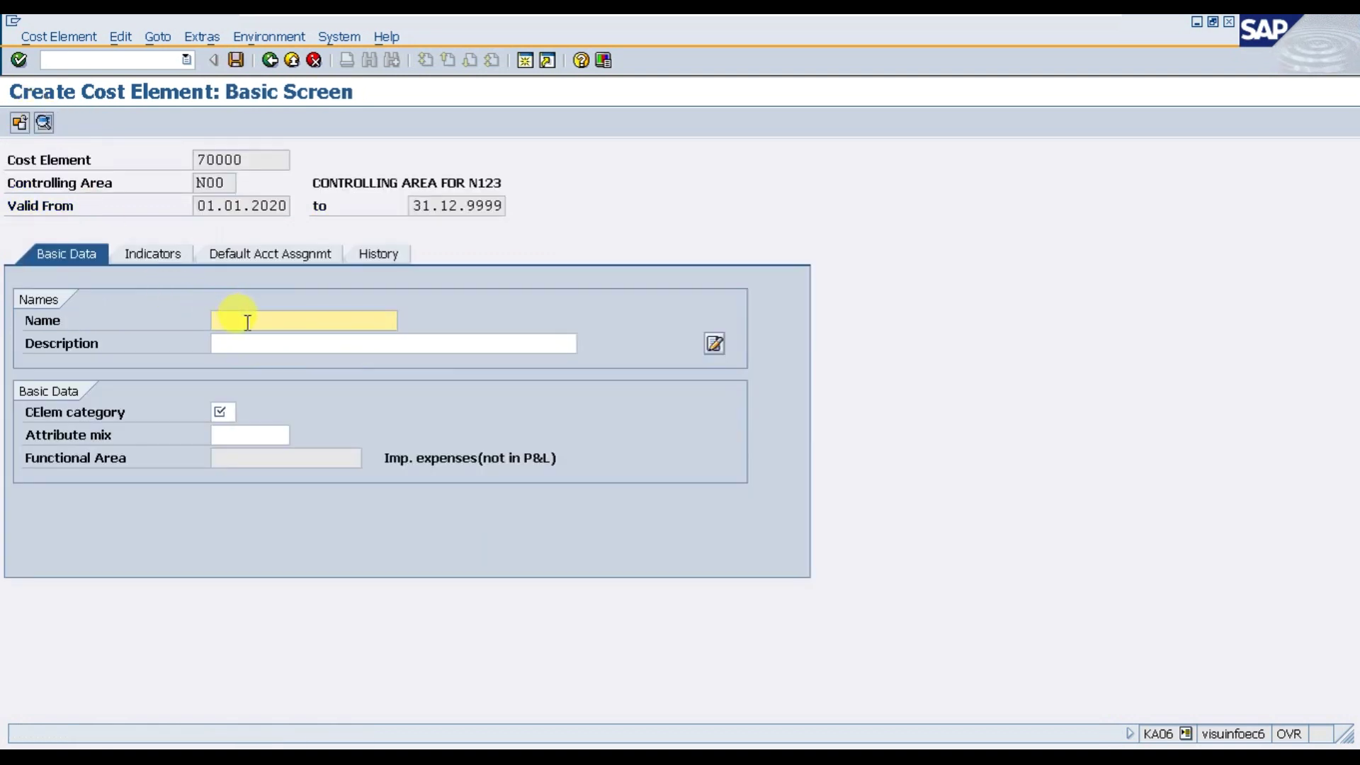
Enter Machine Hours as both the name and the description of cost element 70000.
type("Machine Hours")
left_click_drag(342, 322, 203, 298)
key("ctrl+c")
left_click(228, 347)
key("ctrl+v")
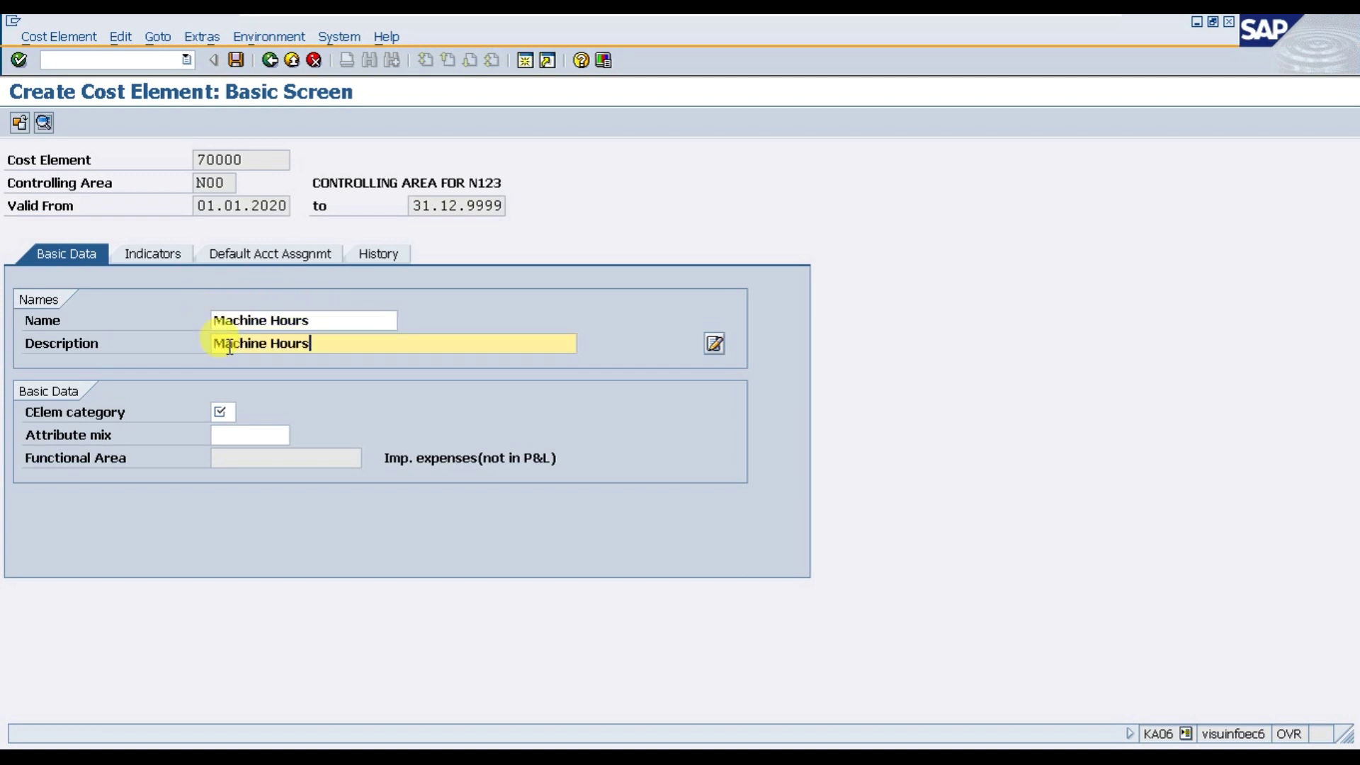
Assign cost element category 43, Internal activity allocation, to the Machine Hours cost element and save it.
left_click(234, 413)
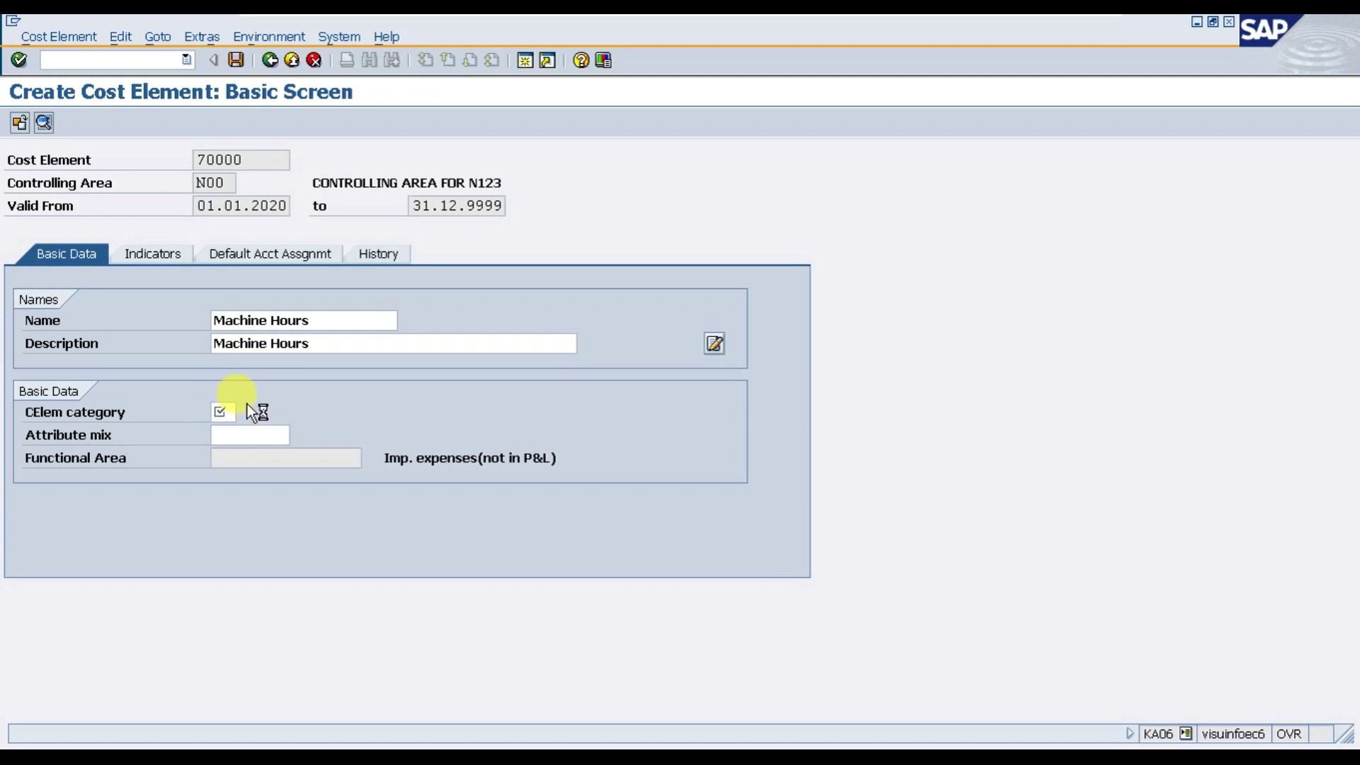
left_click(245, 411)
left_click(194, 350)
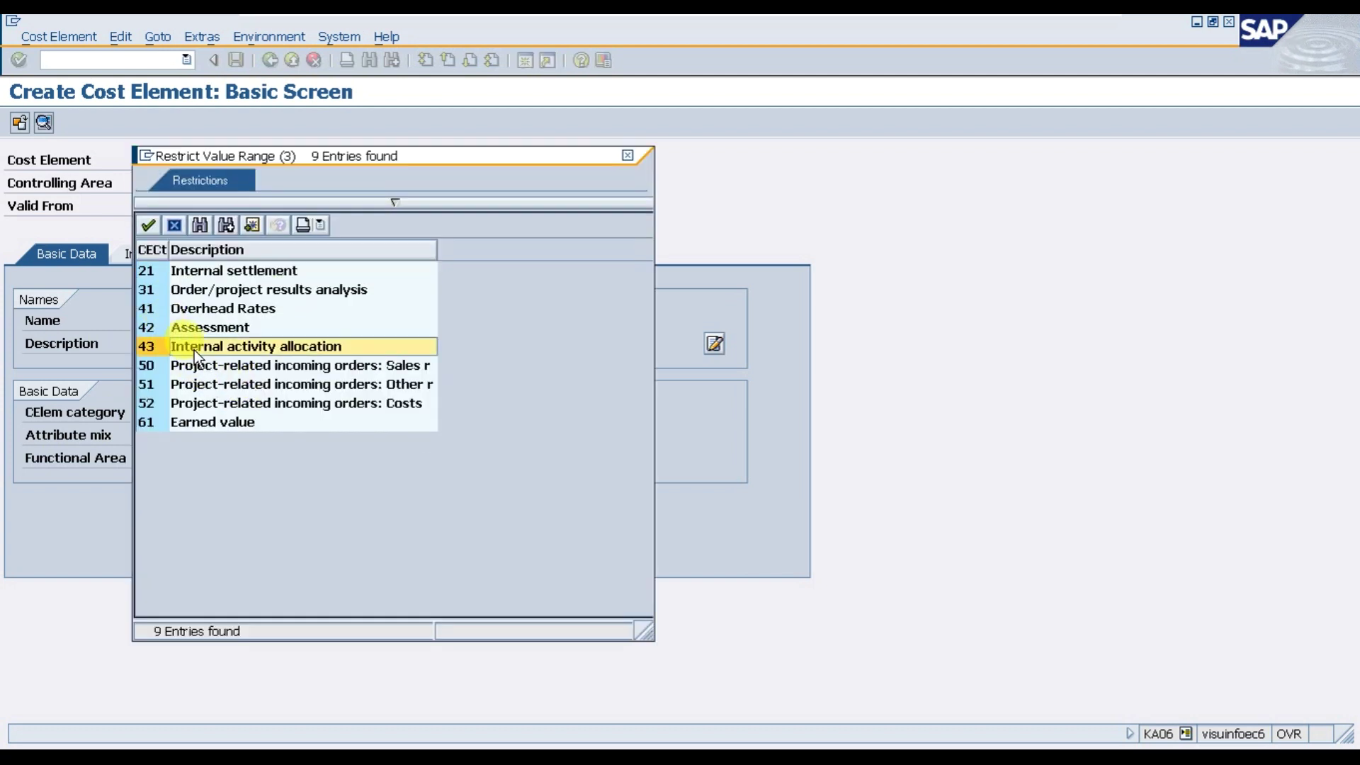
left_click_drag(396, 161, 585, 162)
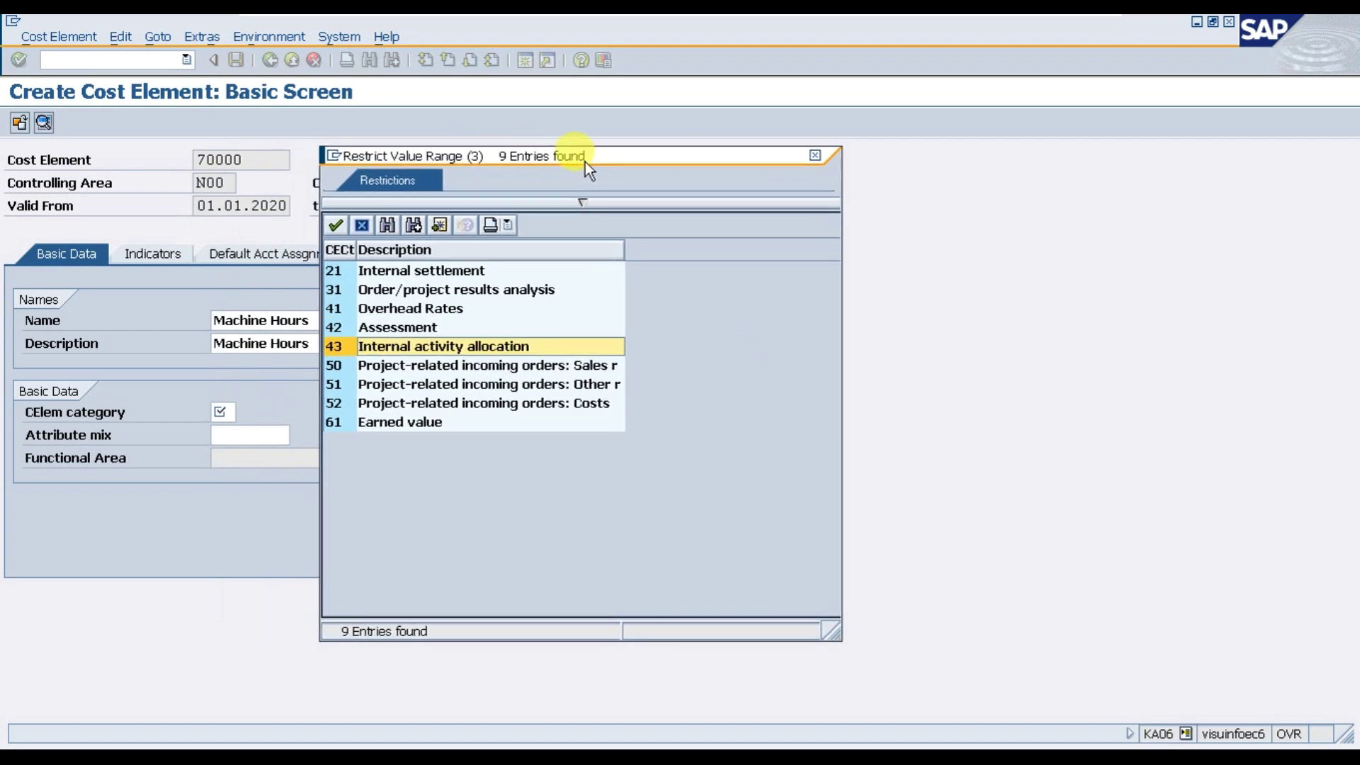
key("Return")
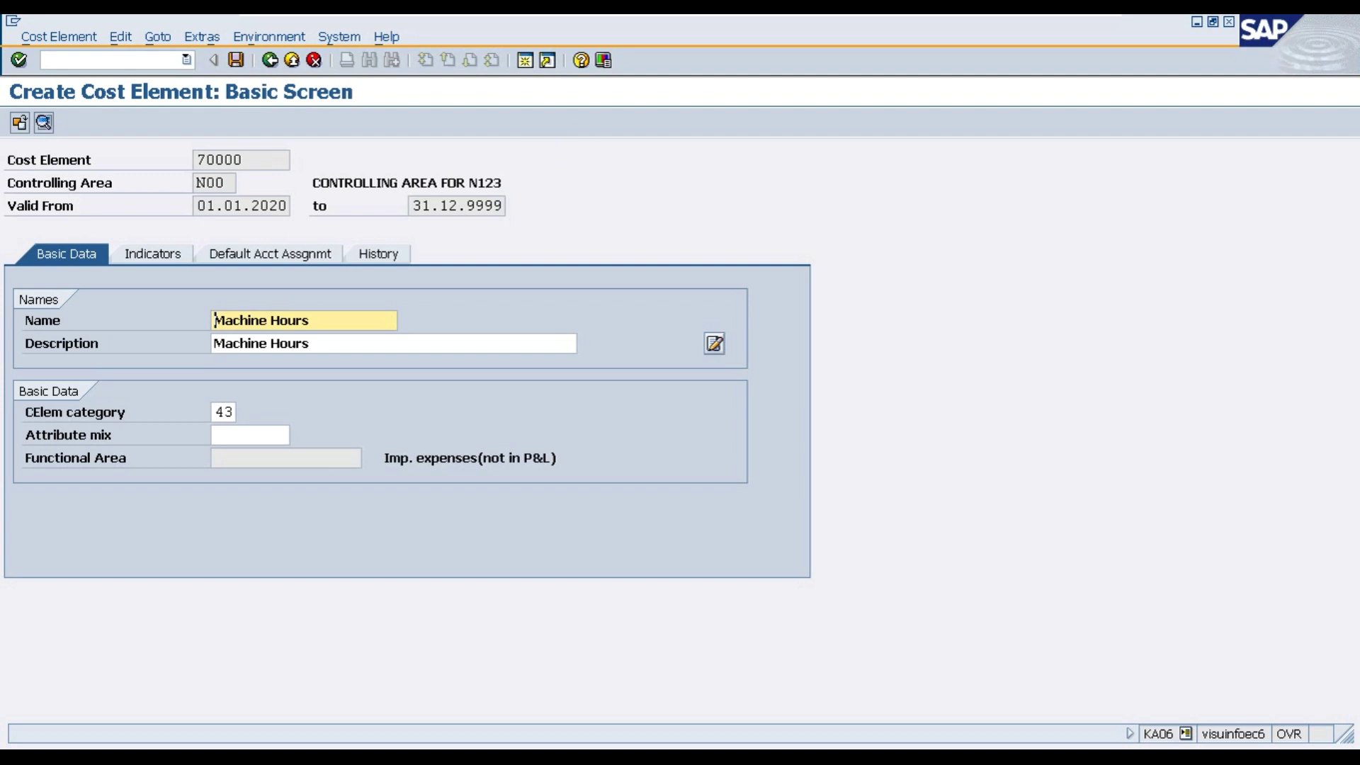
left_click(241, 67)
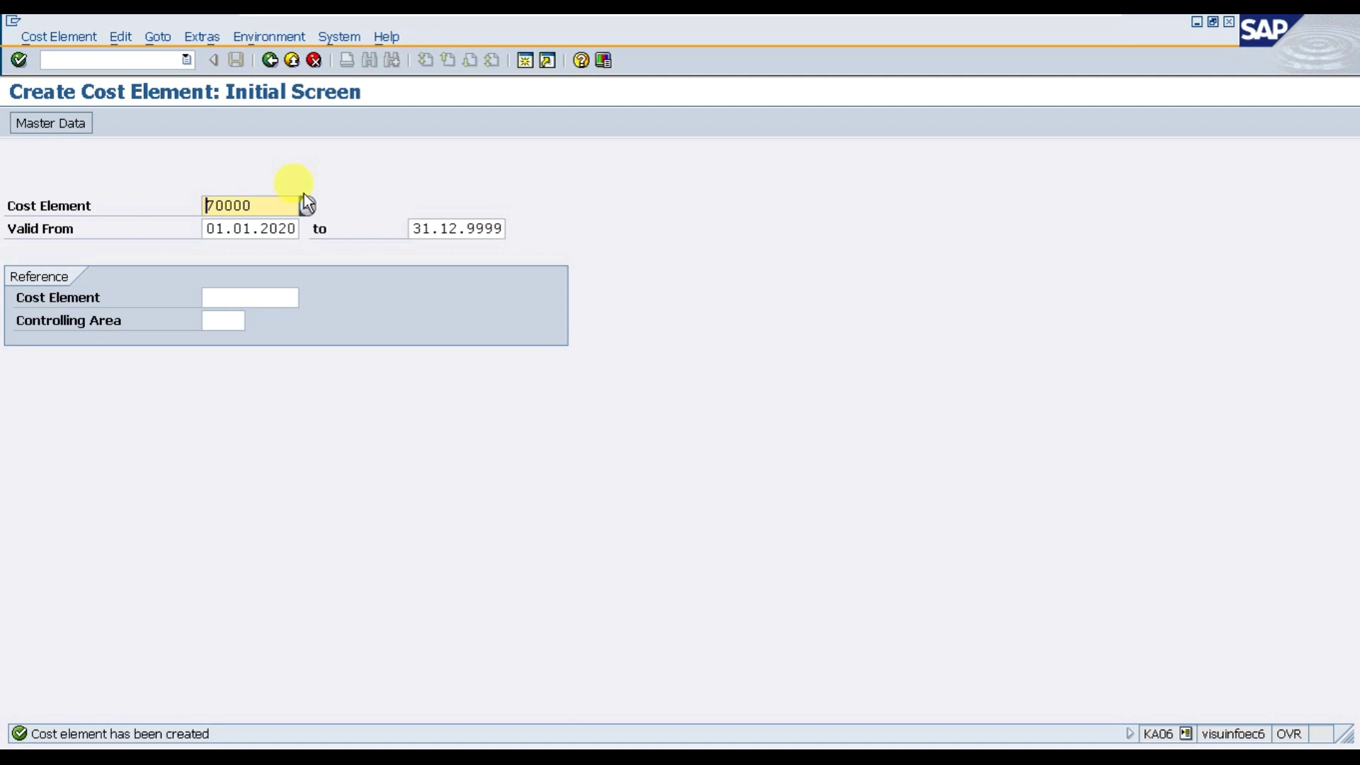
Set the controlling integration of chart of accounts N123 to Automatic creation of cost elements and save the change.
left_click(620, 760)
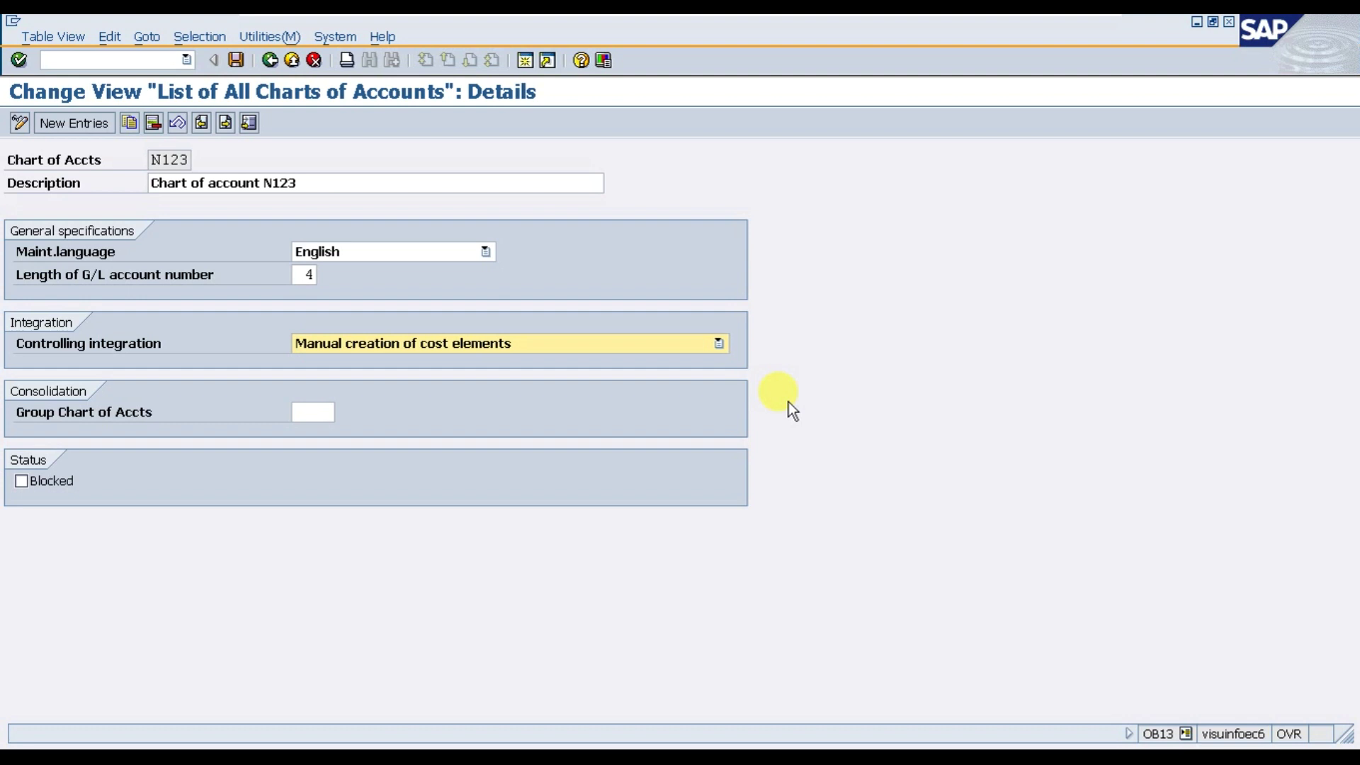
left_click(567, 352)
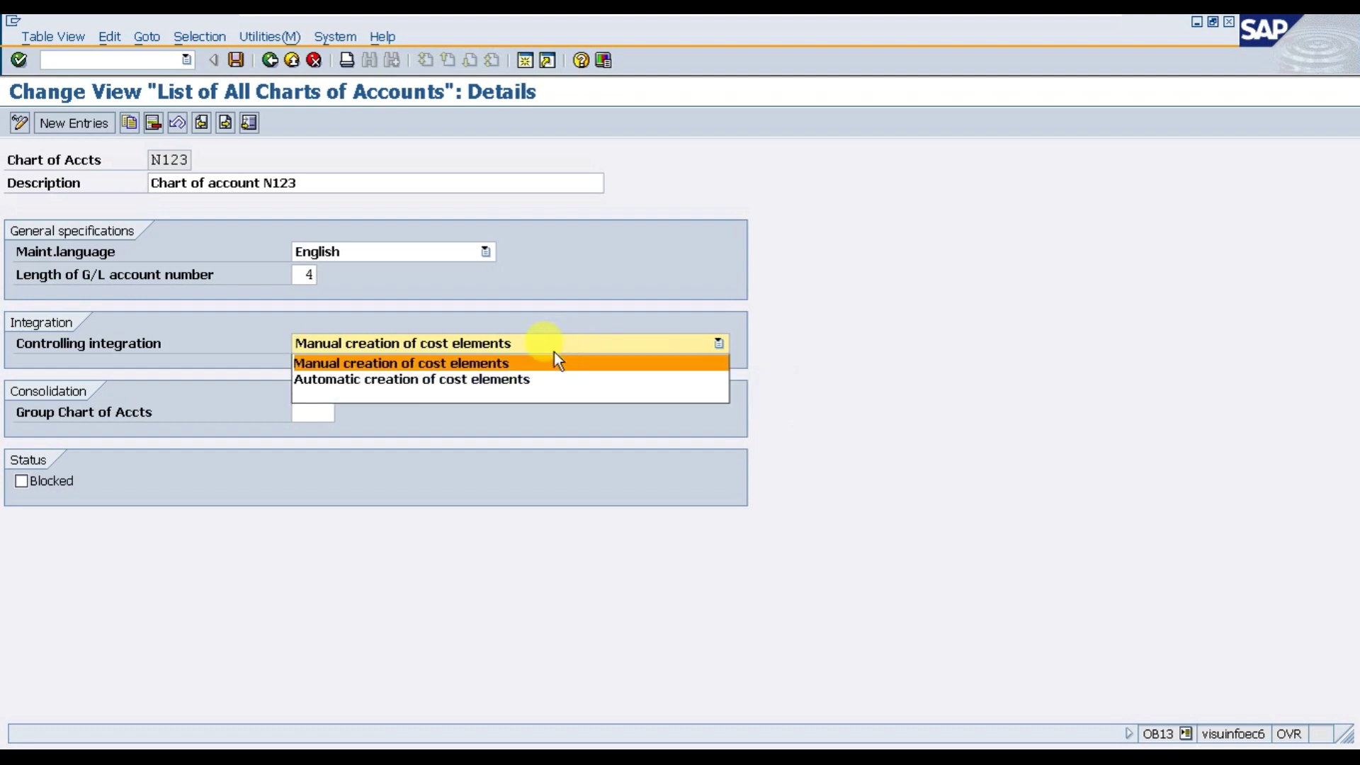
left_click(530, 381)
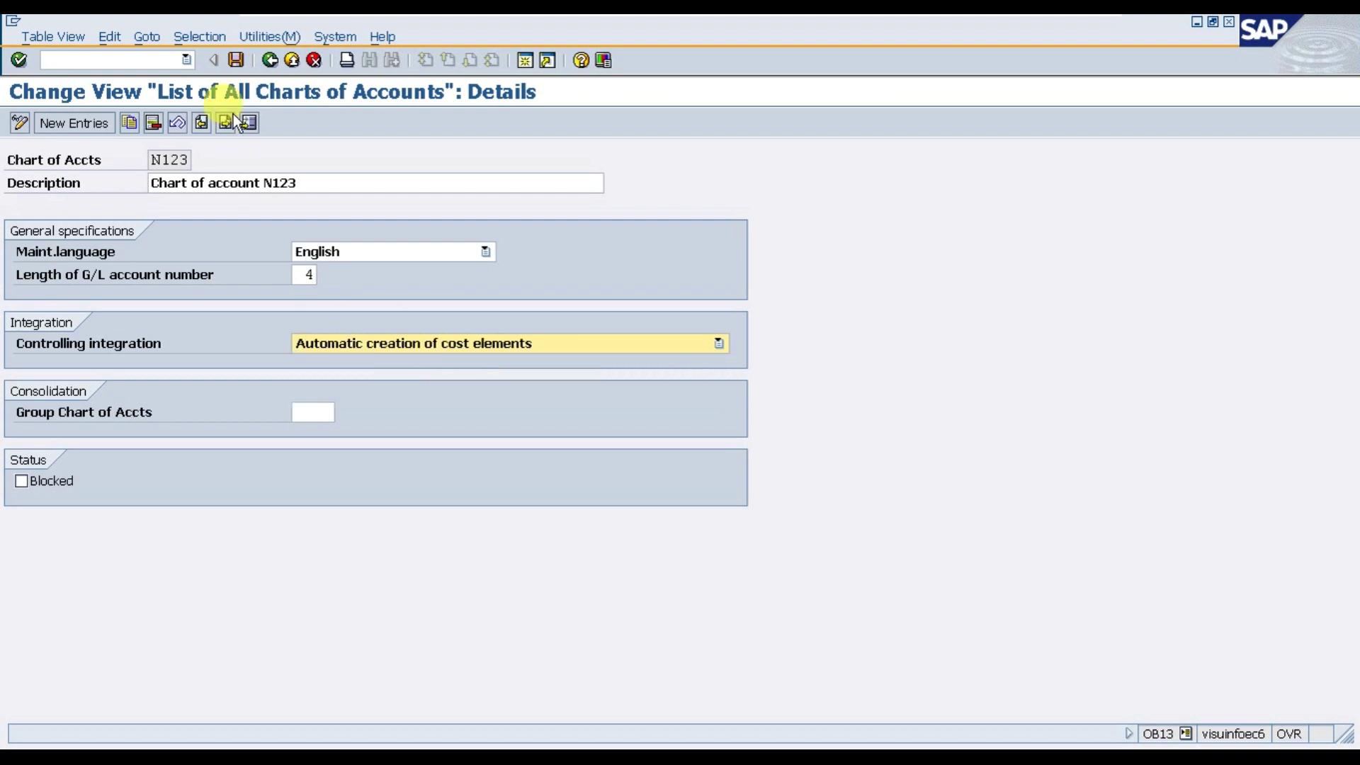
left_click(233, 65)
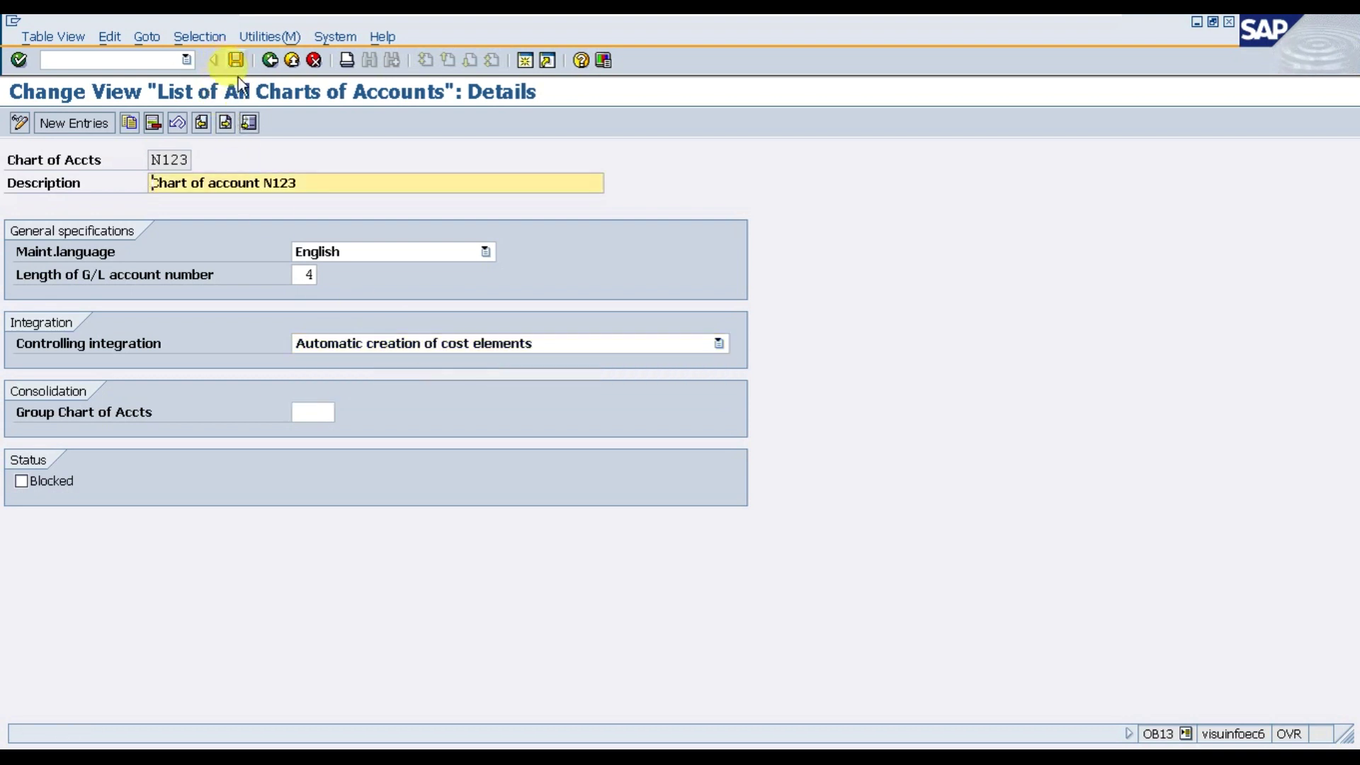
left_click(237, 65)
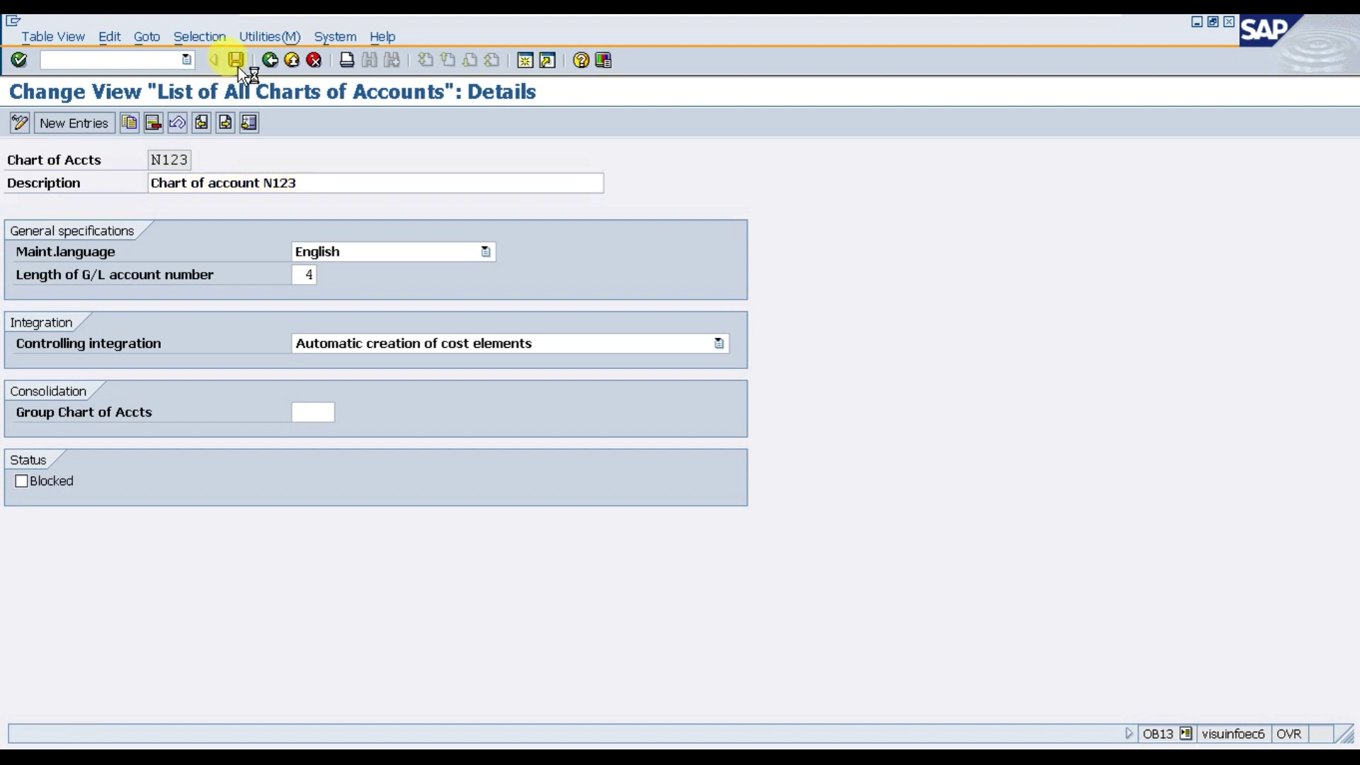
In the central G/L account display, look up the accounts of chart N123 and select account 6006, Income Tax.
left_click(60, 337)
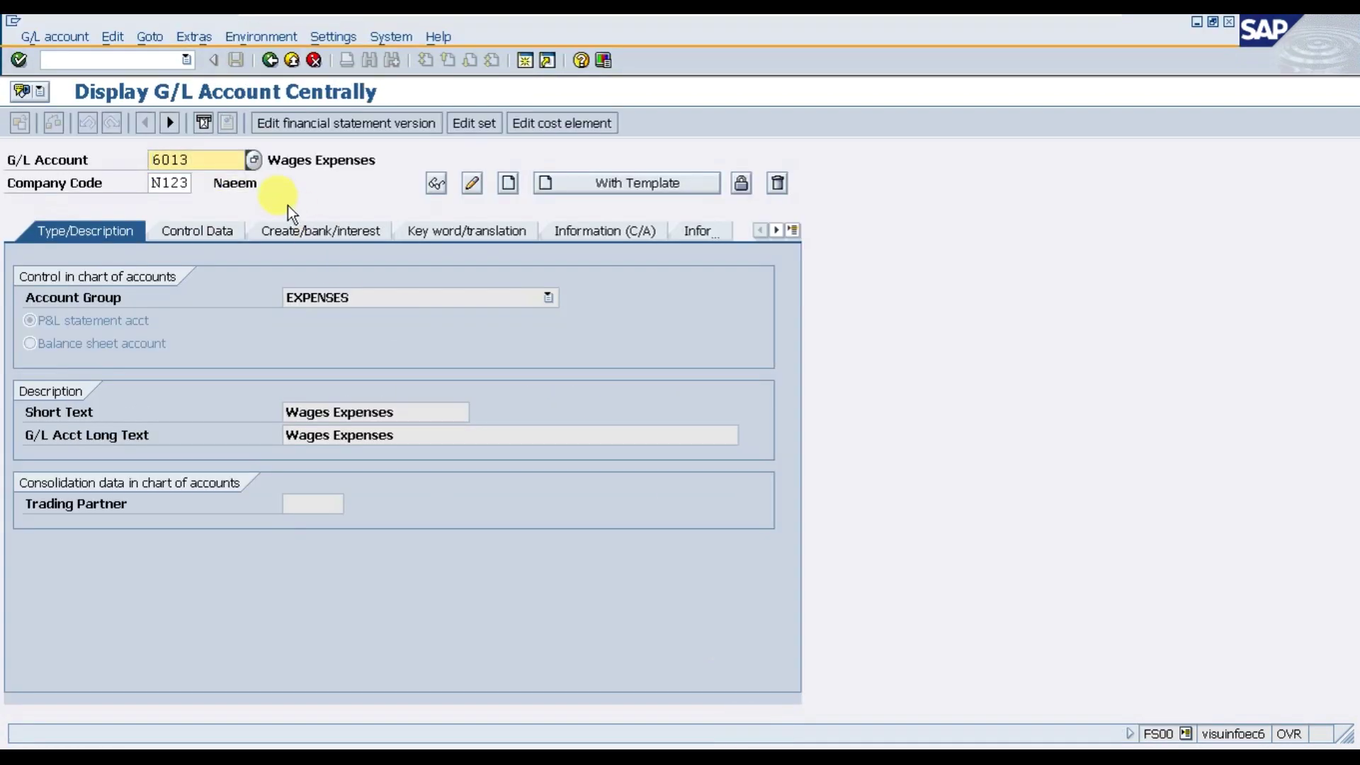
left_click(254, 162)
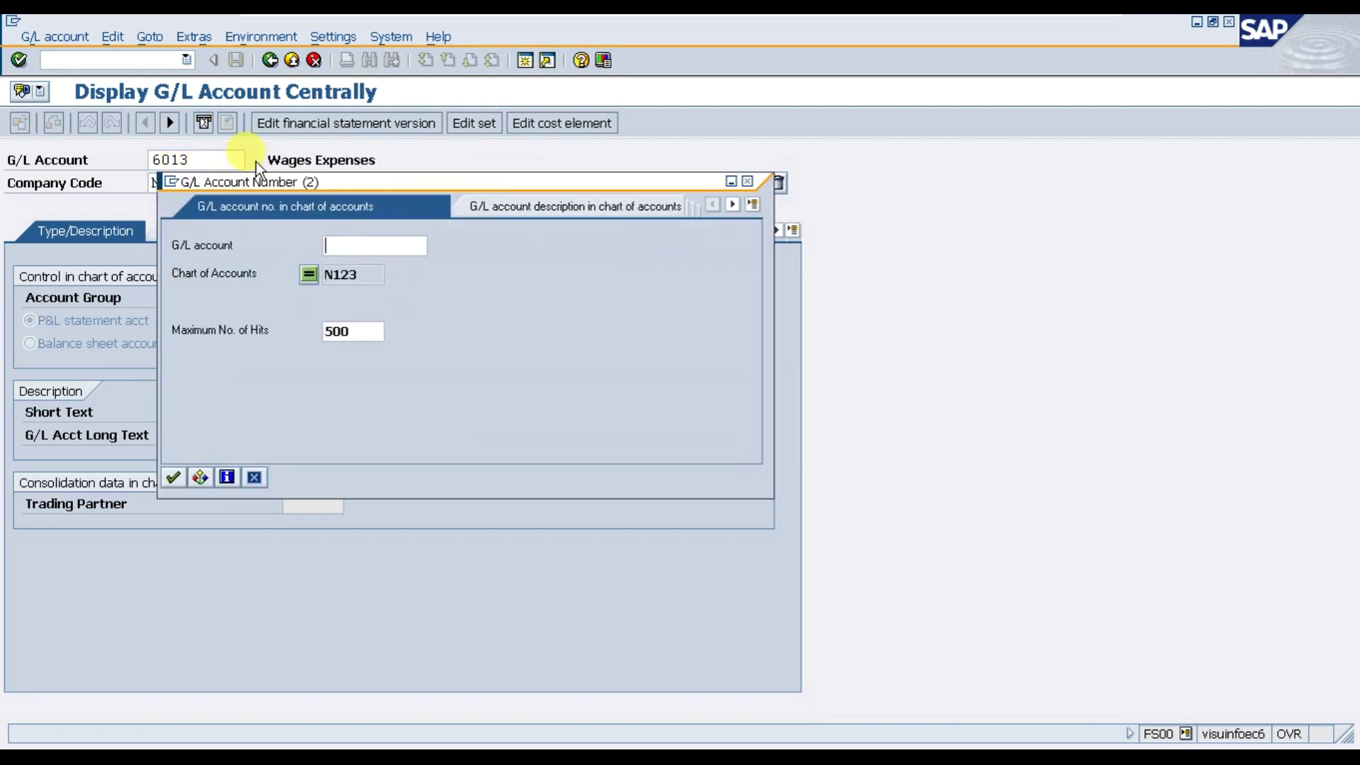
key("Return")
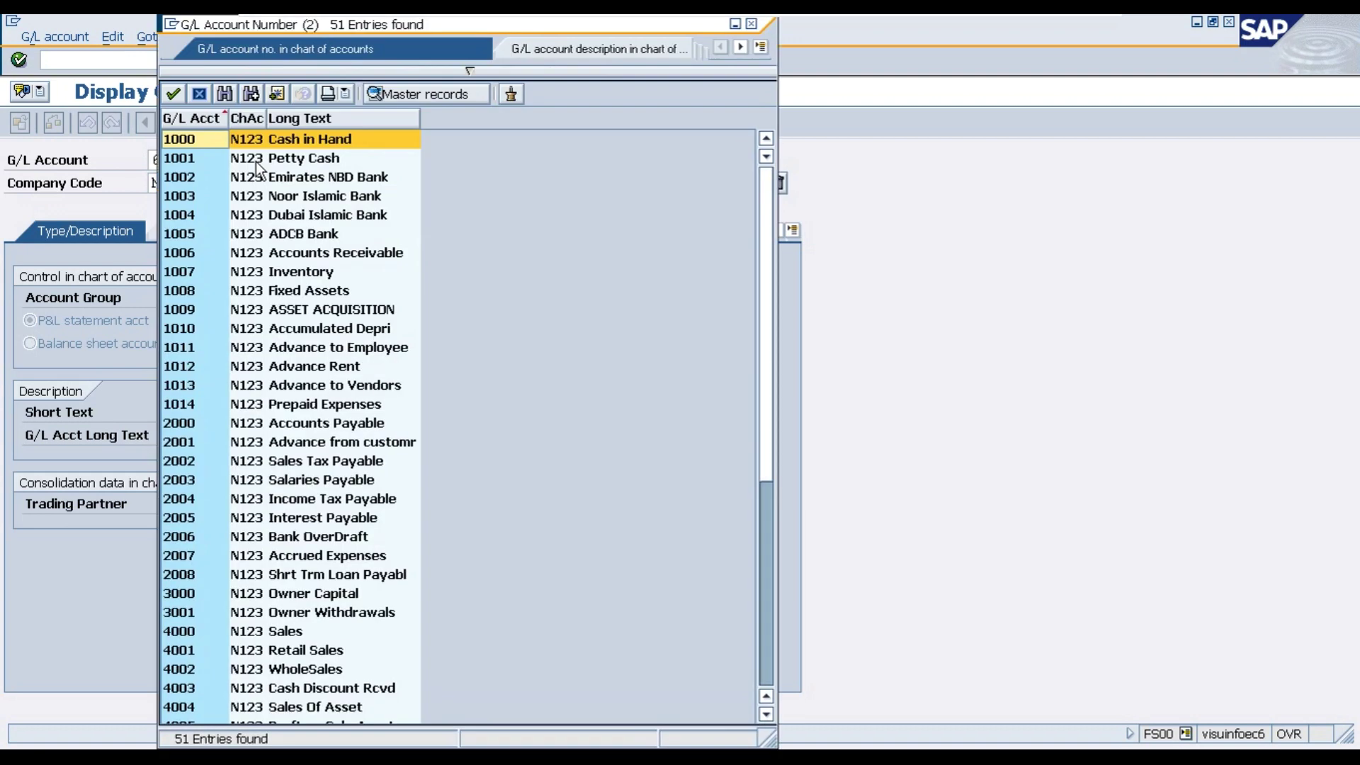
scroll(457, 526, "down", 7)
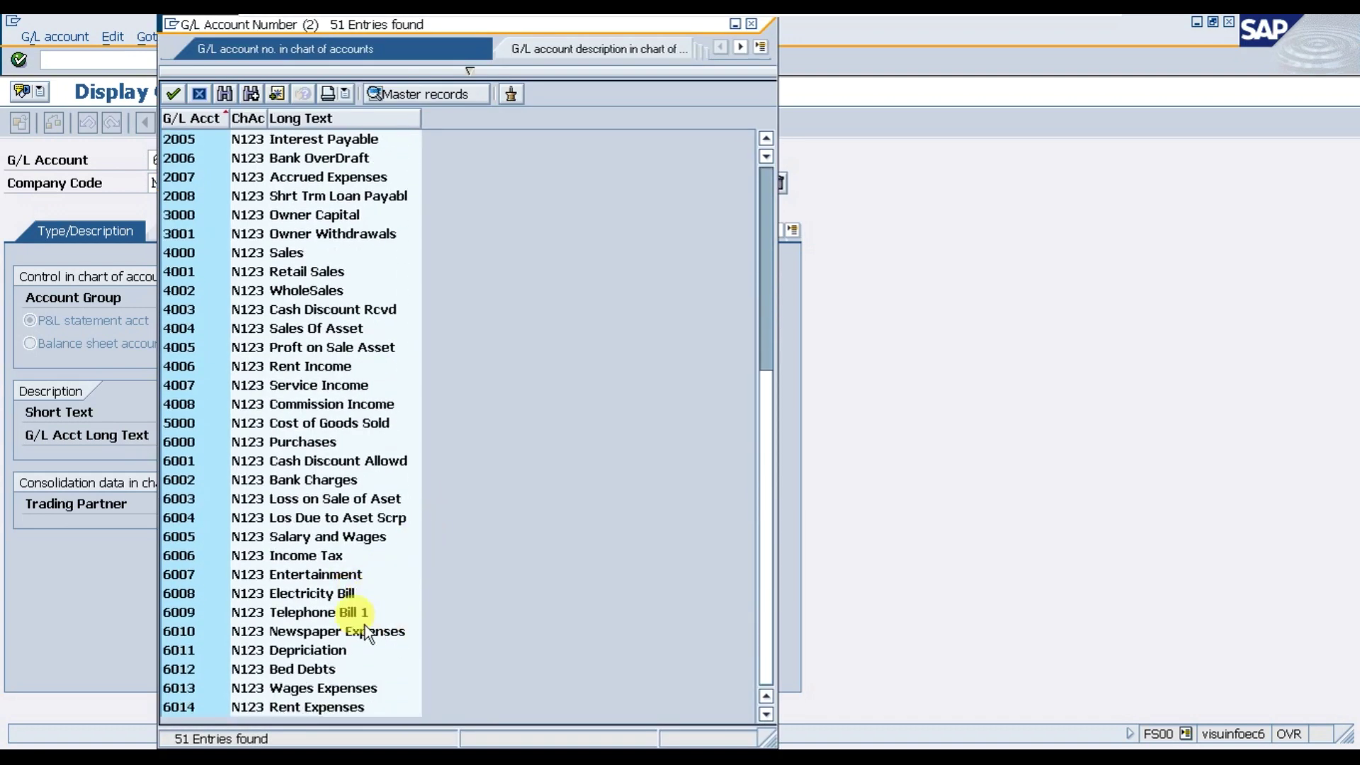
left_click(256, 554)
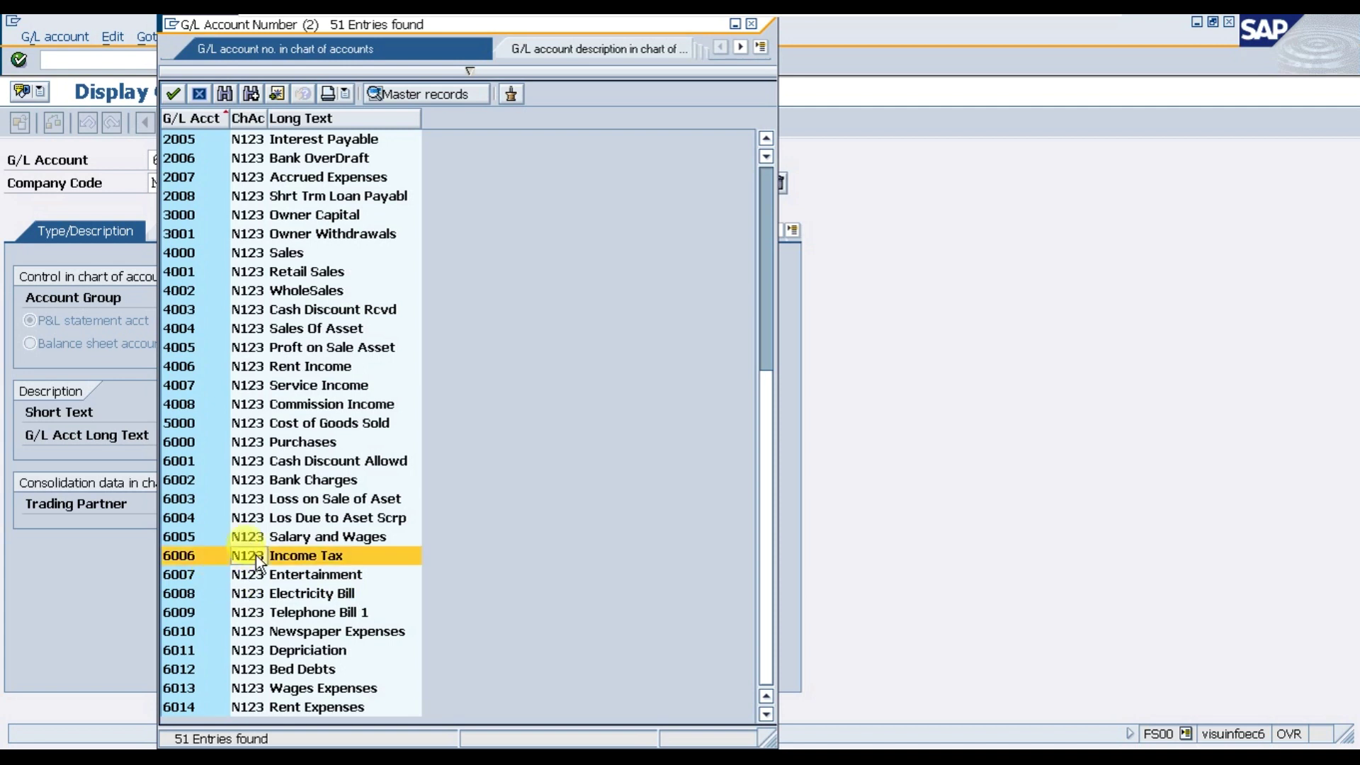
left_click(290, 612)
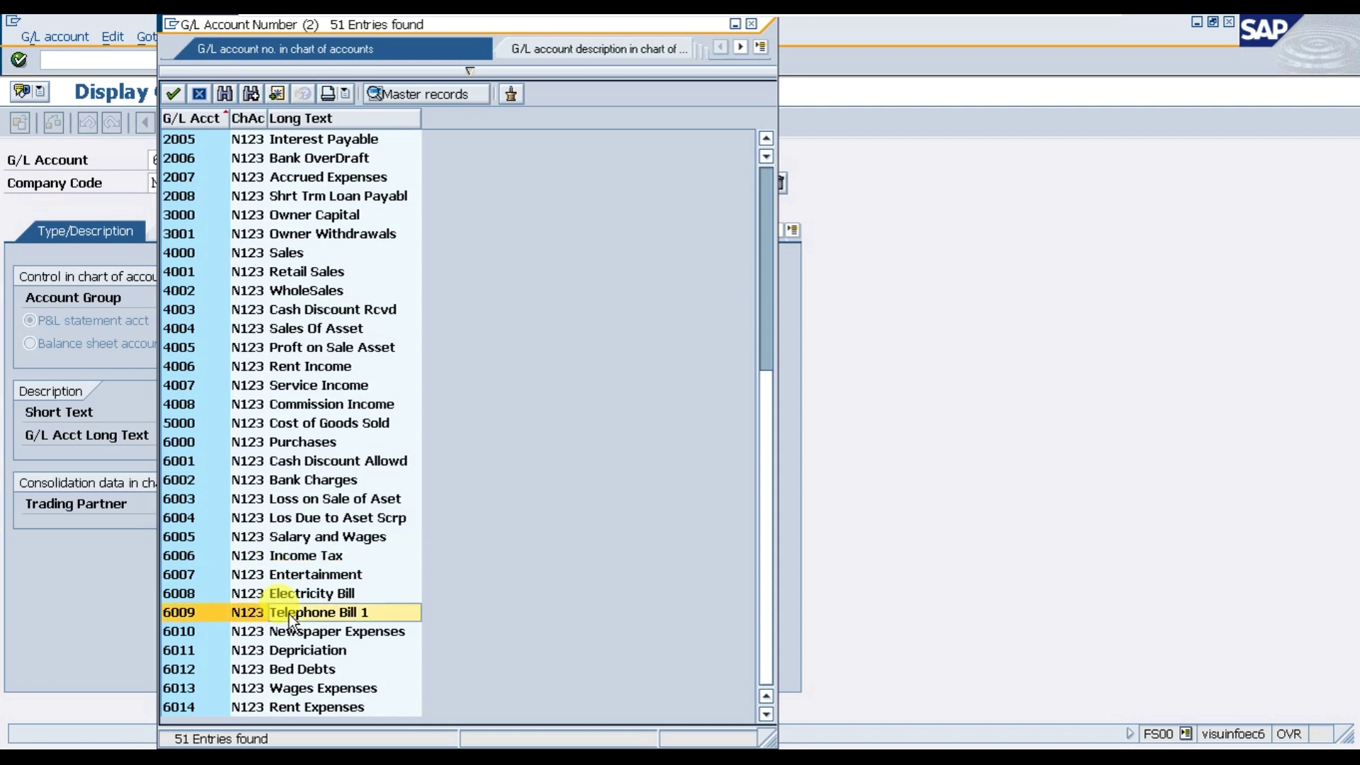
left_click(303, 560)
left_click(172, 95)
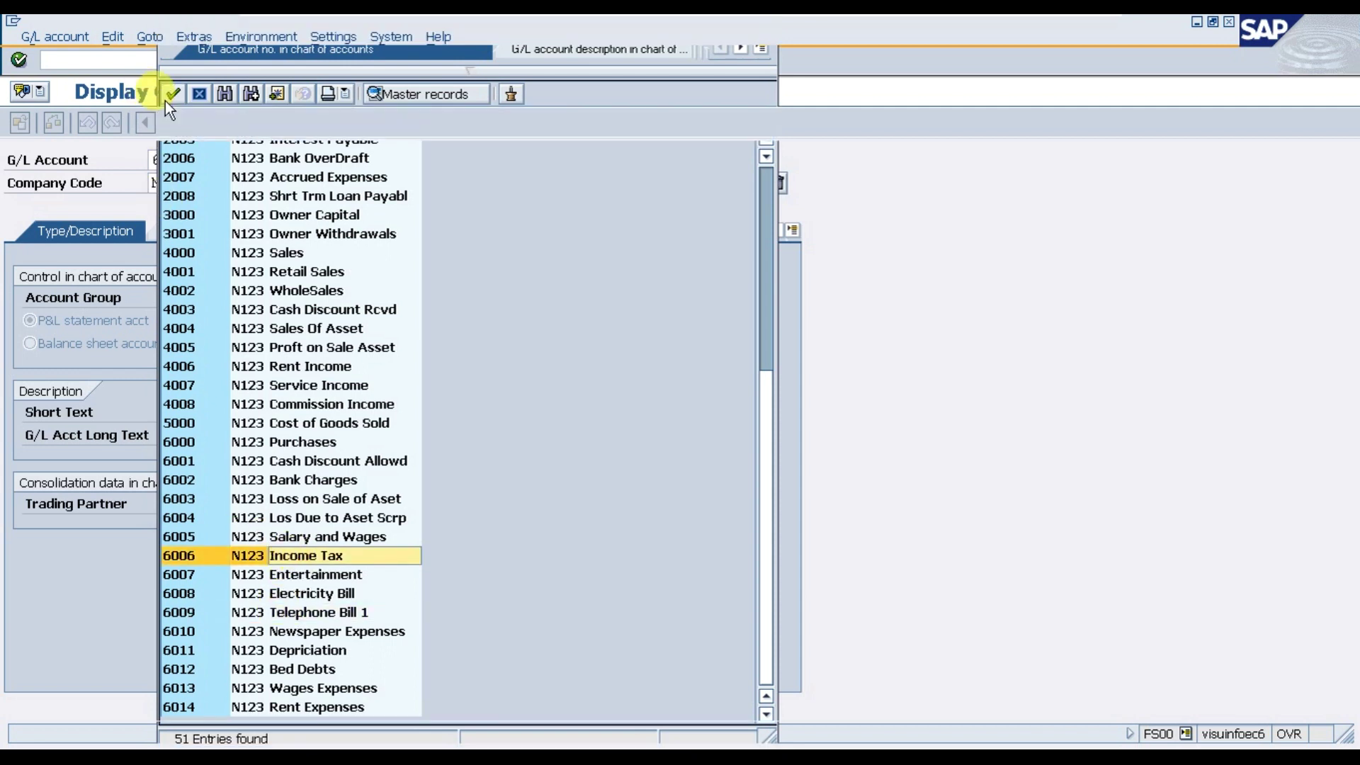
Open cost element creation for G/L account 6006, view its basic data and leave without saving.
left_click(586, 131)
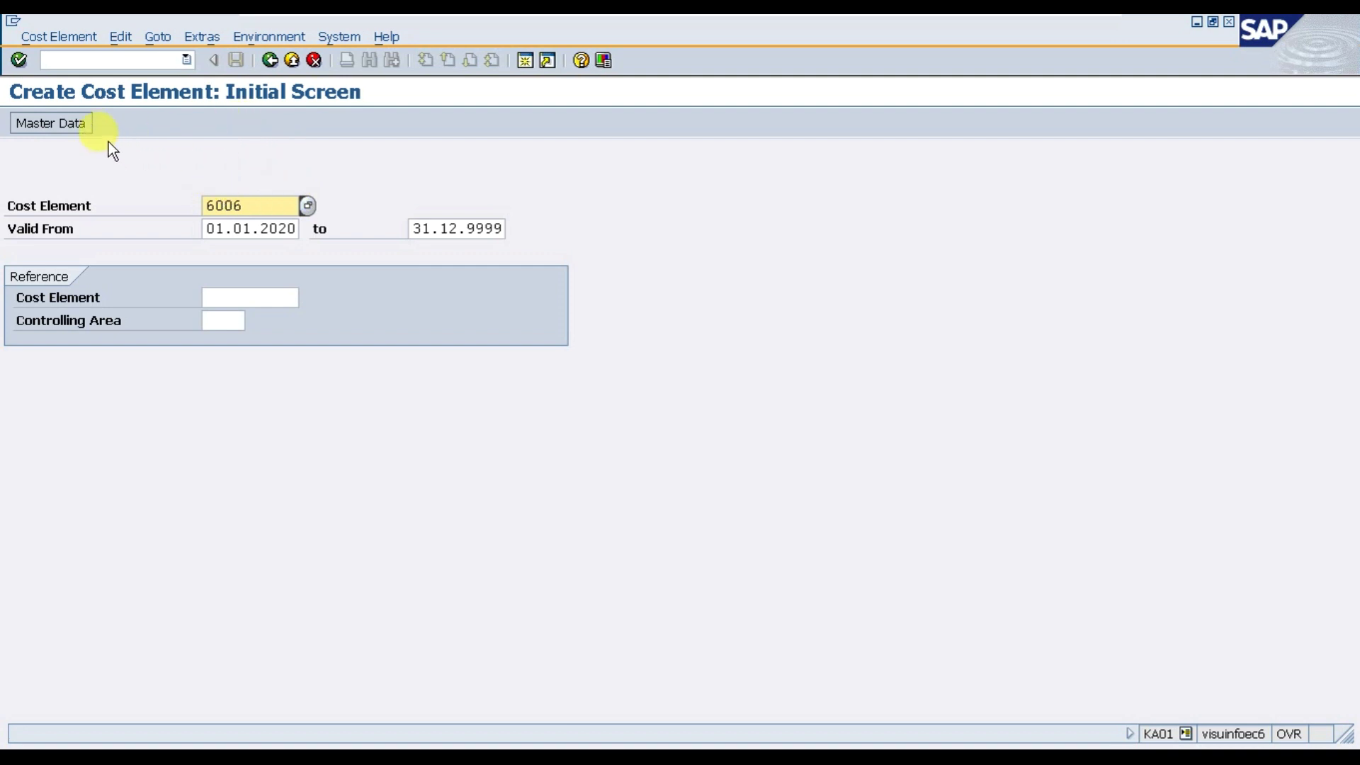
left_click(67, 131)
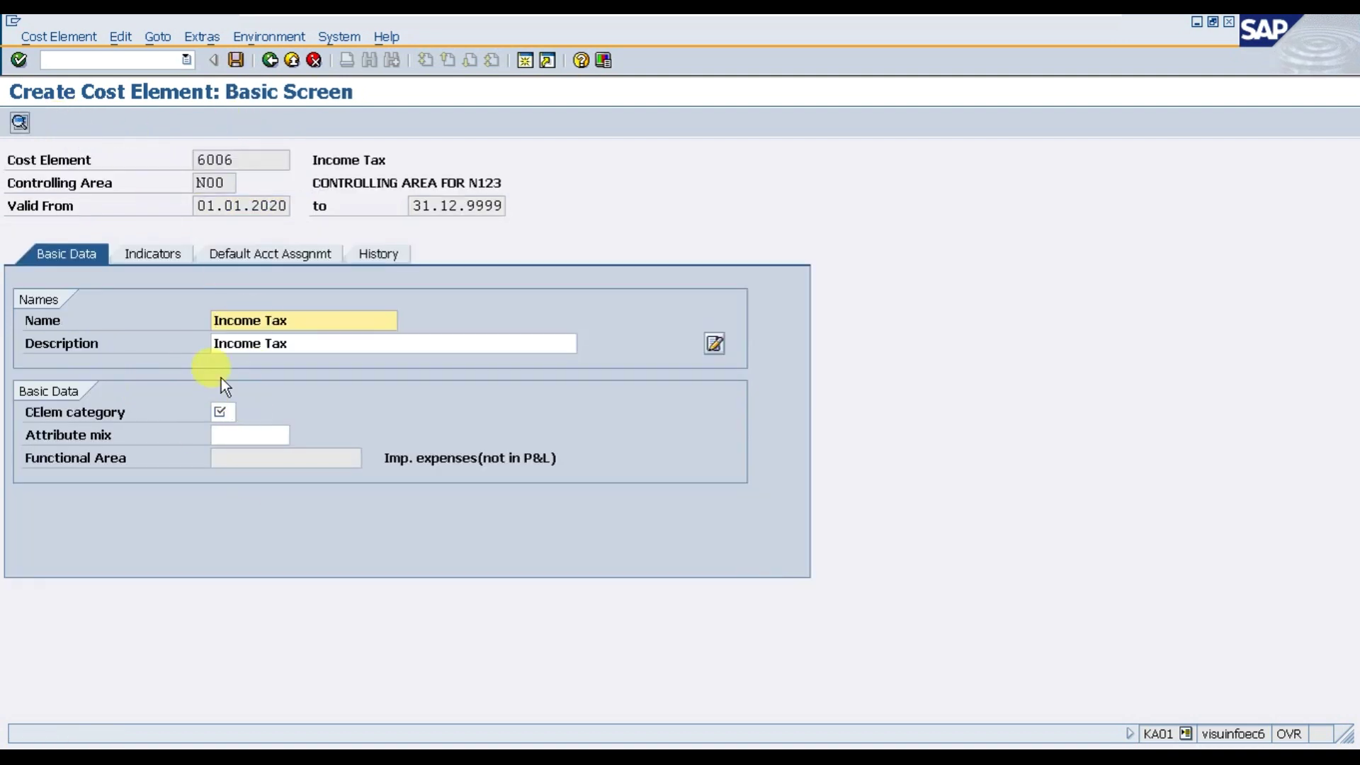
left_click(268, 61)
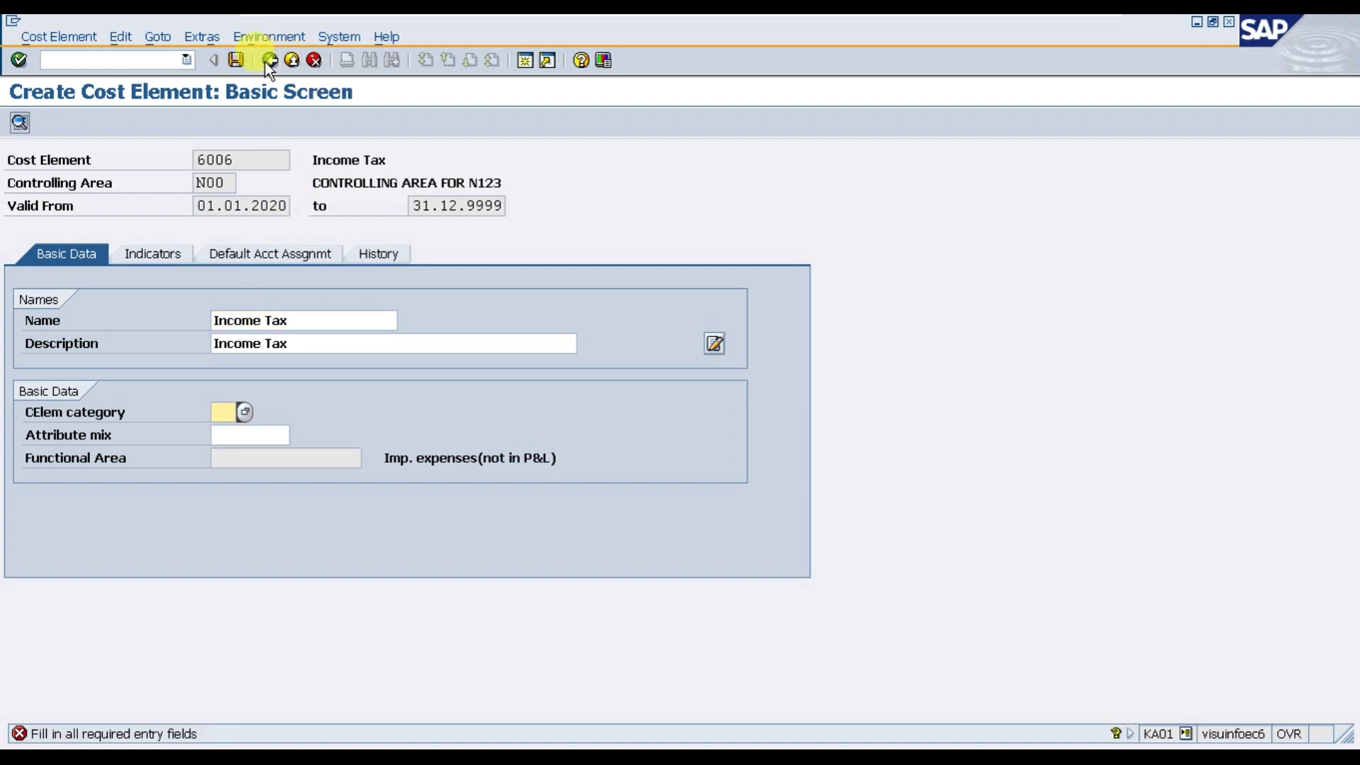
left_click(290, 62)
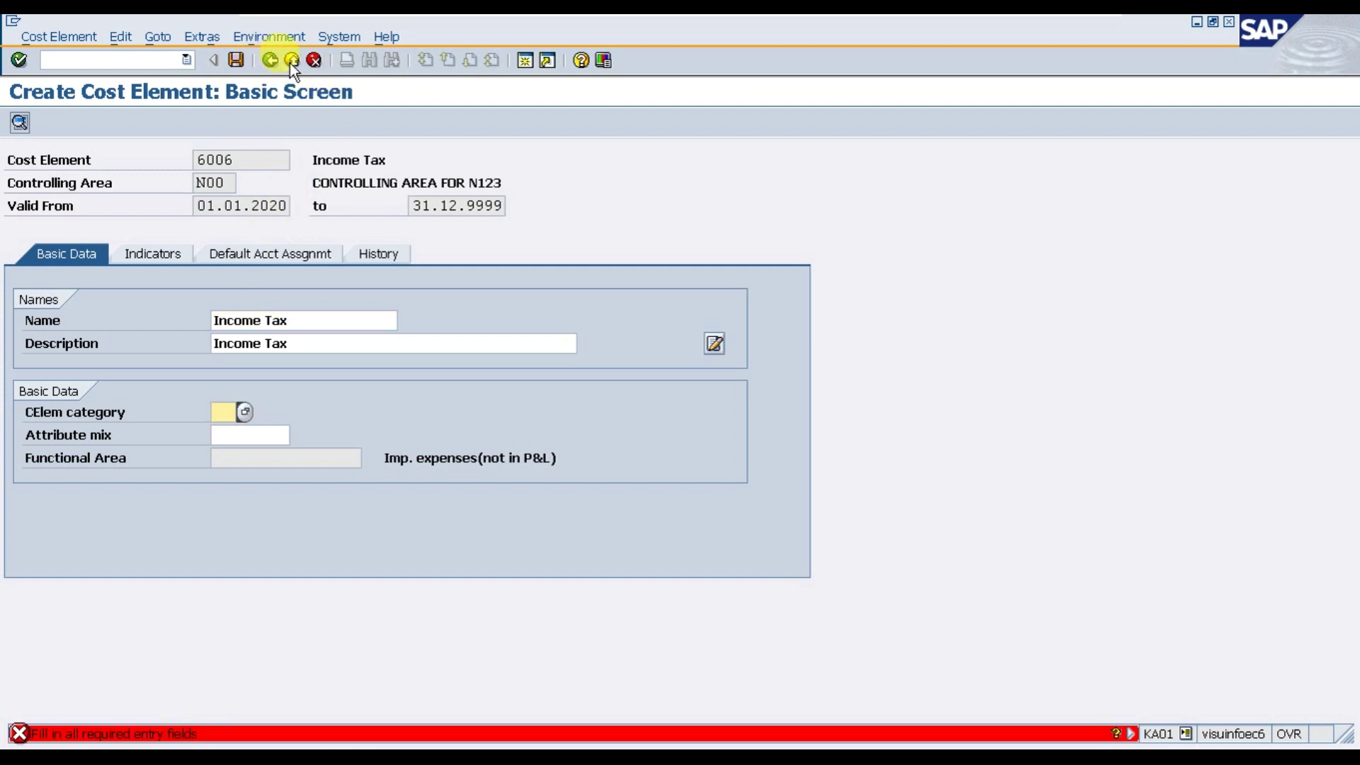
left_click(313, 64)
left_click(347, 418)
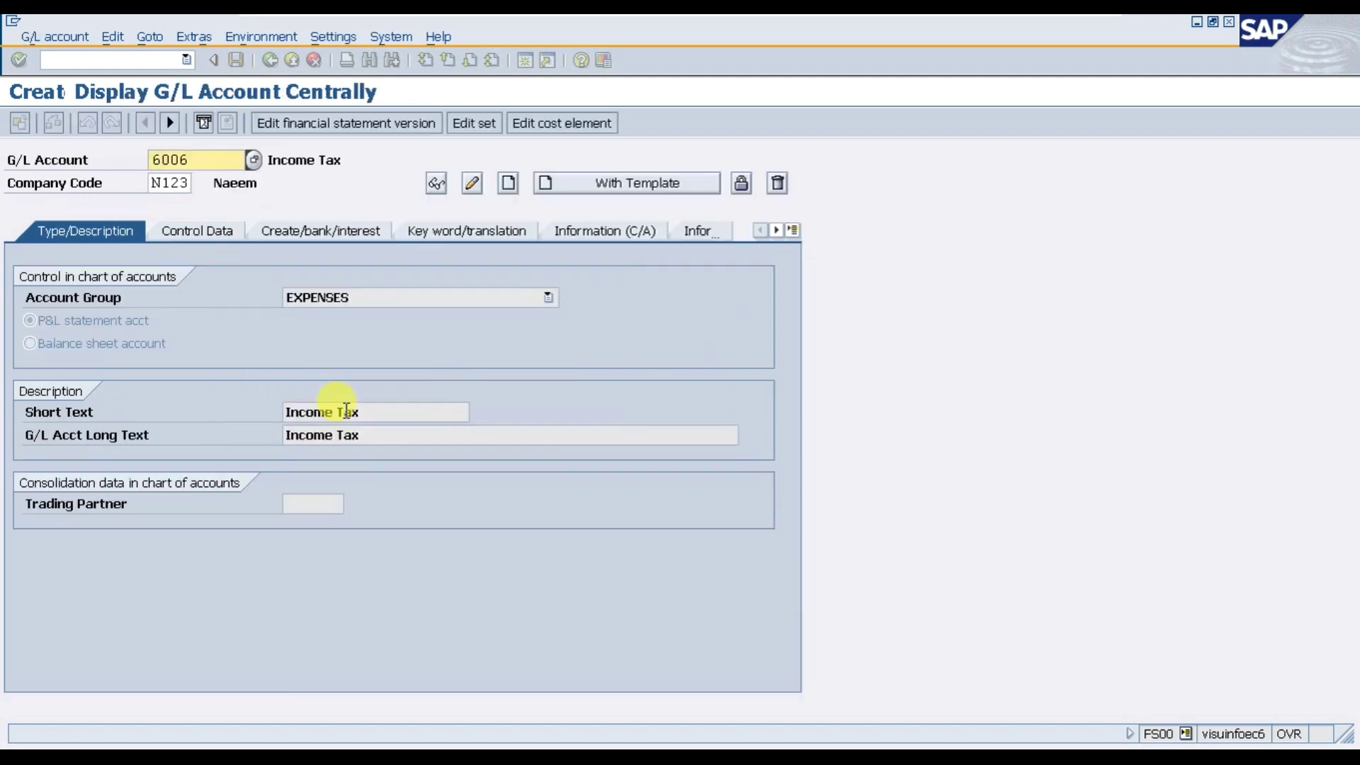
Open the SAP Reference IMG through transaction SPRO.
left_click(115, 65)
type("/nspr")
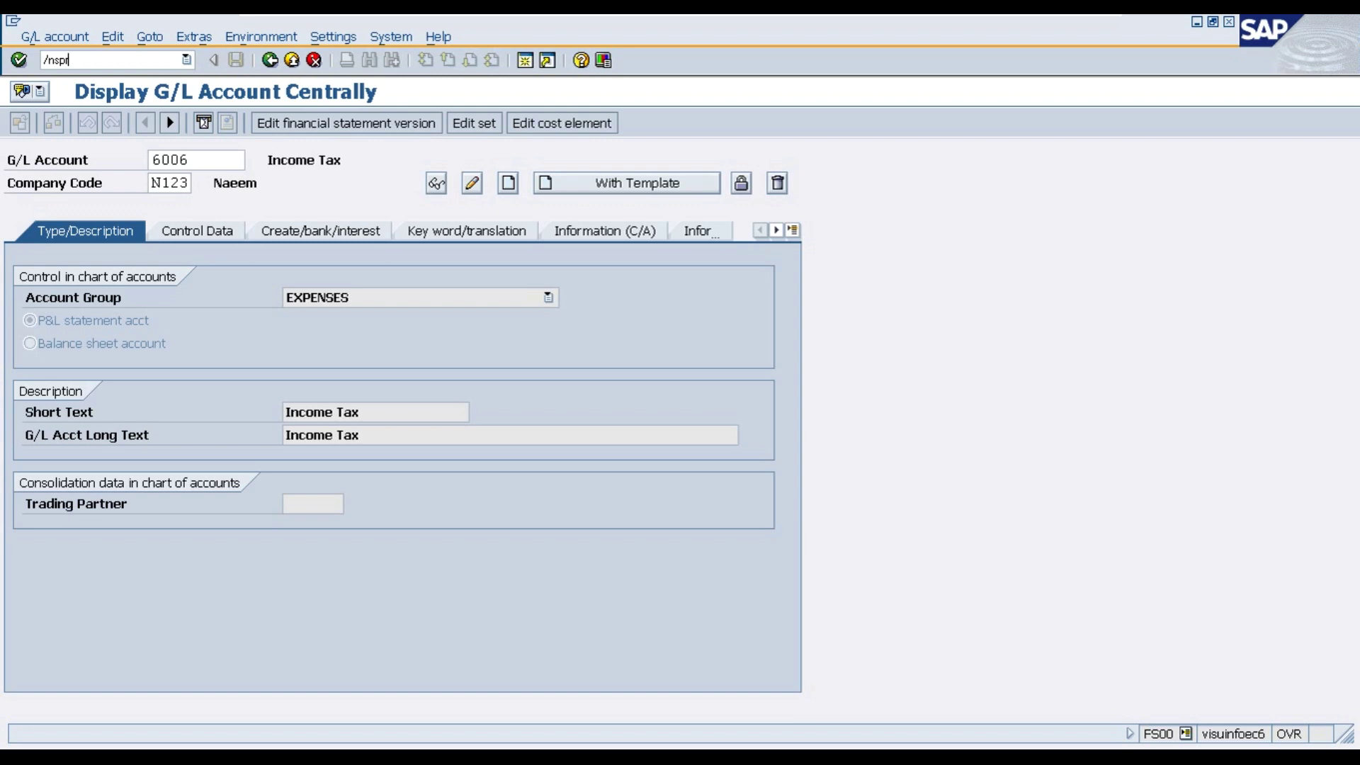
key("Return")
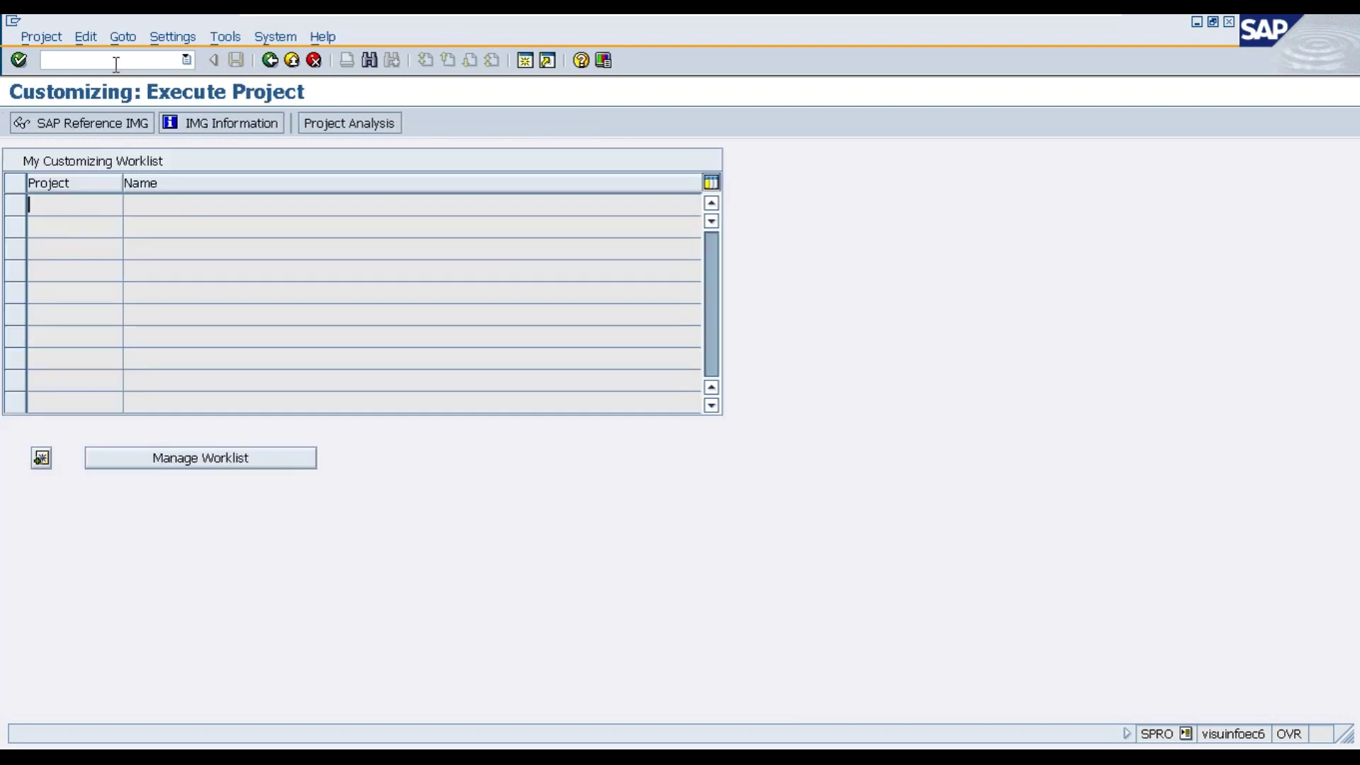
left_click(134, 130)
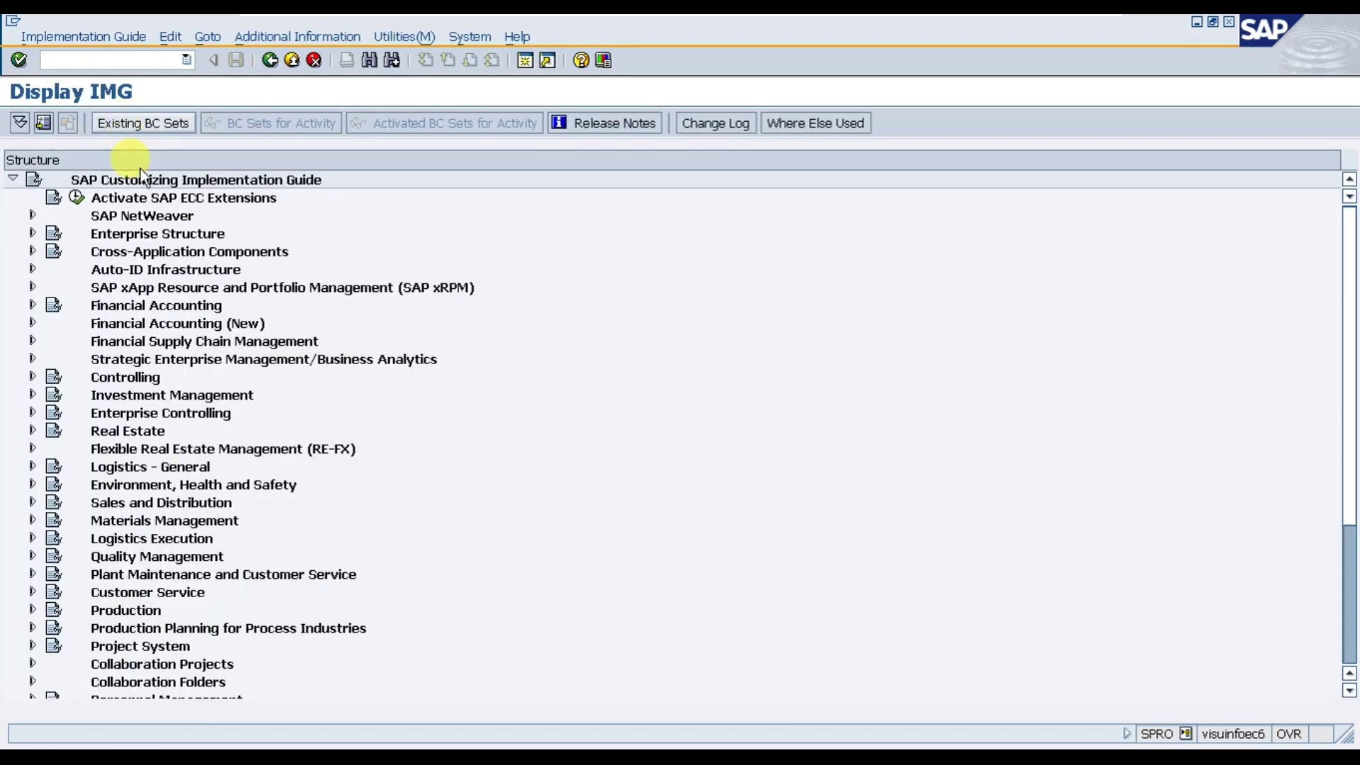
Expand the implementation guide through Controlling, Cost Element Accounting and Master Data down to the Cost Elements activities.
left_click(107, 379)
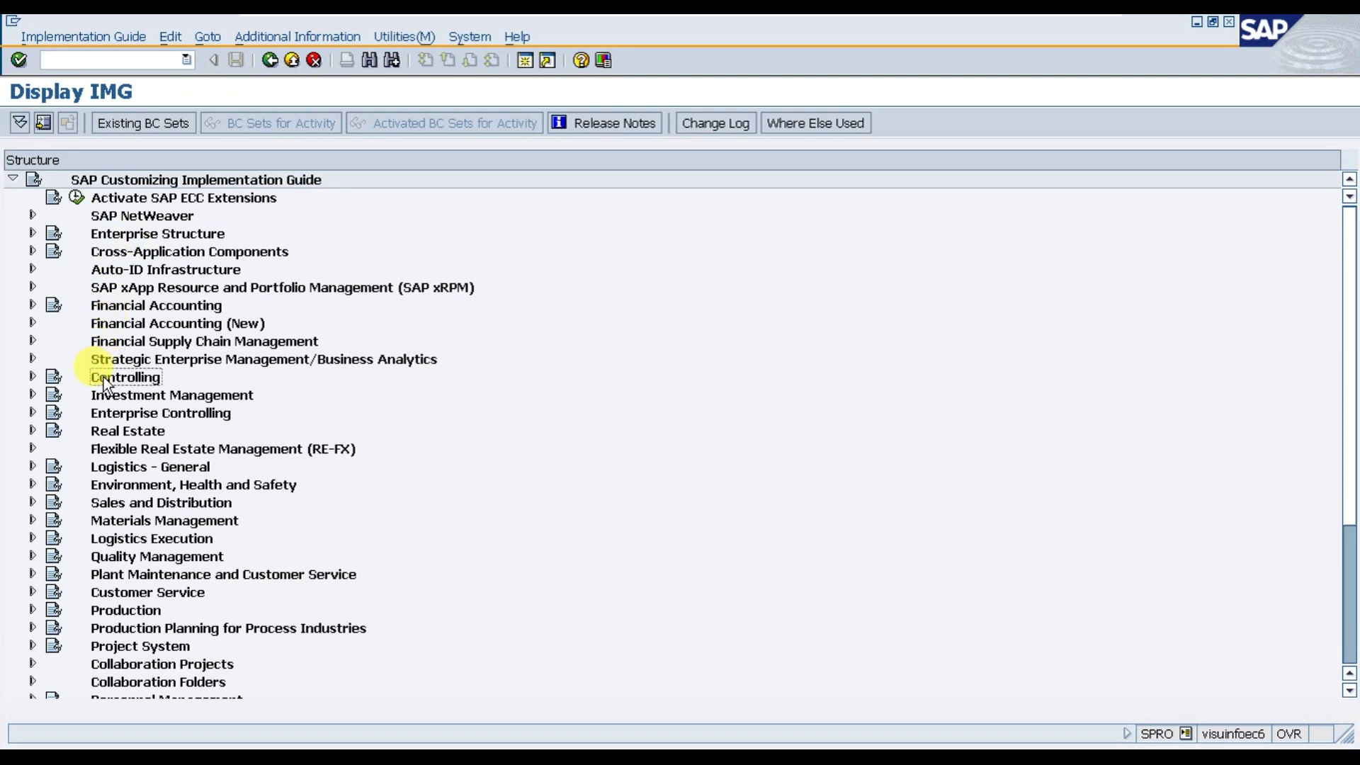
left_click(31, 378)
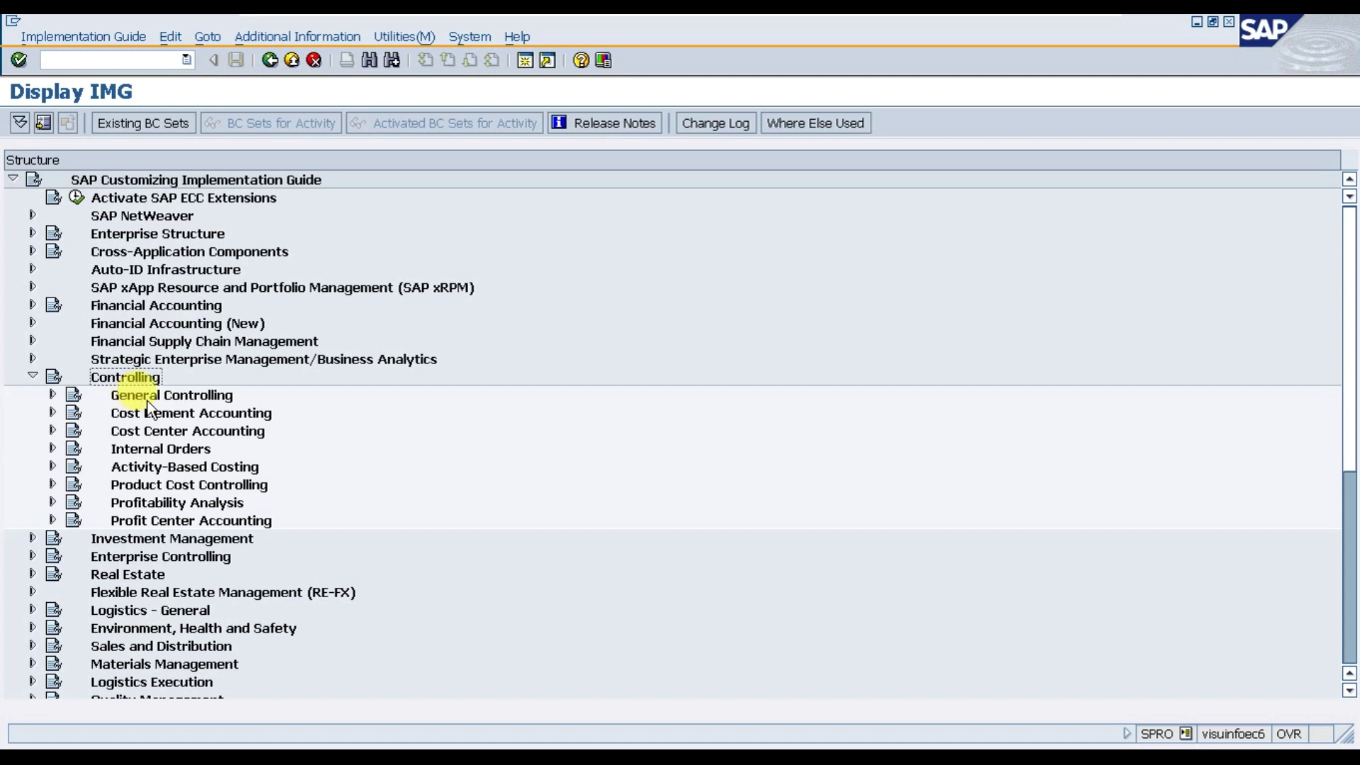
left_click(155, 414)
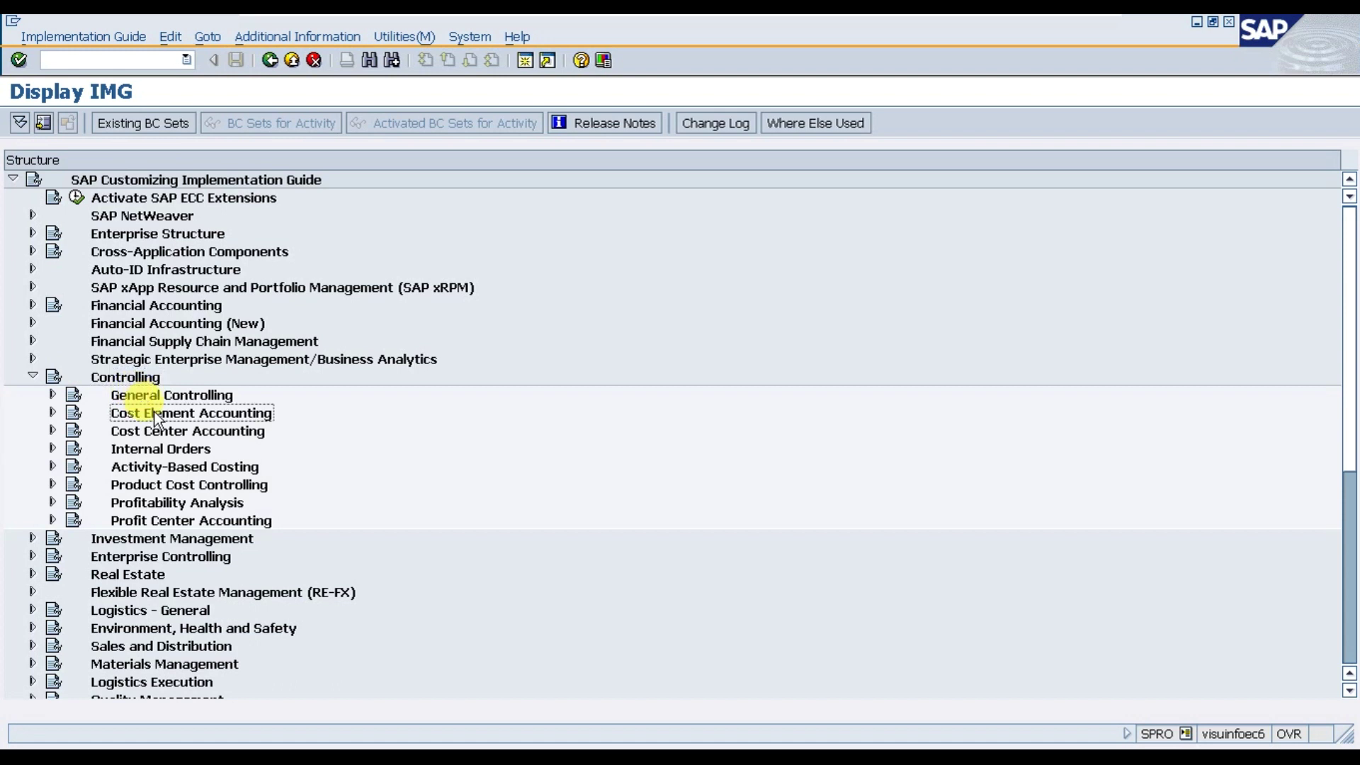
left_click(52, 412)
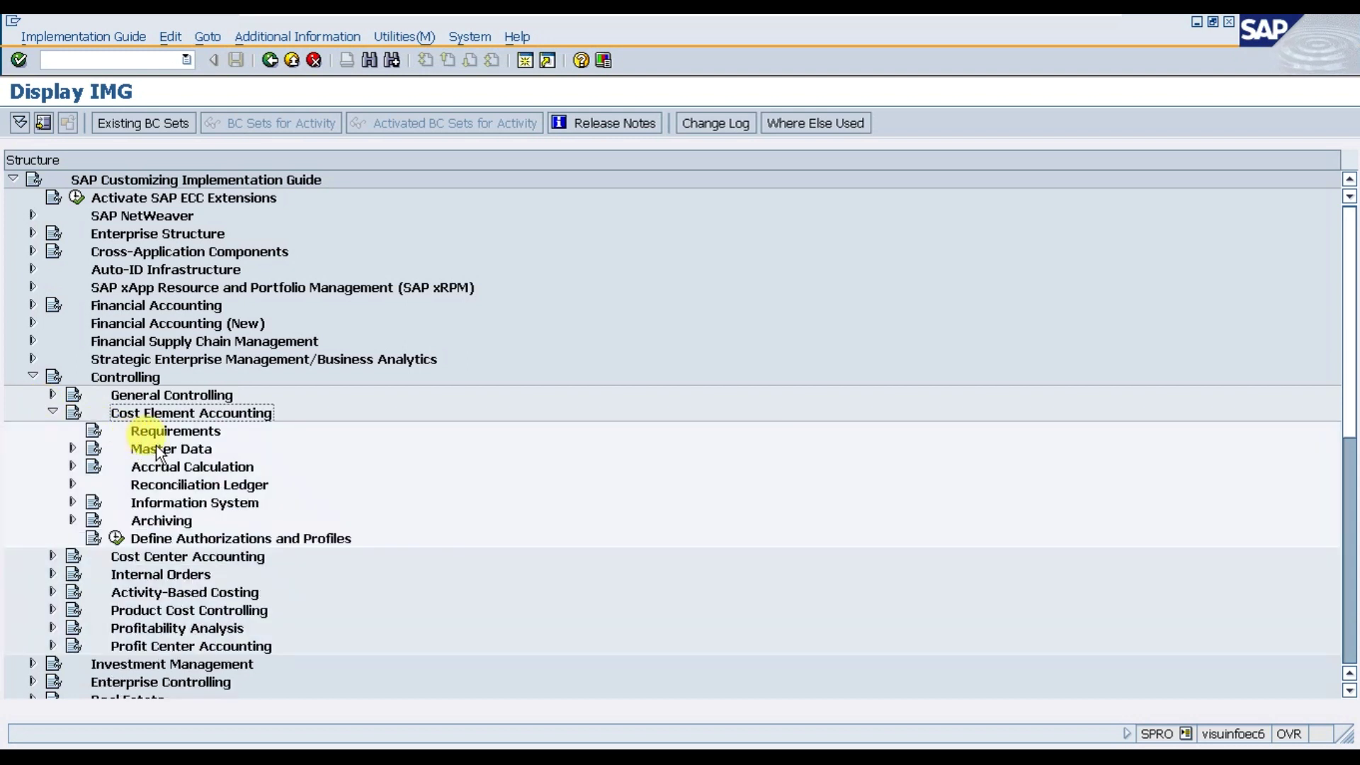
left_click(164, 449)
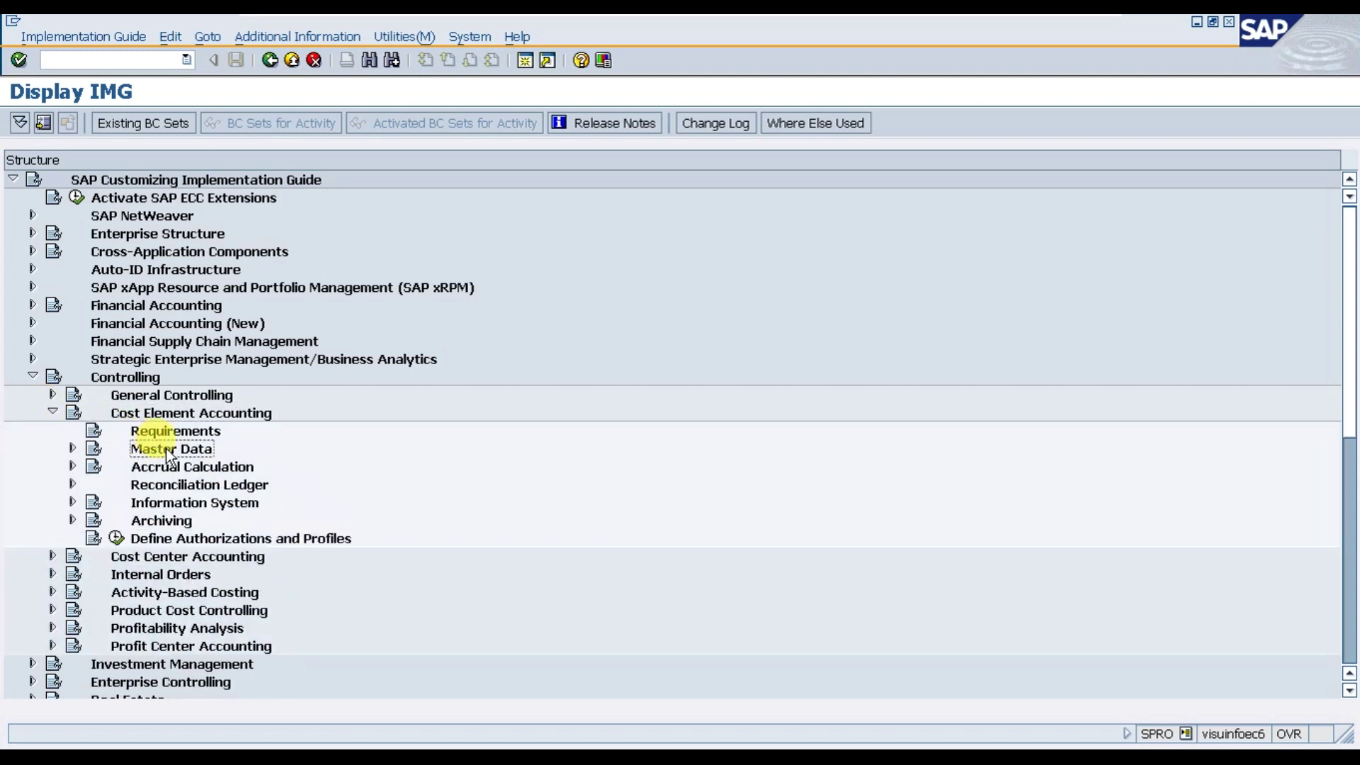
left_click(71, 449)
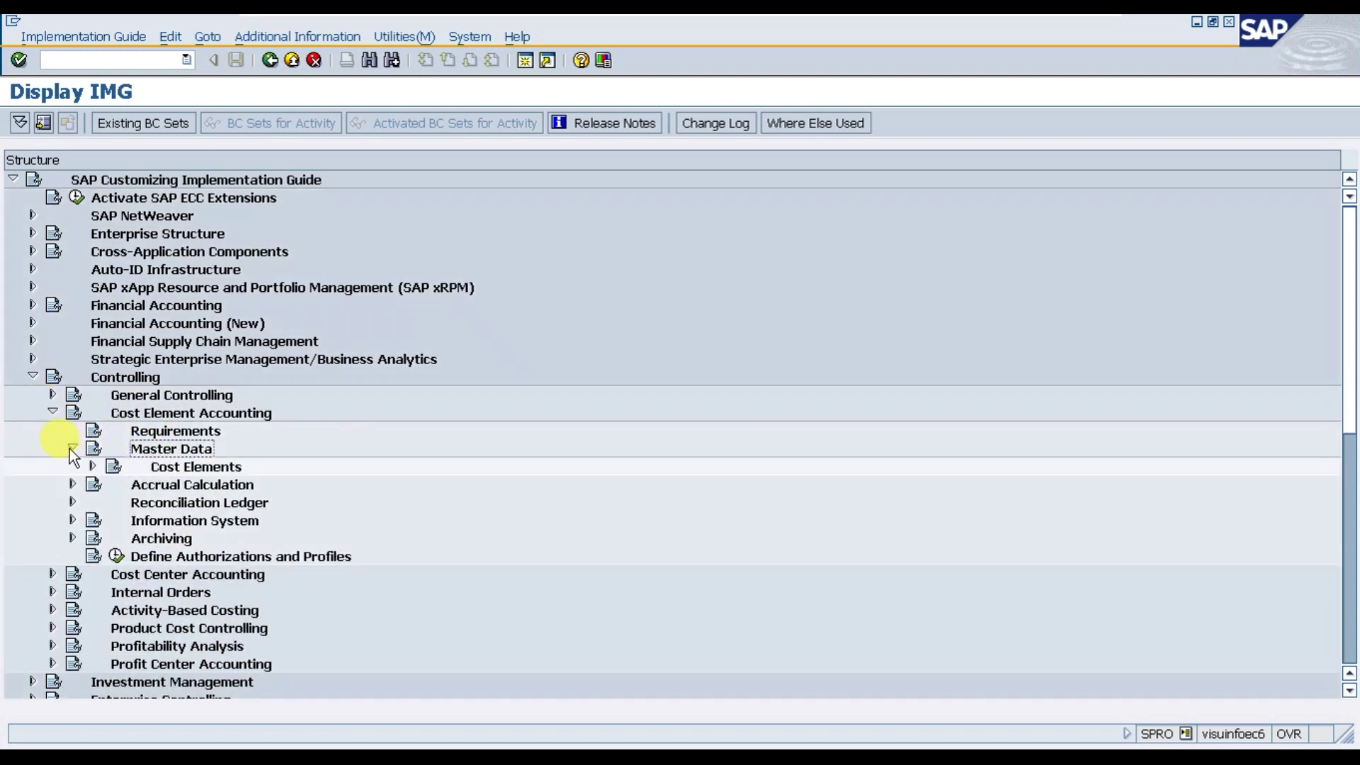
left_click(172, 467)
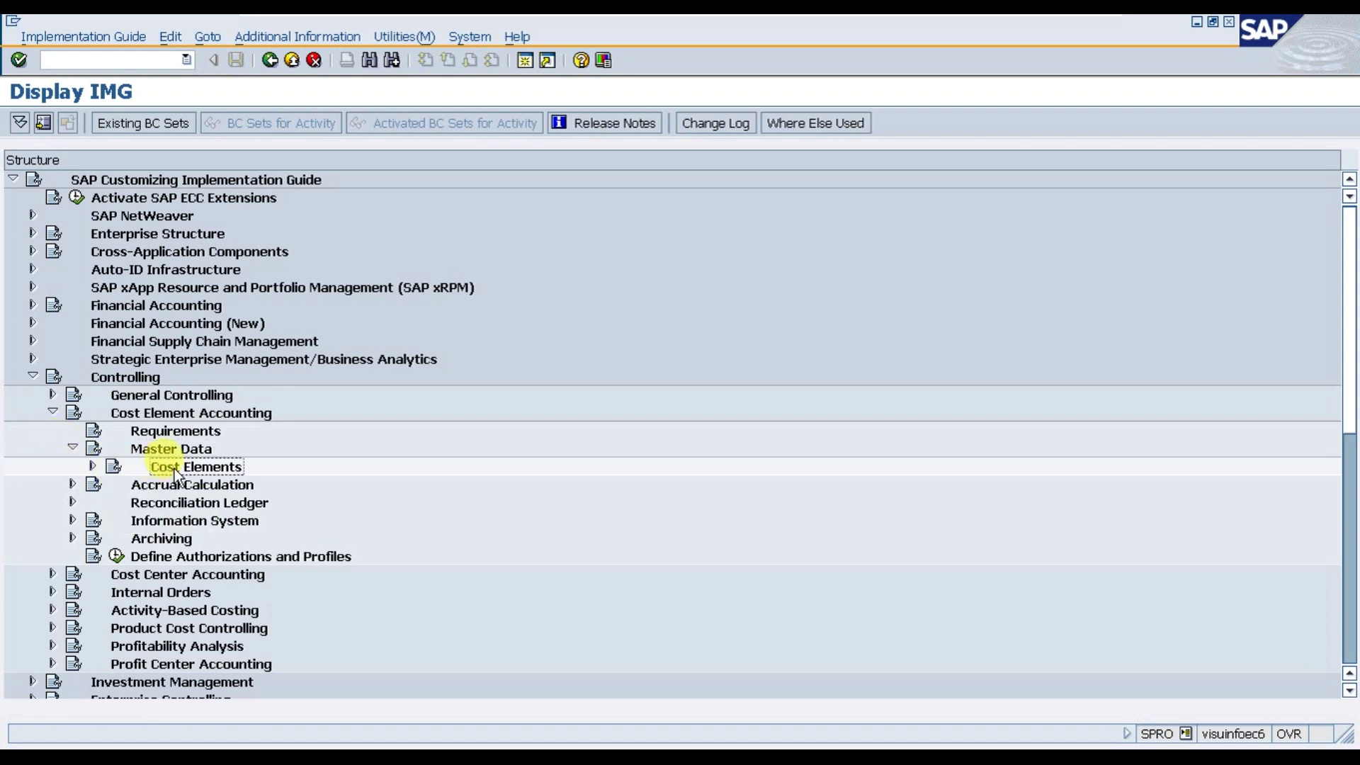
left_click(93, 467)
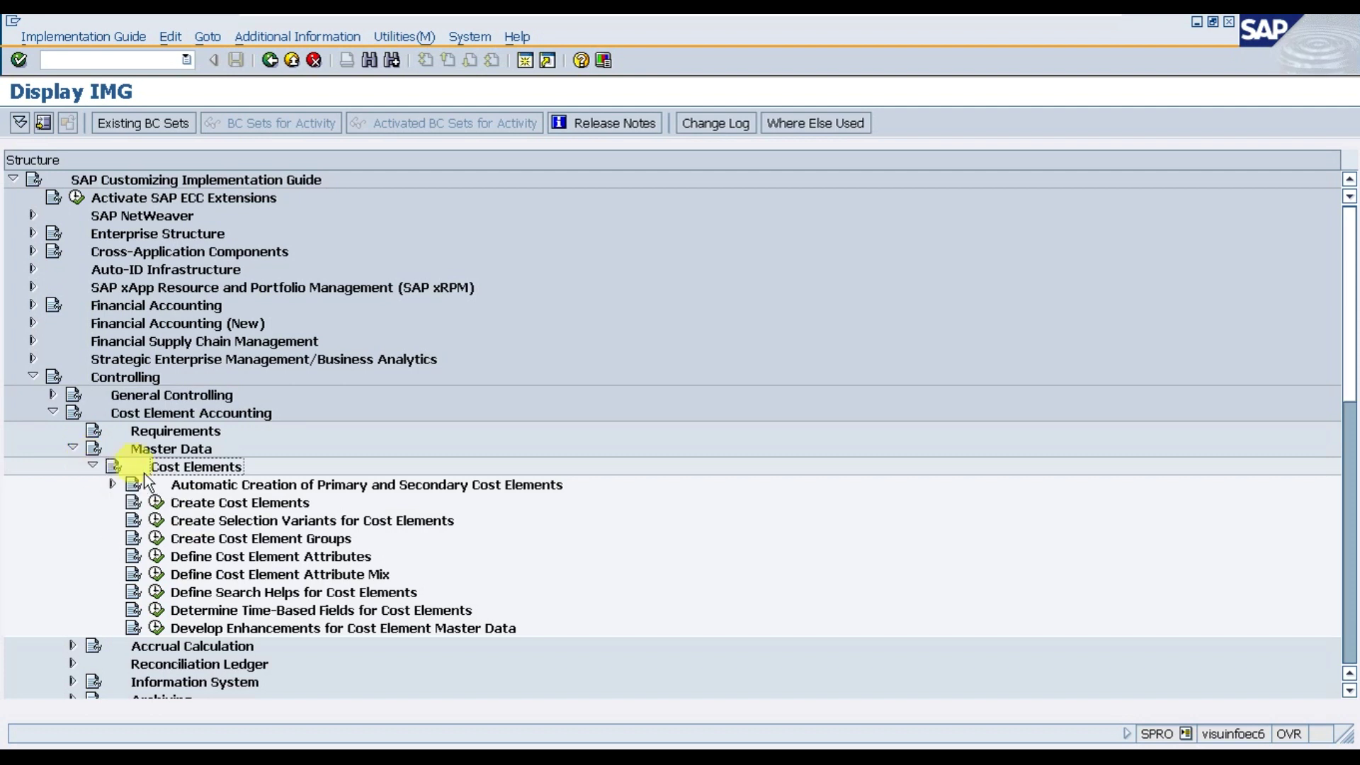
Run Make Default Settings under Automatic Creation of Primary and Secondary Cost Elements.
left_click(186, 487)
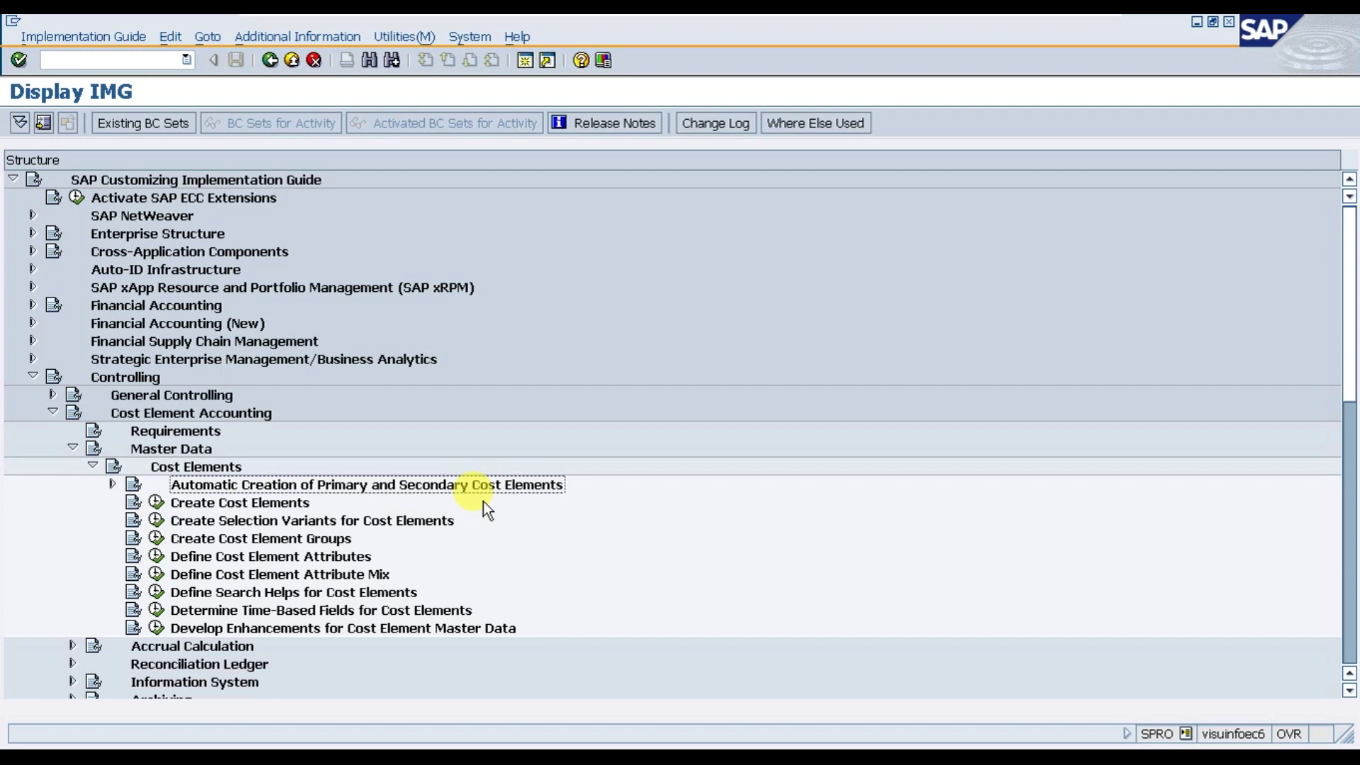
left_click(111, 484)
left_click(243, 504)
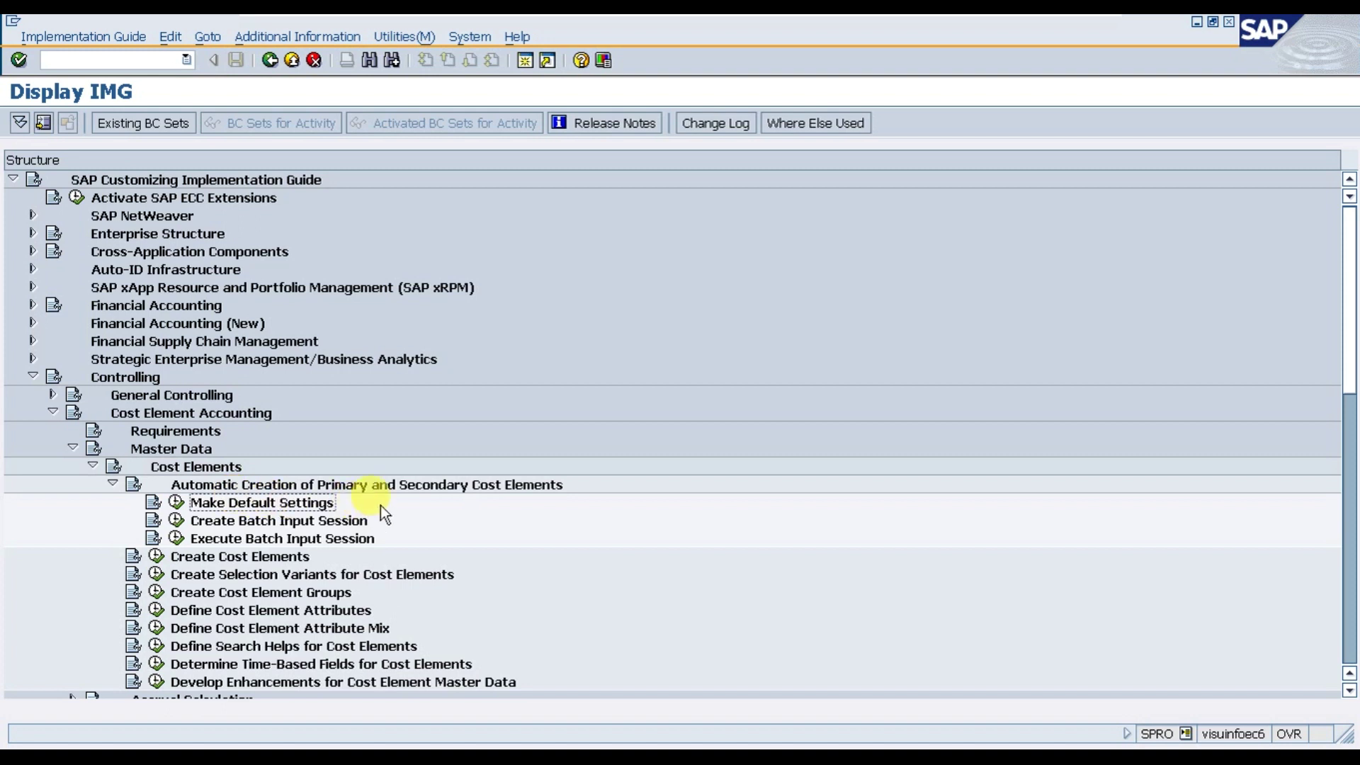
left_click(177, 503)
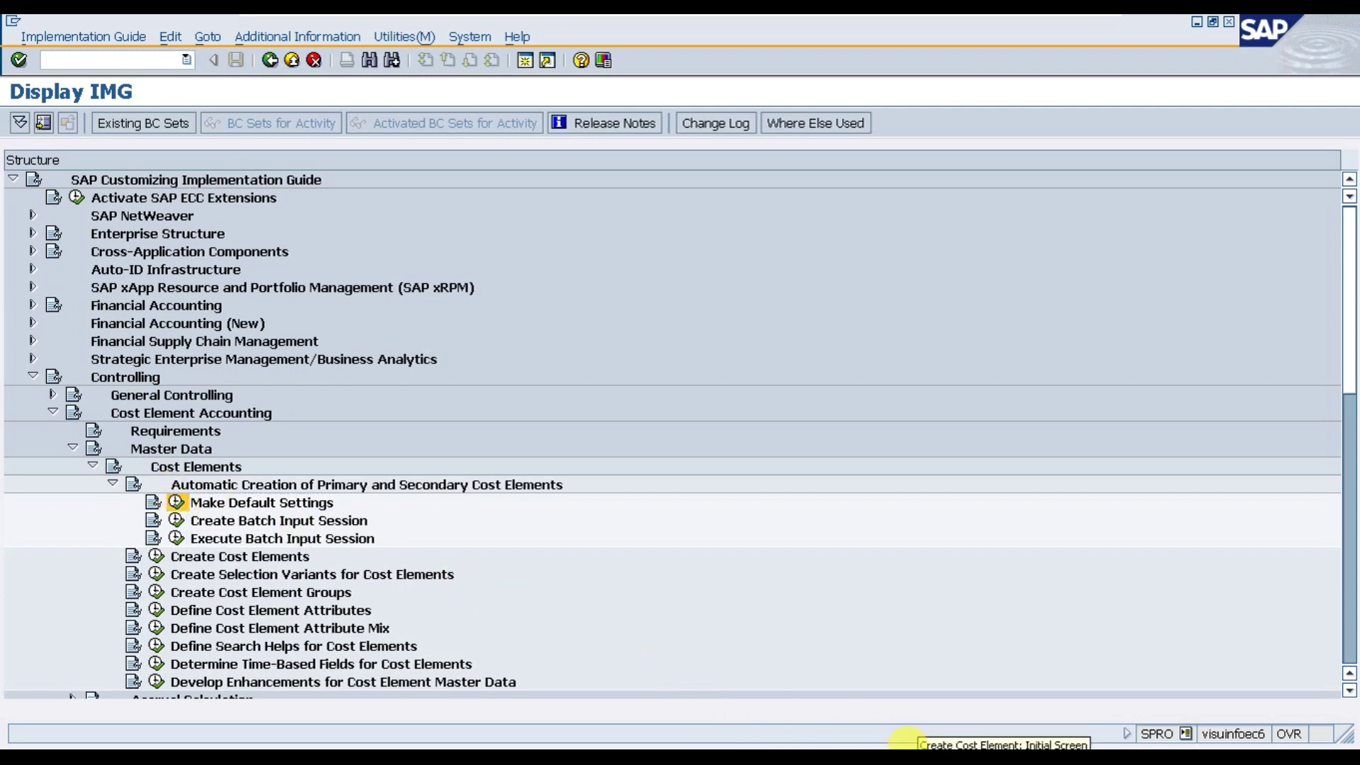
Switch to the session for creating cost elements and open transaction FS00 for central G/L account editing.
key("Return")
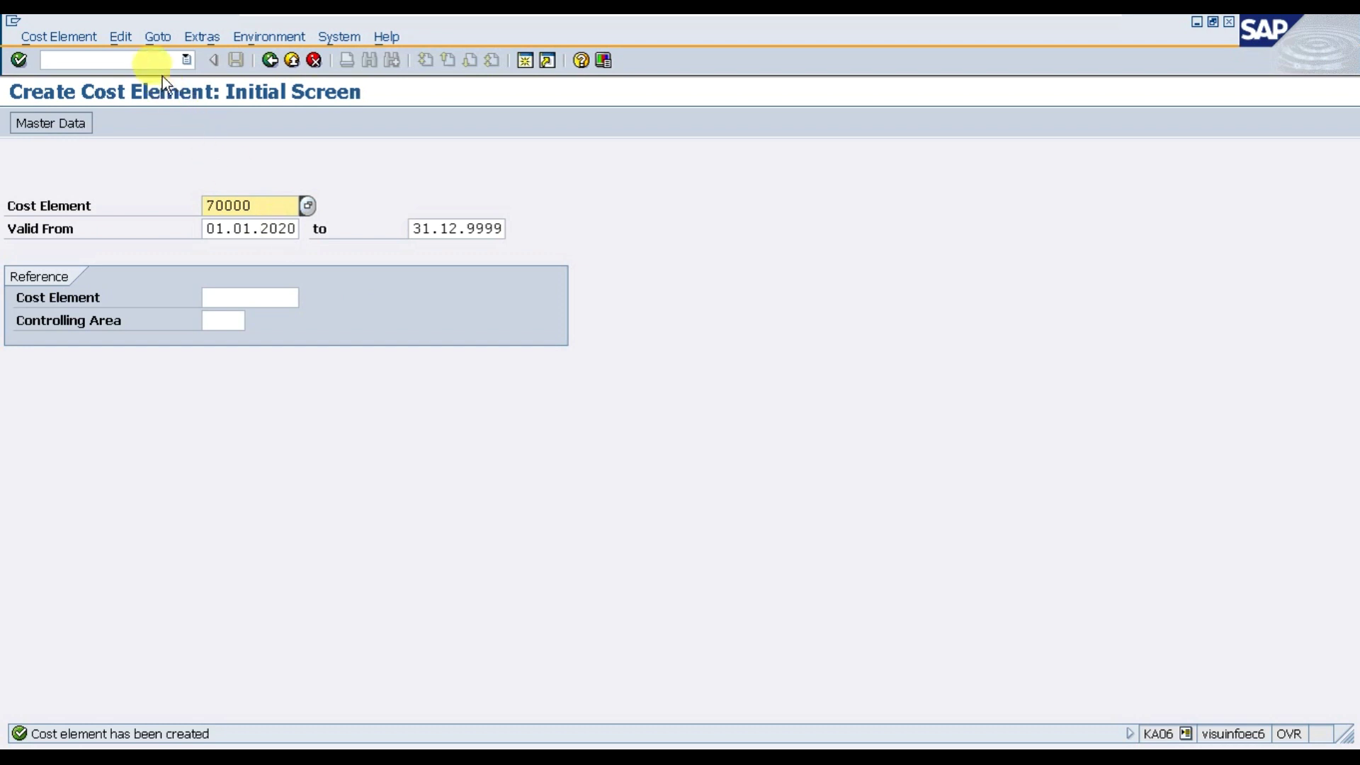
left_click(159, 62)
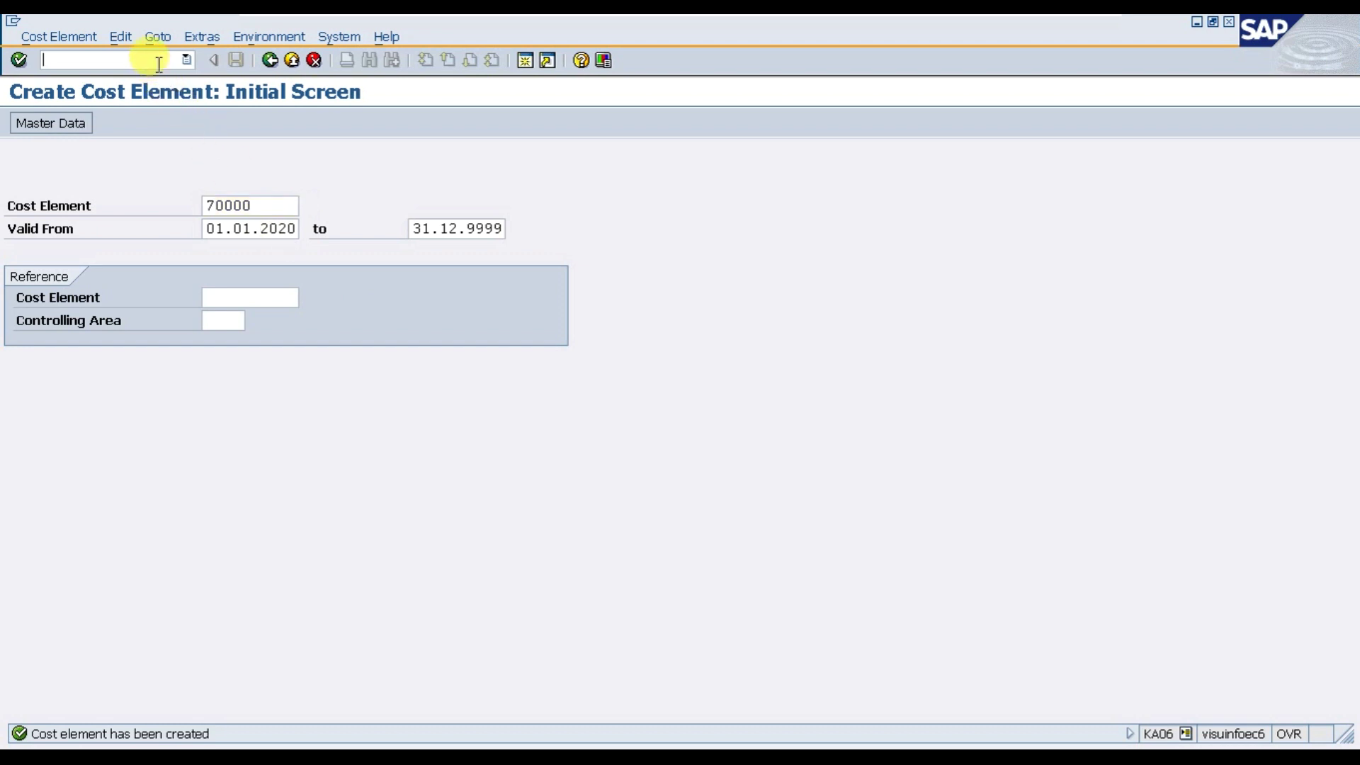
type("/n")
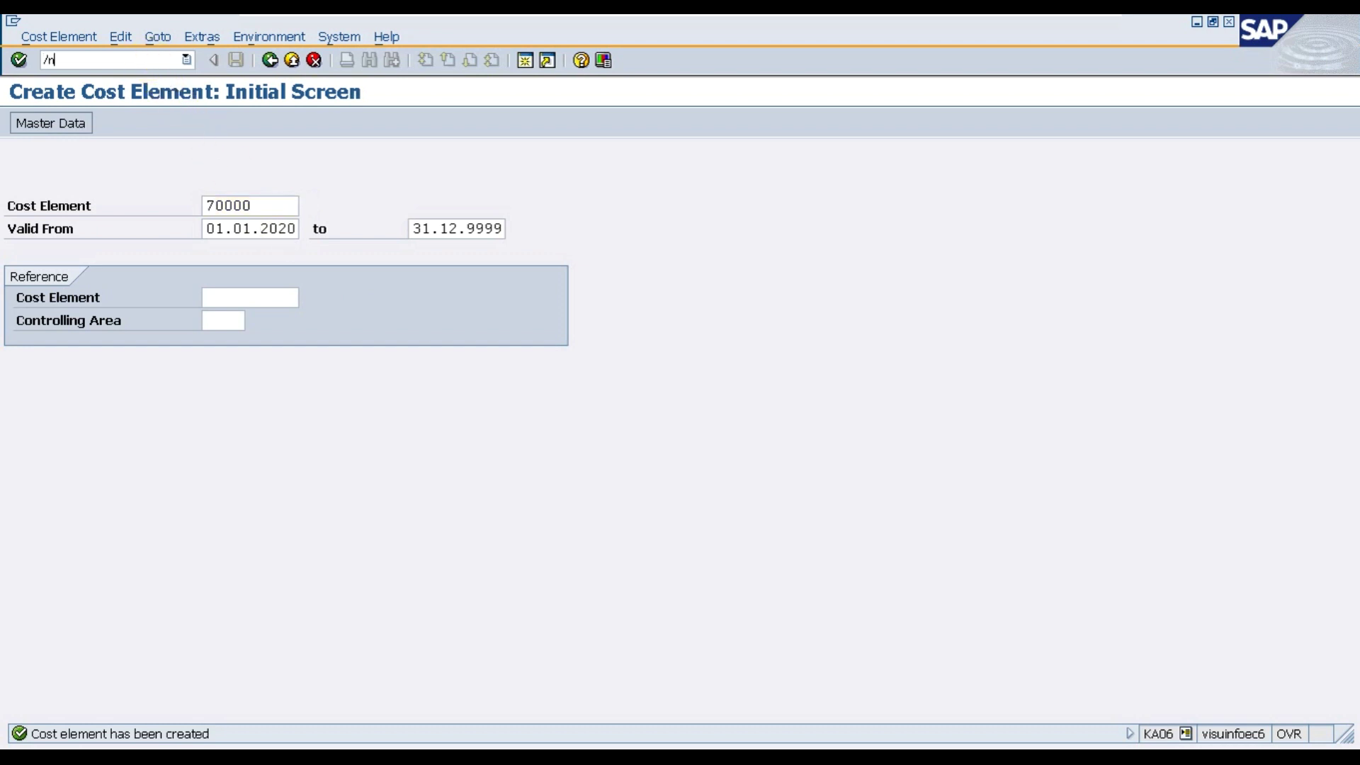
type("fs00")
key("Return")
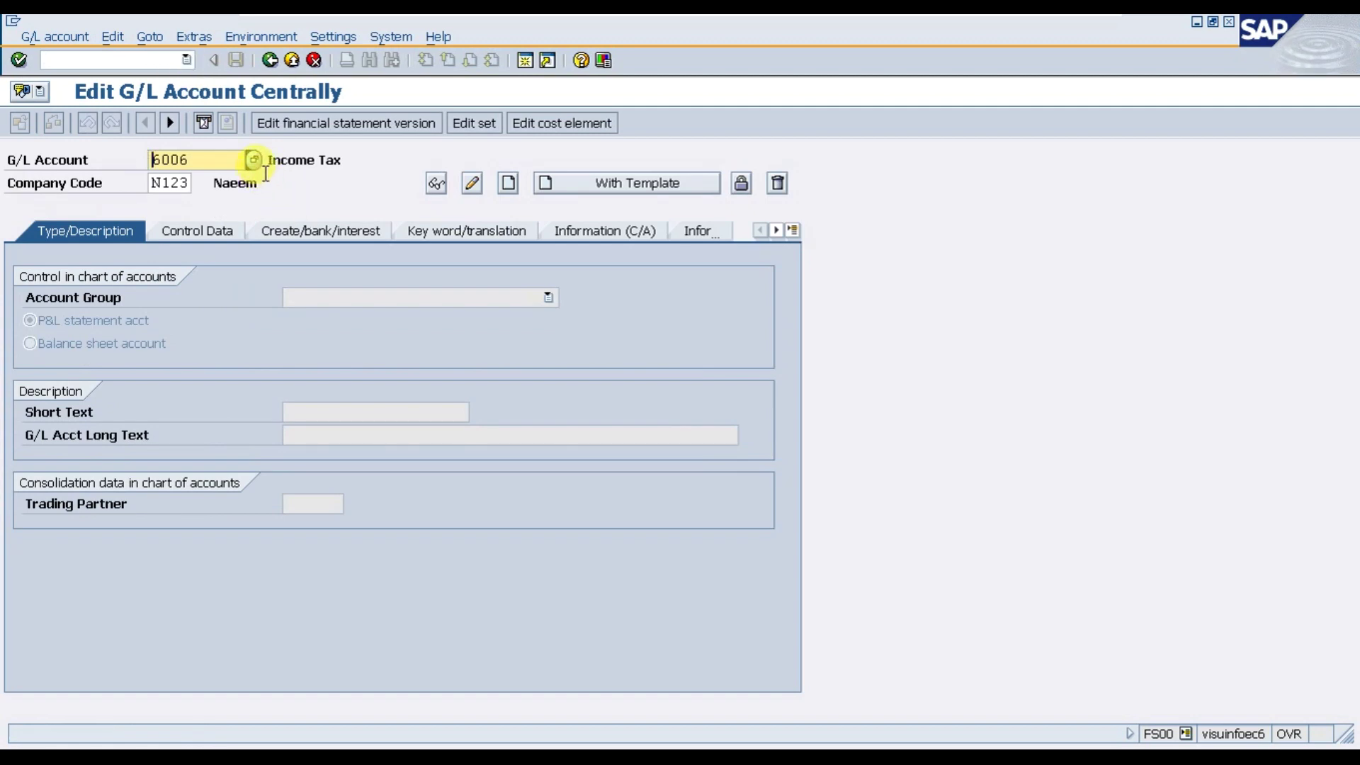
Look up the G/L accounts of chart N123, examine the 6000-series expense accounts and close the list.
left_click(254, 161)
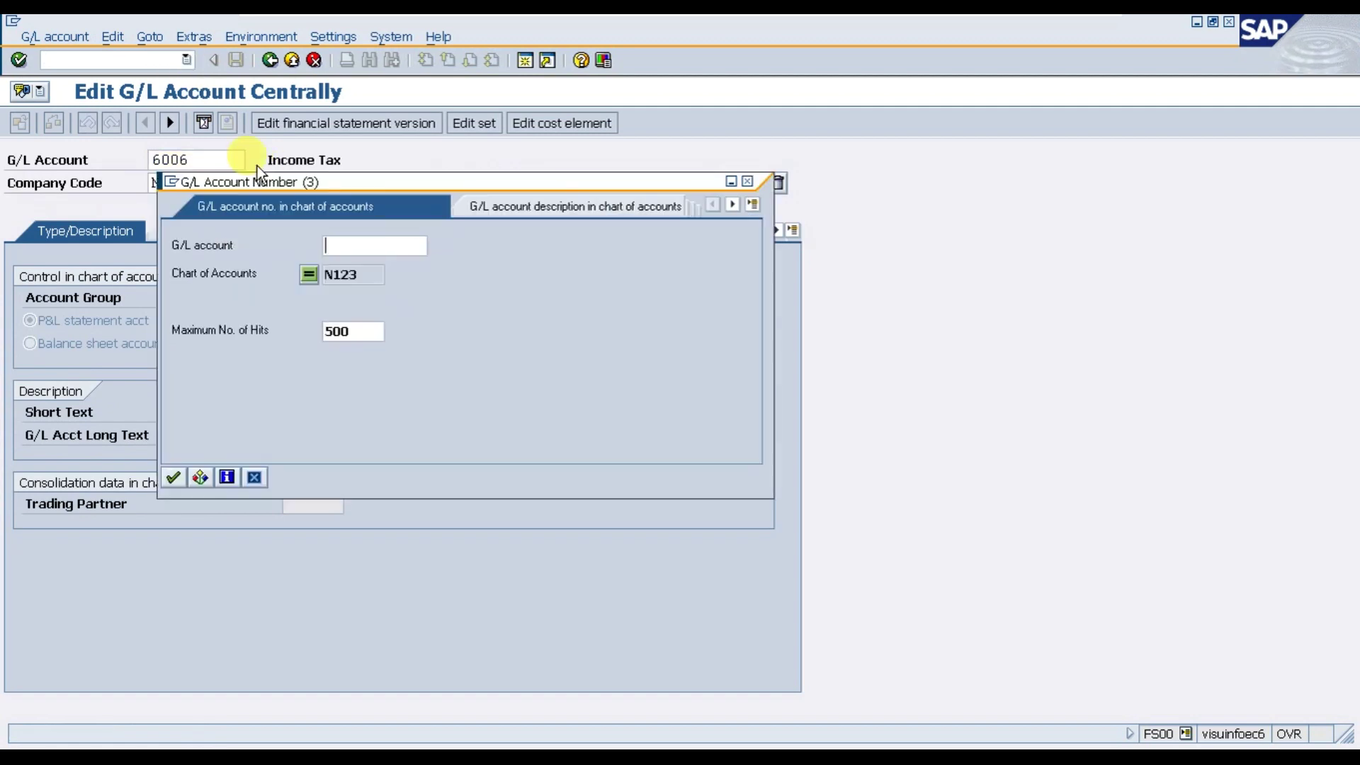
key("Return")
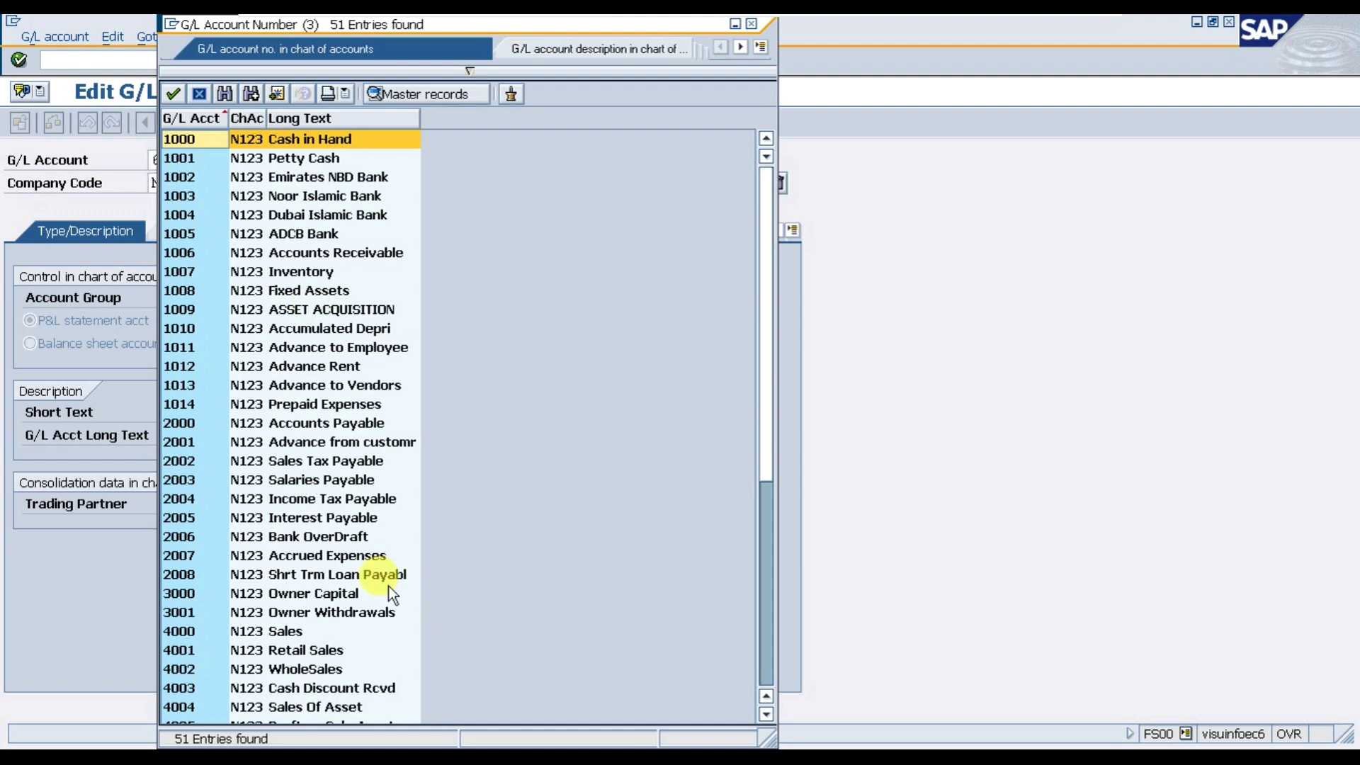
scroll(388, 588, "down", 7)
left_click(215, 614)
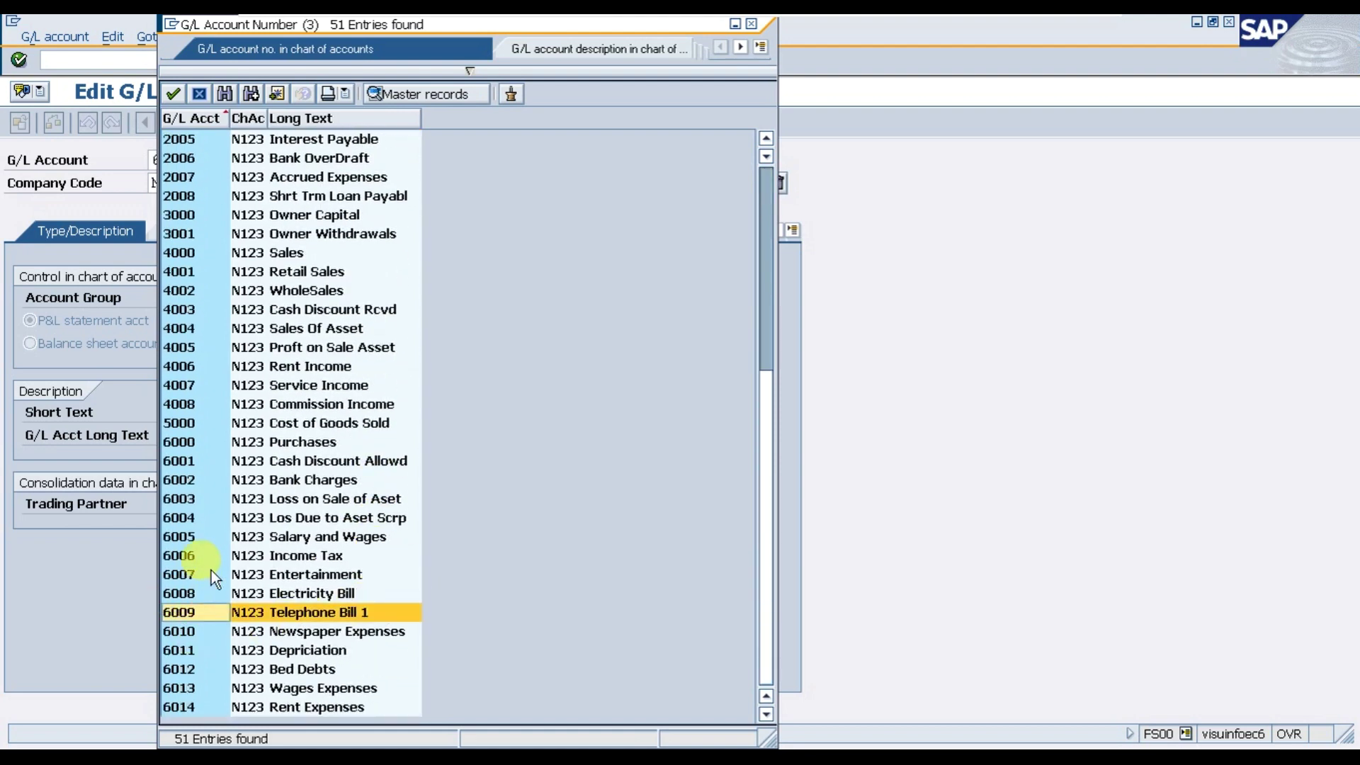
left_click(213, 559)
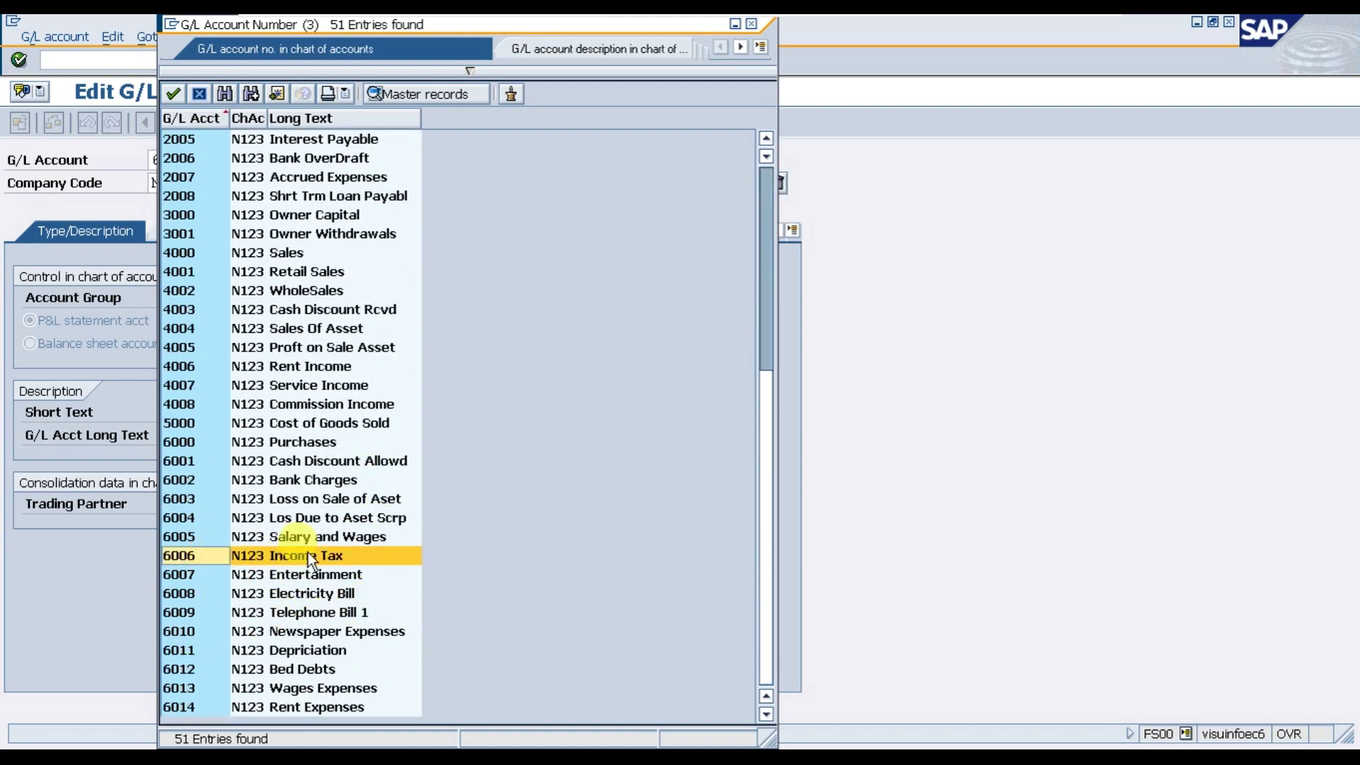
left_click(197, 92)
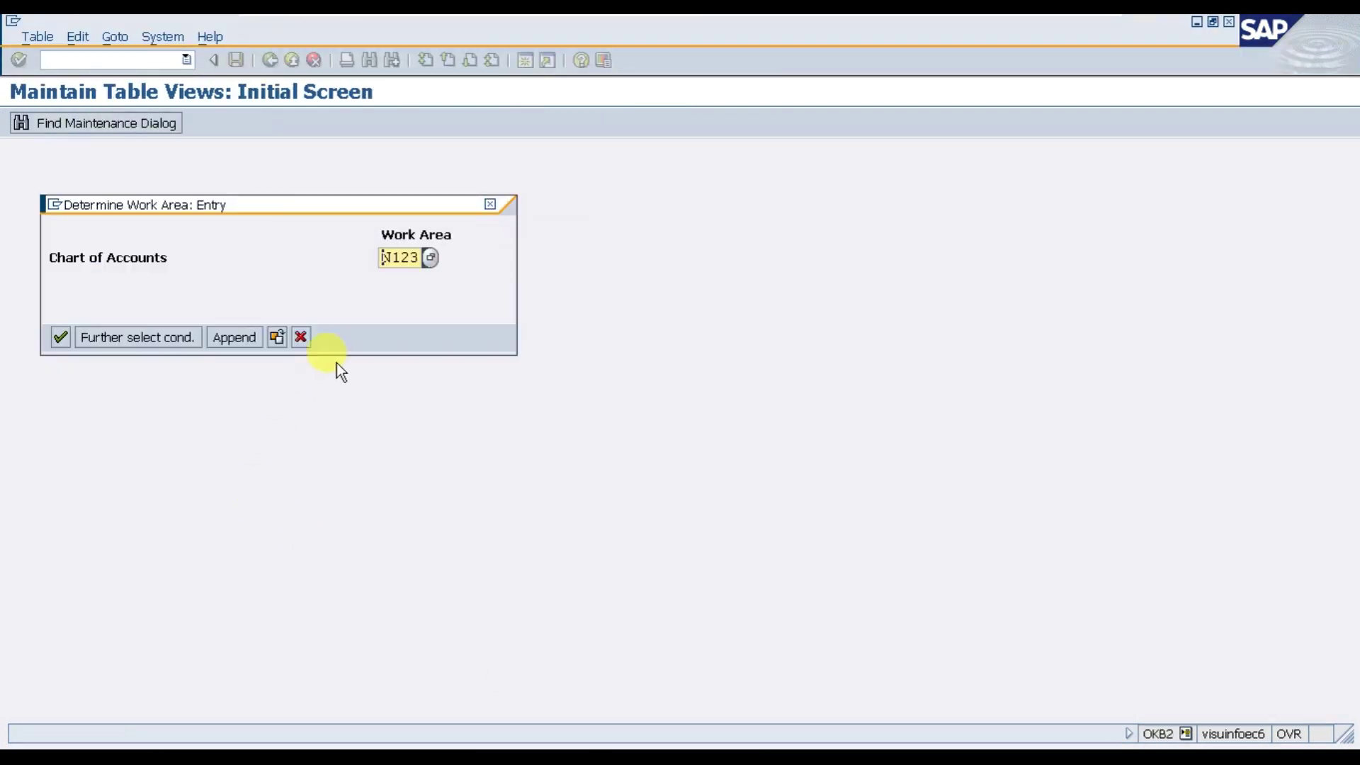
Exit the pending work area entry, rerun Make Default Settings and confirm chart of accounts N123 as the work area.
left_click(301, 337)
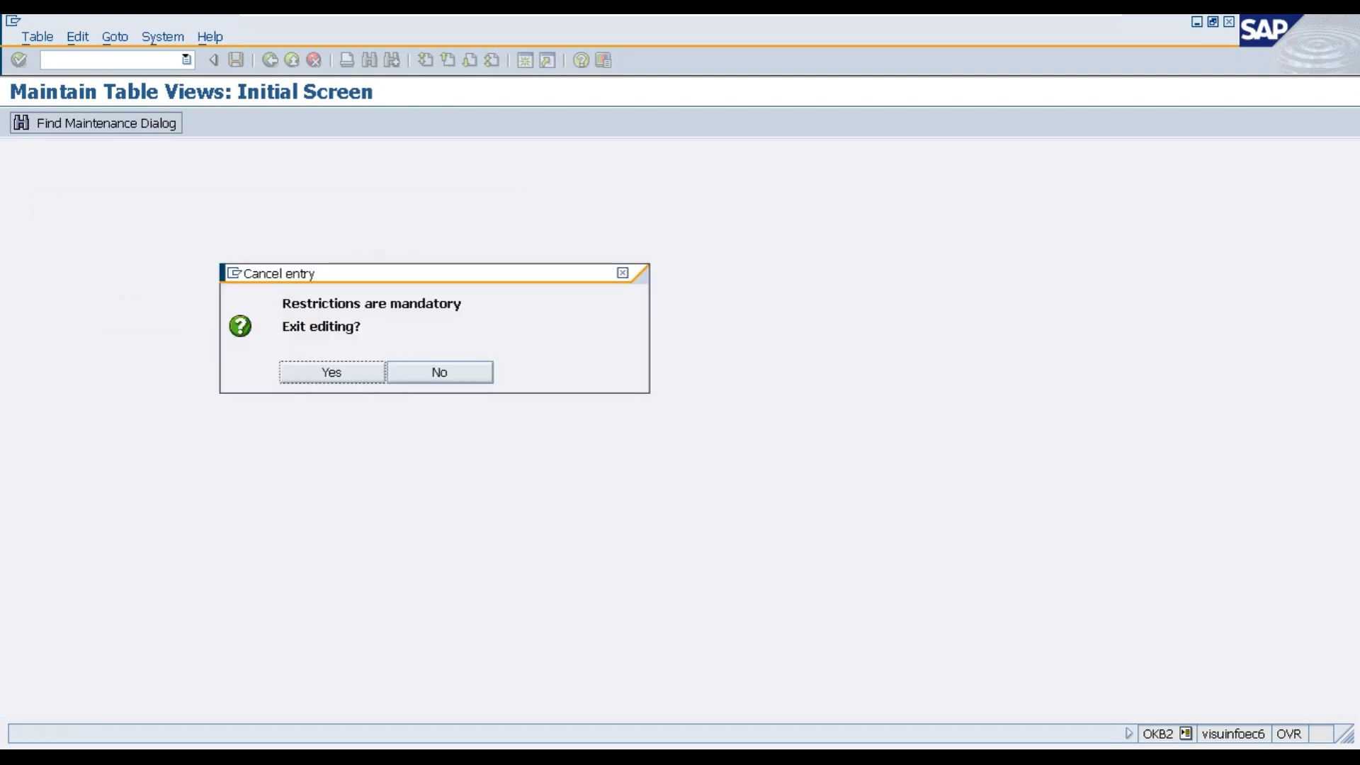
left_click(332, 373)
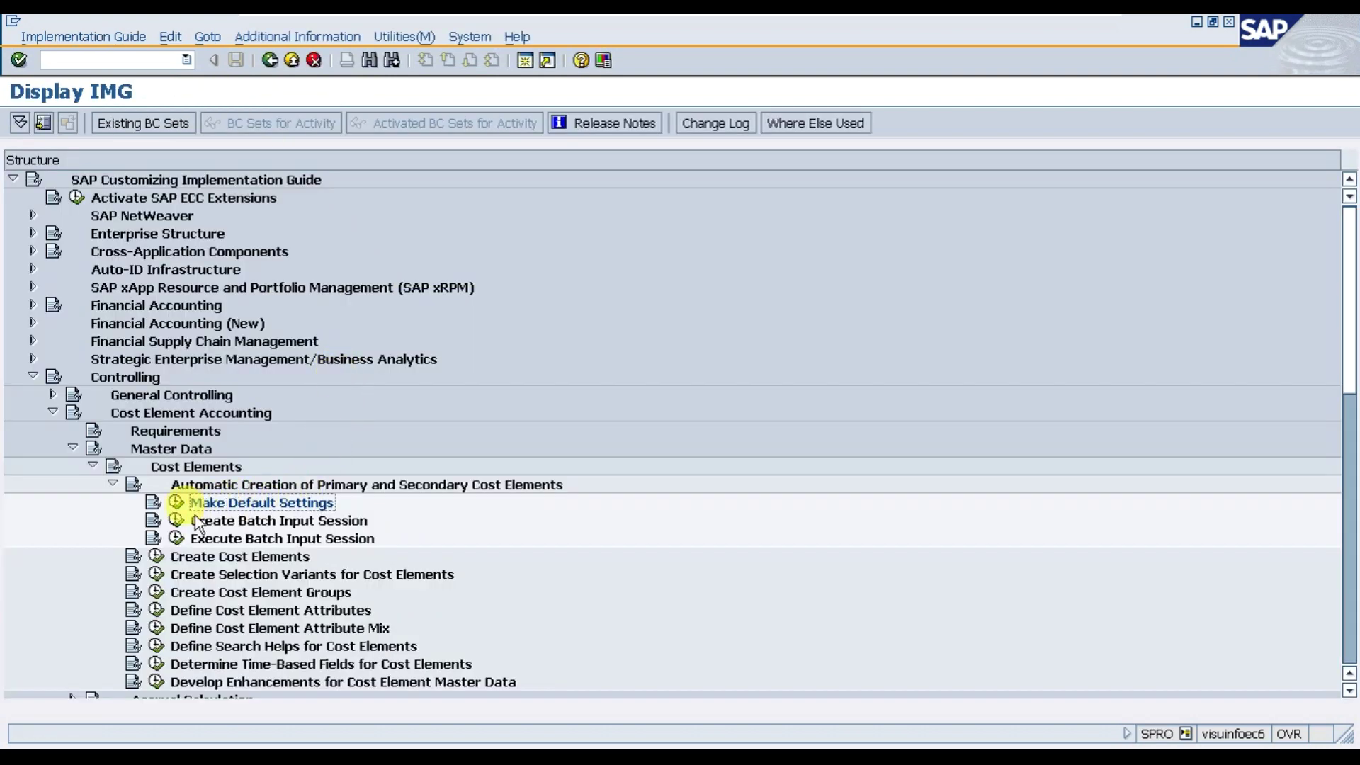
left_click(213, 503)
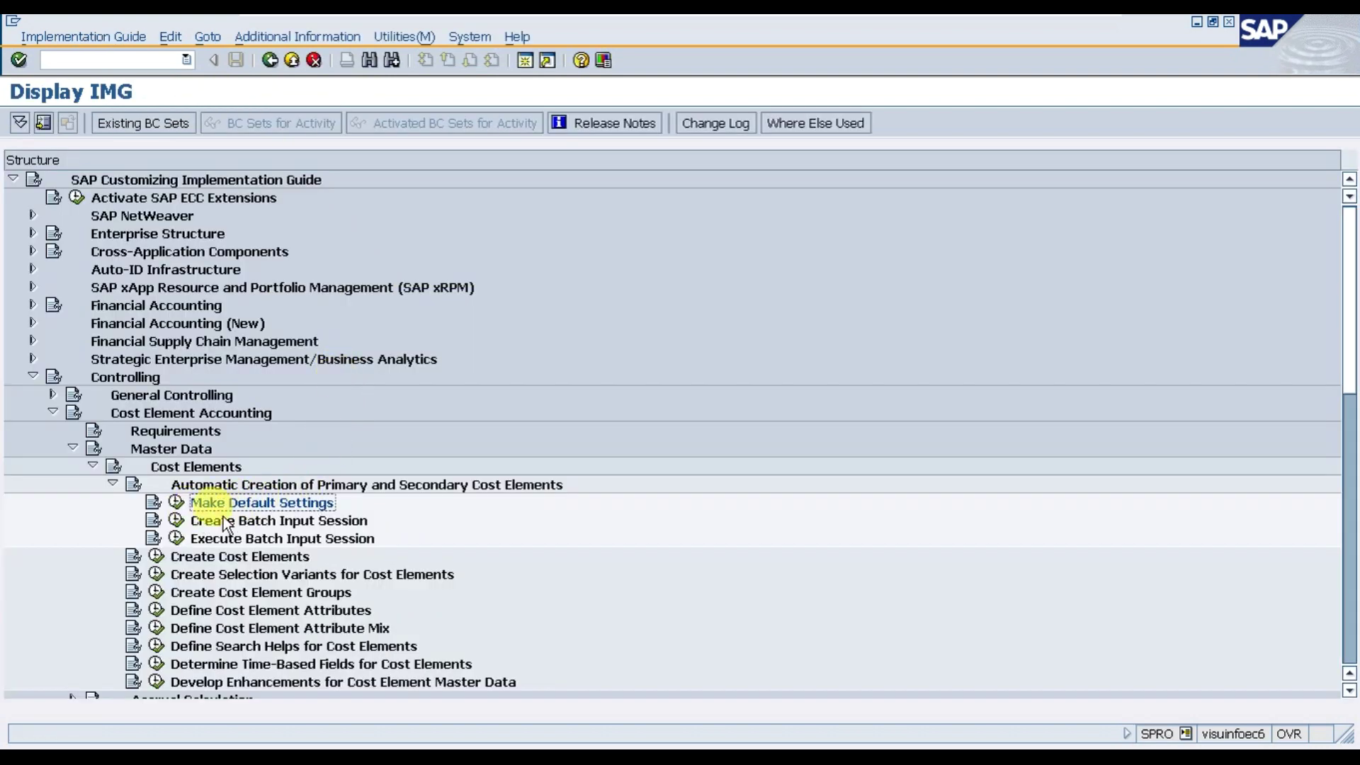
left_click(177, 504)
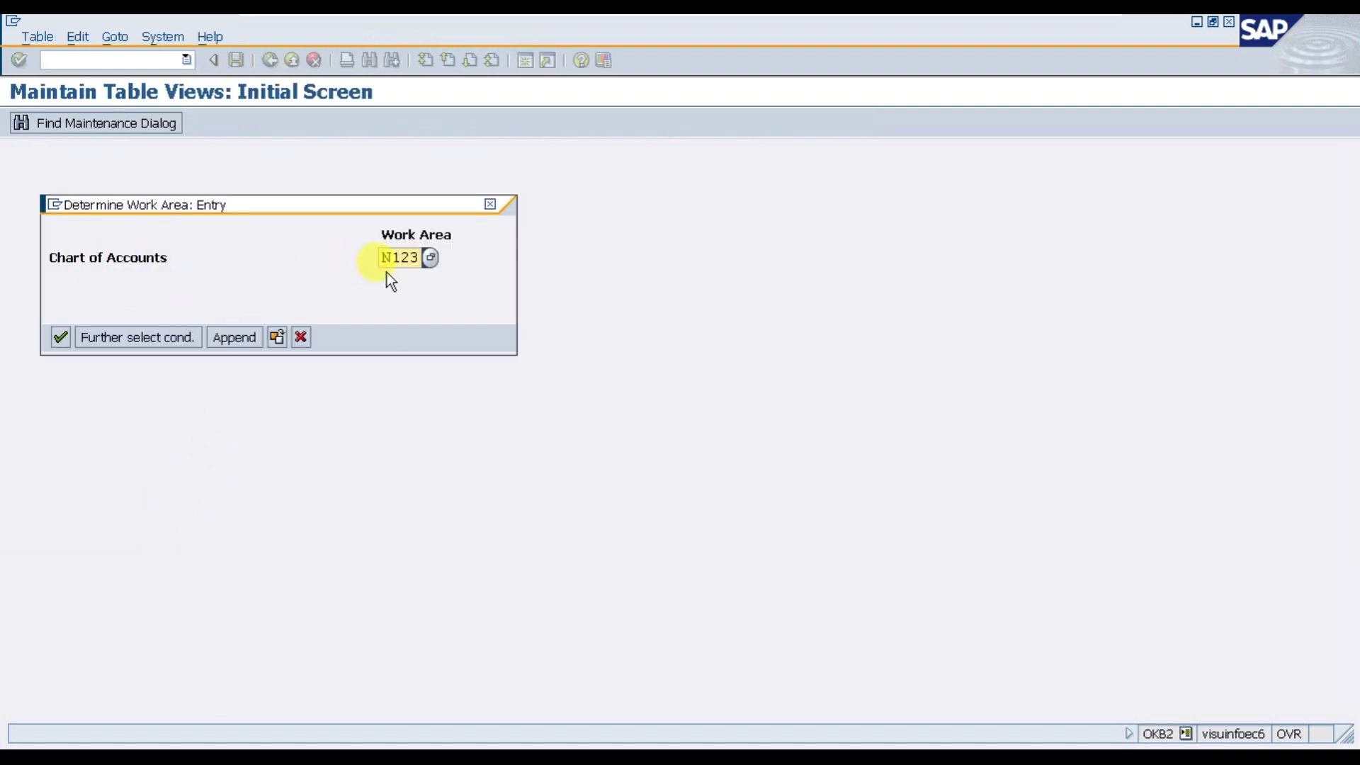
left_click(59, 337)
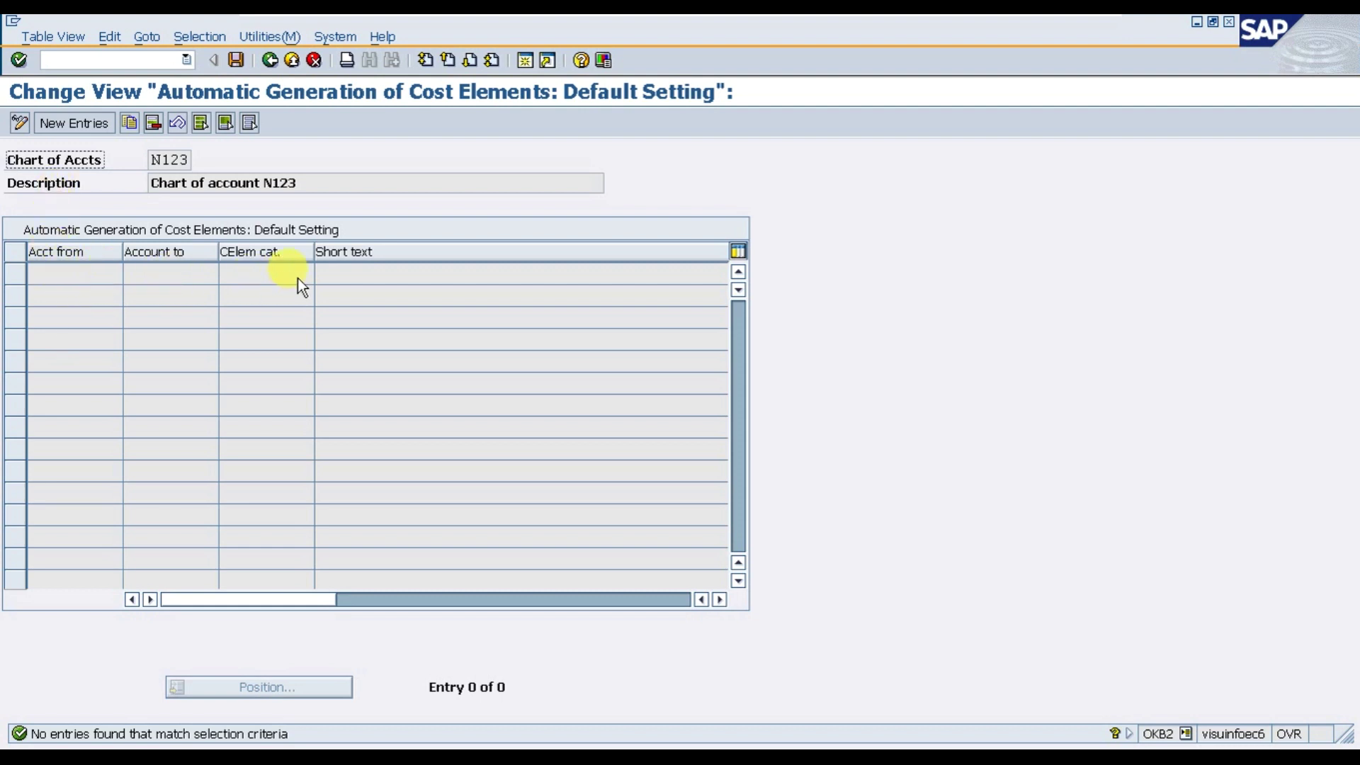
Add a new default-setting entry for chart N123 with G/L account 6005 Salary and Wages as the starting account.
left_click(92, 133)
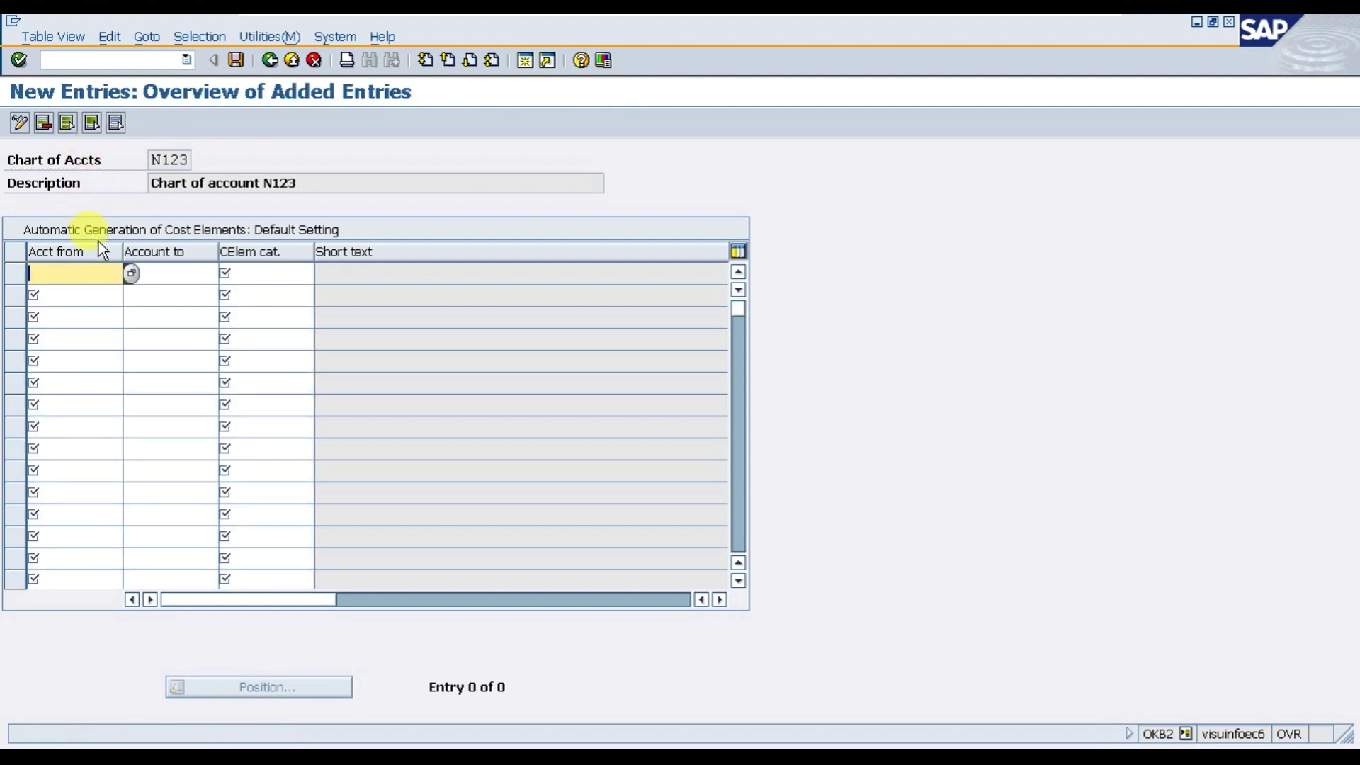
left_click(130, 280)
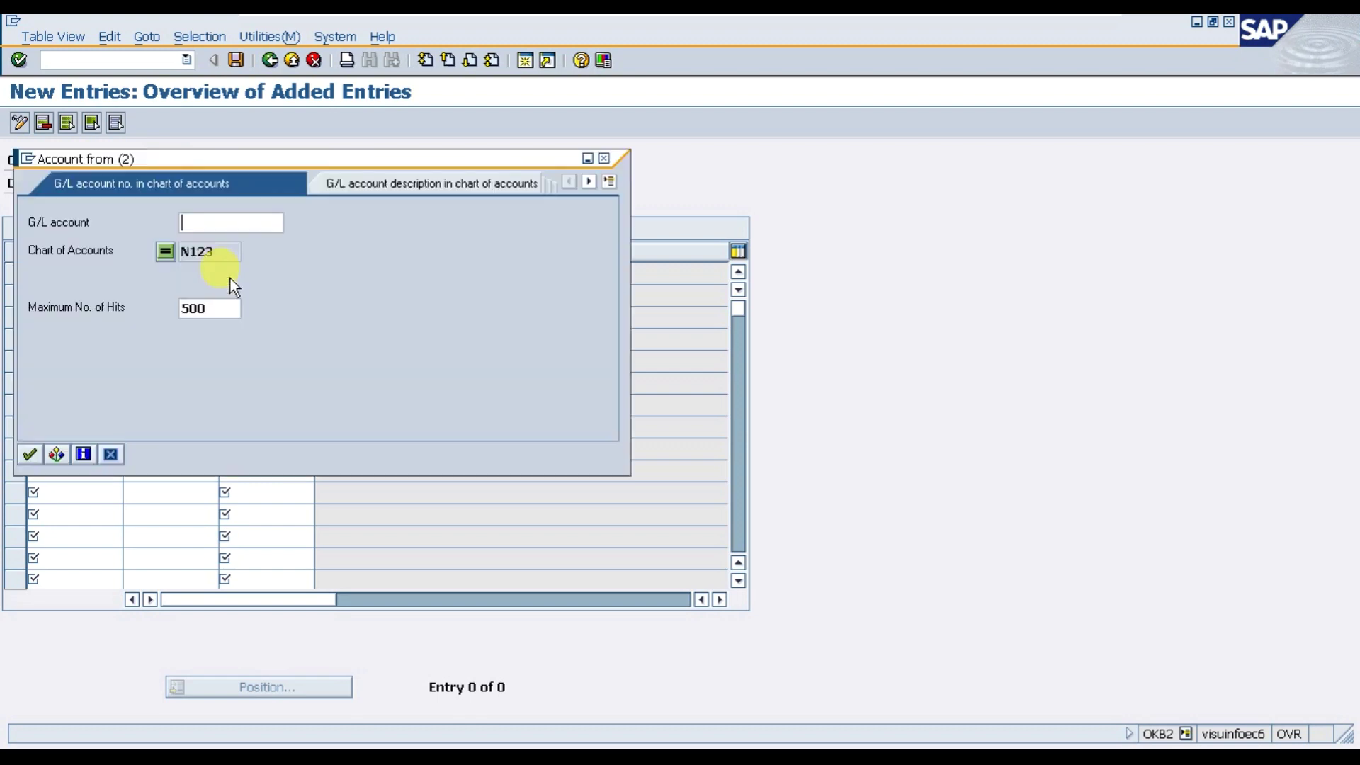
key("Return")
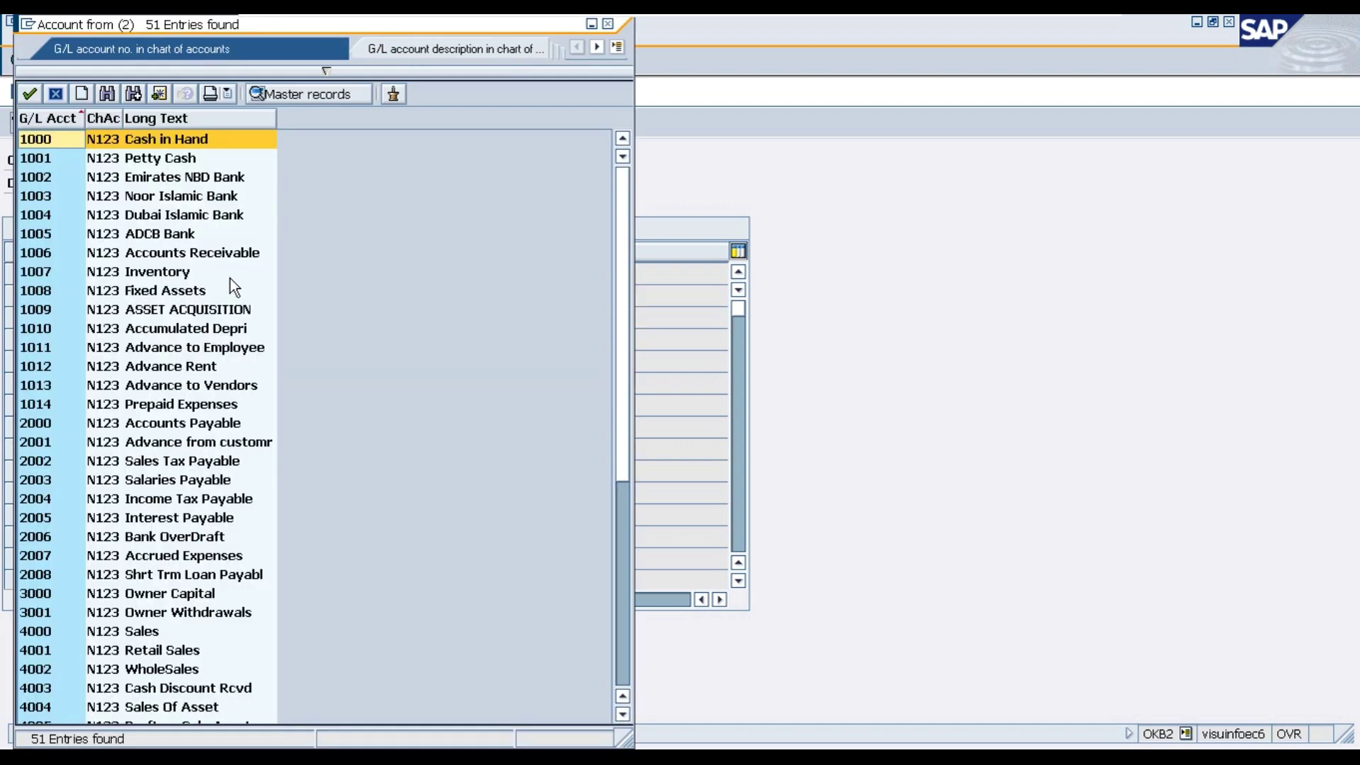
scroll(231, 304, "down", 7)
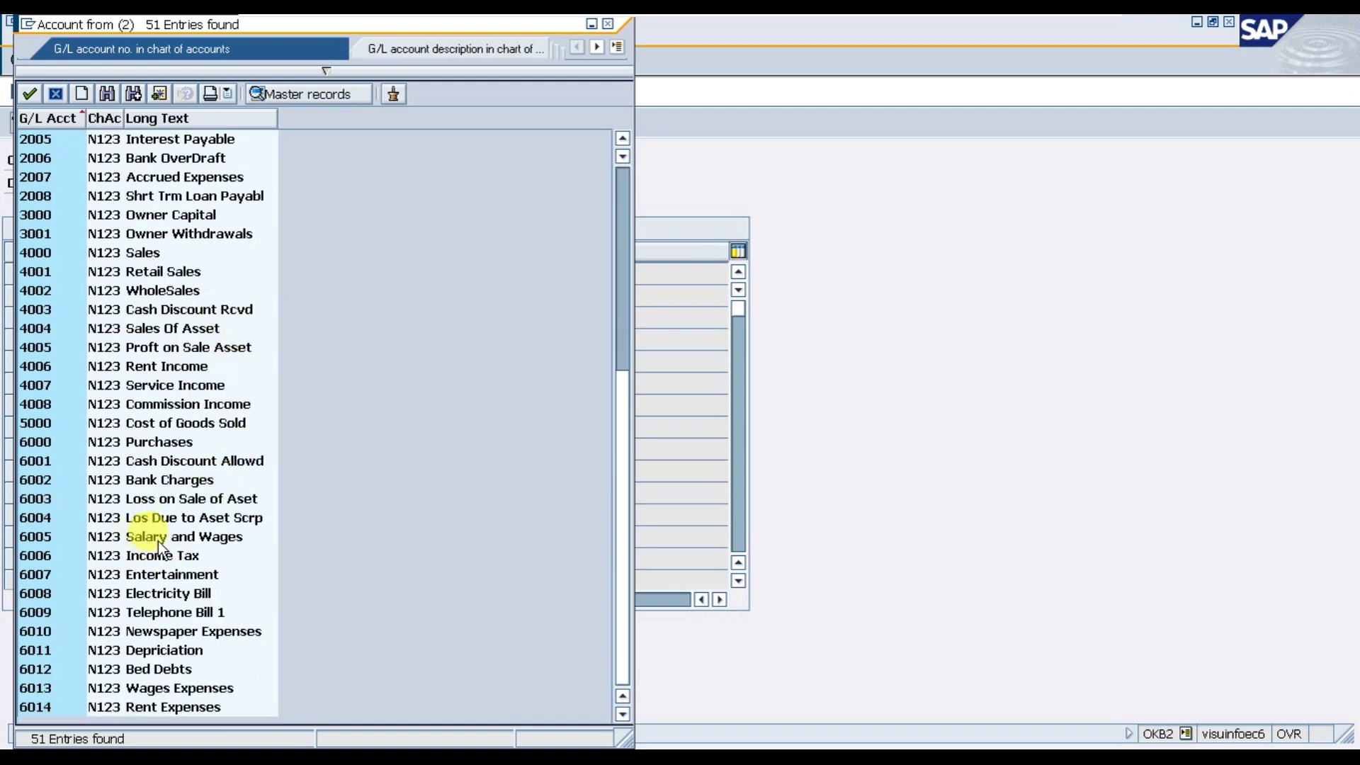
left_click(187, 537)
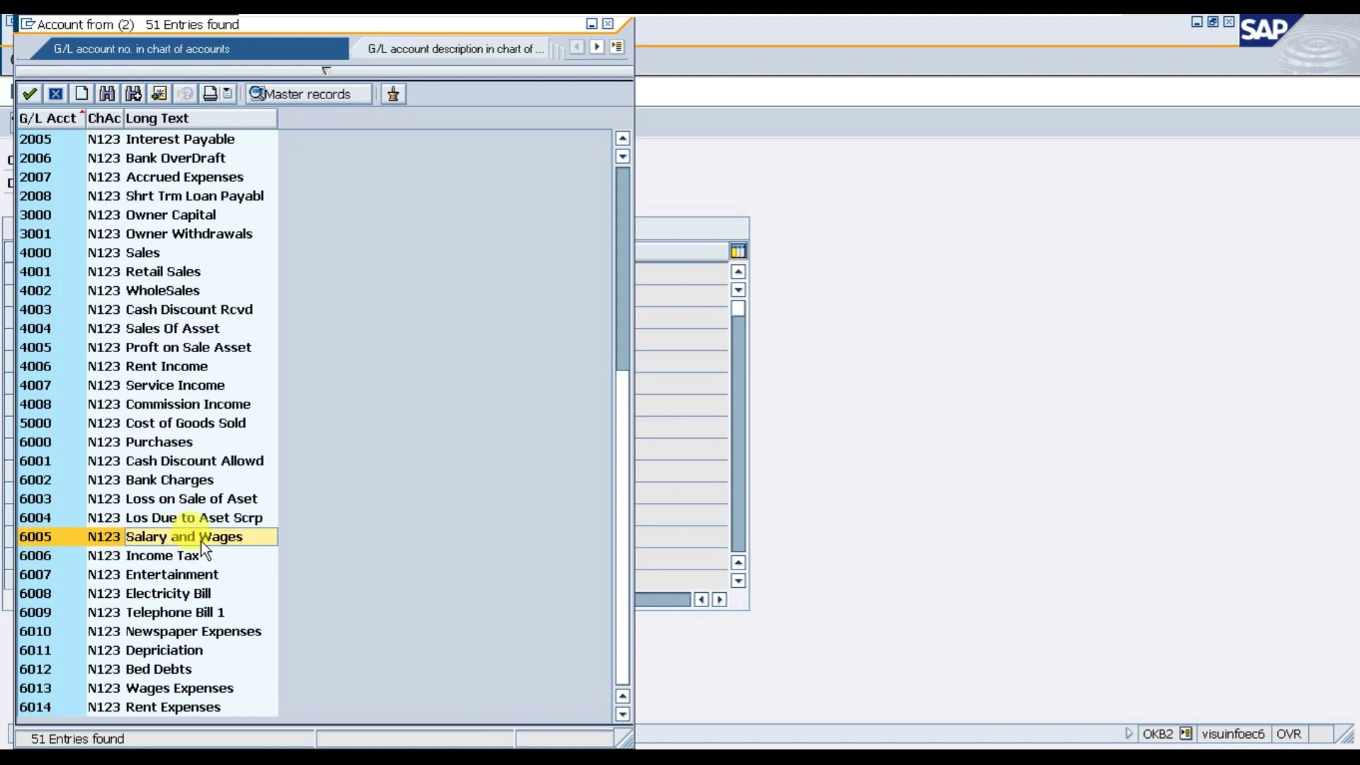
double_click(199, 542)
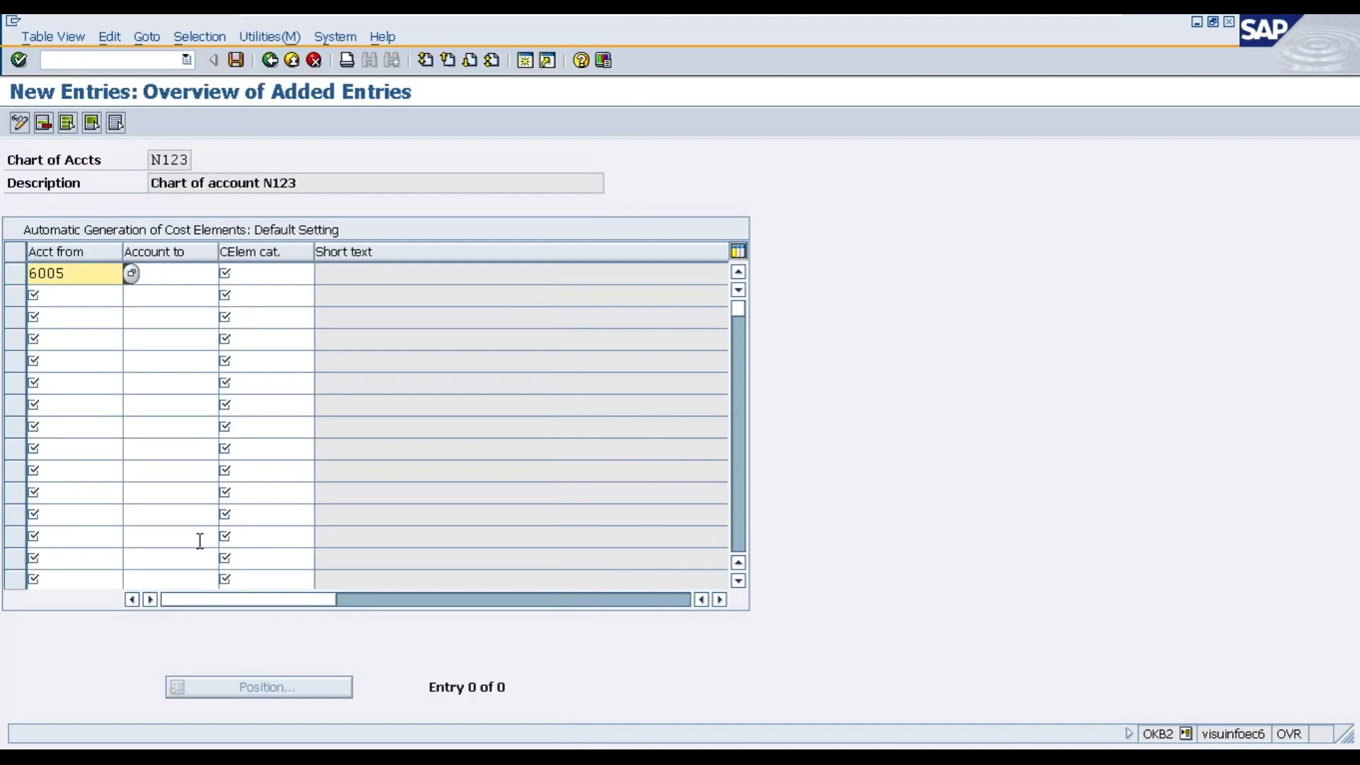
Set the first entry's ending account to 6009 and its cost element category to 1, Primary costs/cost-reducing revenues.
left_click(195, 279)
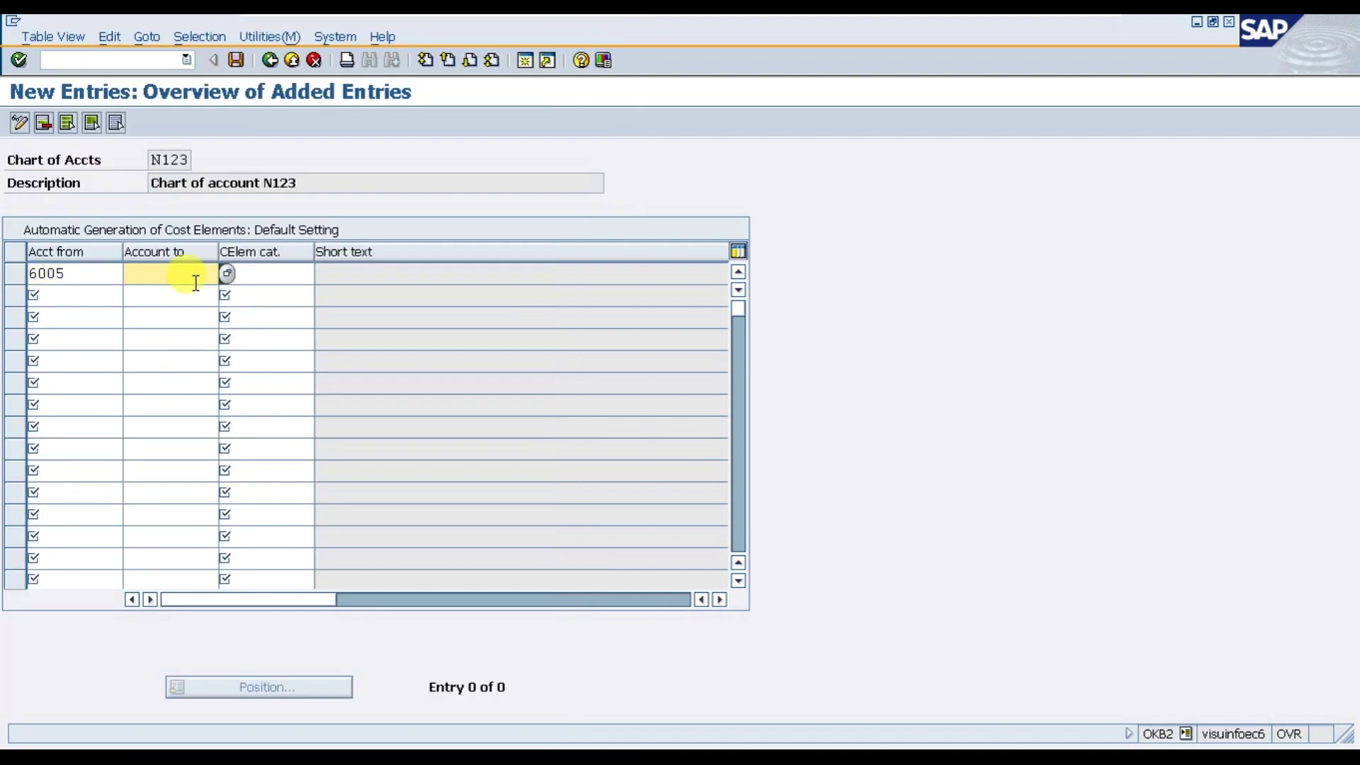
type("6009")
left_click(294, 274)
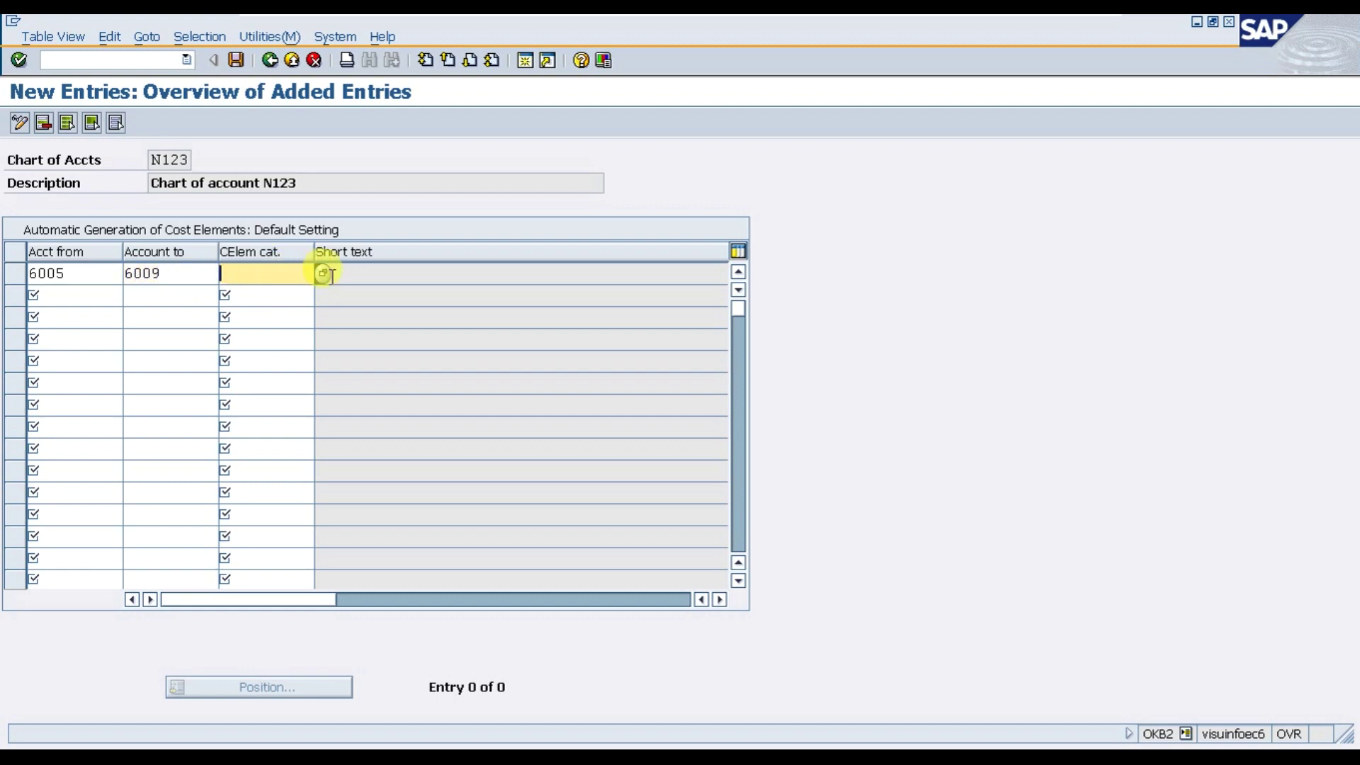
left_click(322, 273)
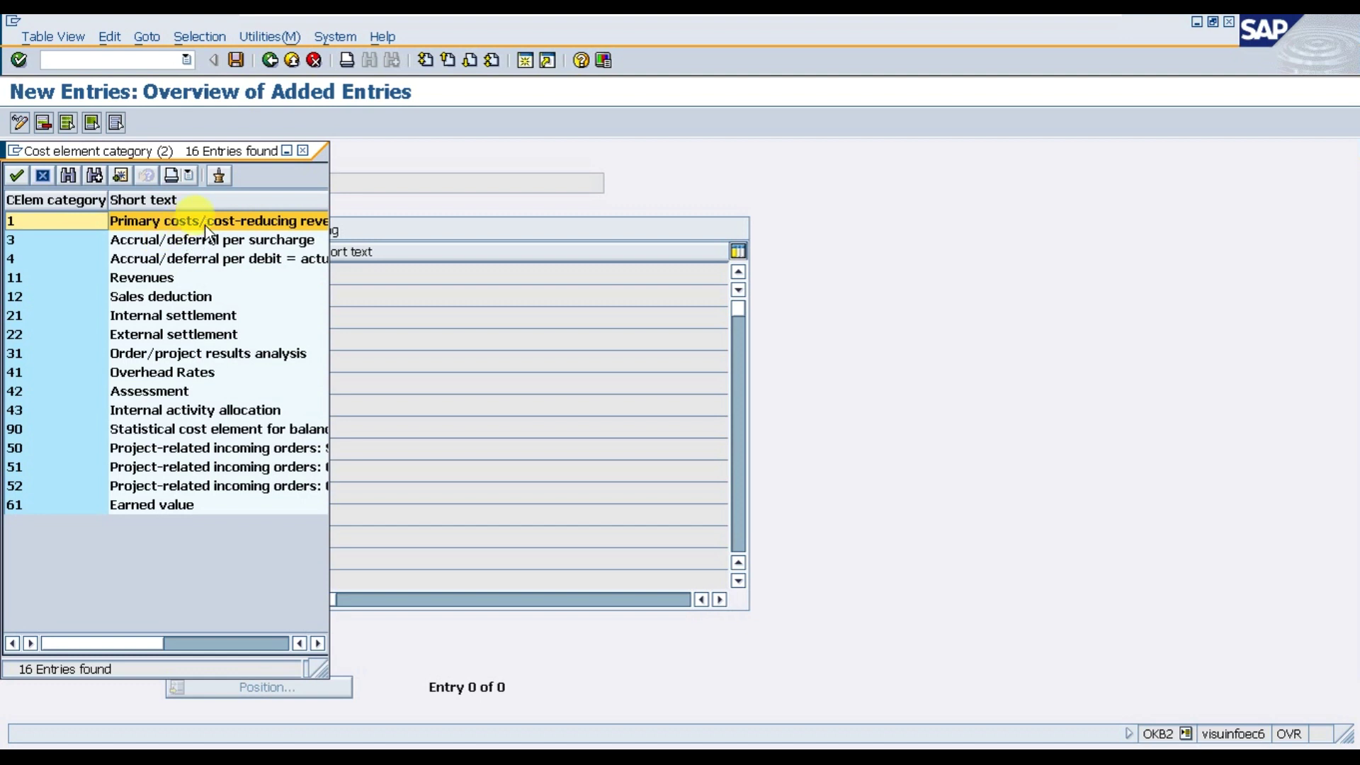
left_click(17, 175)
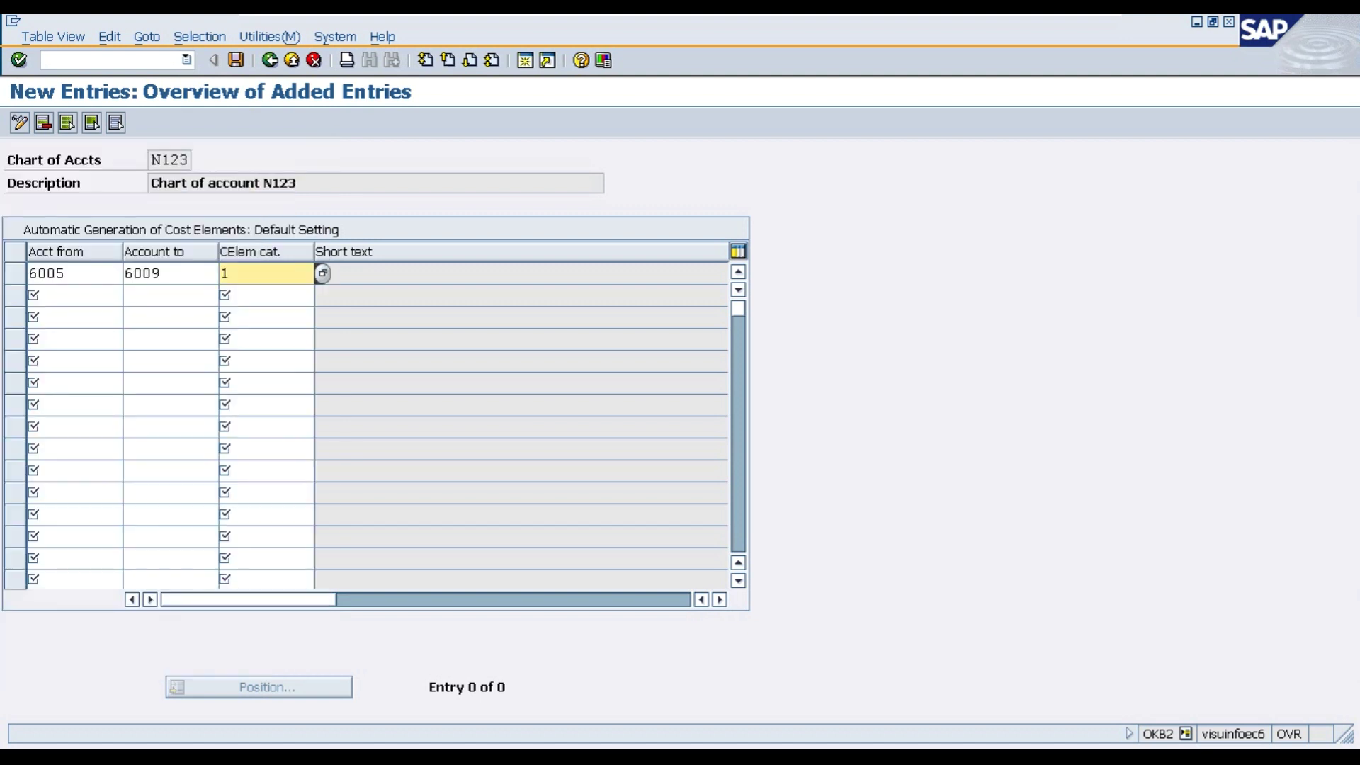
Choose G/L account 4001 Retail Sales as the starting account of the second entry.
left_click(97, 295)
left_click(134, 299)
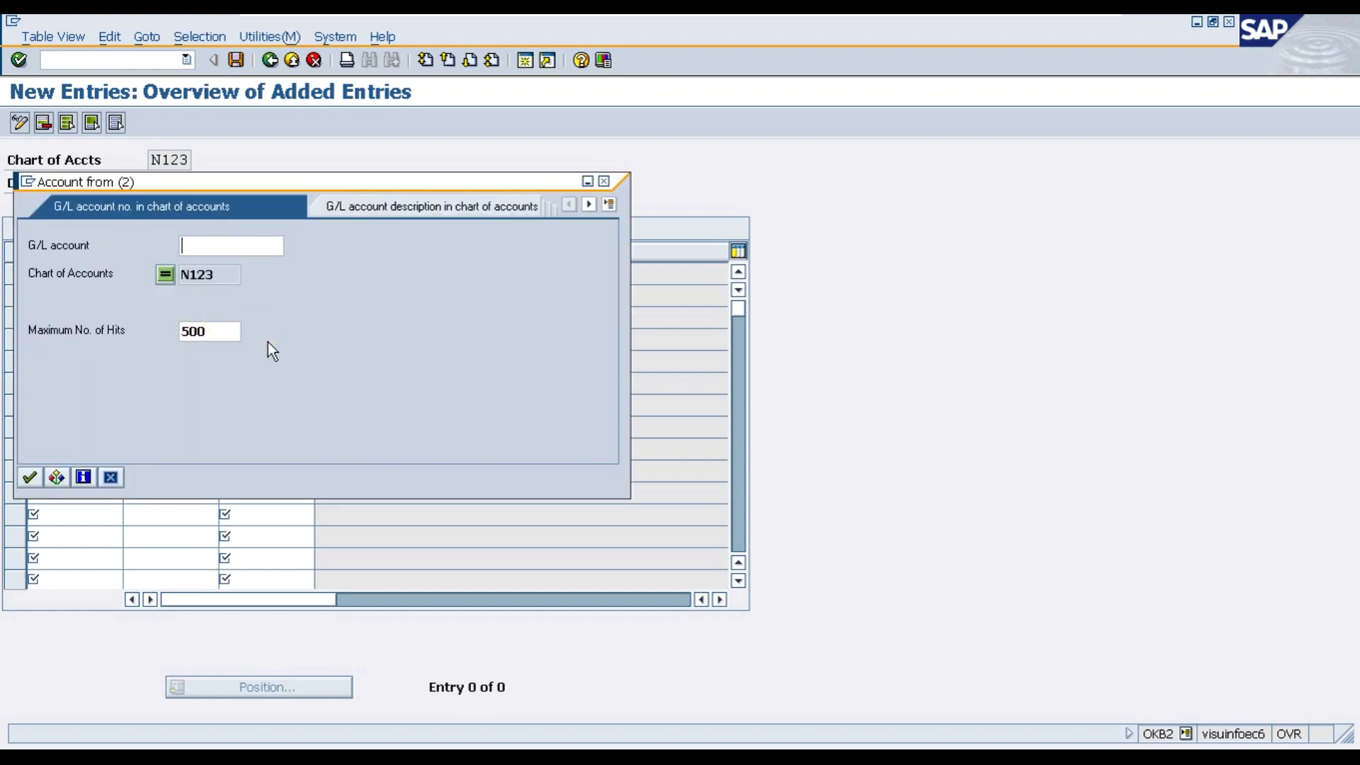
key("Return")
scroll(126, 437, "down", 4)
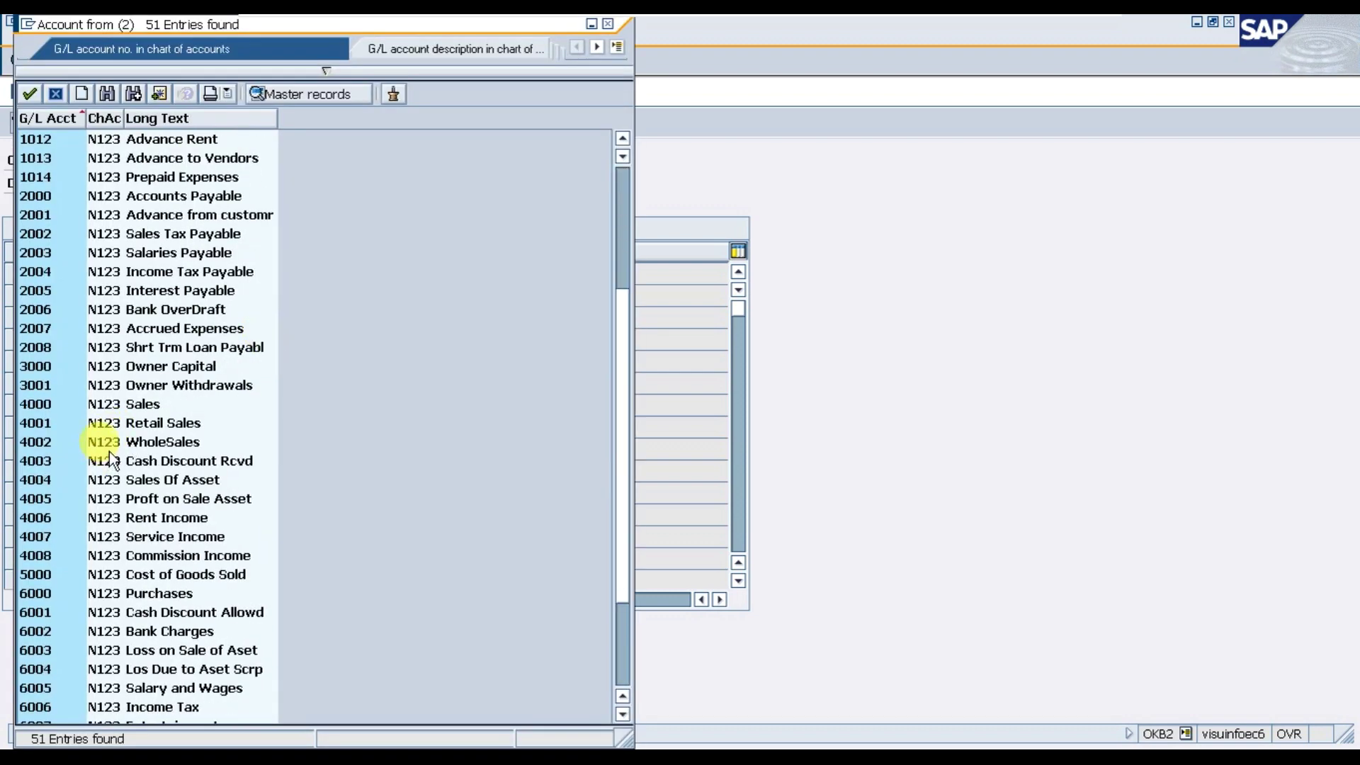
left_click(136, 425)
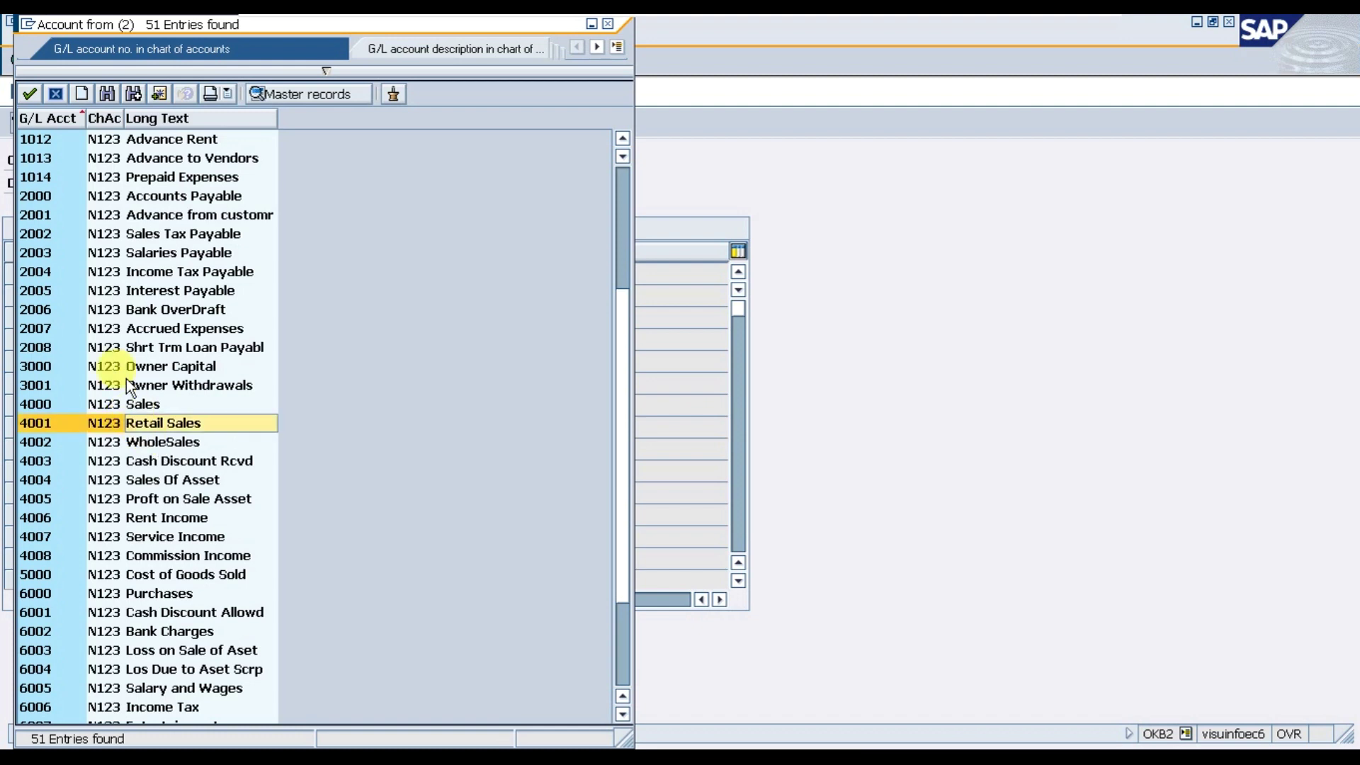
left_click(29, 94)
Set the second entry's ending account to 4002 and its cost element category to 11, Revenues.
left_click(180, 299)
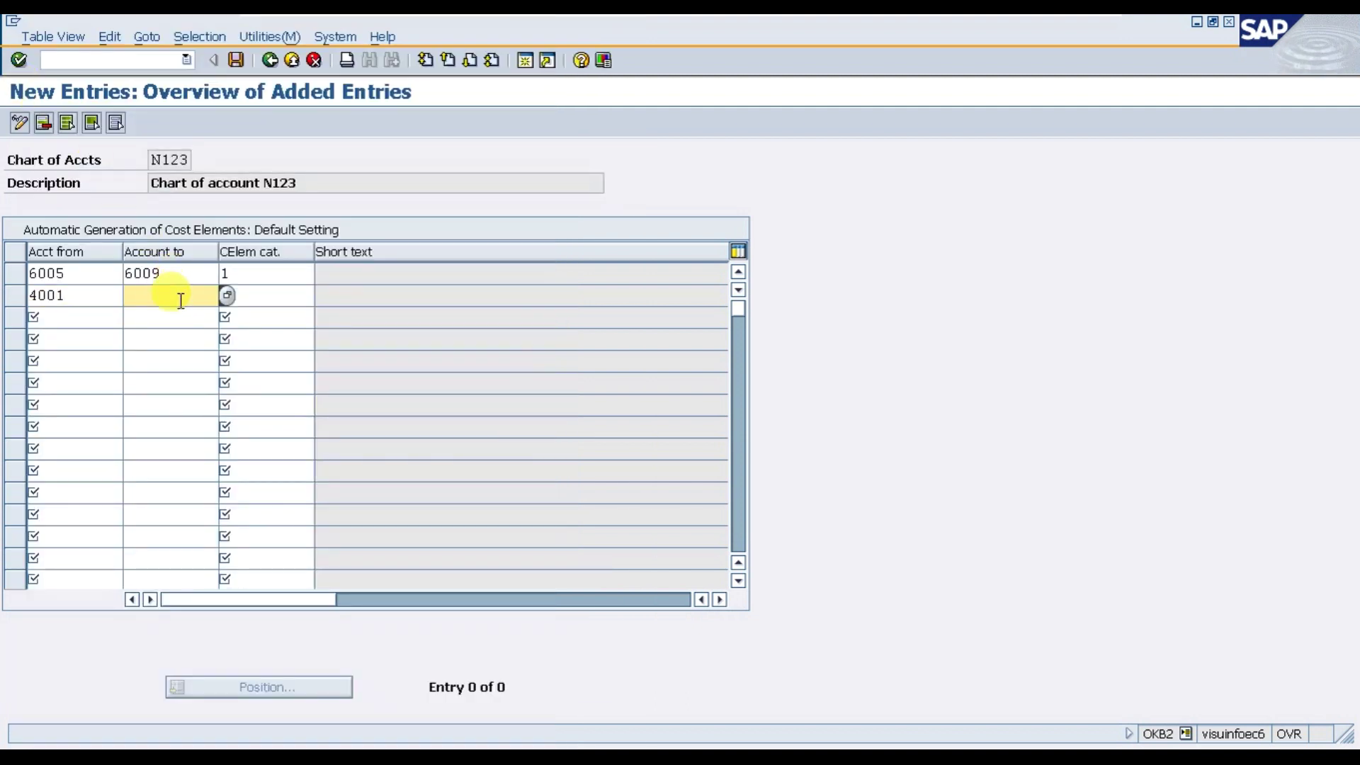
type("4002")
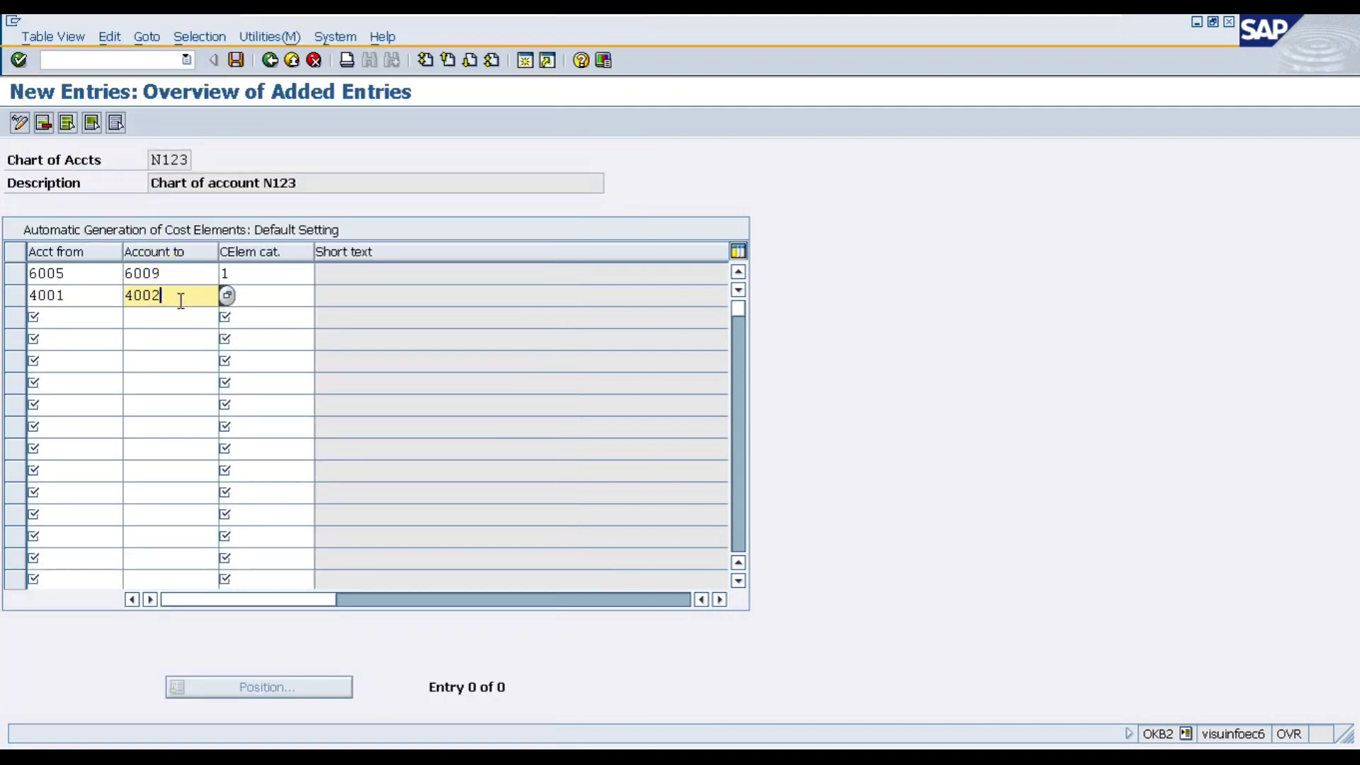
key("Tab")
key("F4")
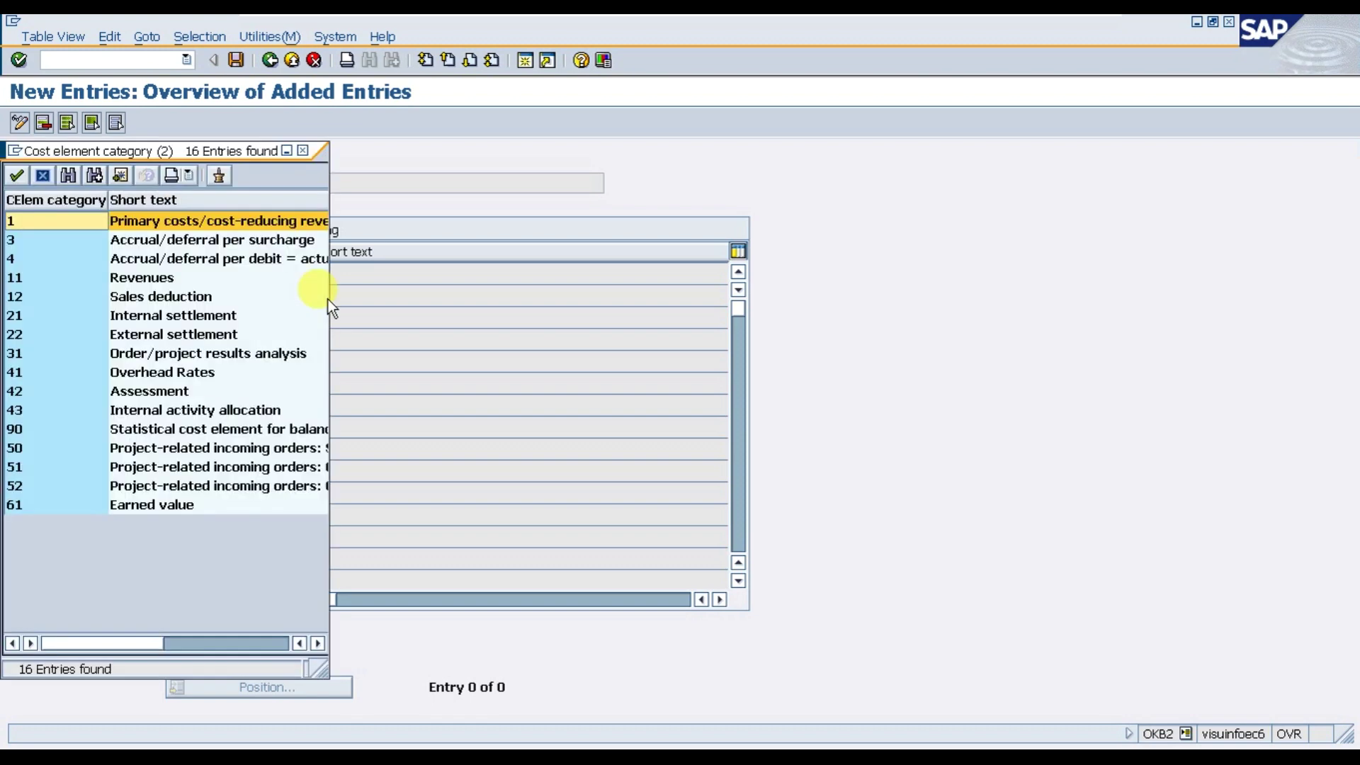
left_click(165, 282)
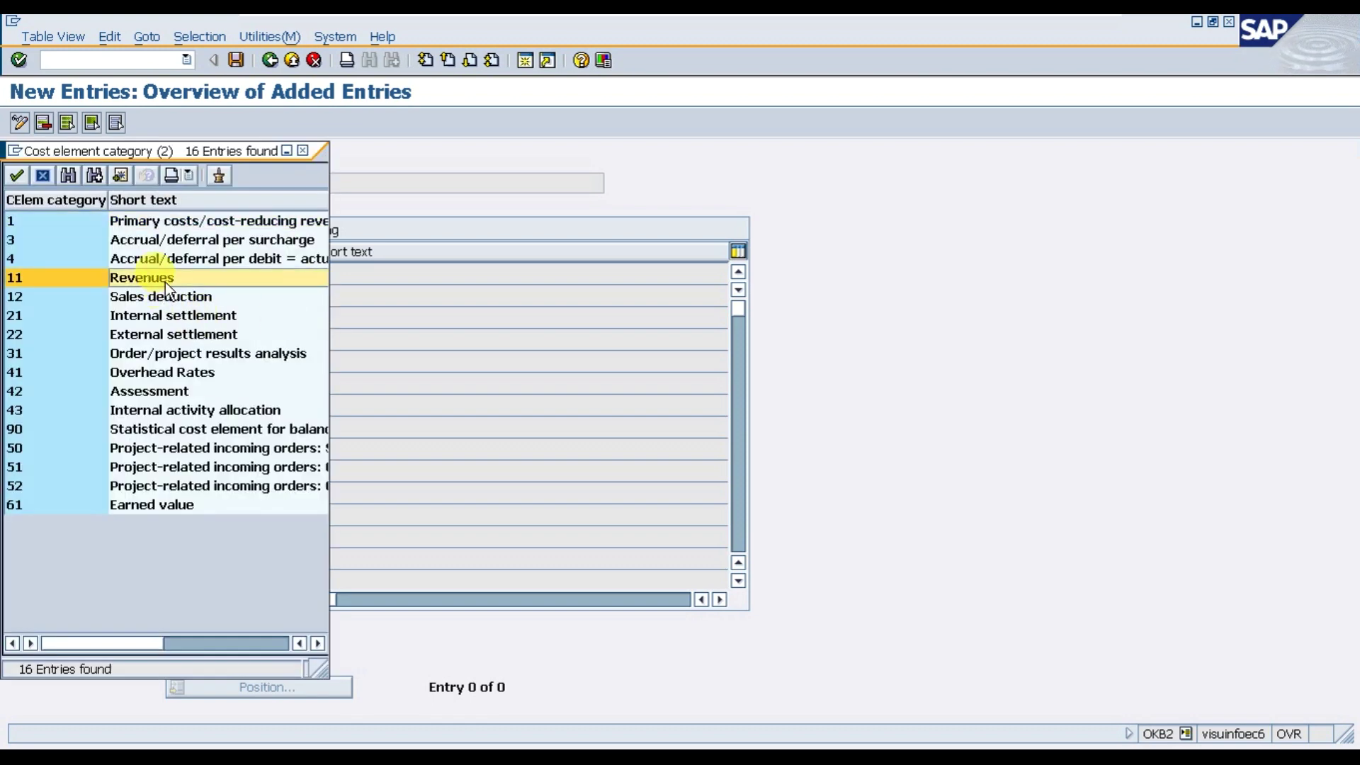
double_click(165, 282)
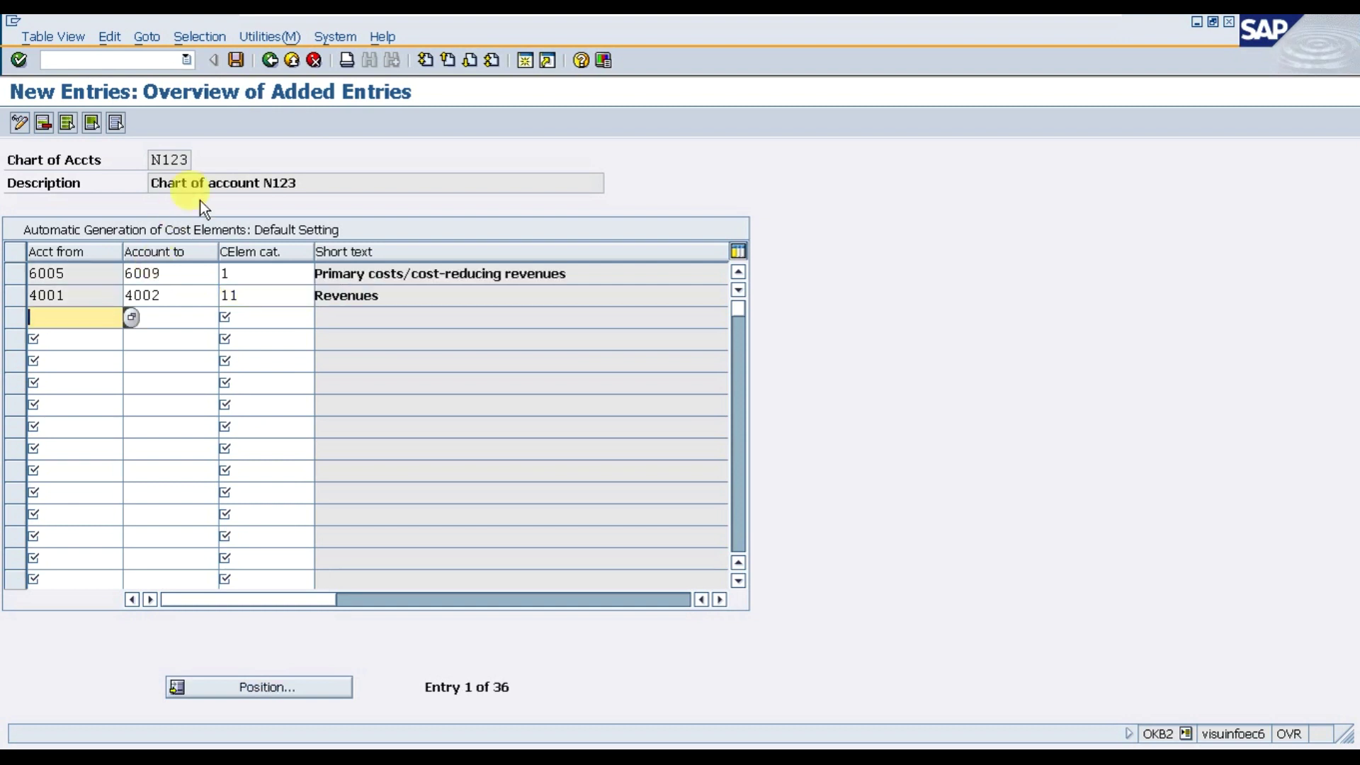
Save the default settings under the proposed customizing request and return to the implementation guide.
left_click(236, 60)
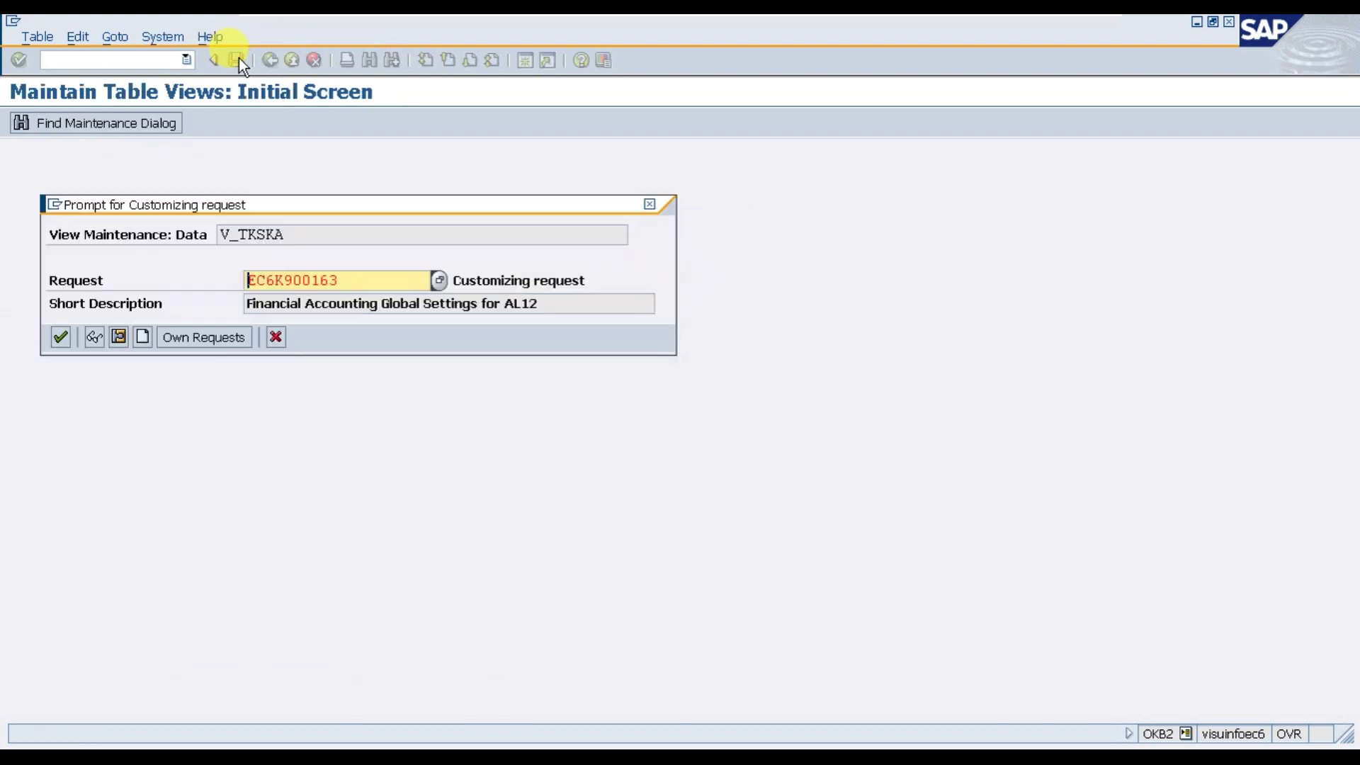
key("Return")
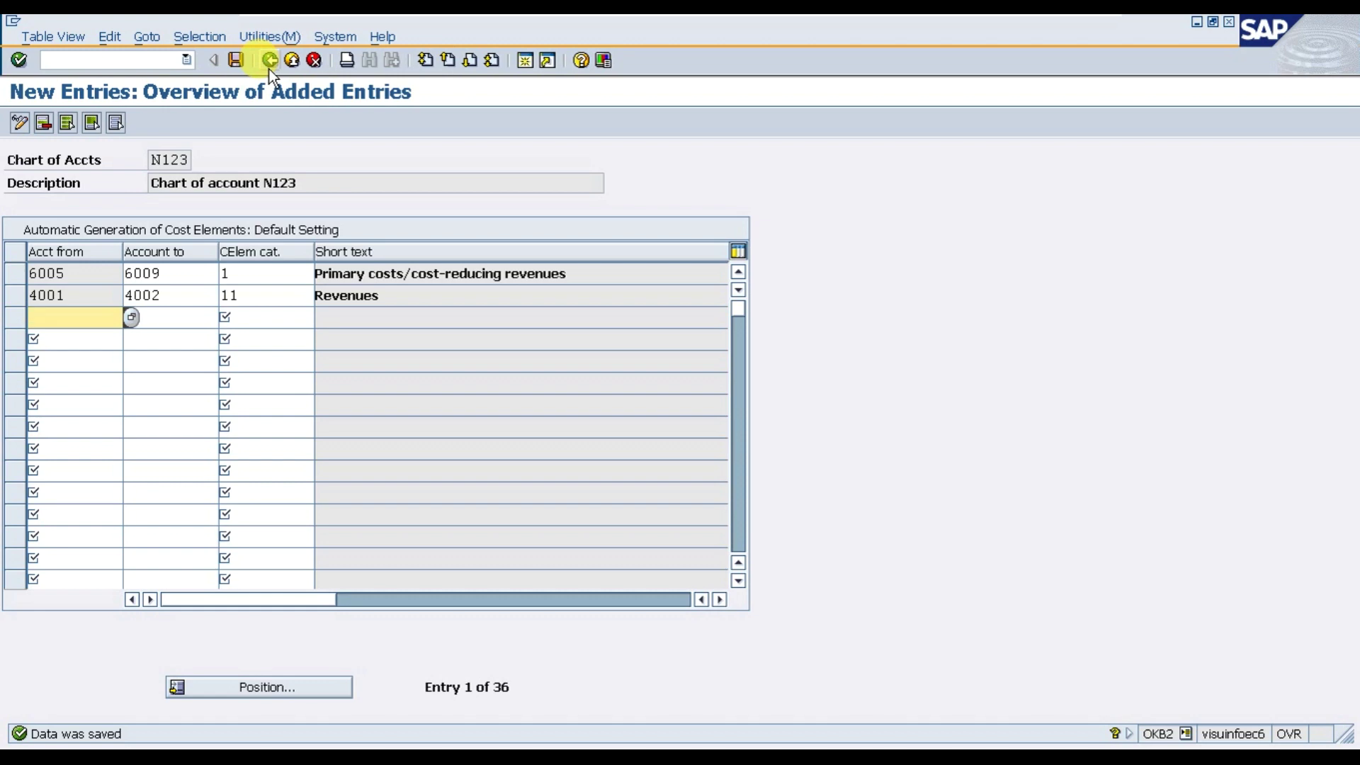
left_click(269, 60)
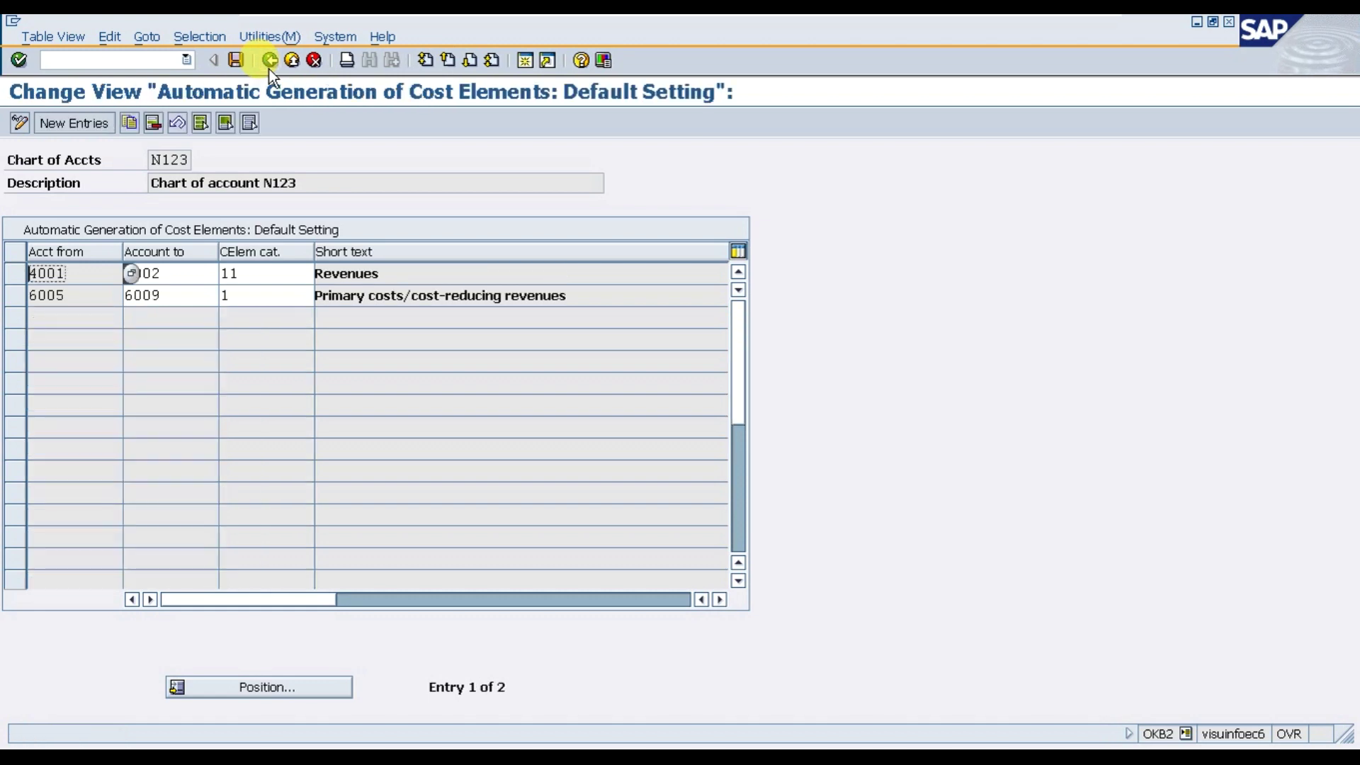
left_click(270, 62)
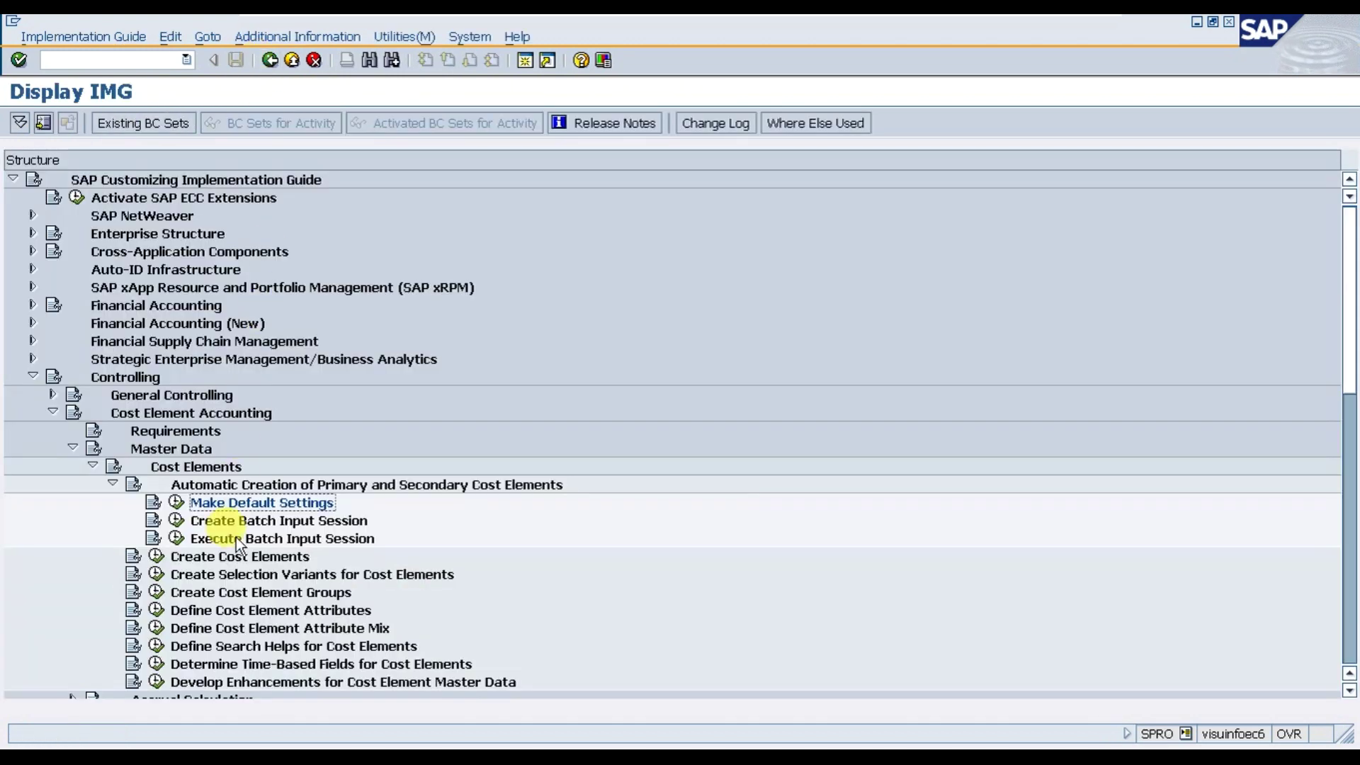
Create batch input session SAPUSER for controlling area N00, valid 01.01.2020 to 31.12.9999, and return to the implementation guide.
left_click(176, 521)
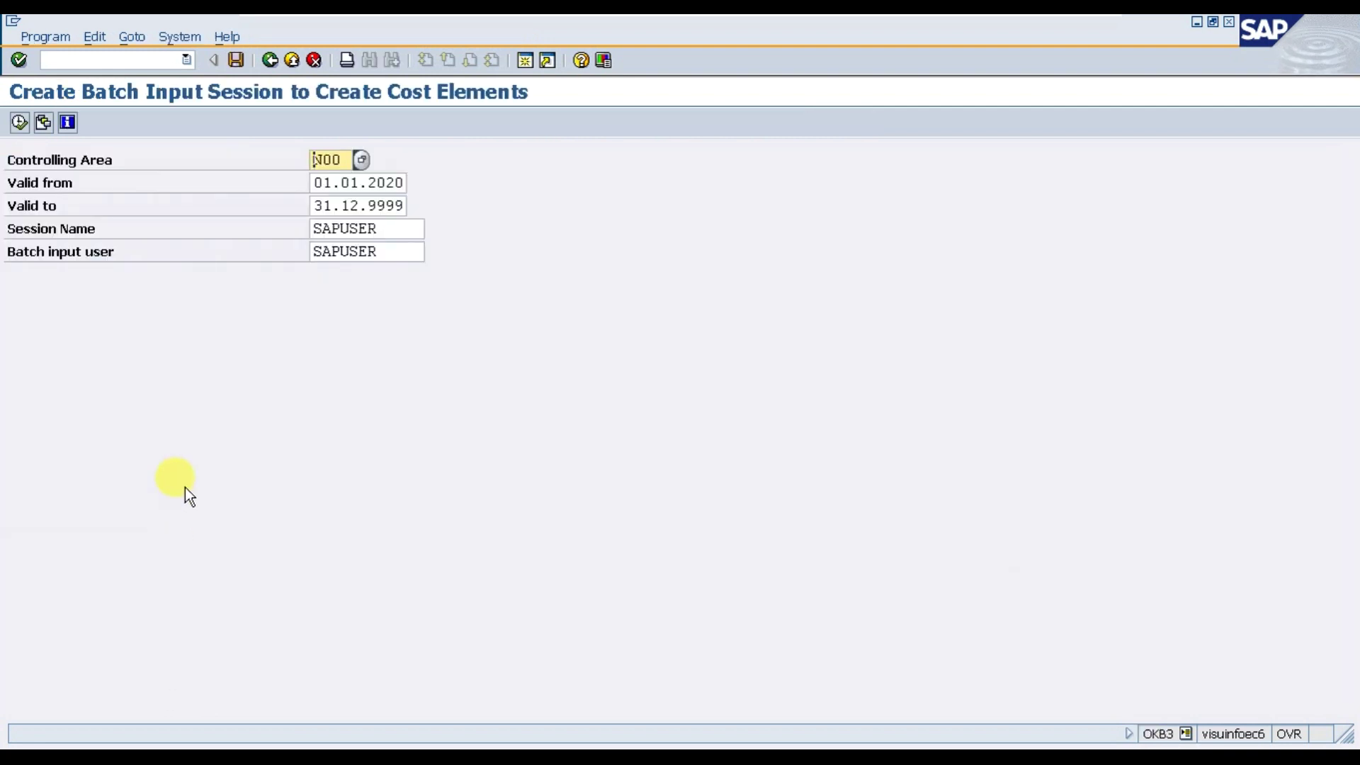
left_click(360, 184)
left_click(367, 205)
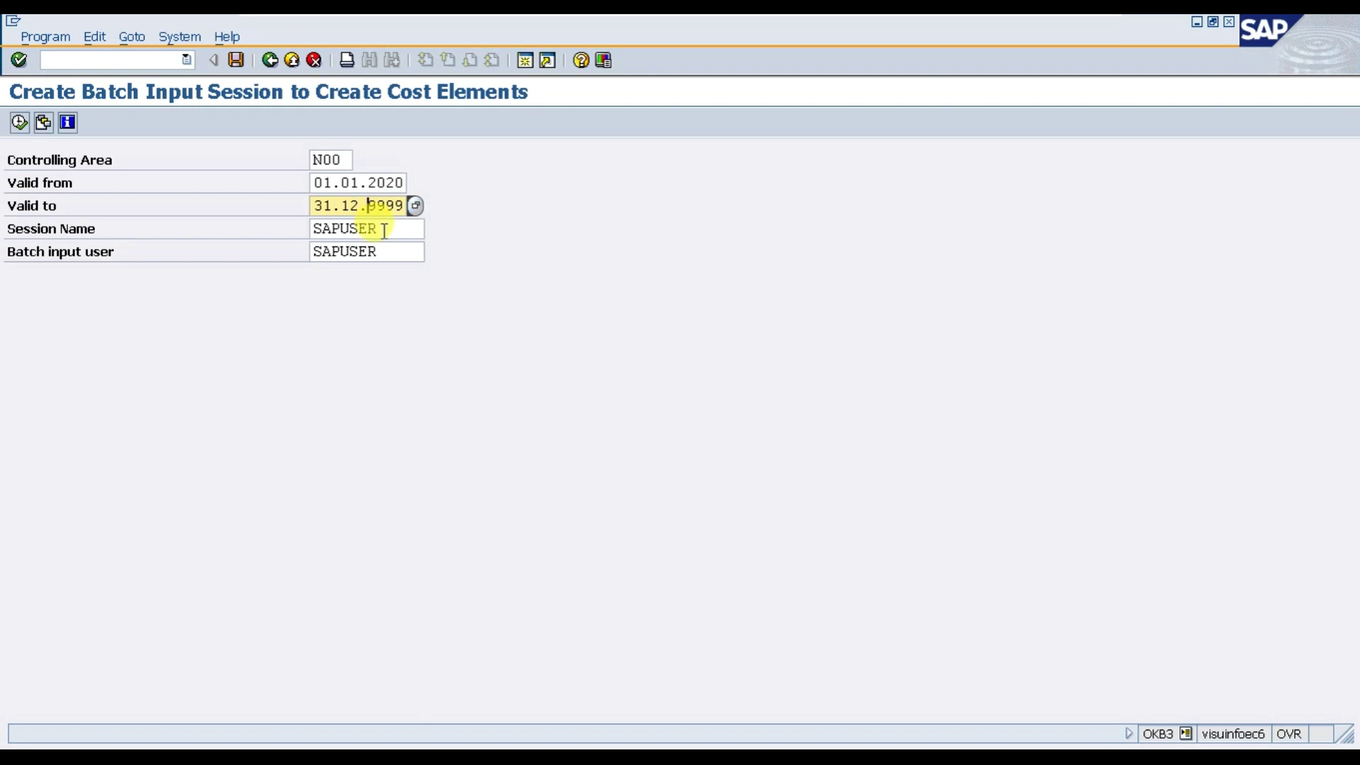
left_click(386, 230)
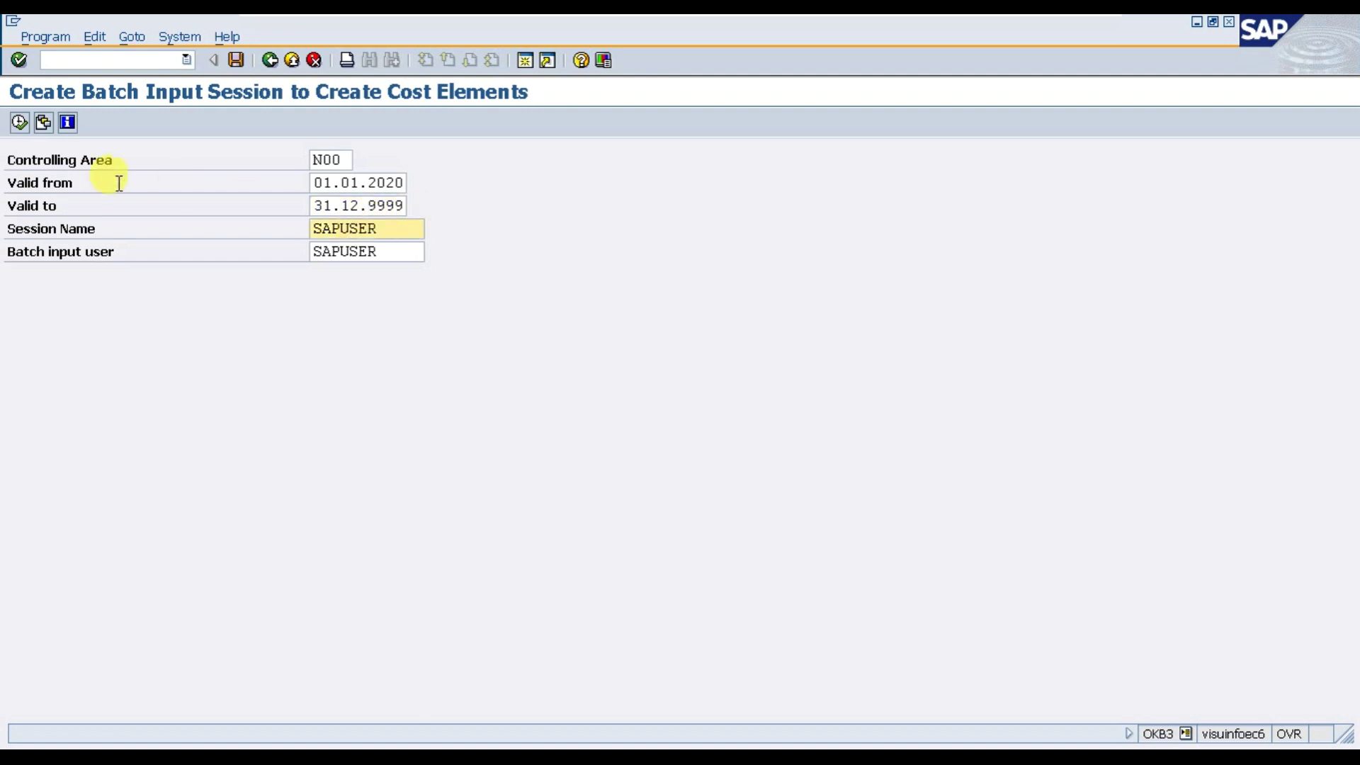
left_click(16, 128)
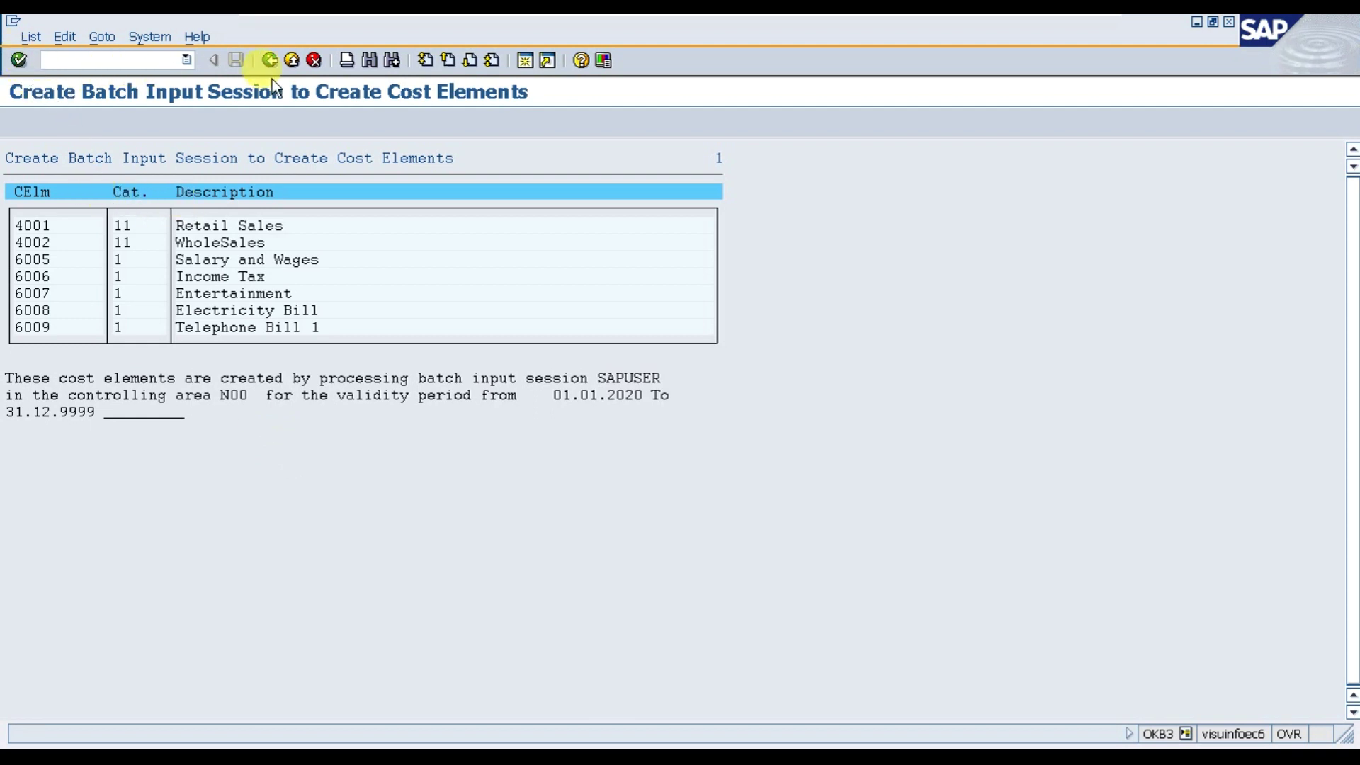
left_click(271, 61)
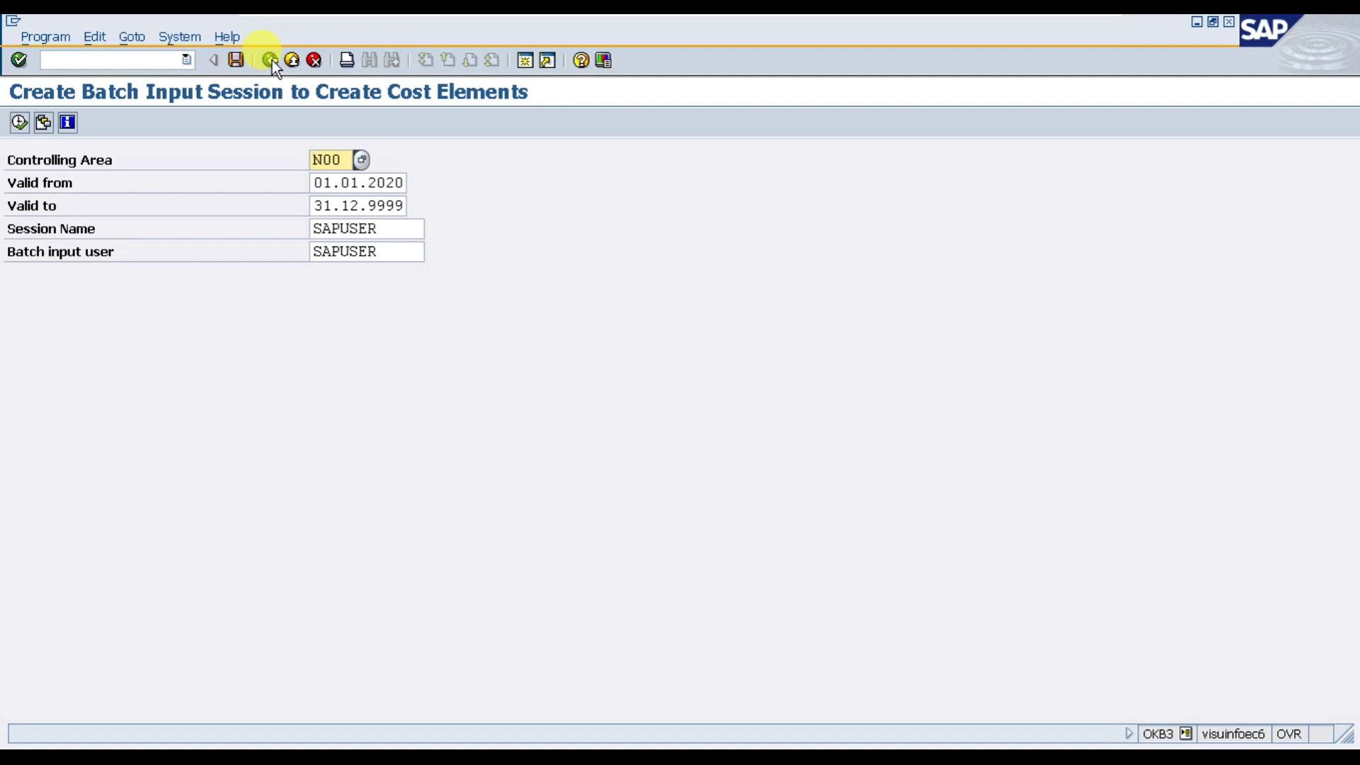
left_click(271, 61)
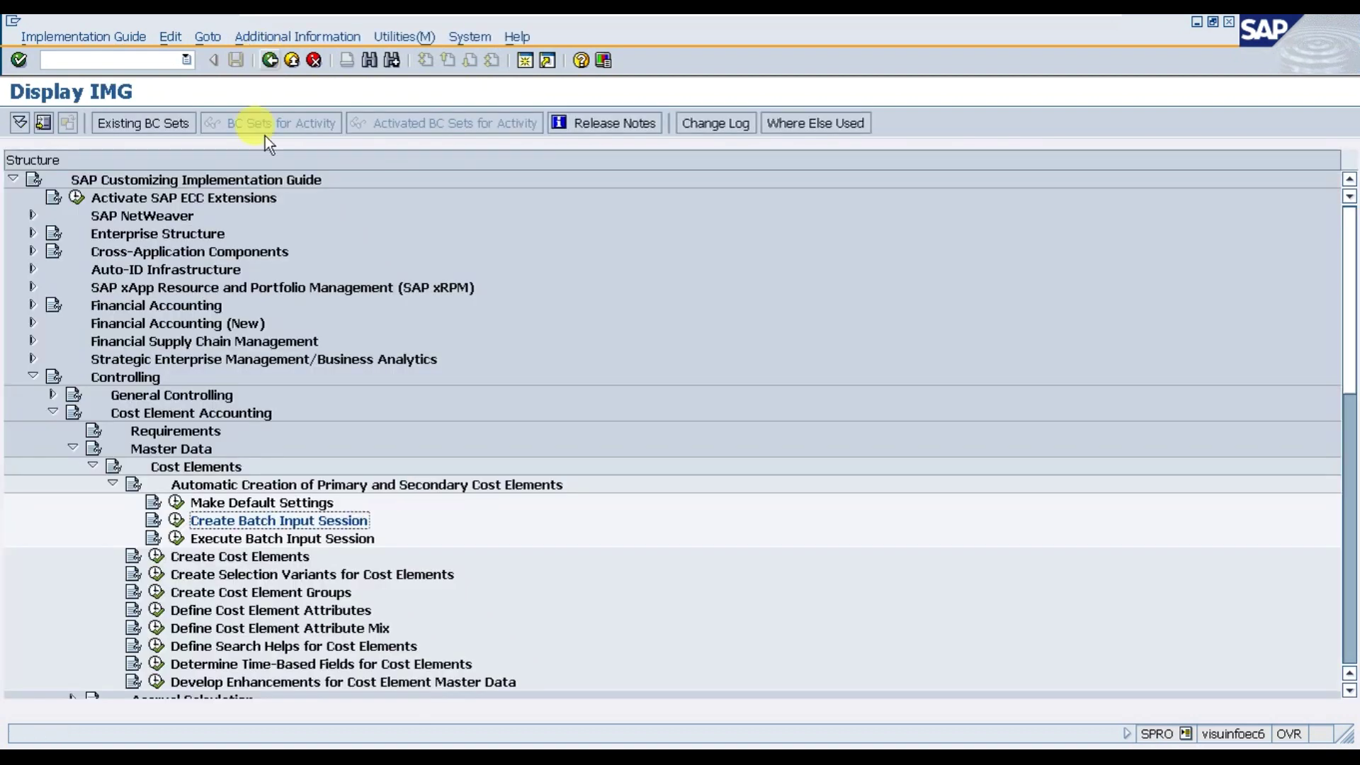
Run Execute Batch Input Session and process the 06.01.2020 SAPUSER session with Display errors only, Extended log and Expert mode.
left_click(176, 542)
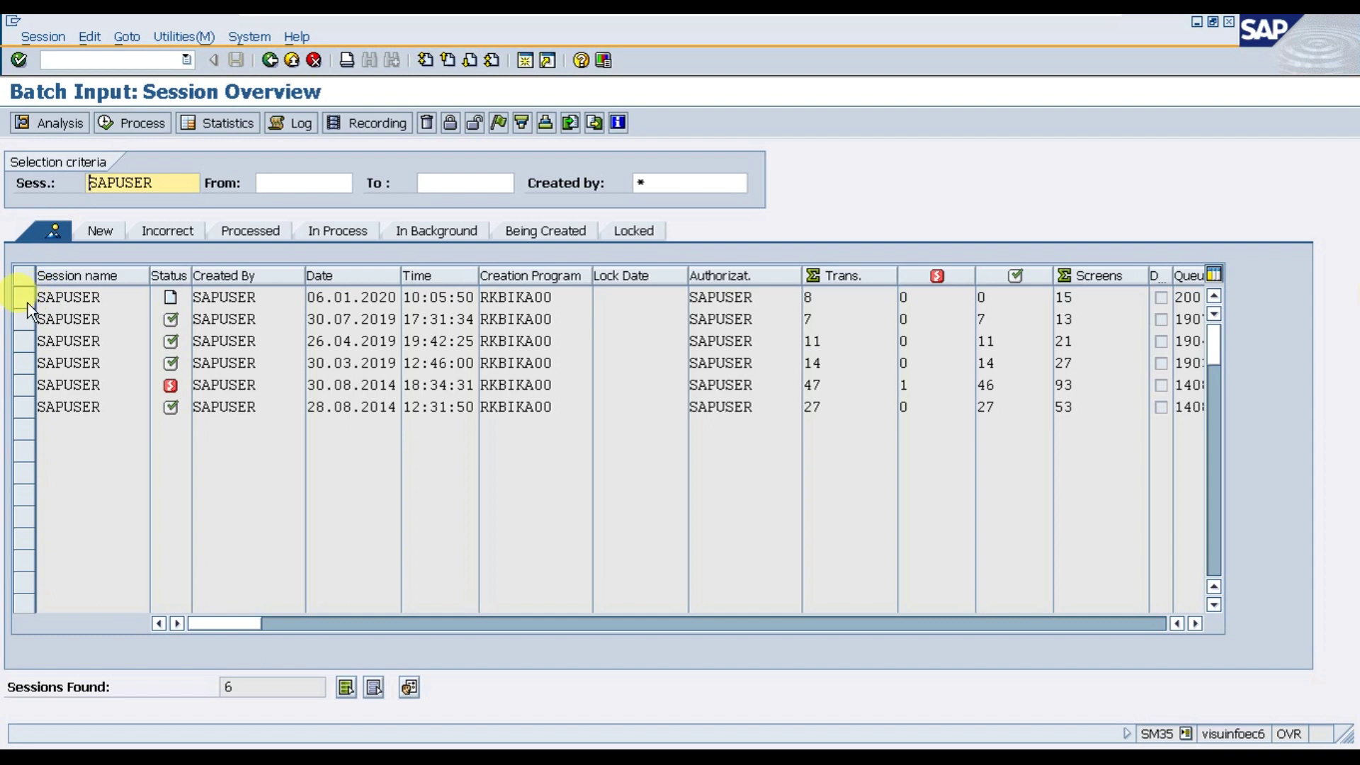
left_click(28, 303)
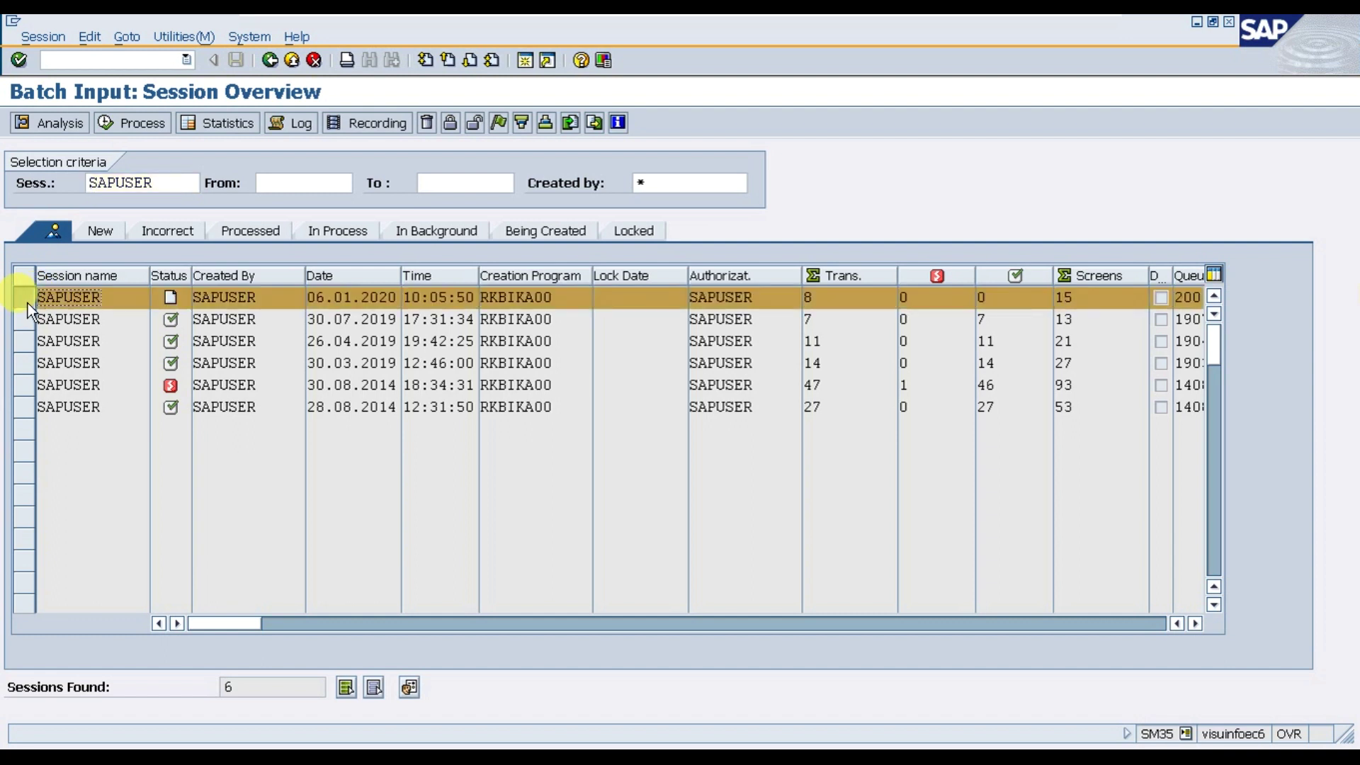
left_click(154, 126)
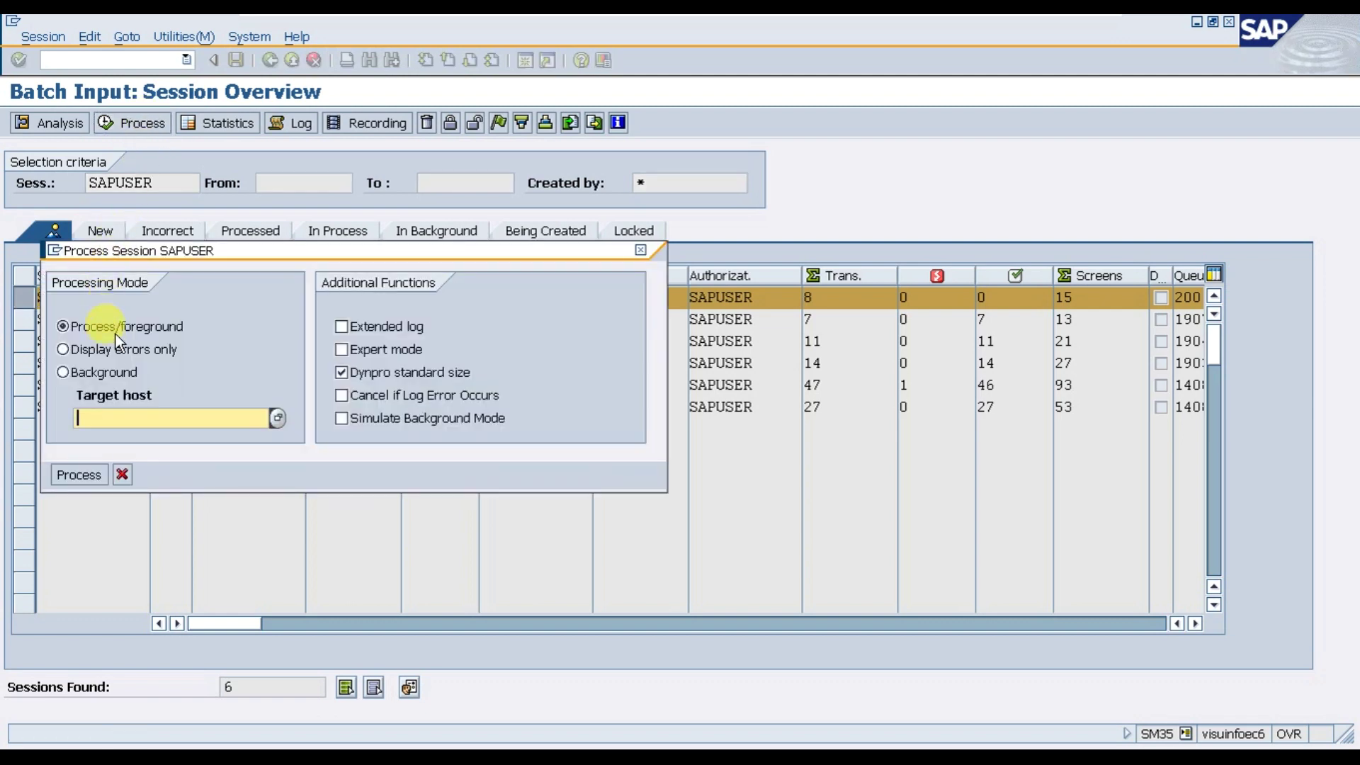
left_click(124, 350)
left_click(342, 327)
left_click(342, 349)
left_click(96, 470)
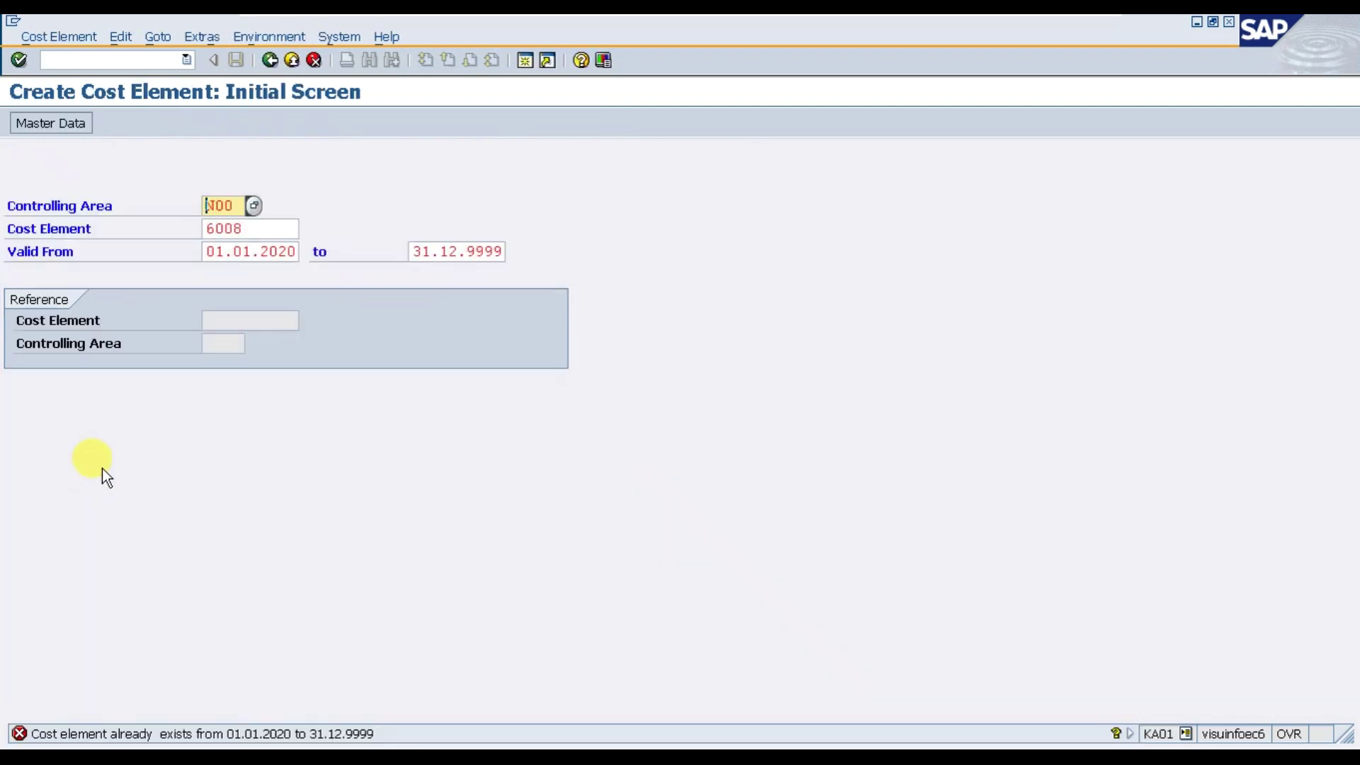
Exit the transaction for cost element 6008, keep the batch input data and return to the session overview.
left_click(271, 61)
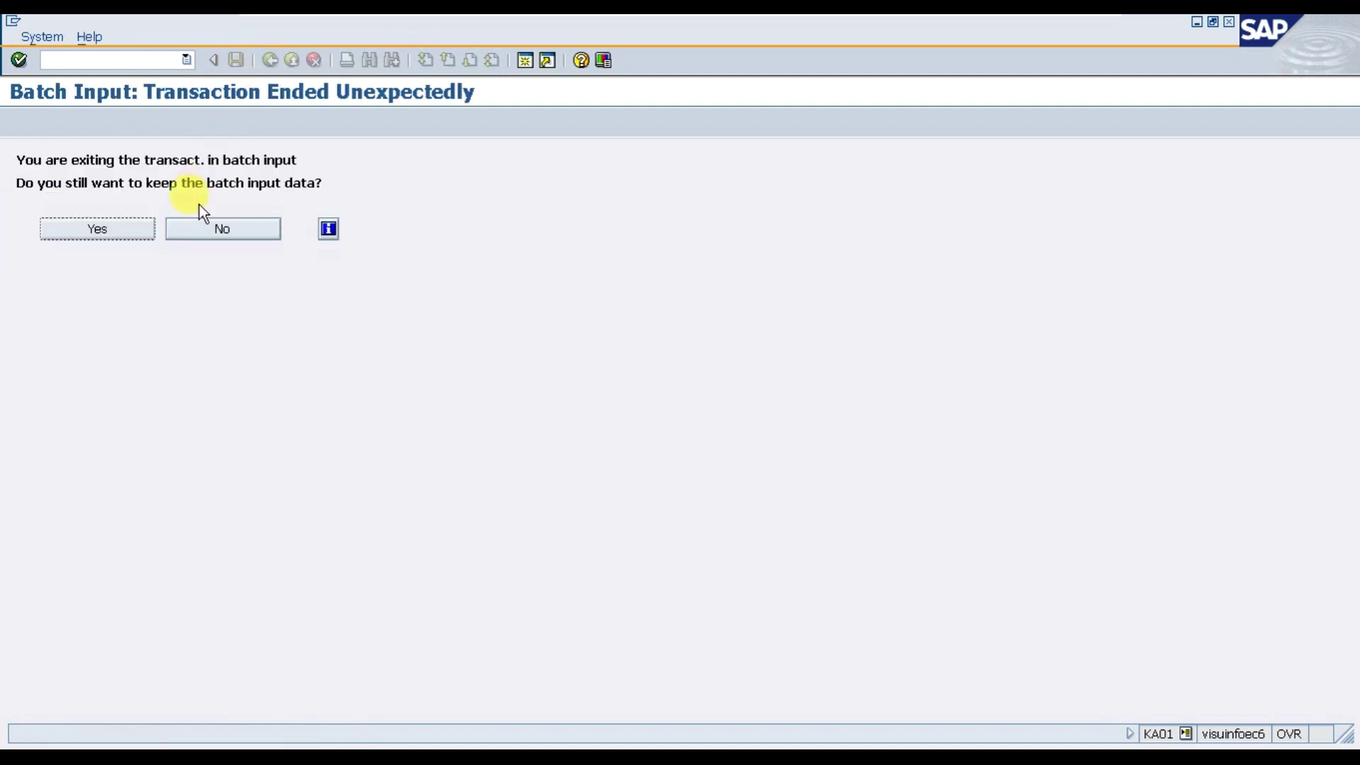
left_click(125, 236)
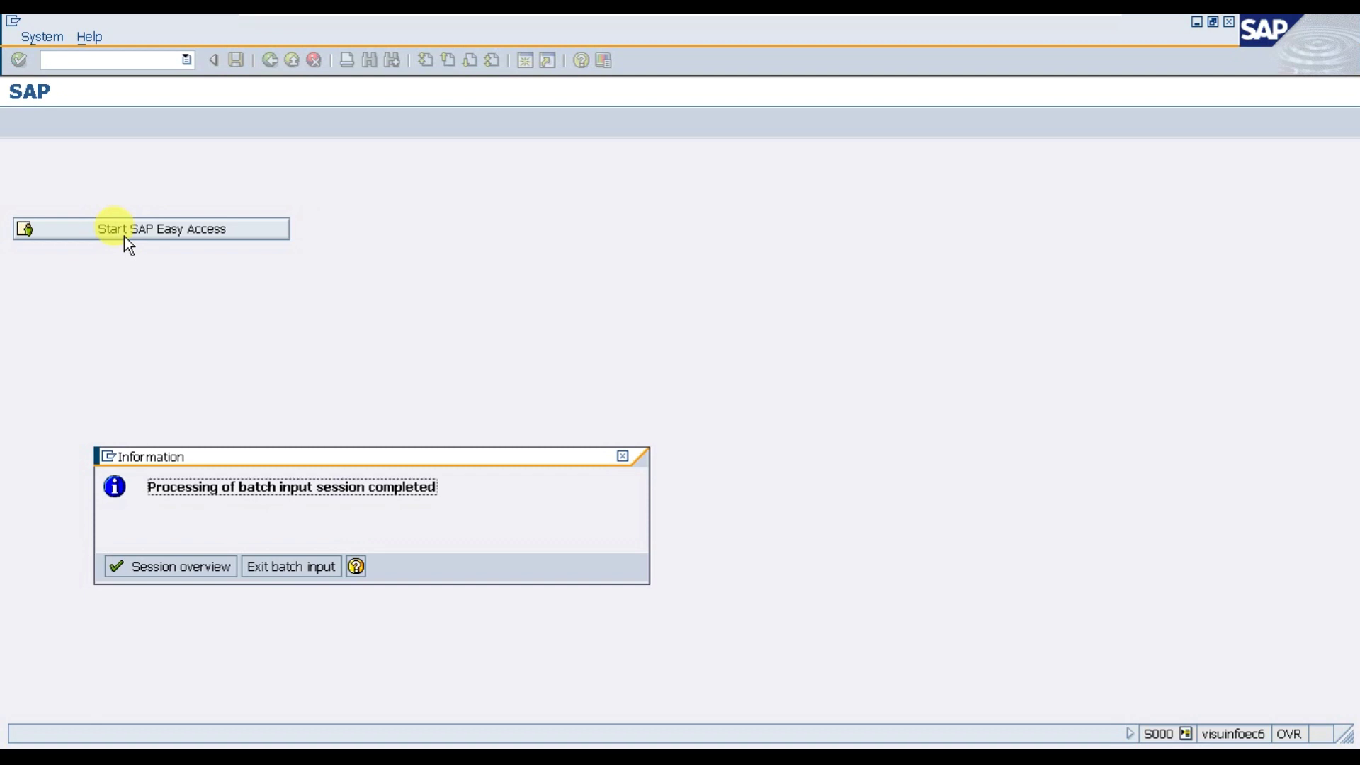
left_click(163, 568)
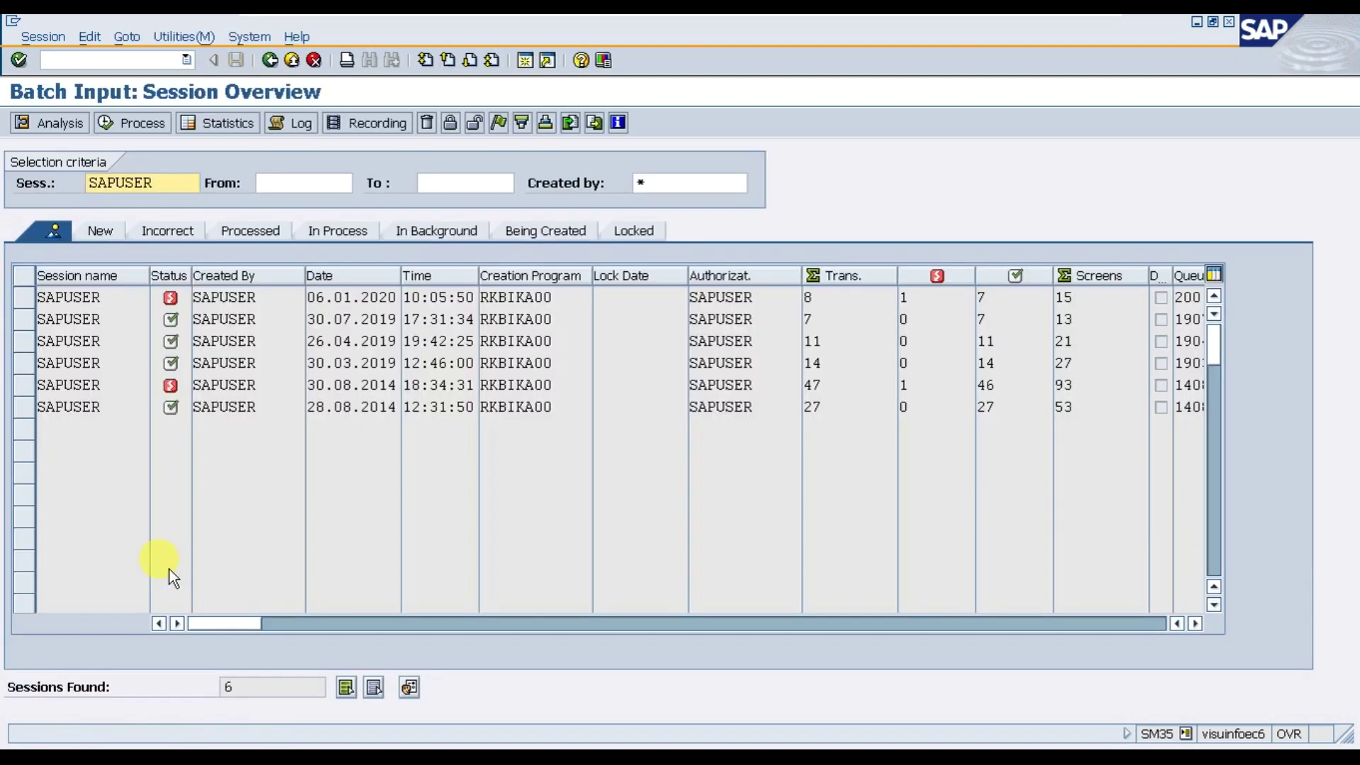
Switch to central G/L account maintenance, view the cost element of account 6006 in company code N123, and return to the account.
left_click(964, 761)
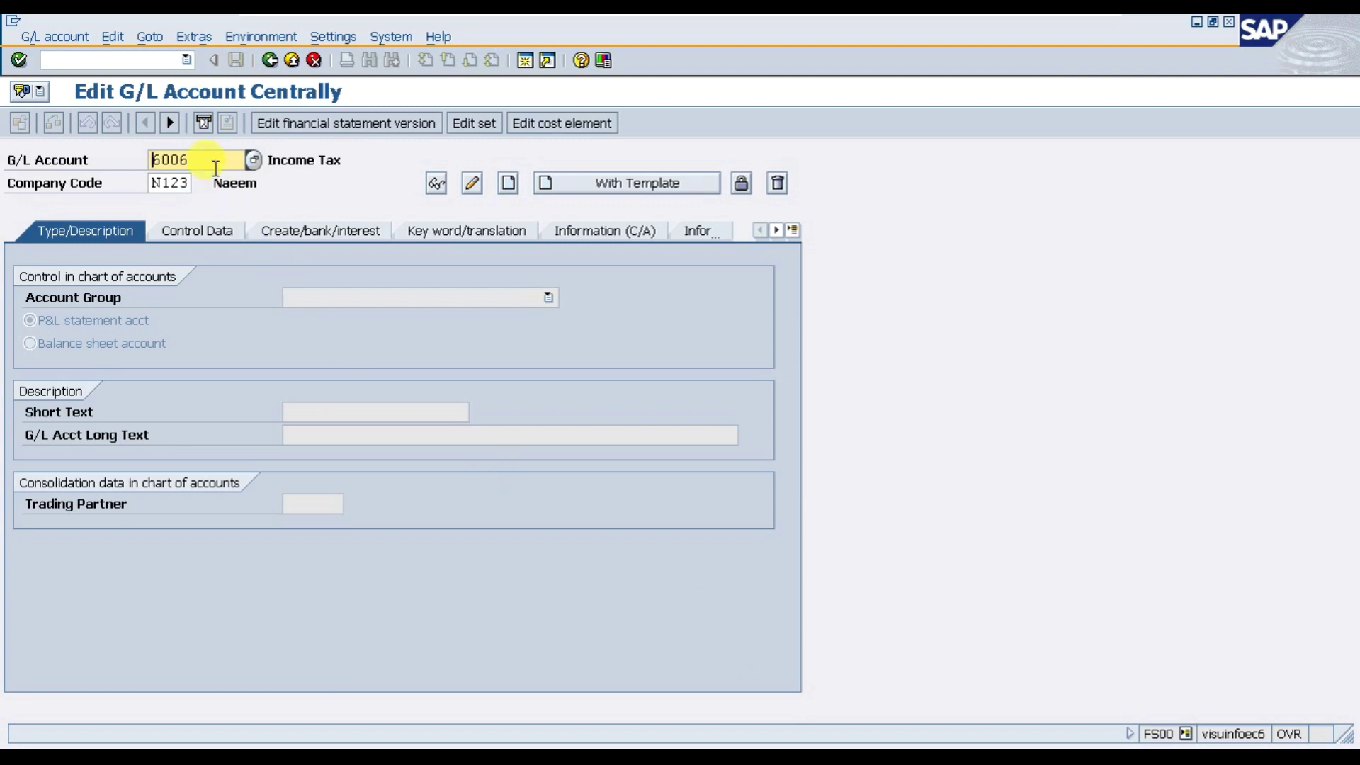
left_click(554, 128)
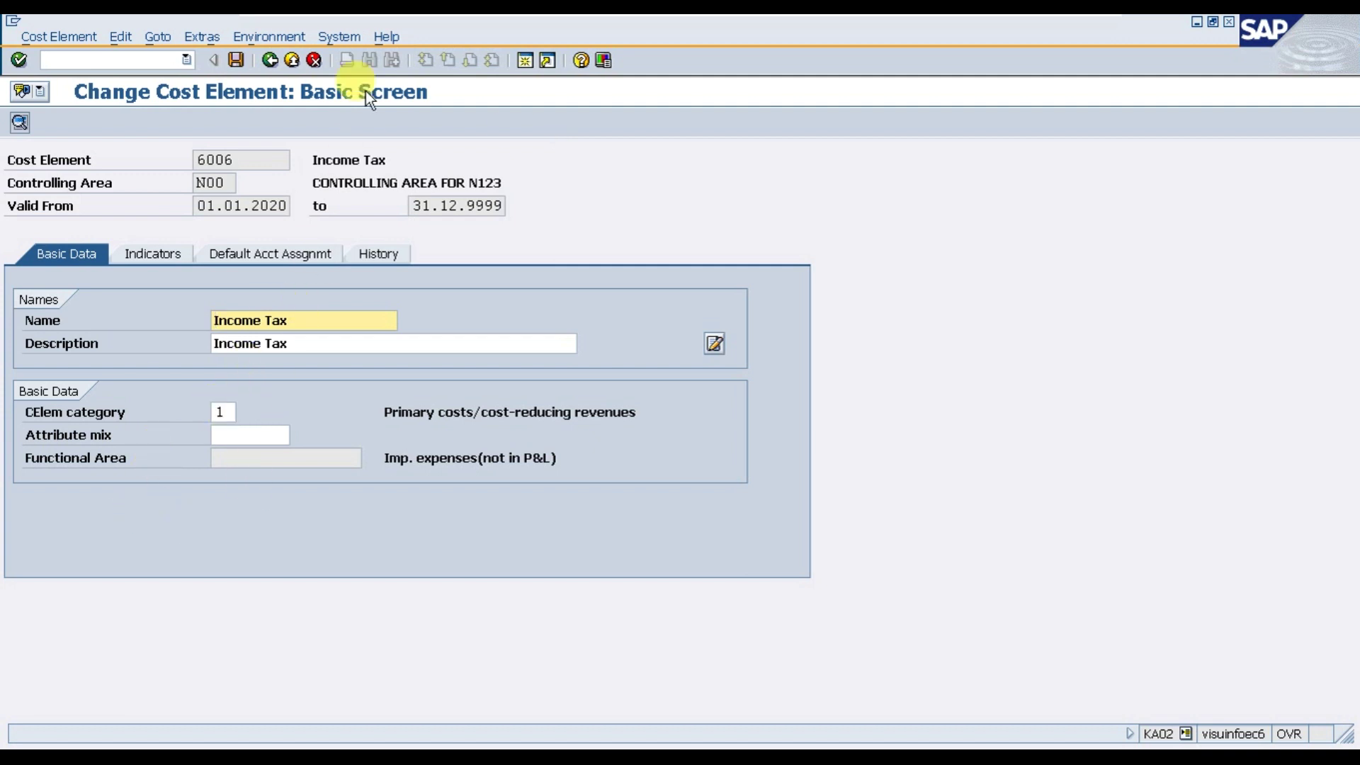
left_click(275, 59)
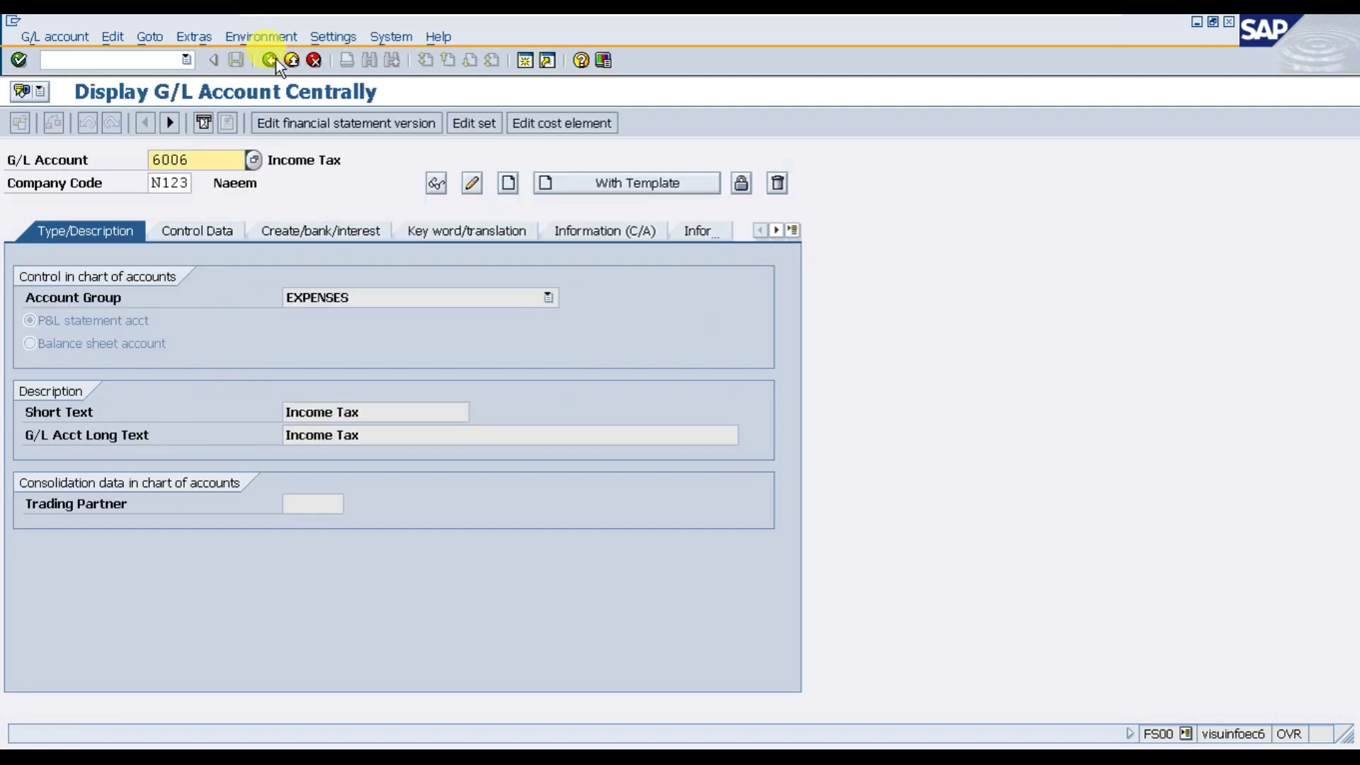
Select G/L account 6008 from chart of accounts N123, view its cost element, and return to the account.
left_click(245, 161)
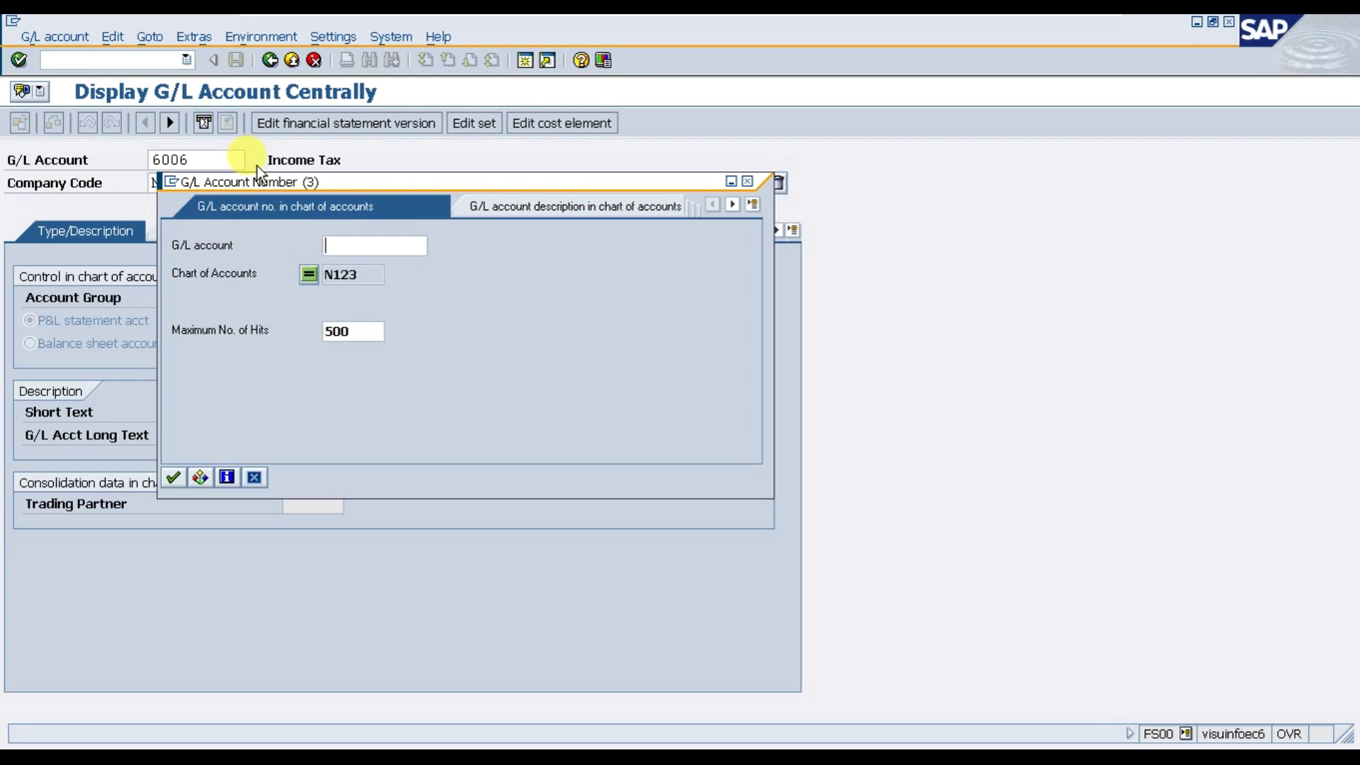
key("Return")
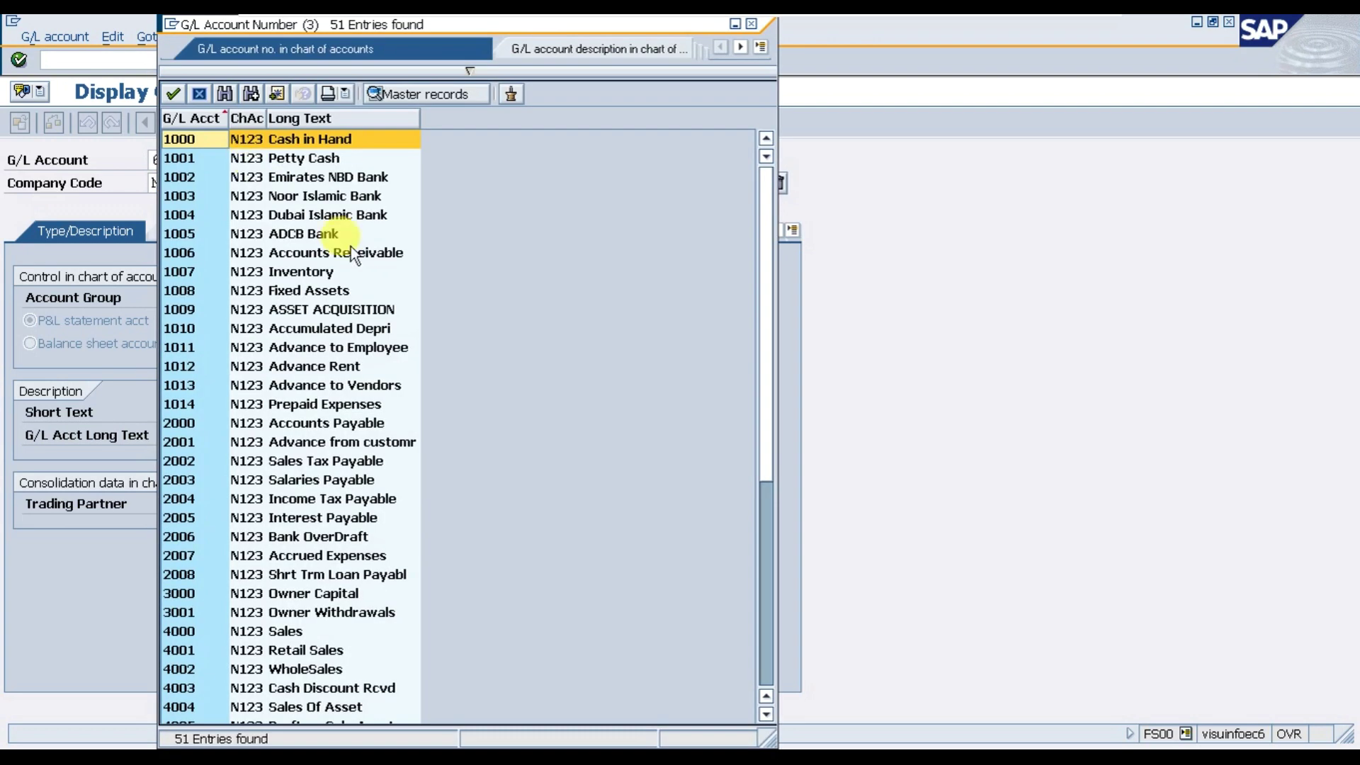
scroll(385, 522, "down", 2)
scroll(385, 522, "down", 5)
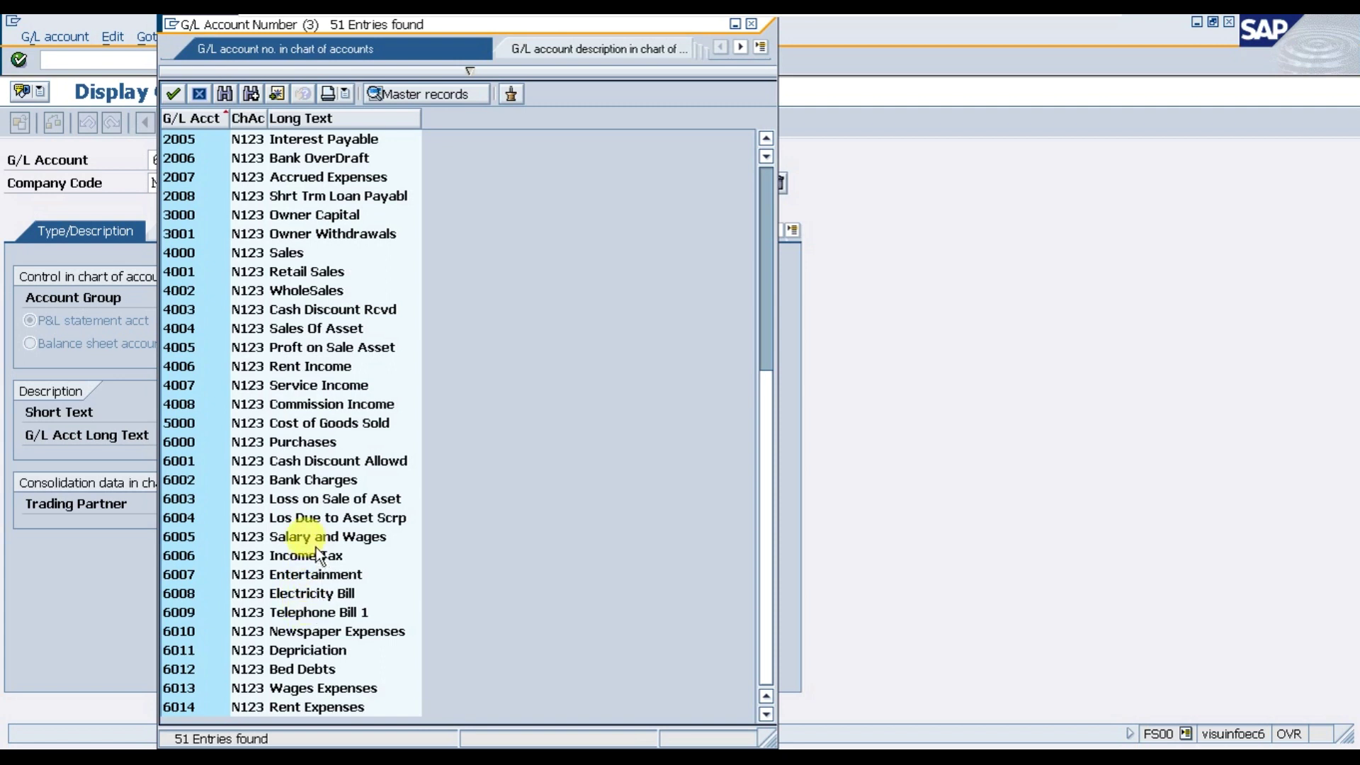
left_click(321, 591)
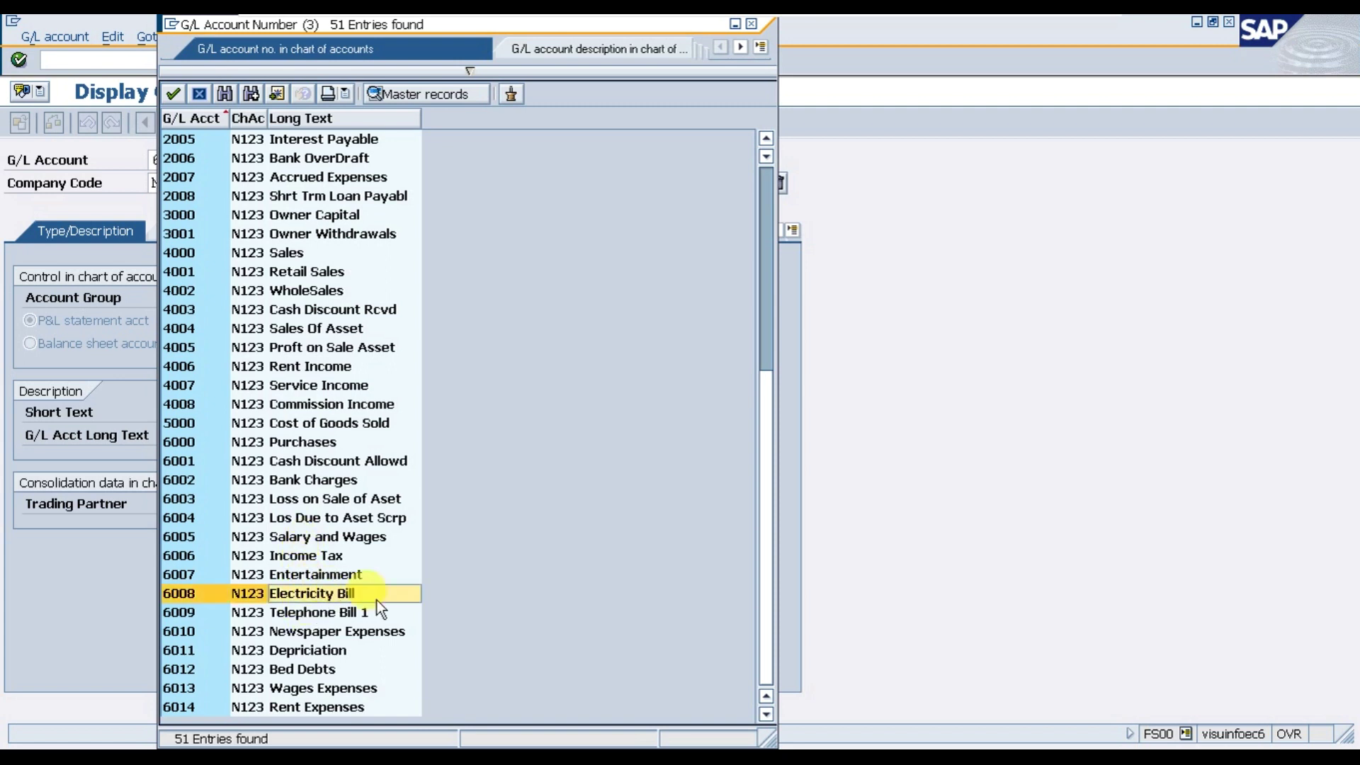
double_click(419, 599)
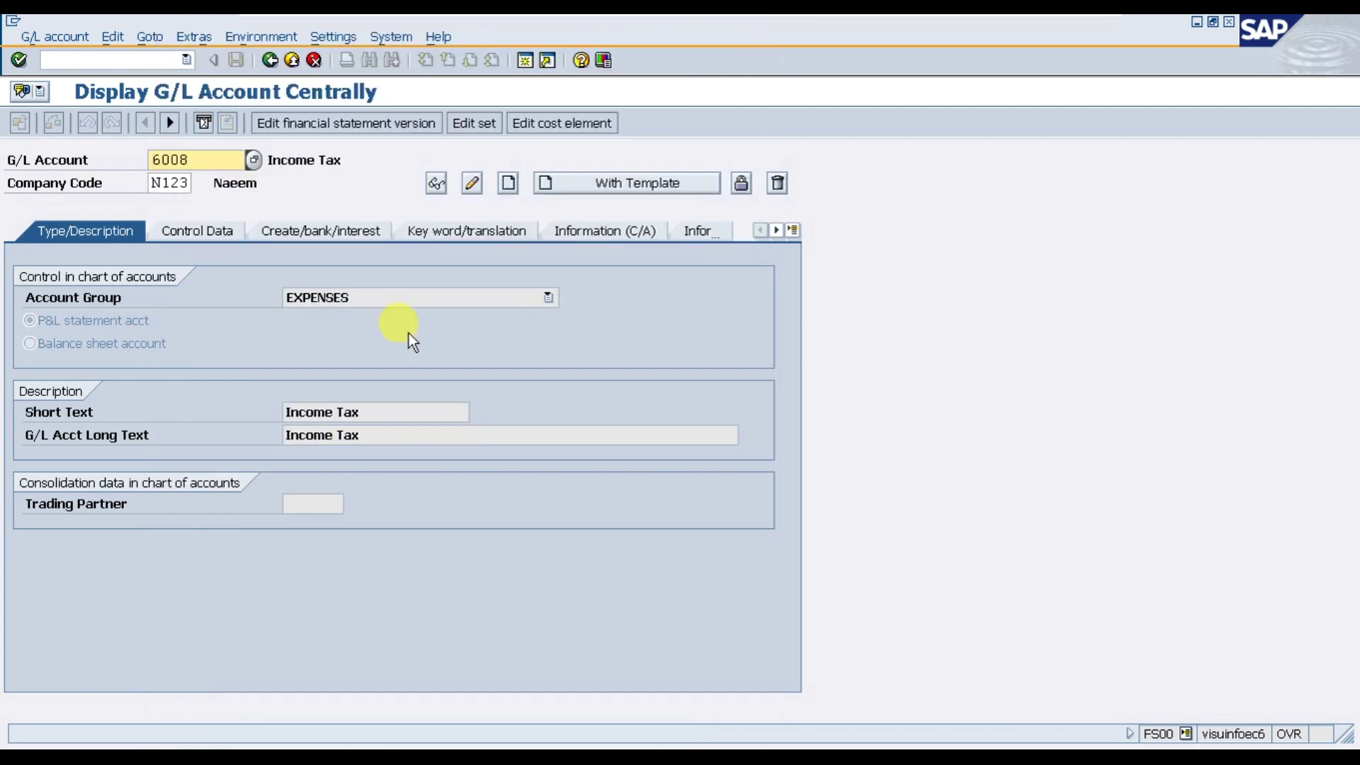
left_click(551, 126)
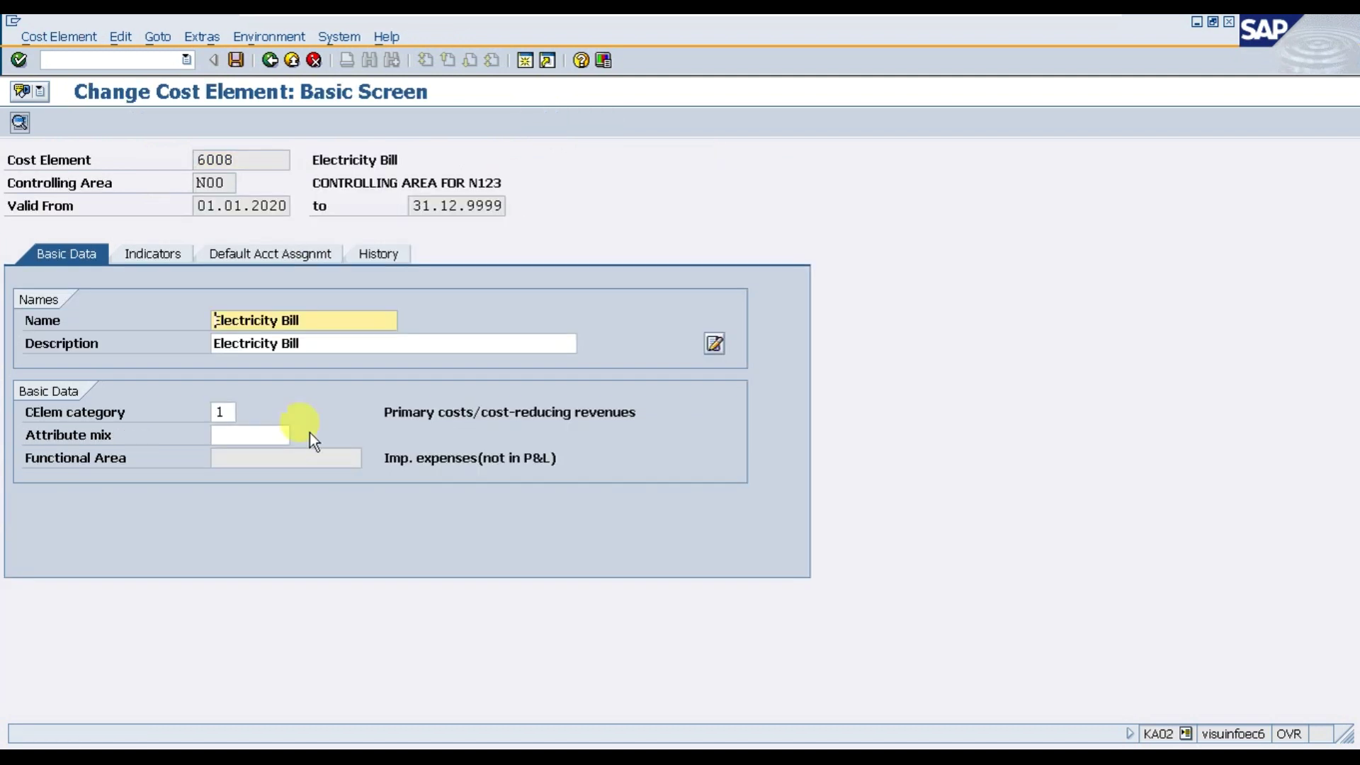
left_click(270, 69)
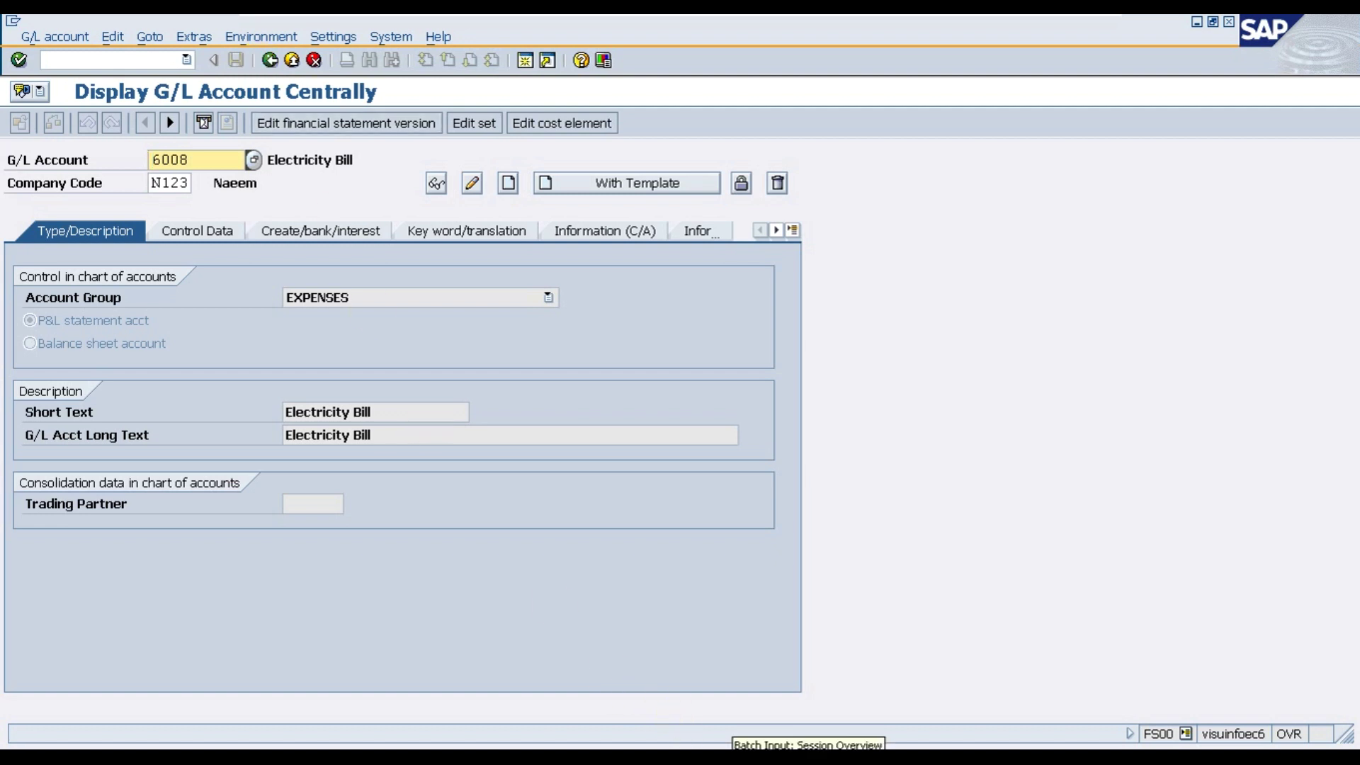
Start transaction KA01 and call up the master data for creating cost element 6009.
left_click(135, 58)
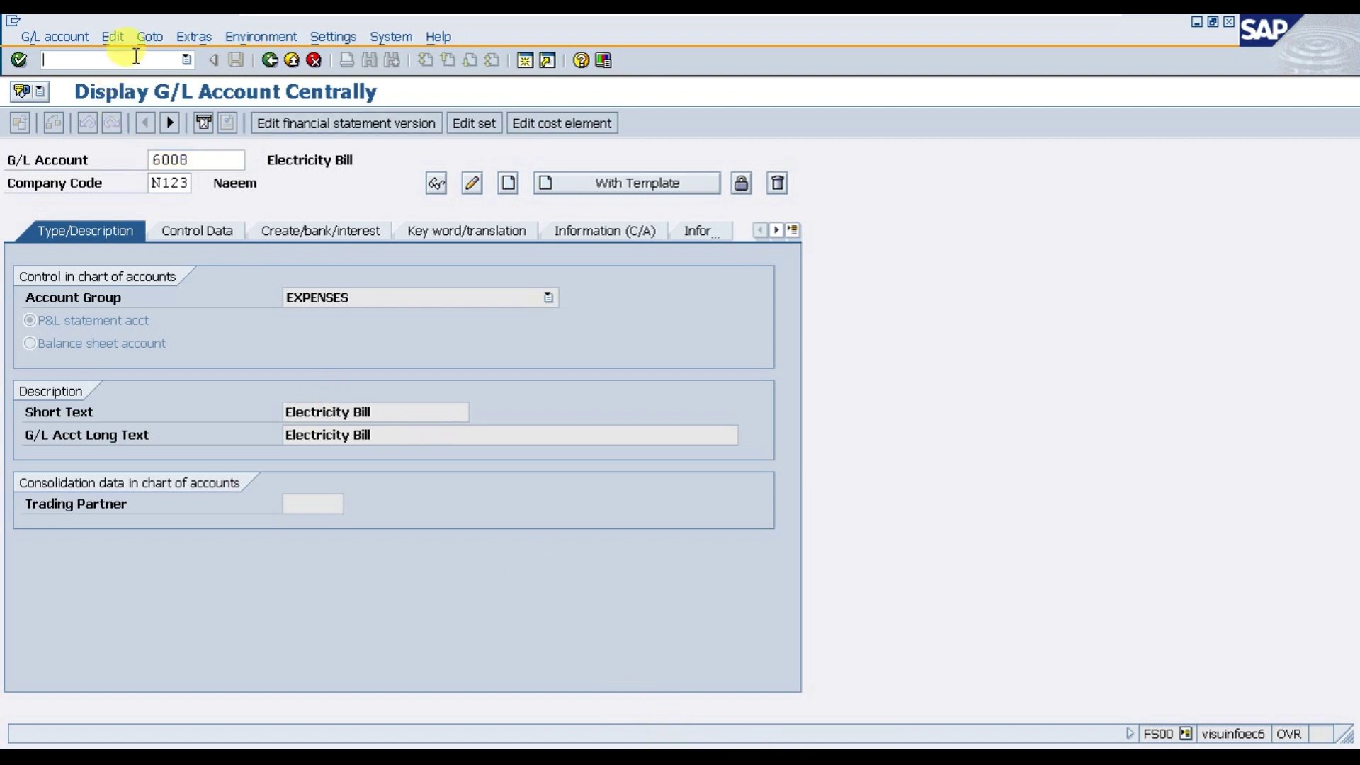
type("/n")
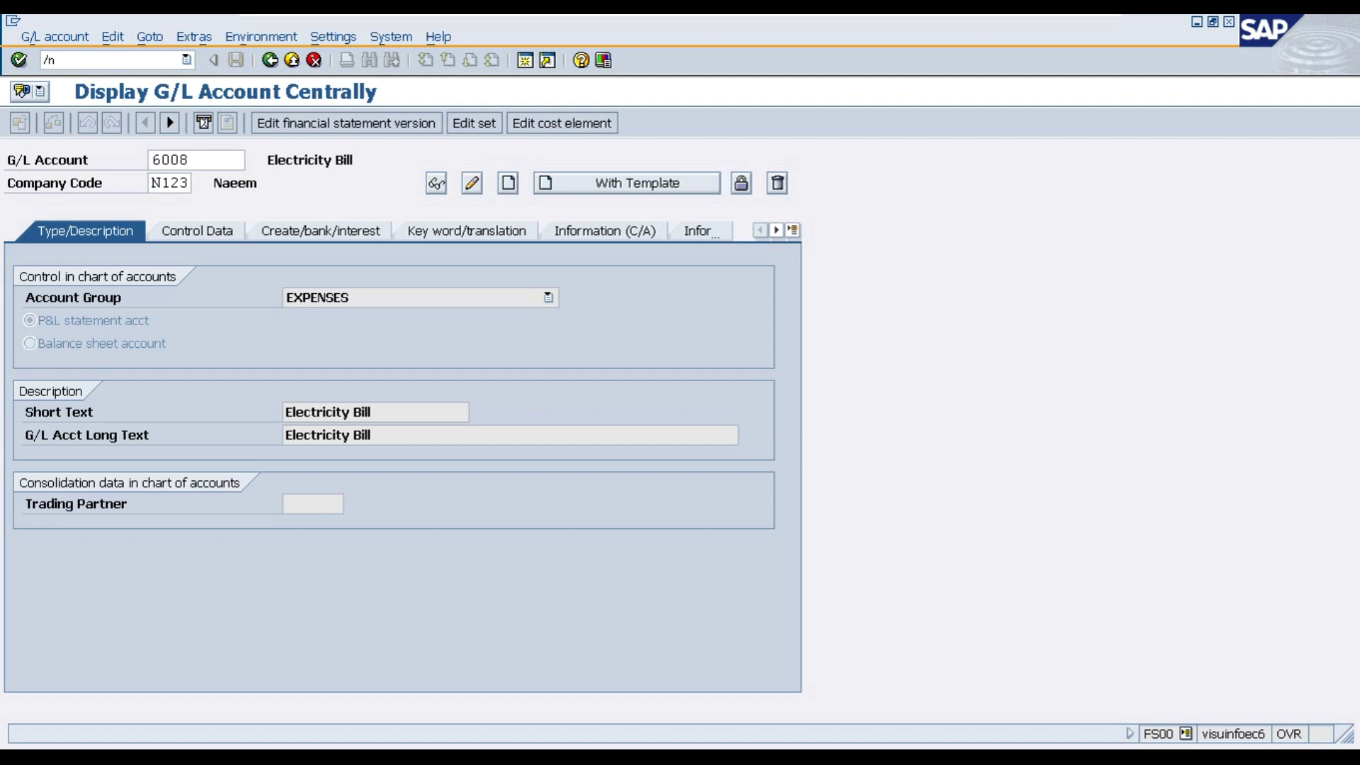
type("ka01")
key("Return")
left_click(276, 205)
key("BackSpace")
type("9")
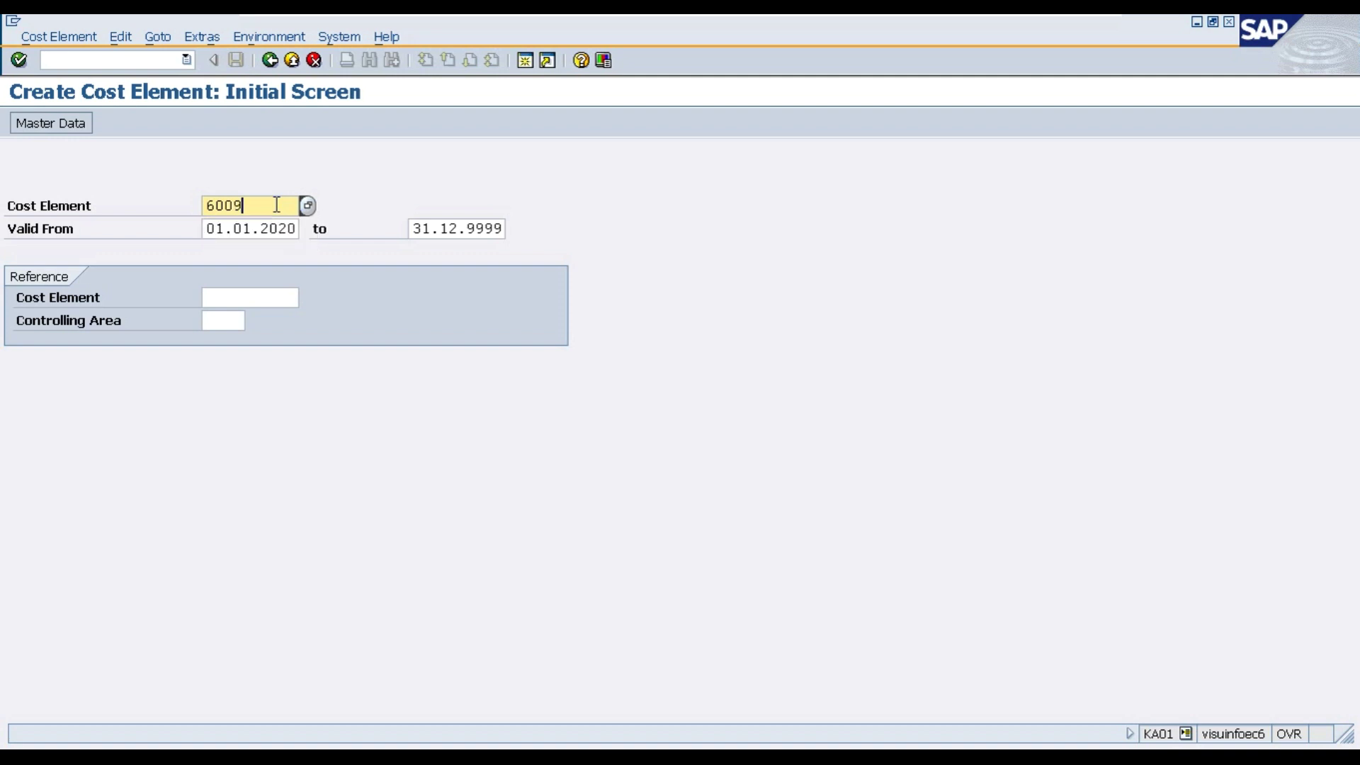
left_click(52, 122)
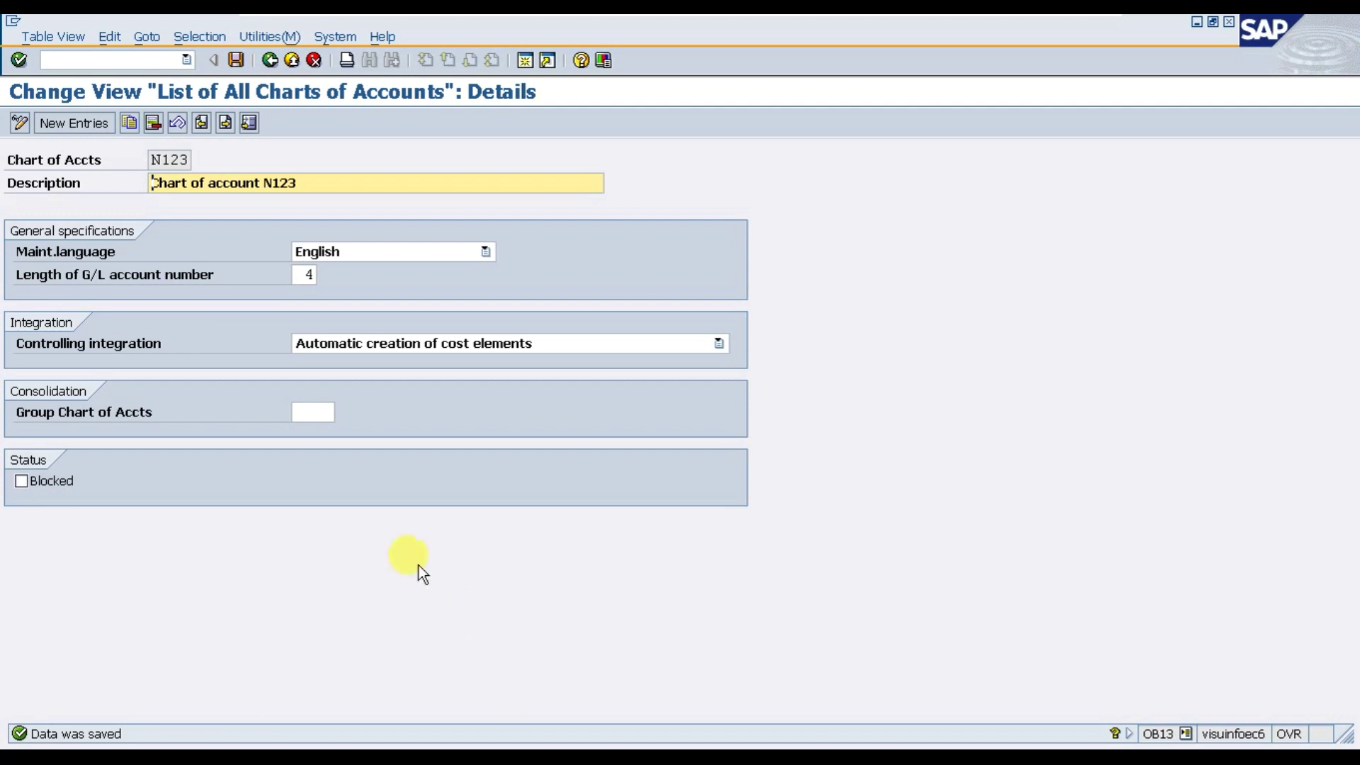
View the Controlling integration options of chart N123, and in PowerPoint move the SAP S/4 HANA slide after the Secondary Cost Elements slide.
left_click(624, 345)
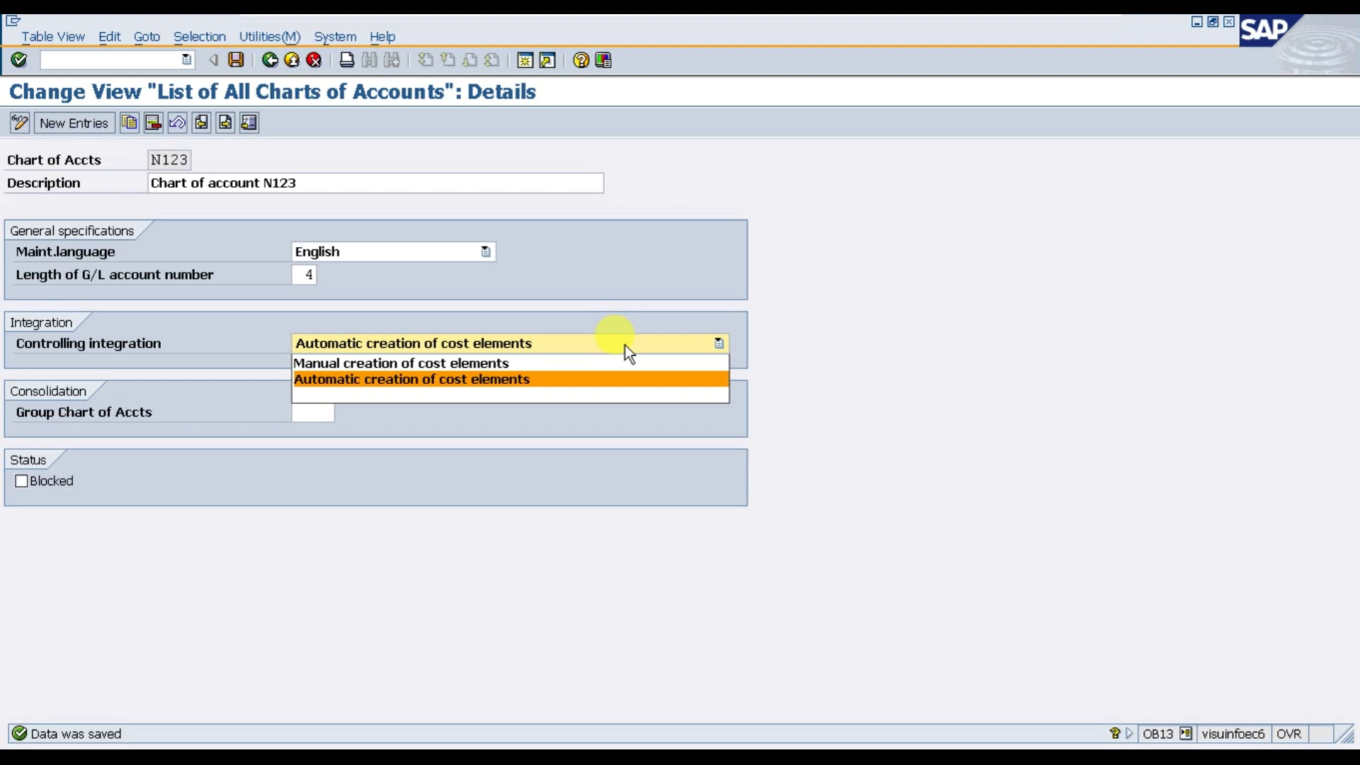
left_click(1047, 24)
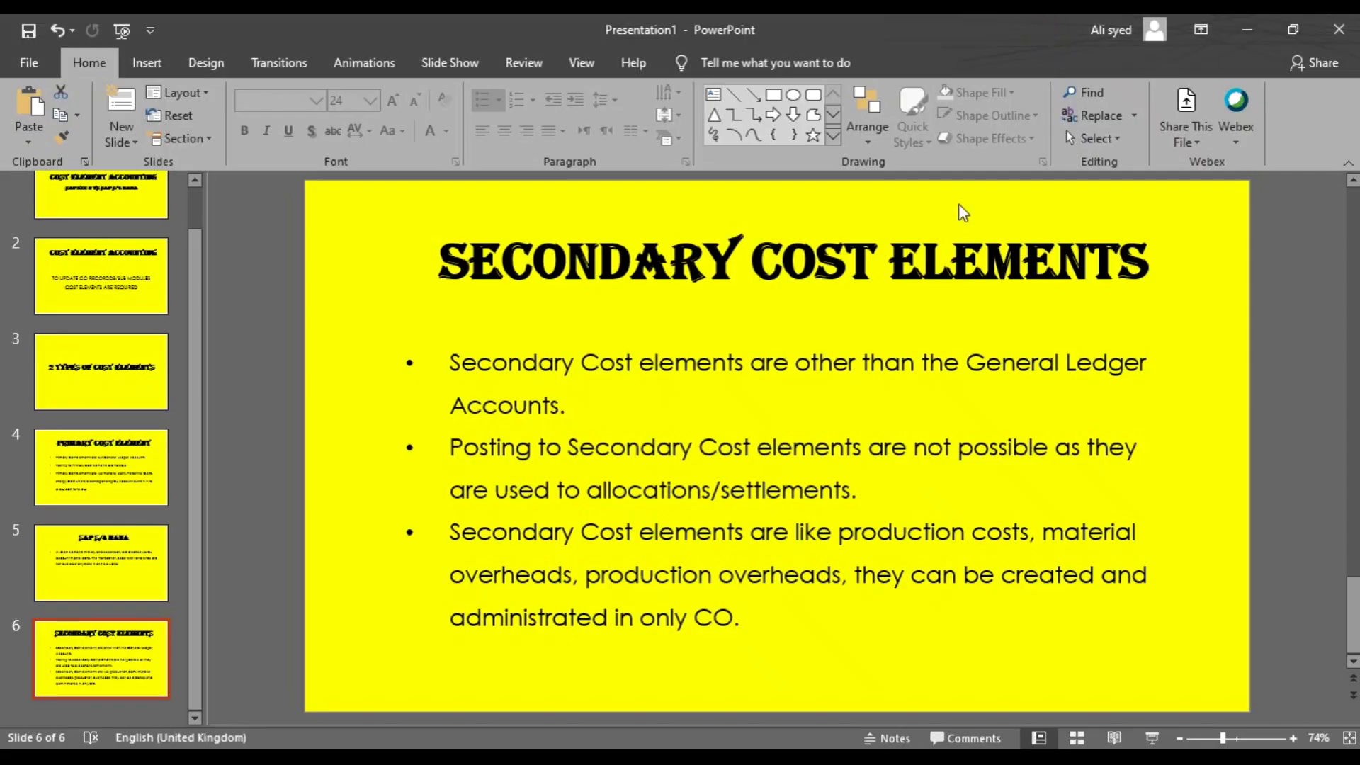
left_click_drag(101, 563, 129, 680)
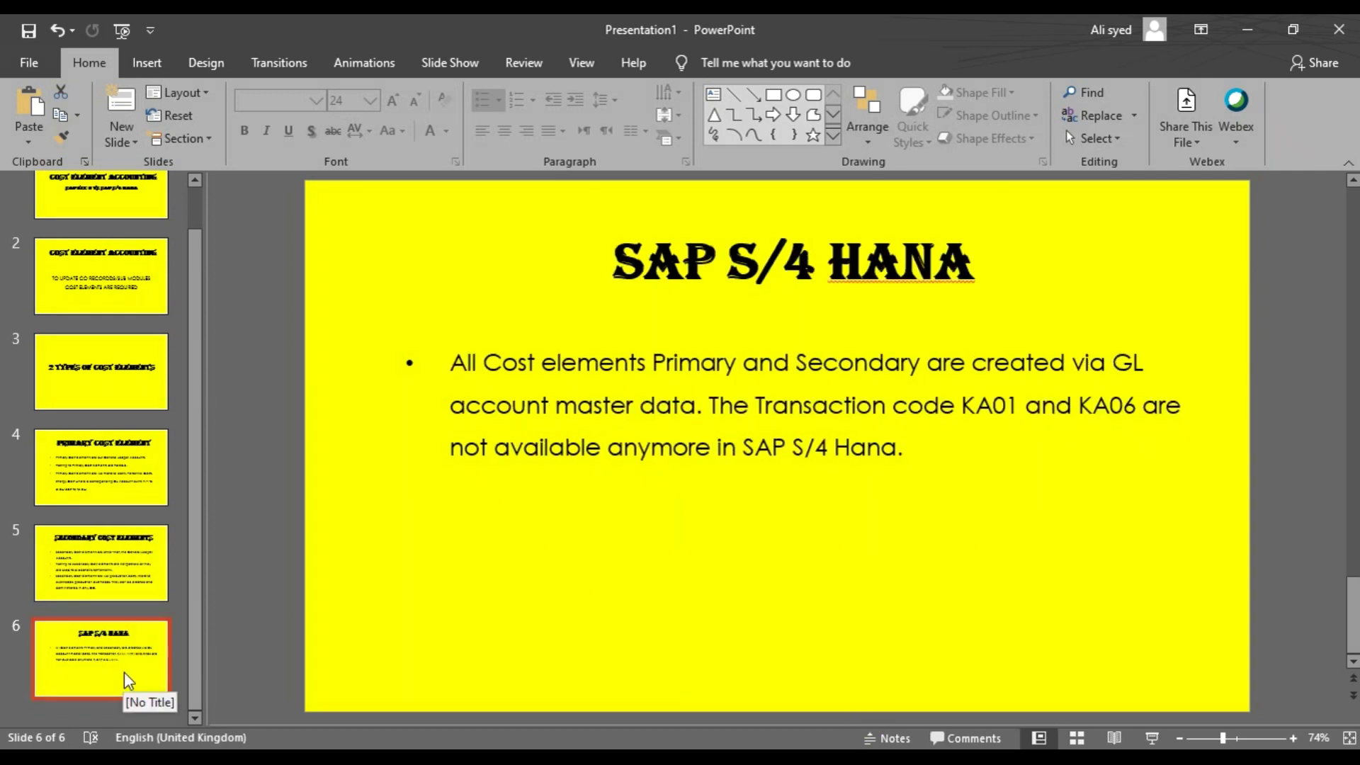
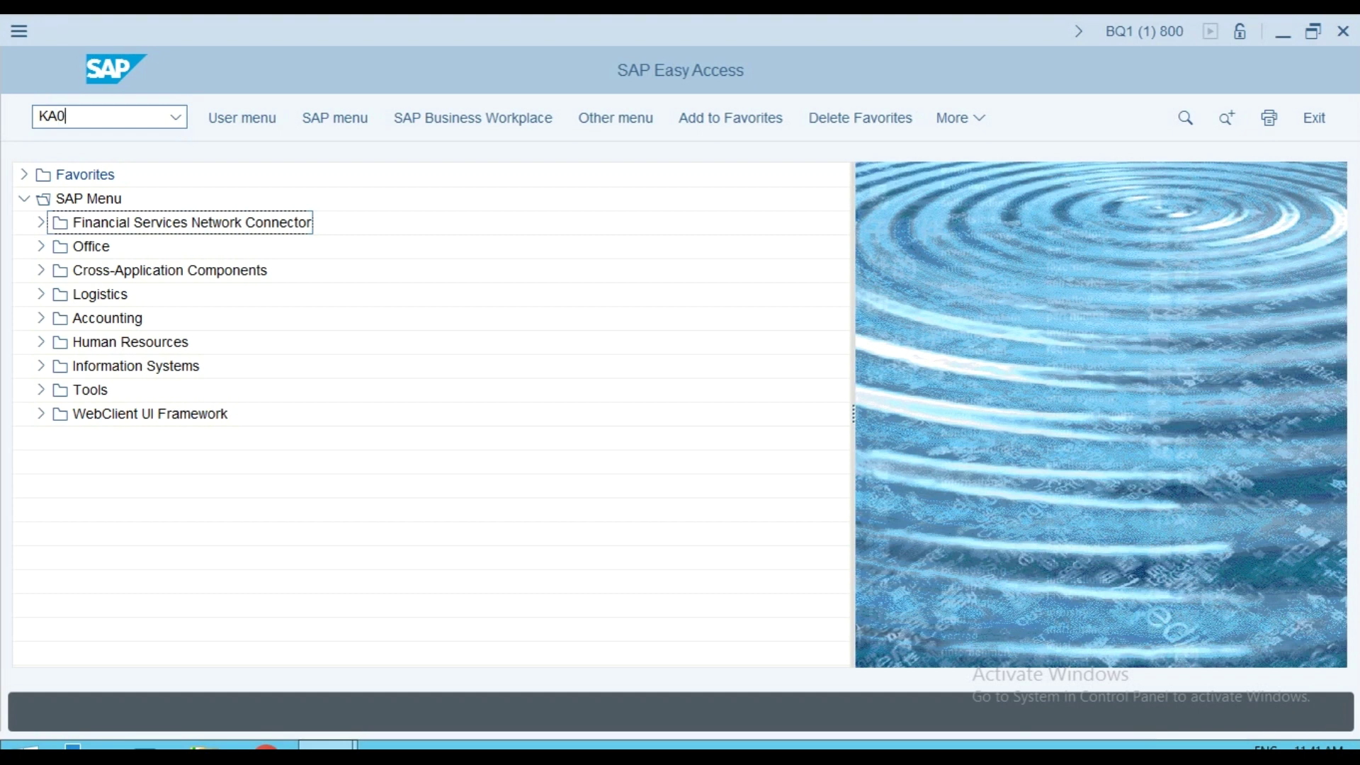
Try to run the classic cost element transaction in SAP S/4HANA, and return to SAP Easy Access with /N.
key("Return")
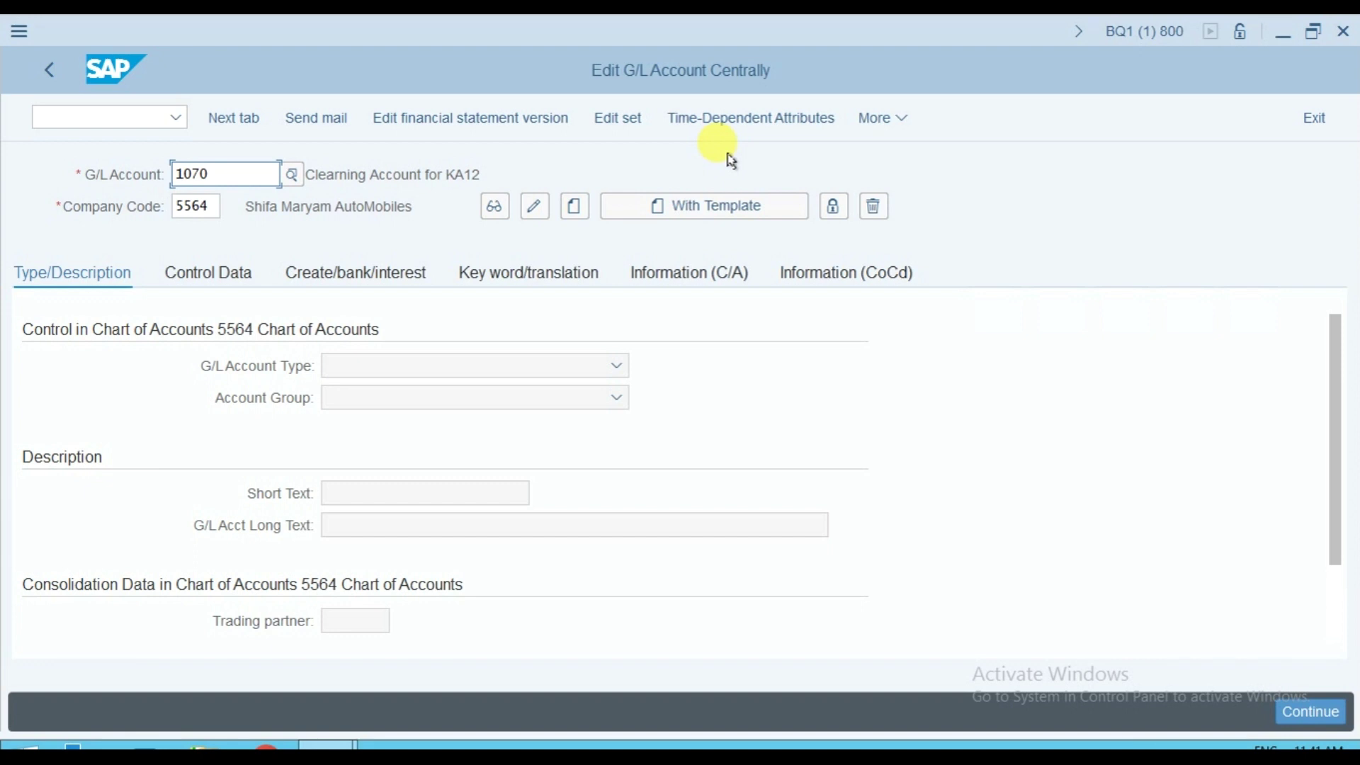
left_click(80, 117)
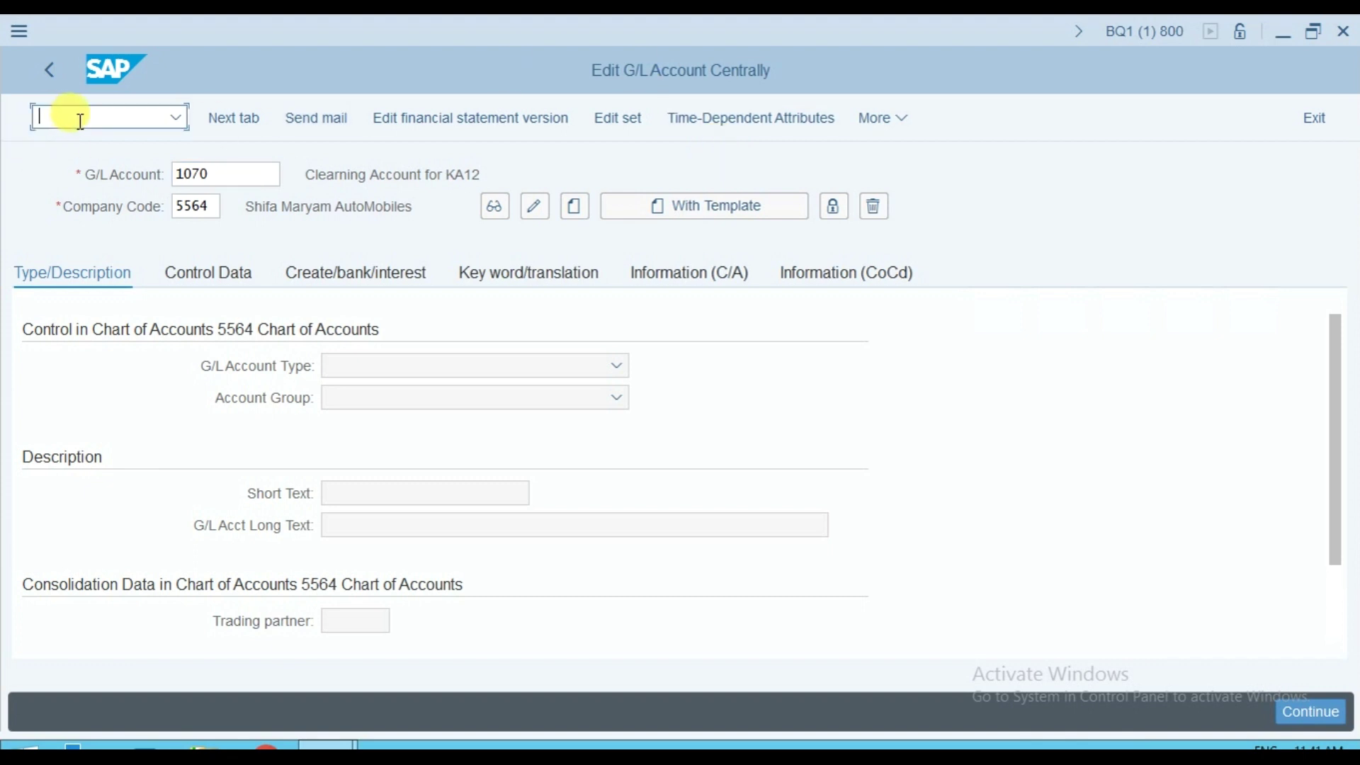
type("/N")
key("Return")
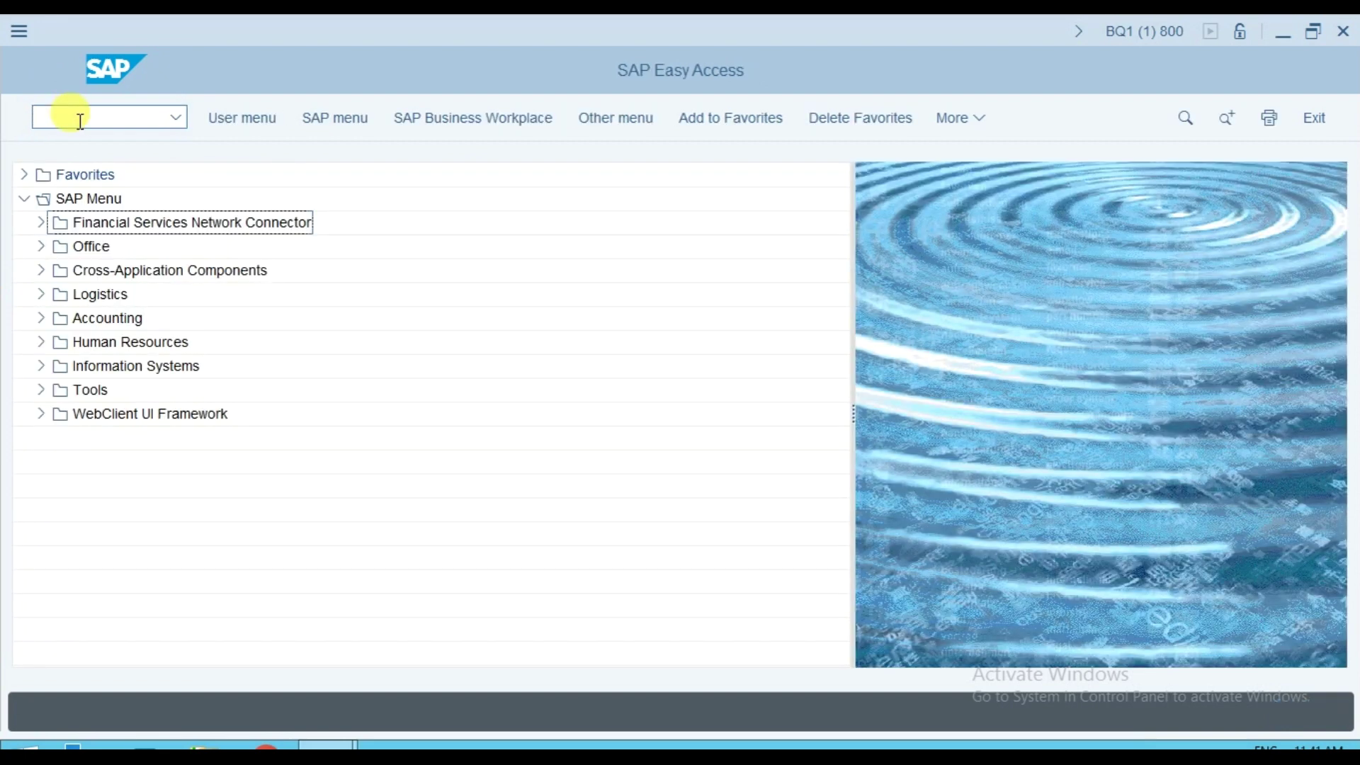
Open FS00 - Centrally under Accounting, Financial Accounting, General Ledger, Master Records, G/L Accounts, Individual Processing.
left_click(41, 318)
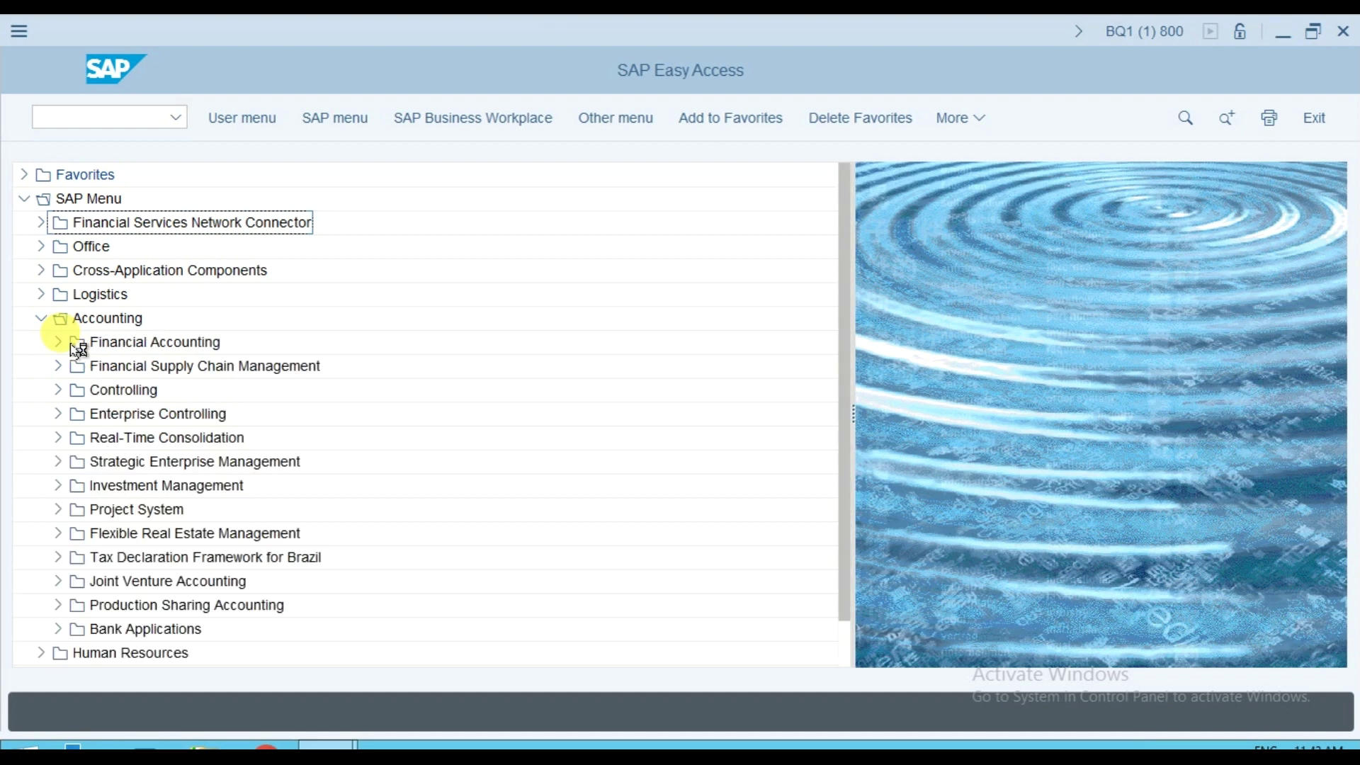
left_click(59, 344)
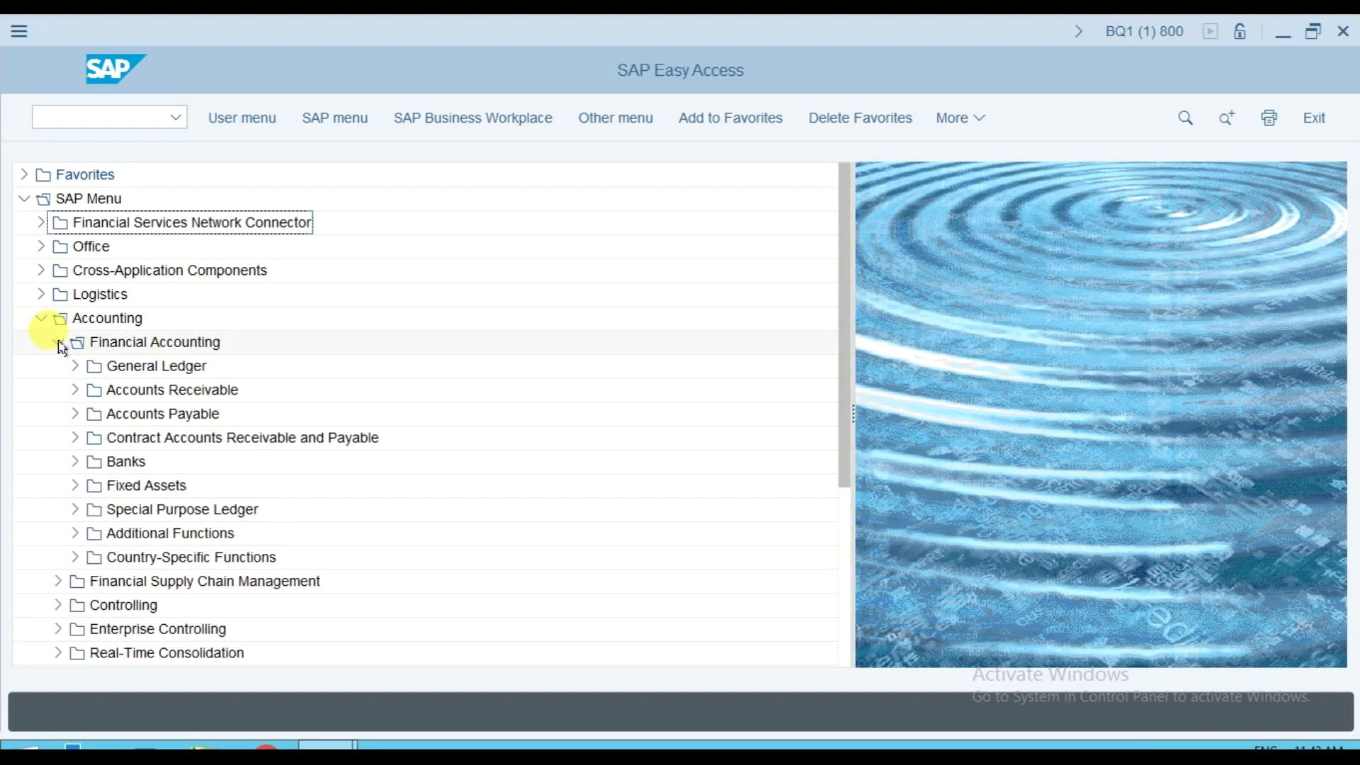
left_click(75, 367)
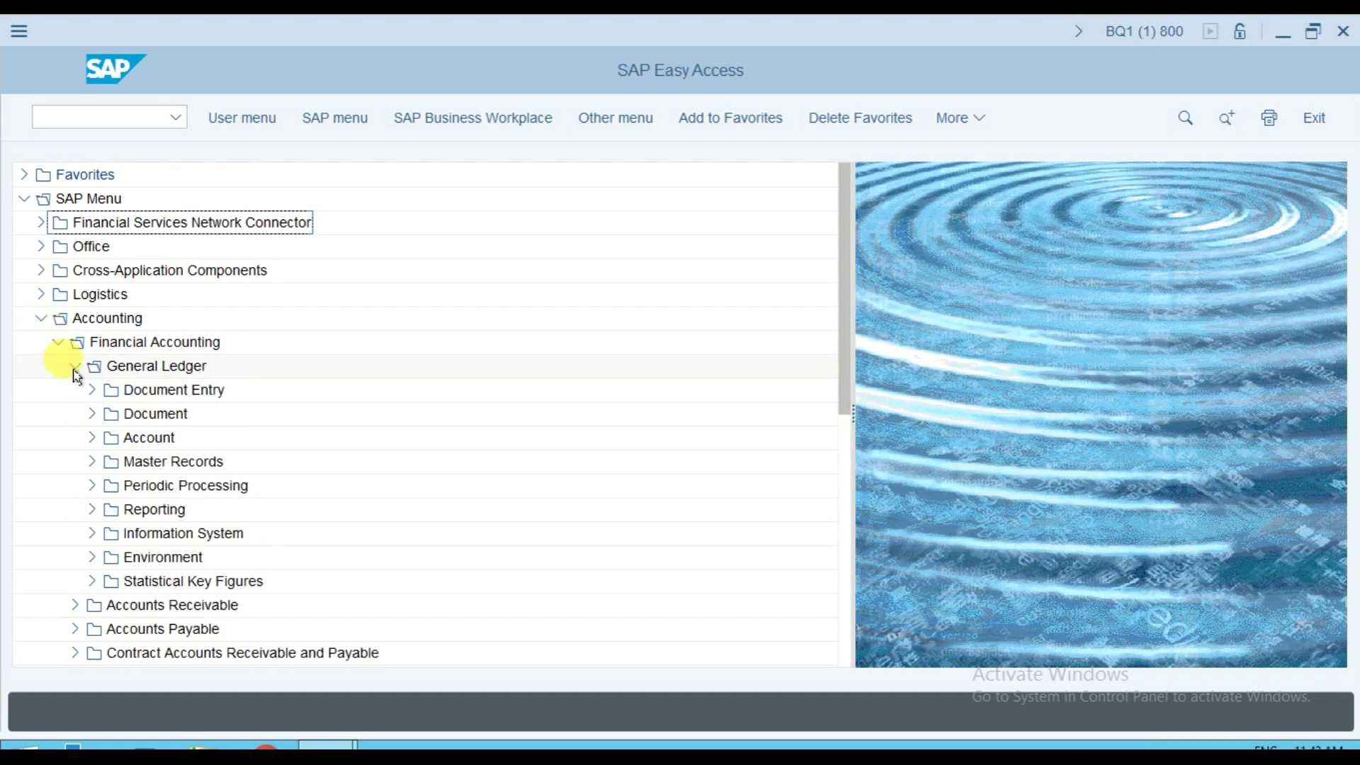
left_click(92, 467)
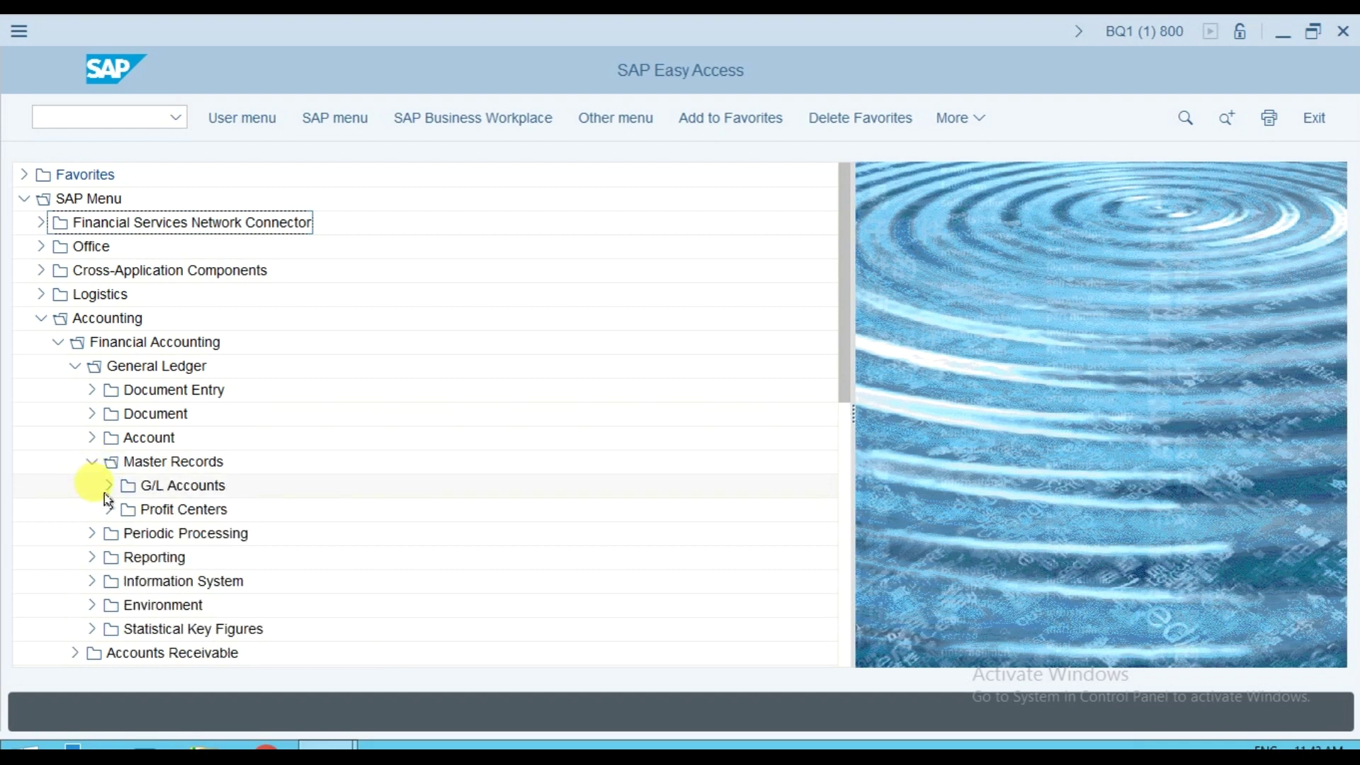
left_click(108, 486)
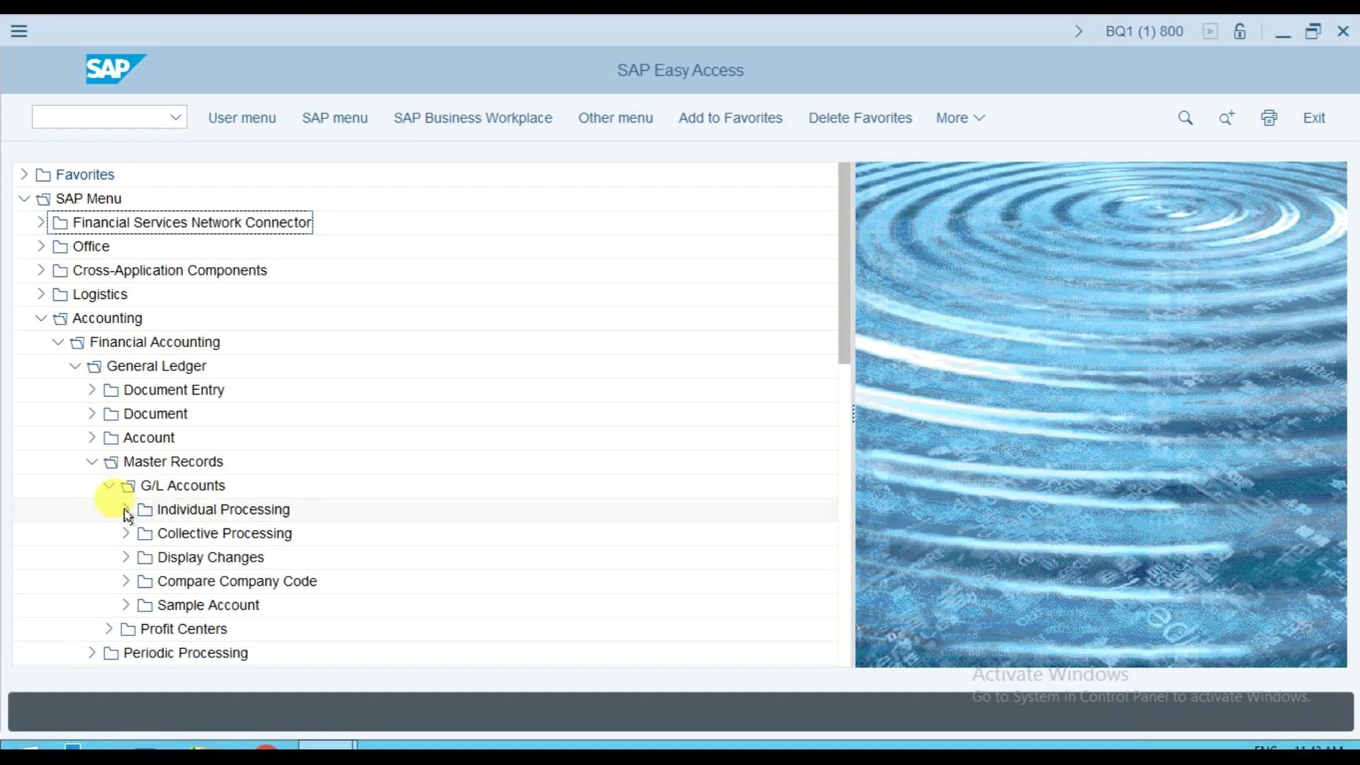
left_click(127, 512)
left_click(191, 532)
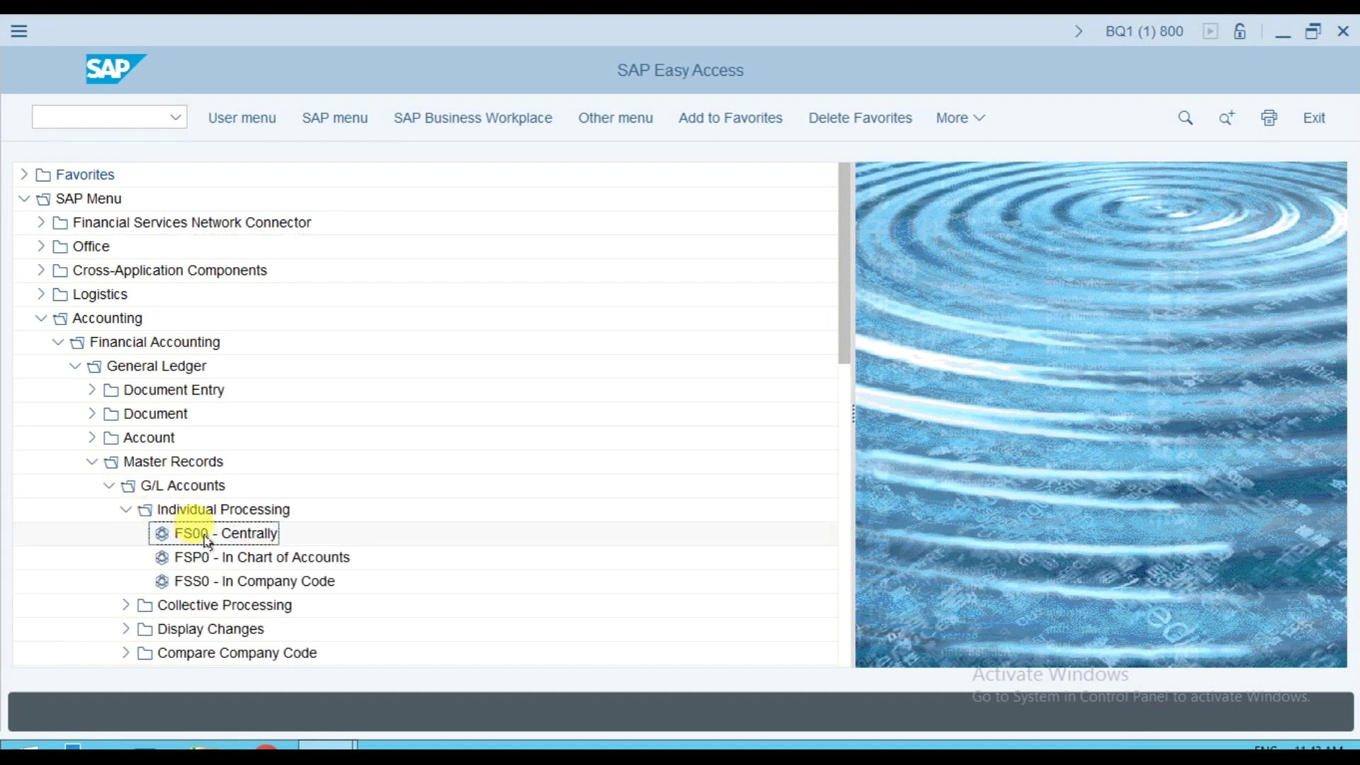
double_click(211, 542)
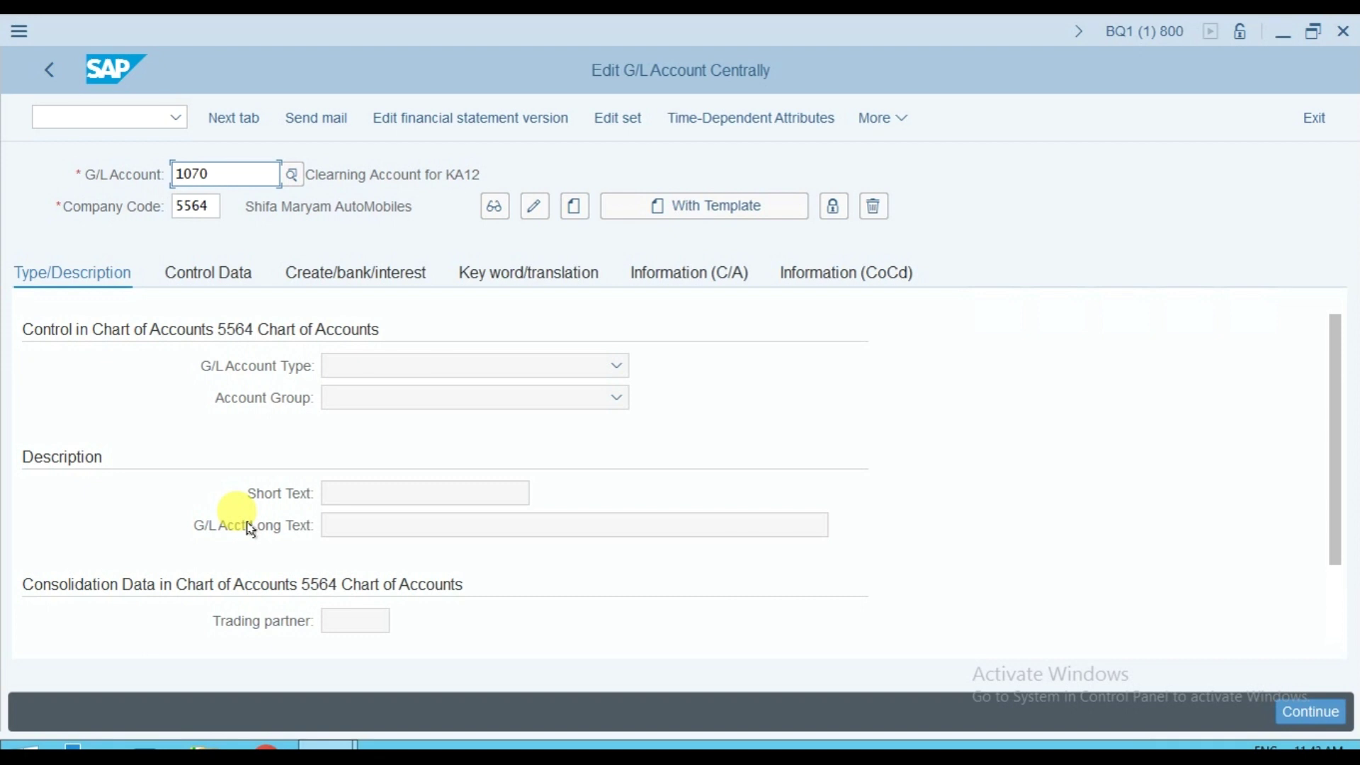
Set the company code to KA12 and clear the G/L account number.
left_click(215, 207)
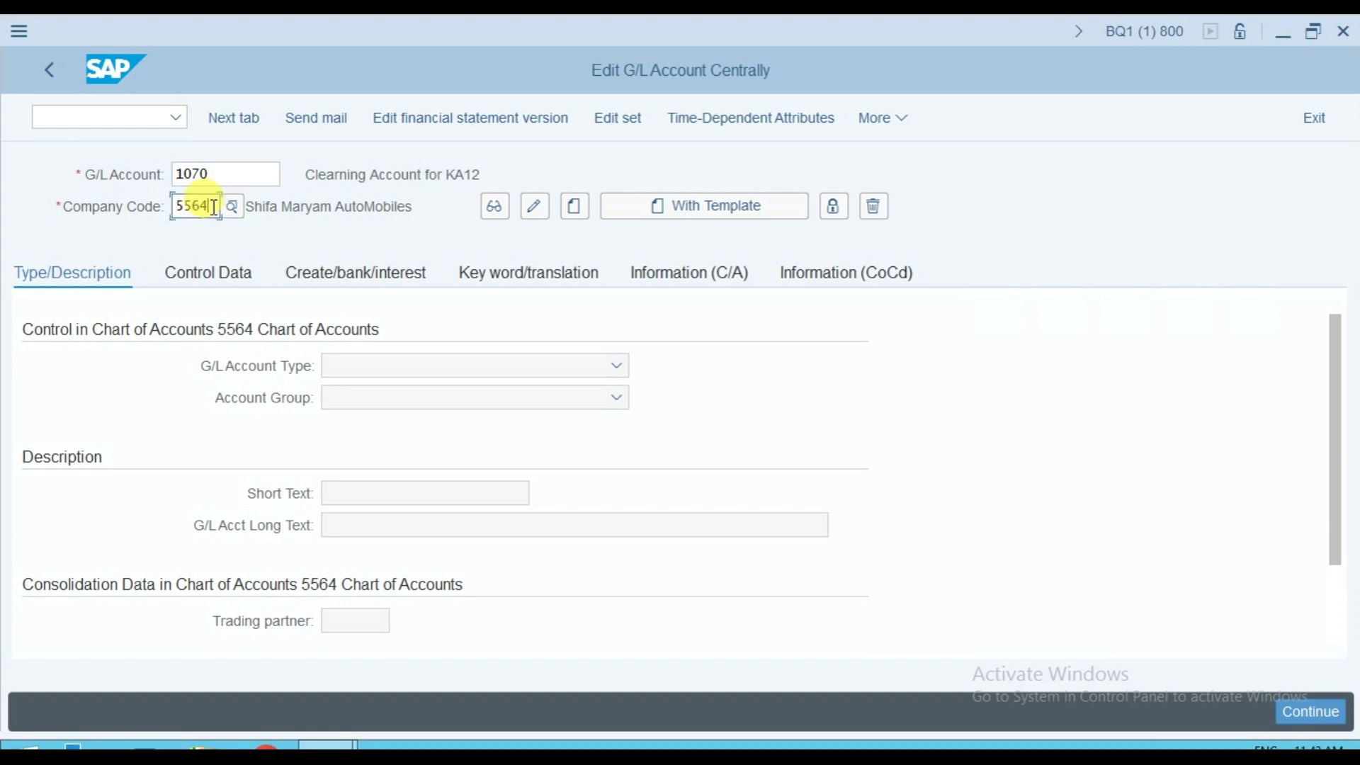
key("BackSpace")
key("BackSpace")
key("BackSpace")
key("BackSpace")
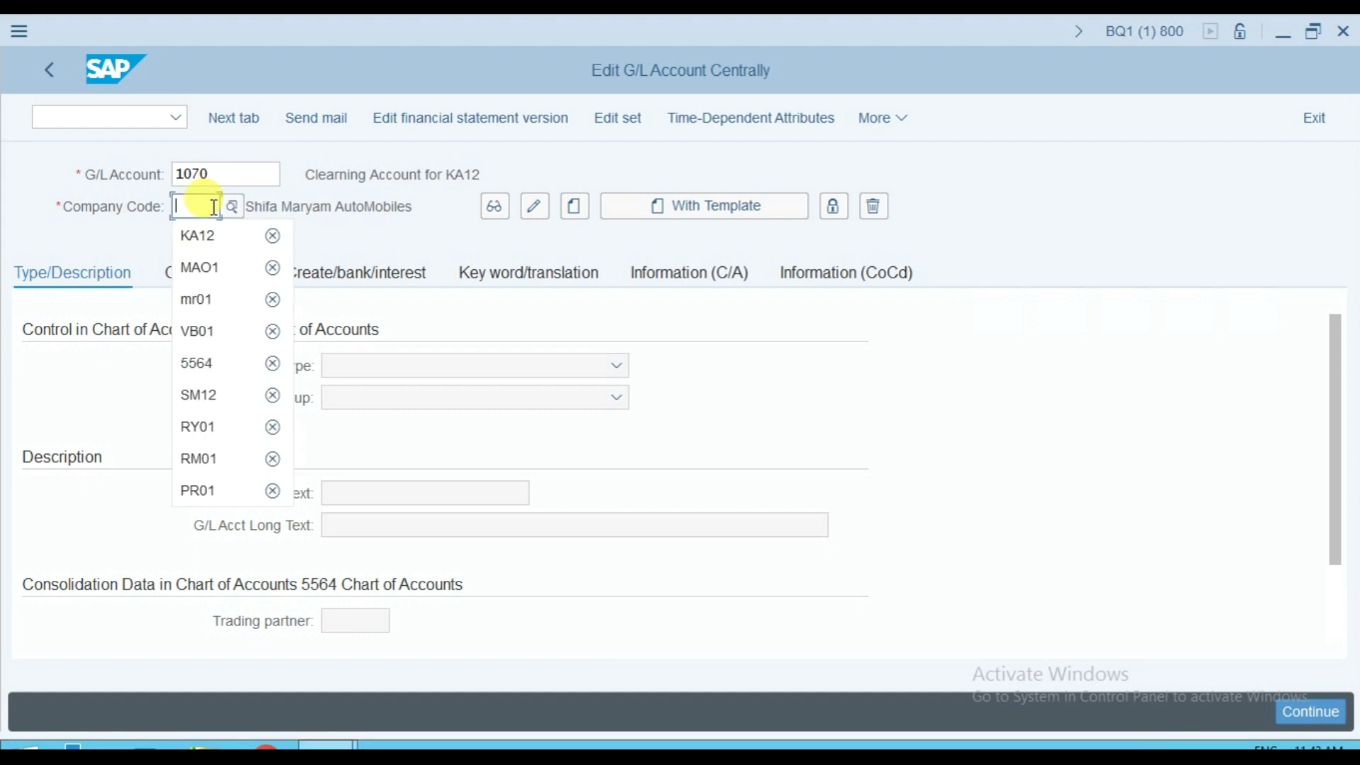
type("KA12")
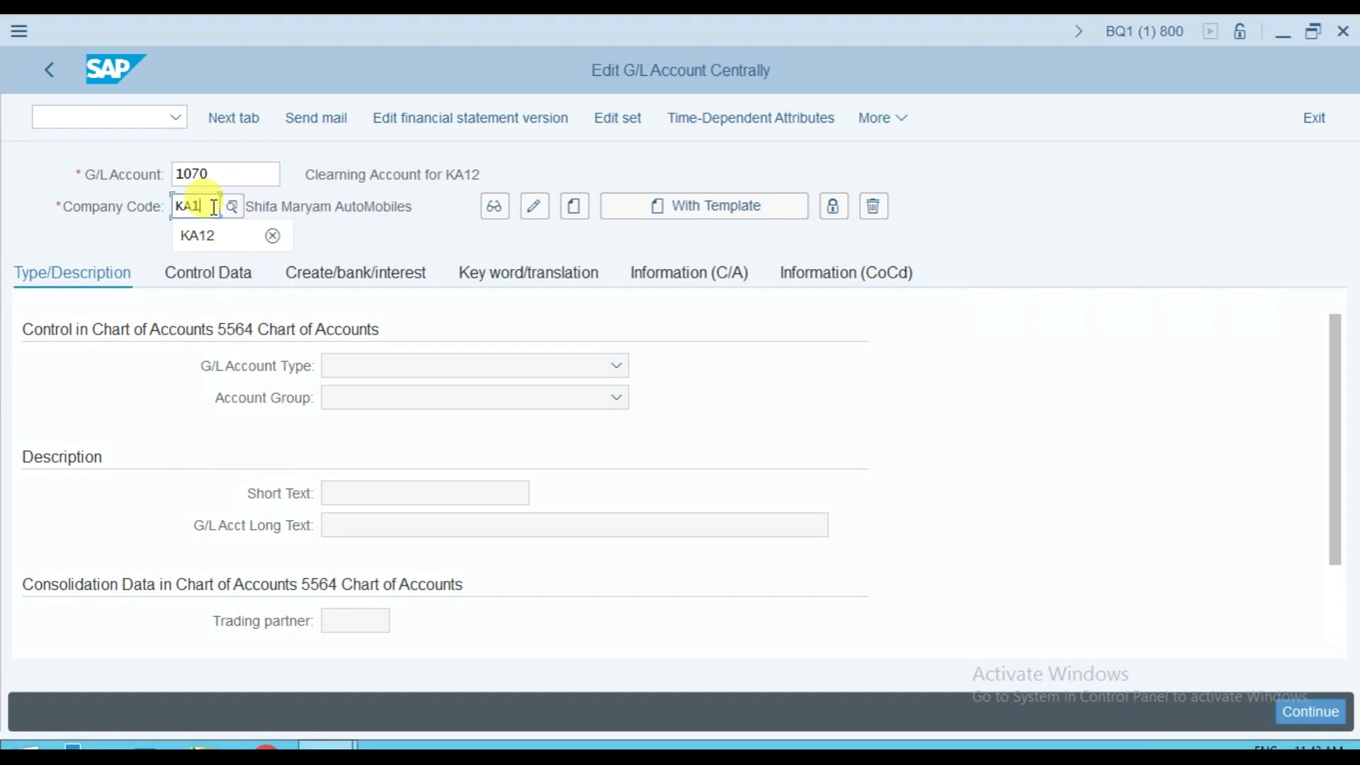
key("Return")
key("BackSpace")
key("BackSpace")
key("BackSpace")
key("BackSpace")
key("Return")
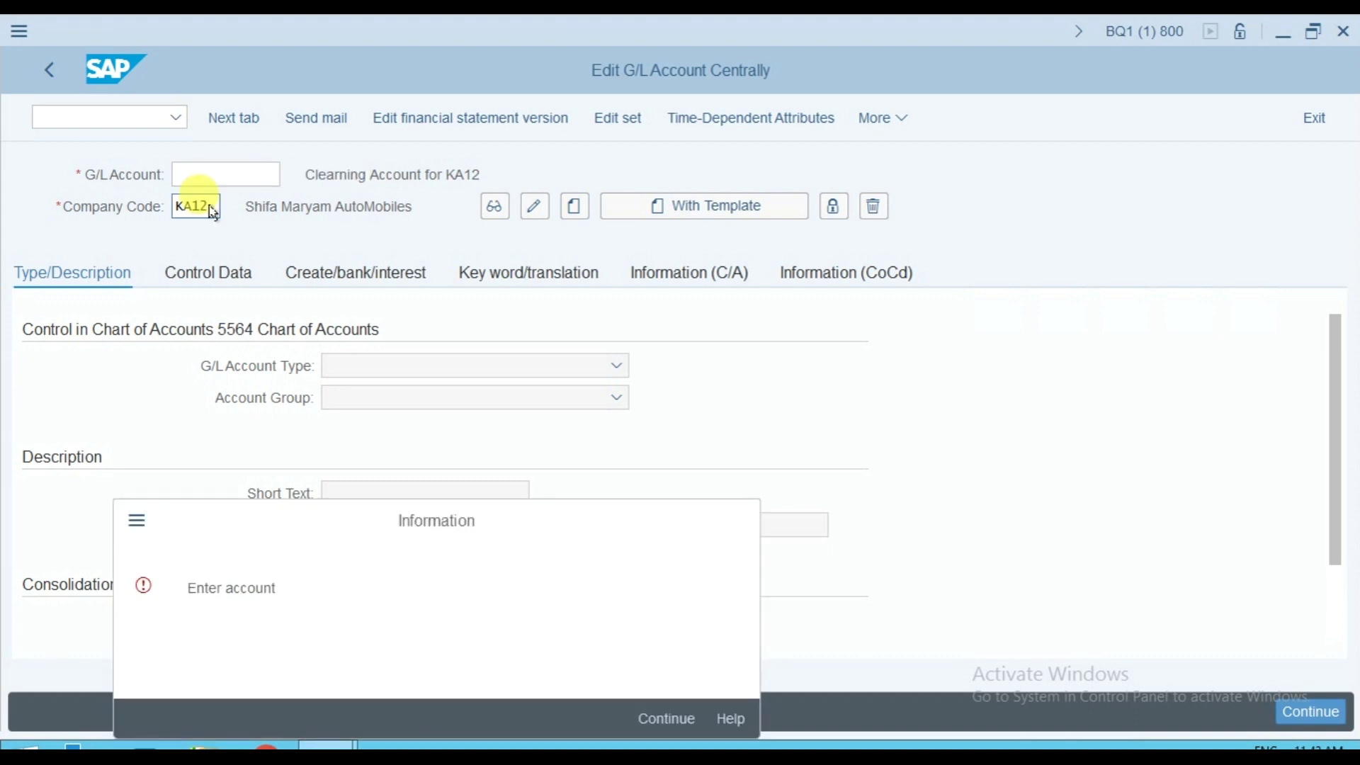
key("Return")
Look up the existing G/L accounts in chart KA12 and start creating G/L account 6015.
left_click(293, 177)
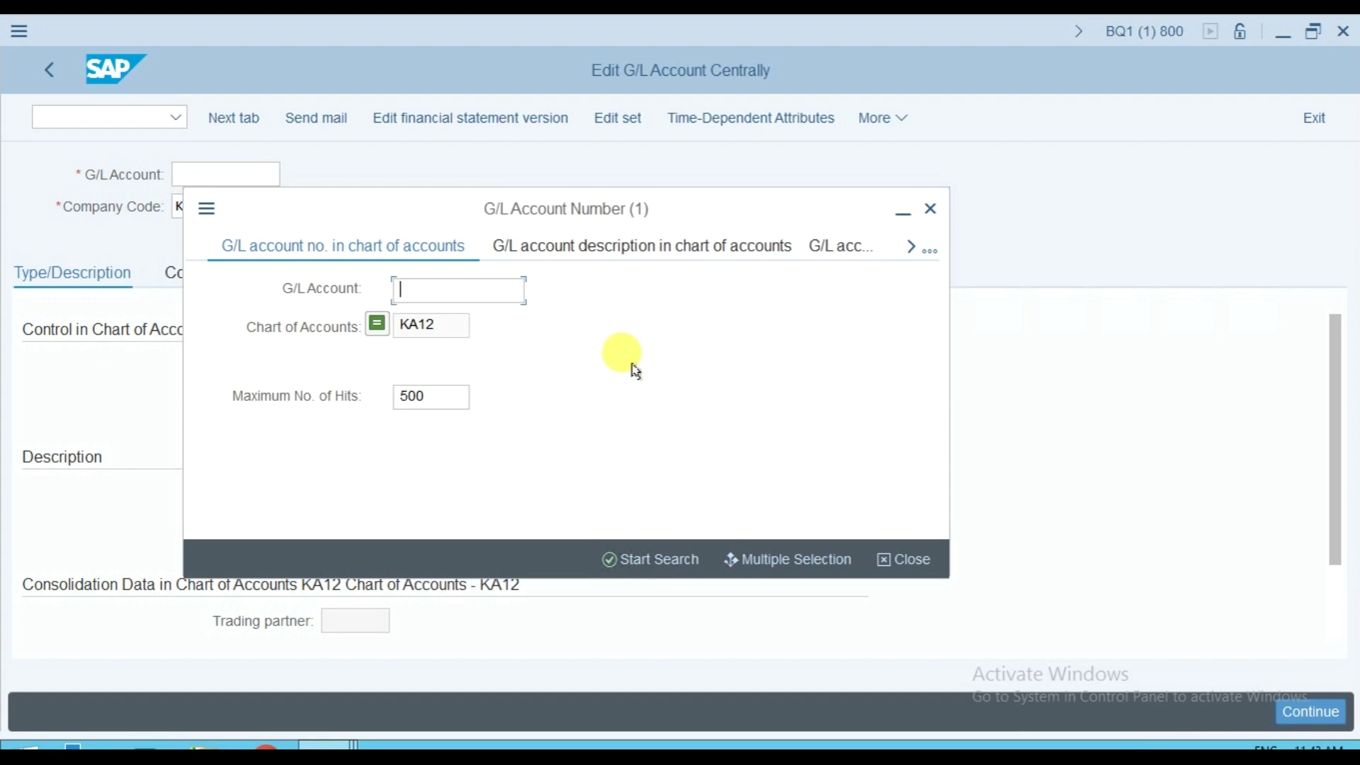
key("Return")
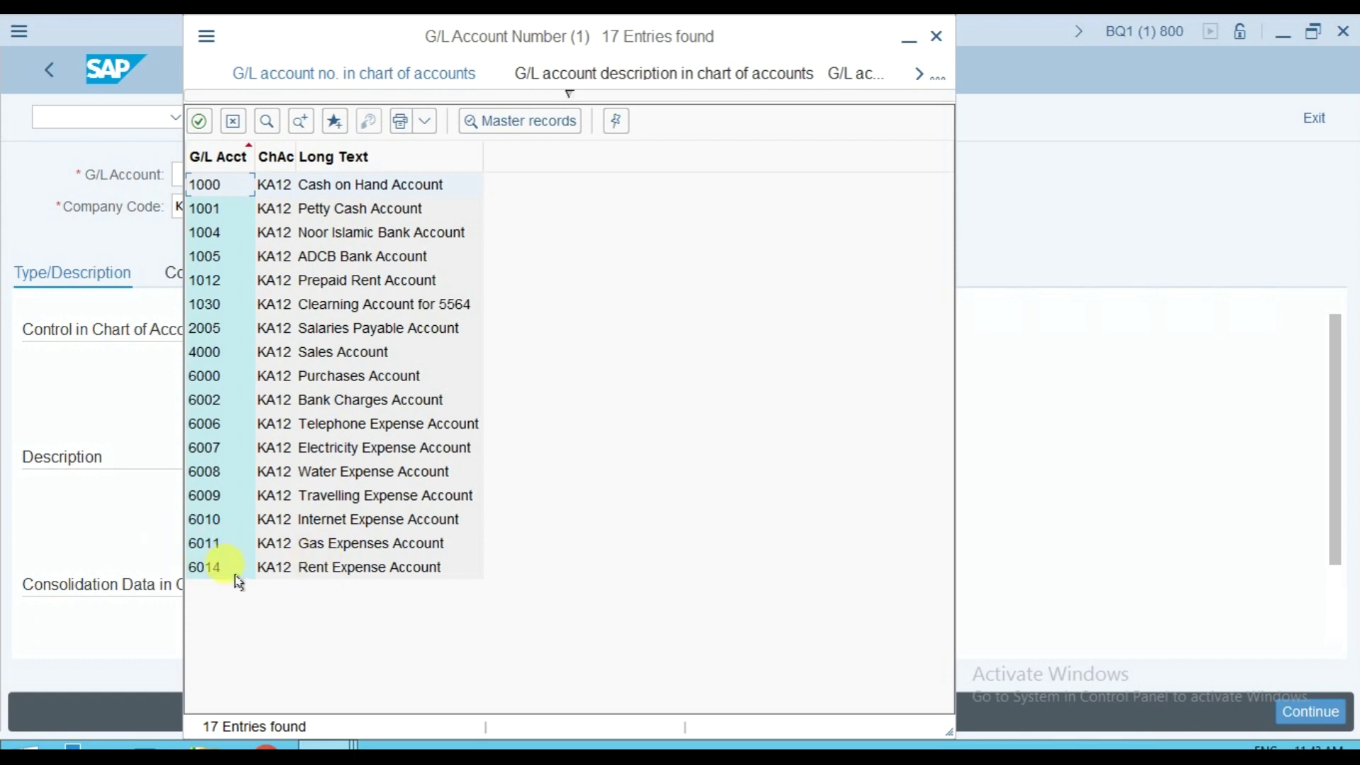
left_click(233, 123)
type("6015")
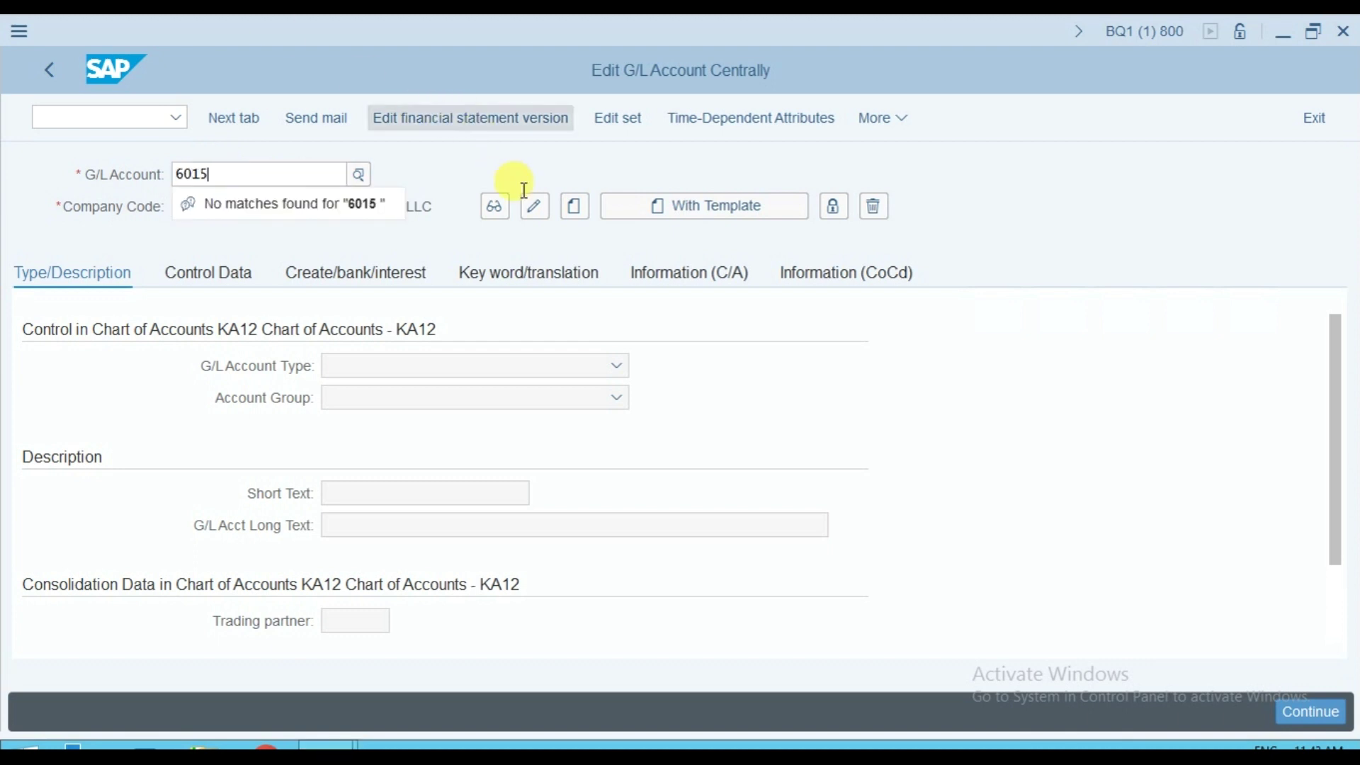
left_click(476, 268)
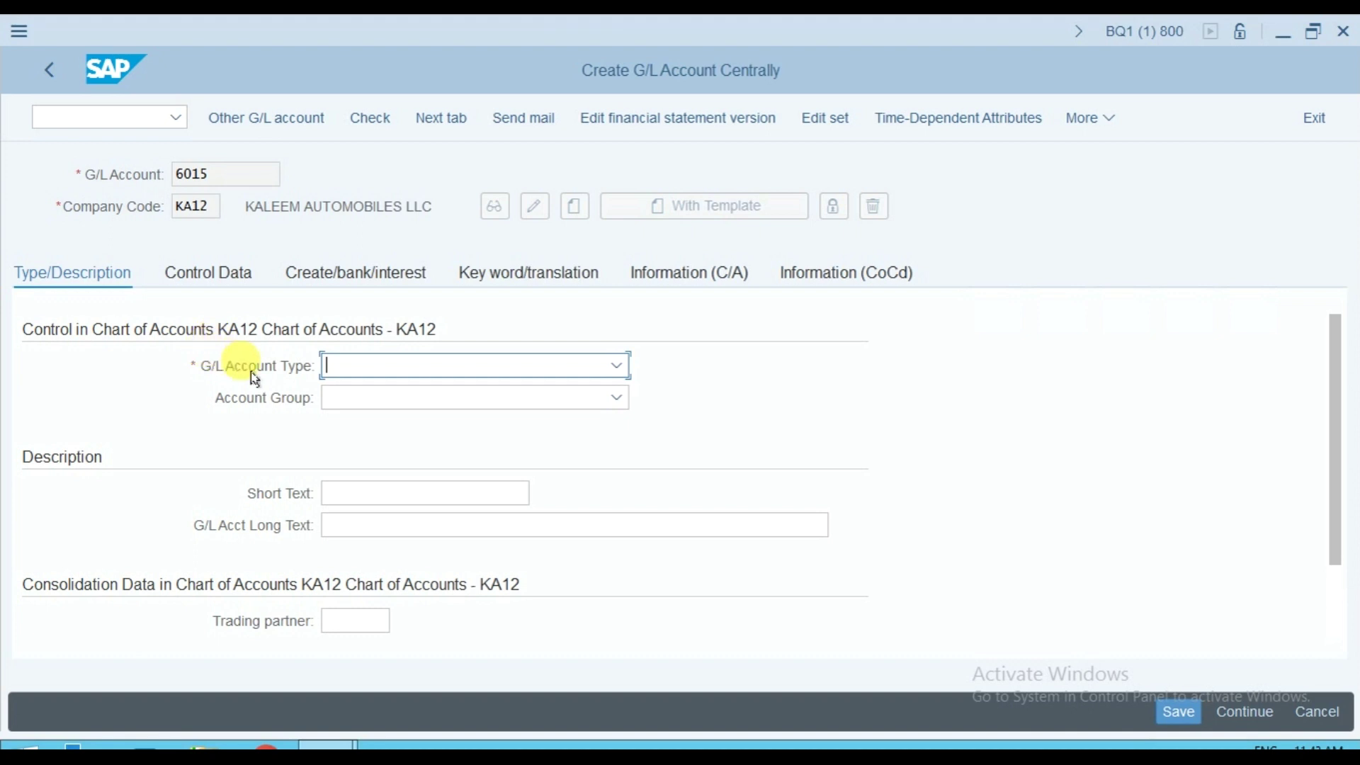
Set the G/L account type to Primary Costs or Revenue and the account group to Expenses.
left_click(413, 369)
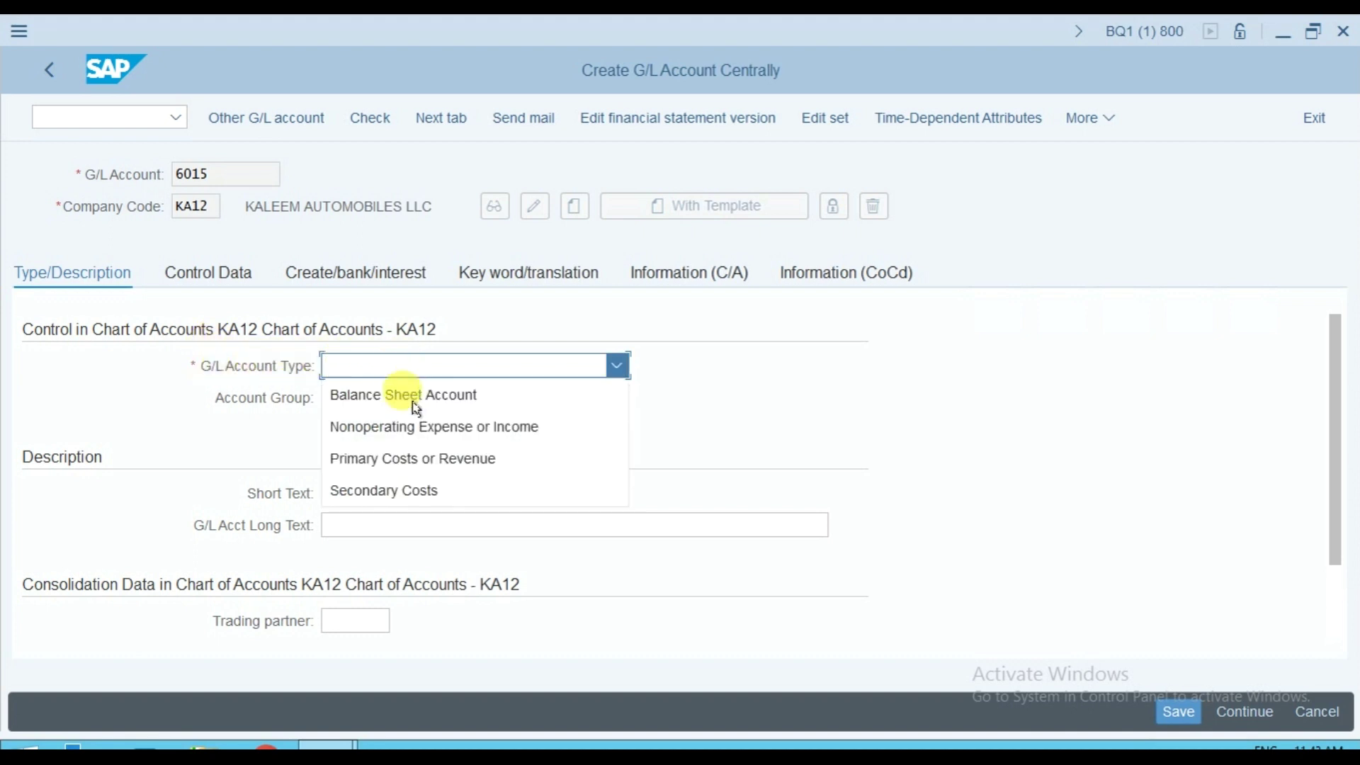
left_click(528, 462)
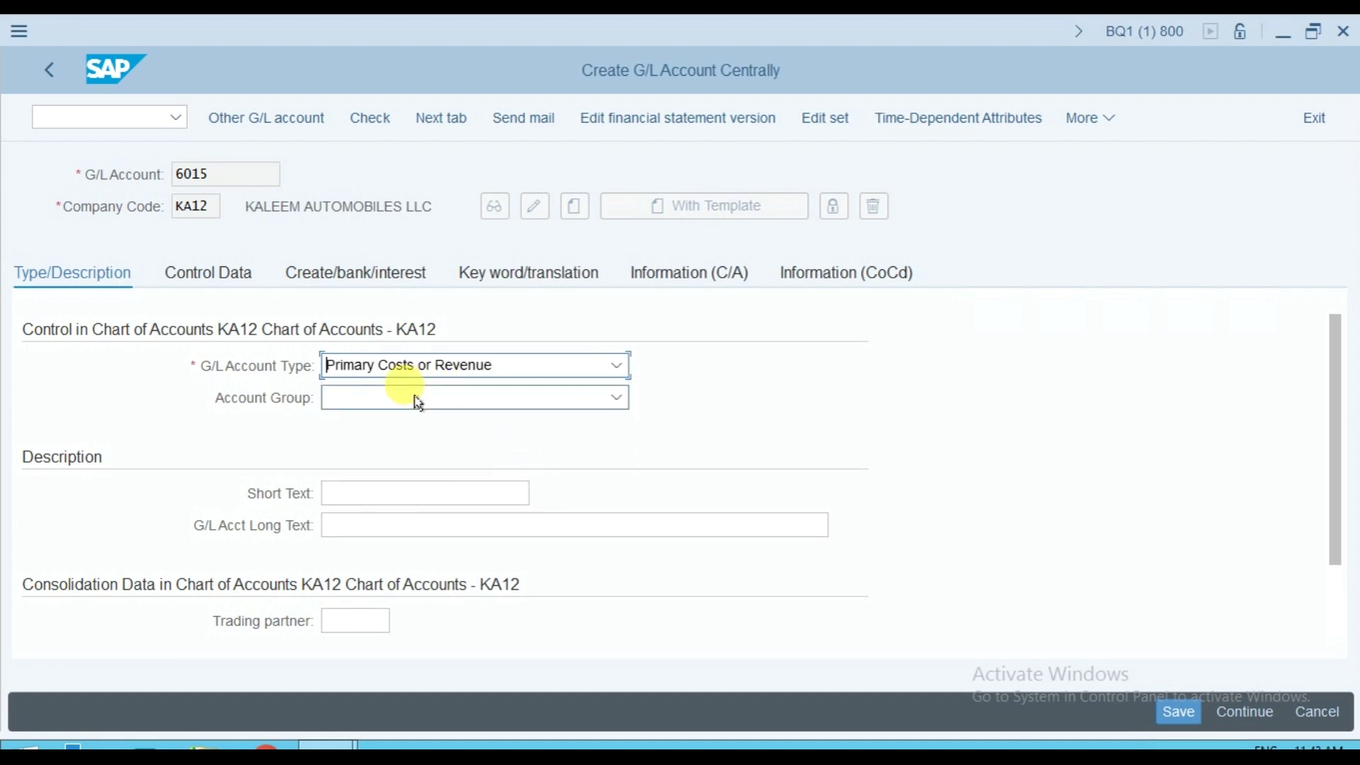
left_click(419, 403)
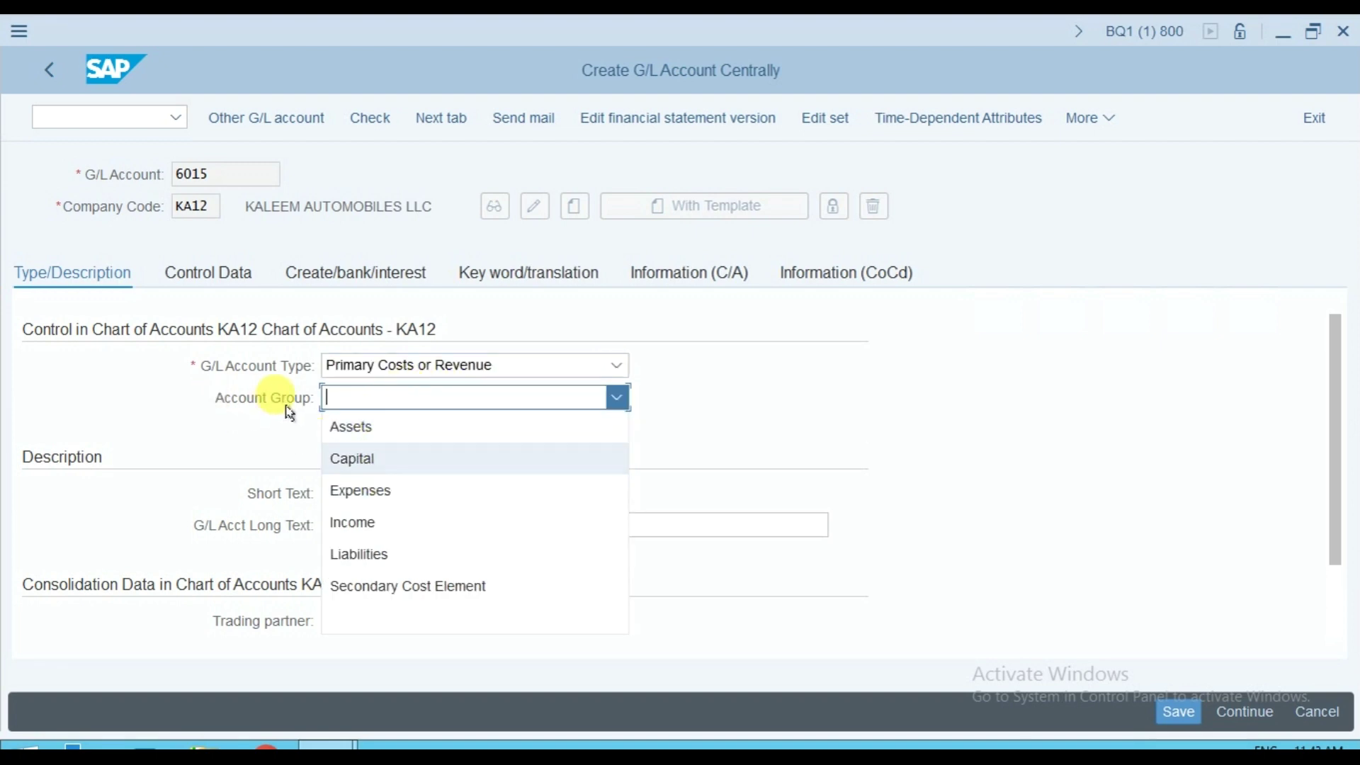
left_click(403, 500)
Enter the short text "Printing Exp A/C" and the long text "Printing Expenses Account" for the account.
left_click(361, 495)
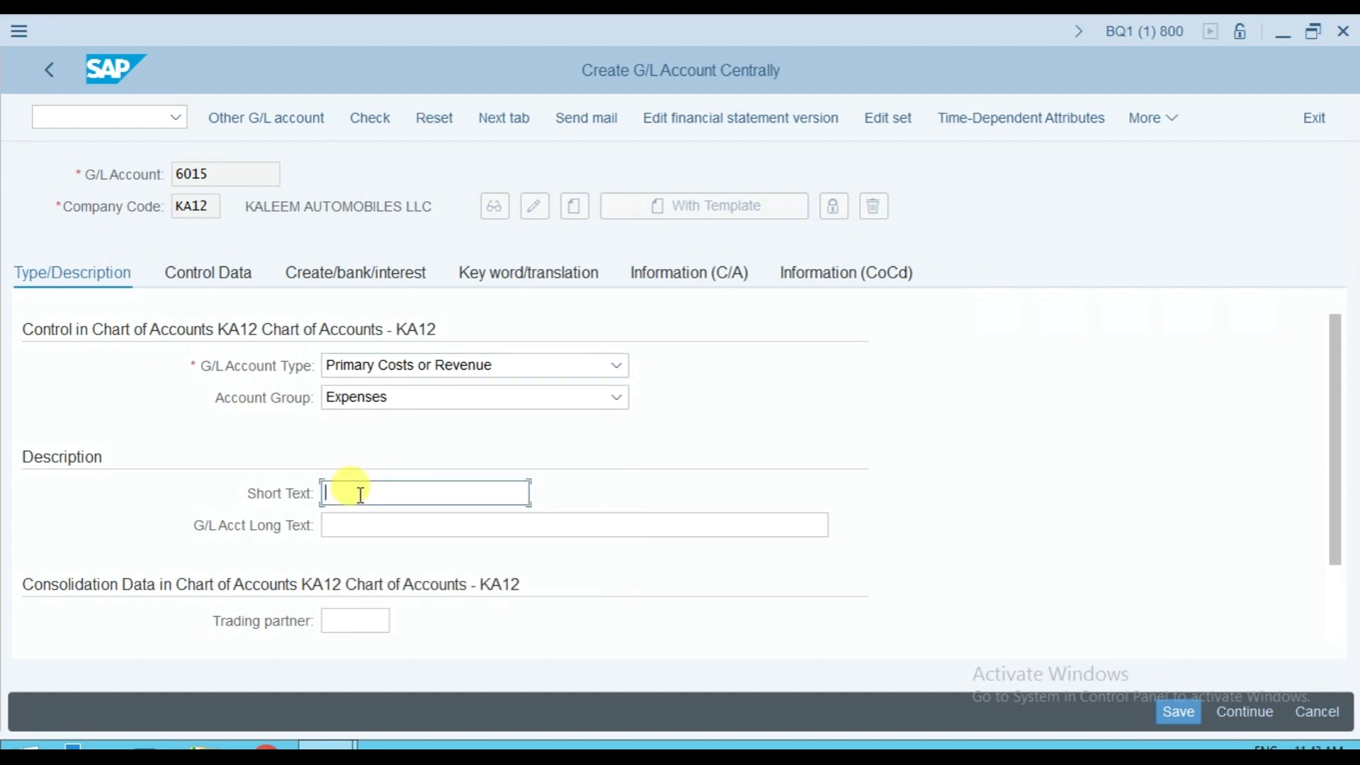
type("p")
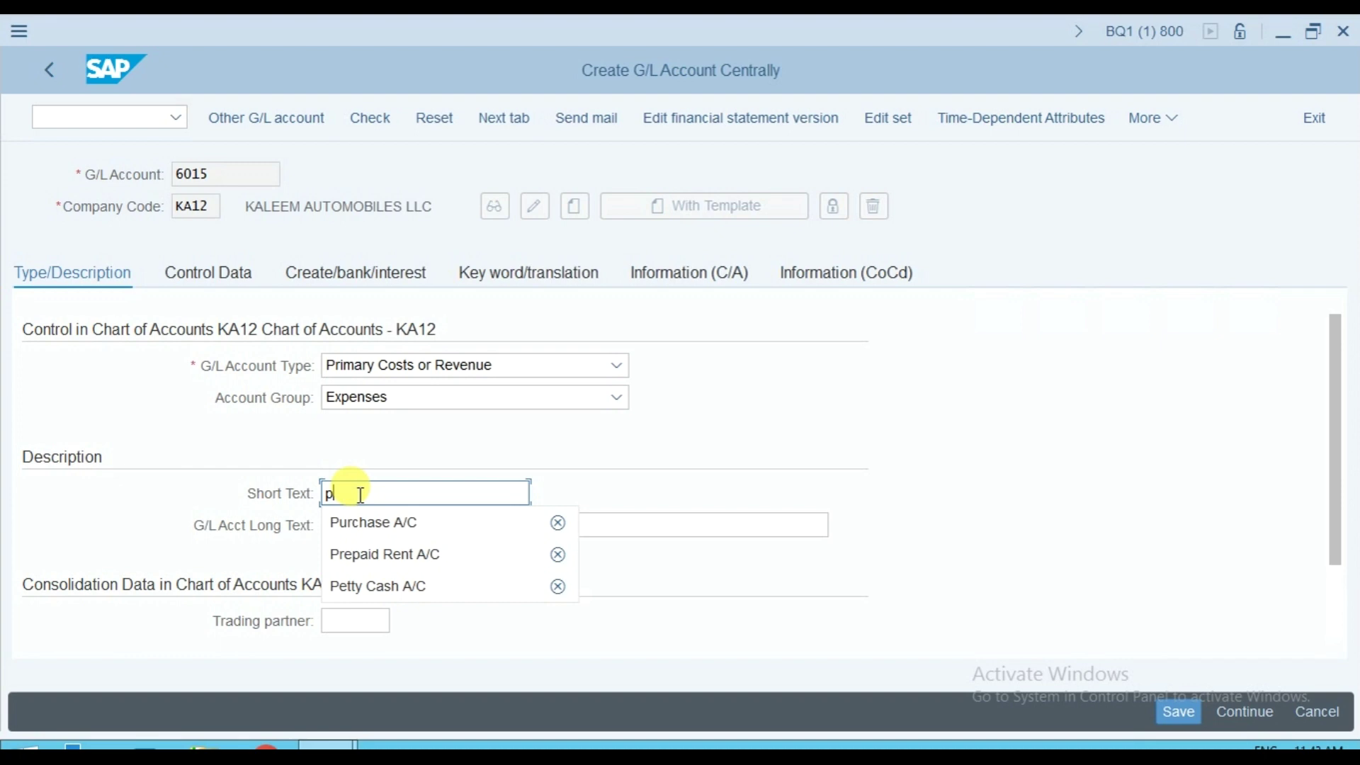
key("BackSpace")
type("Pr")
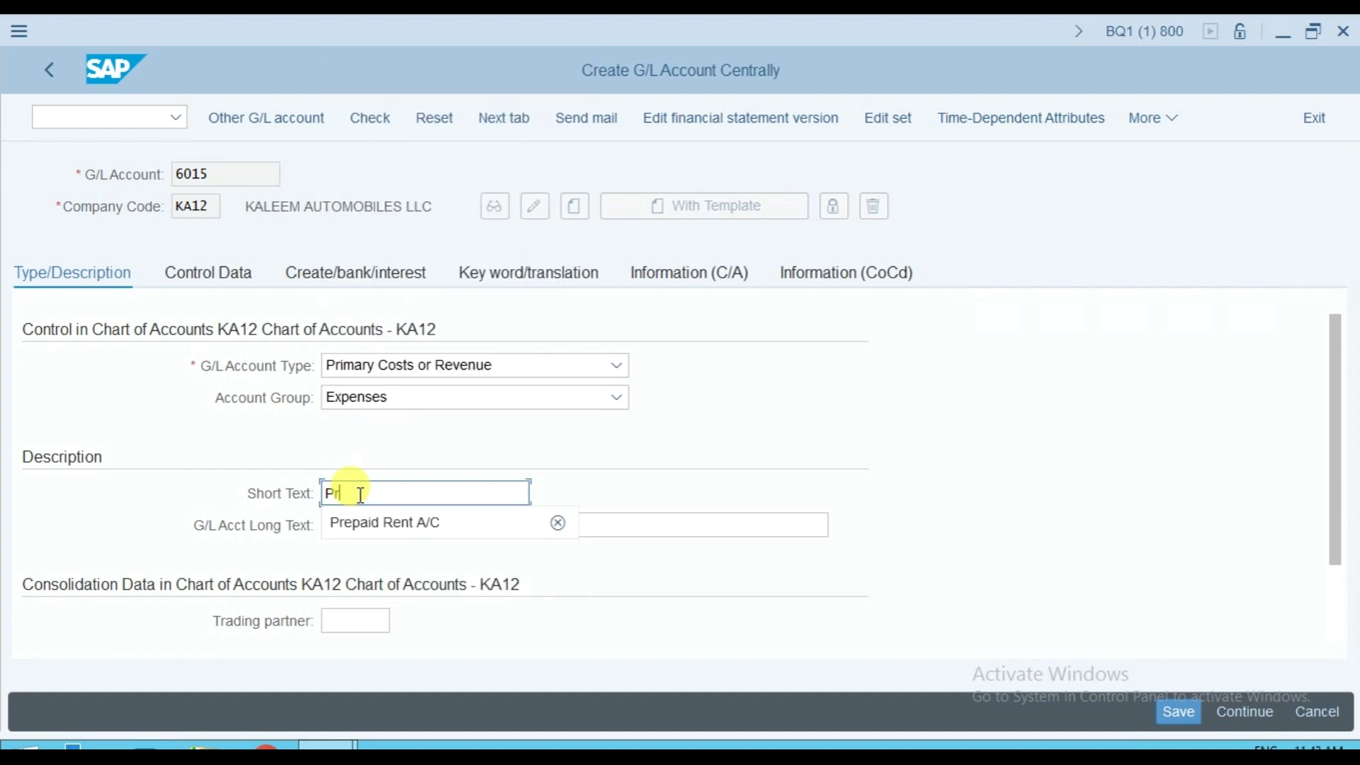
type("int")
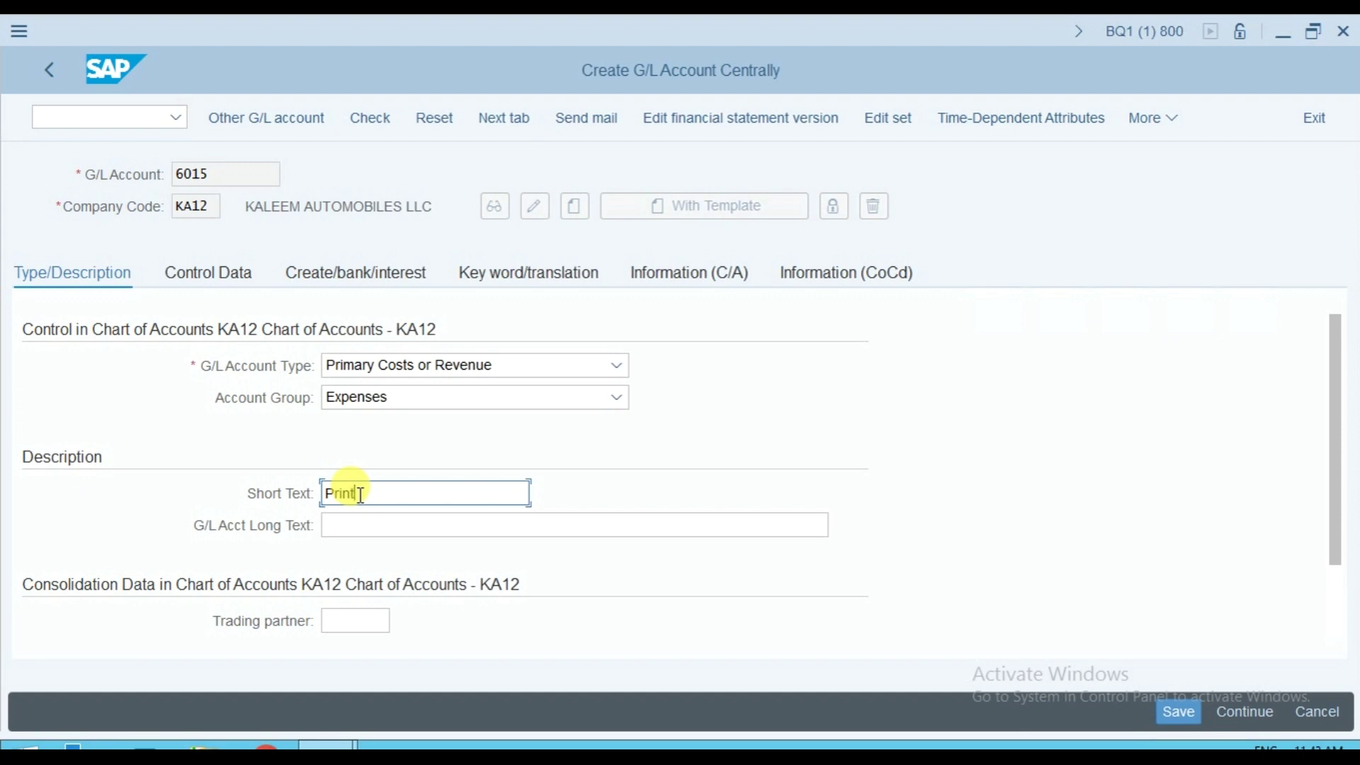
type("ing Exp A/C")
key("Tab")
type("Print")
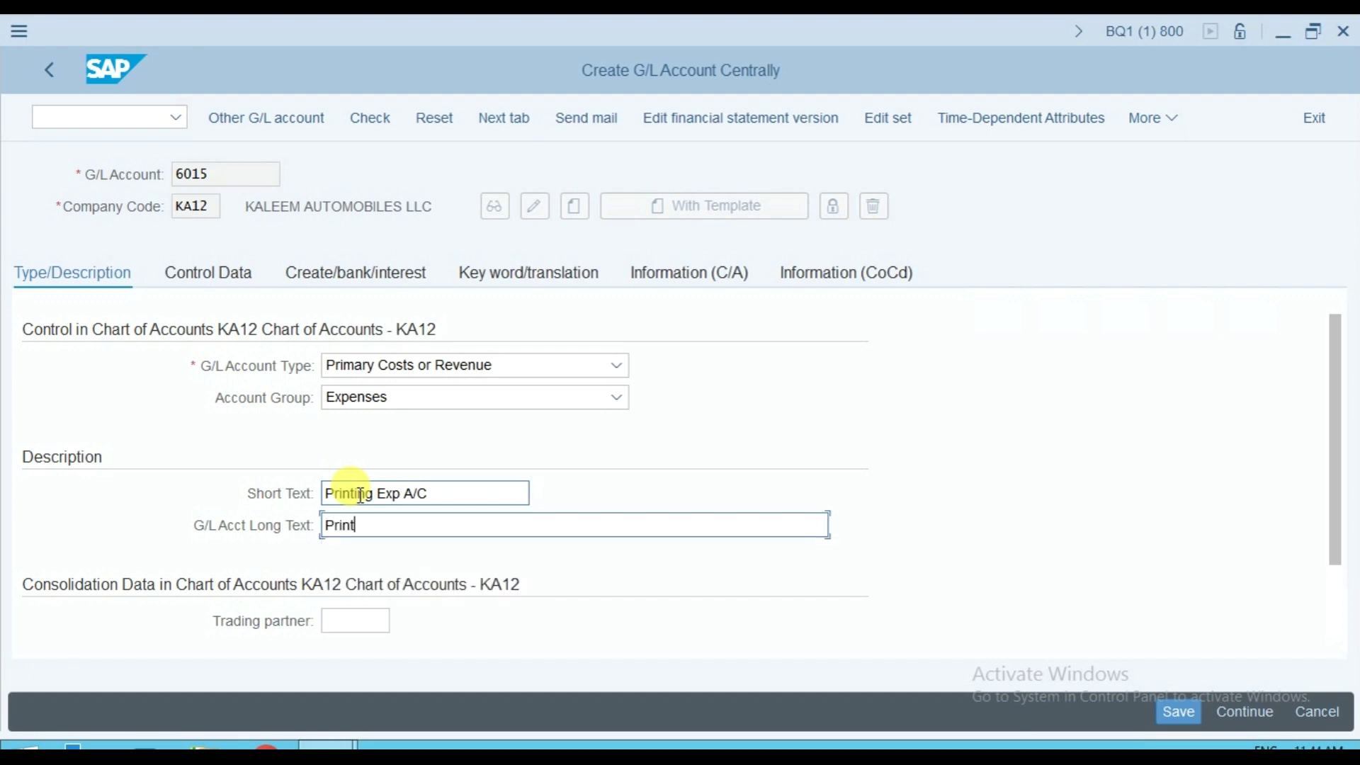
type("ing Expenses A")
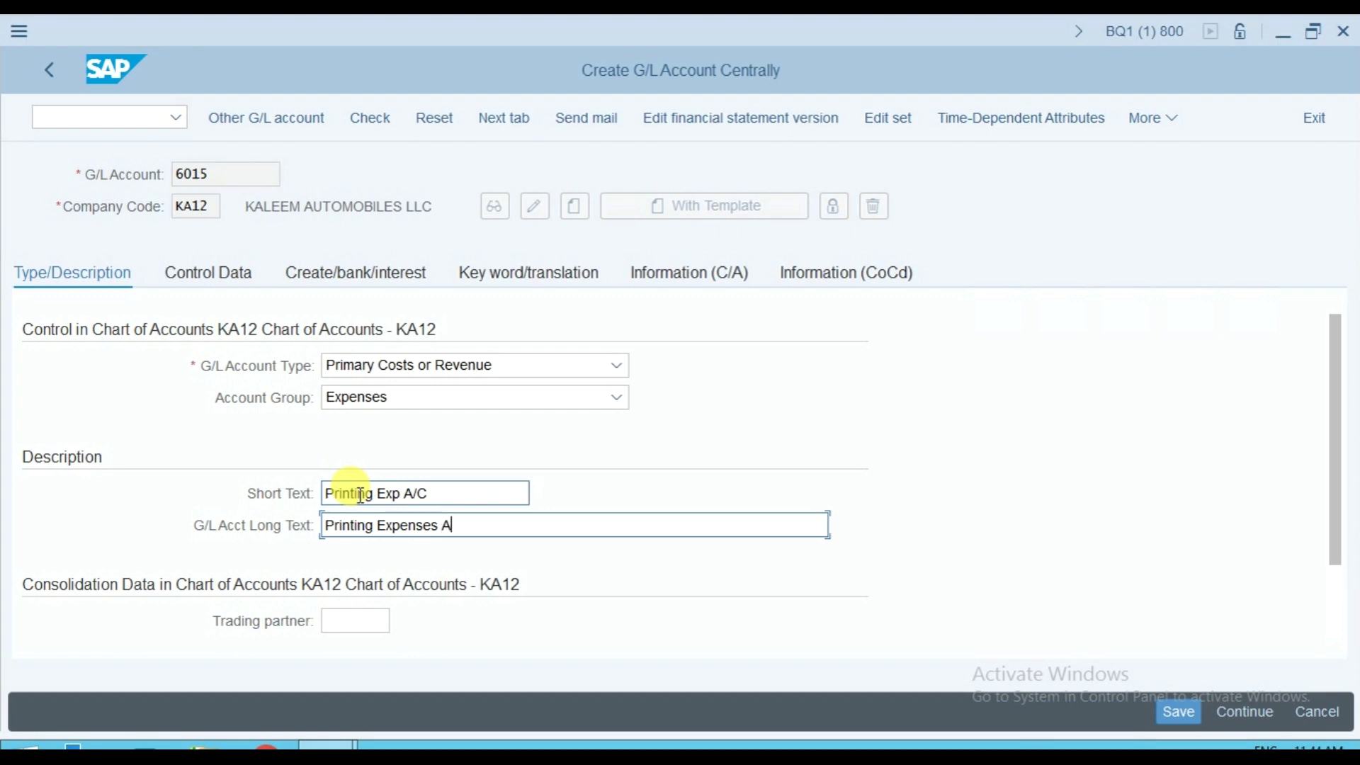
type("ccount")
Look up the group account number and assign 20050, Purchases Account.
scroll(361, 496, "down", 3)
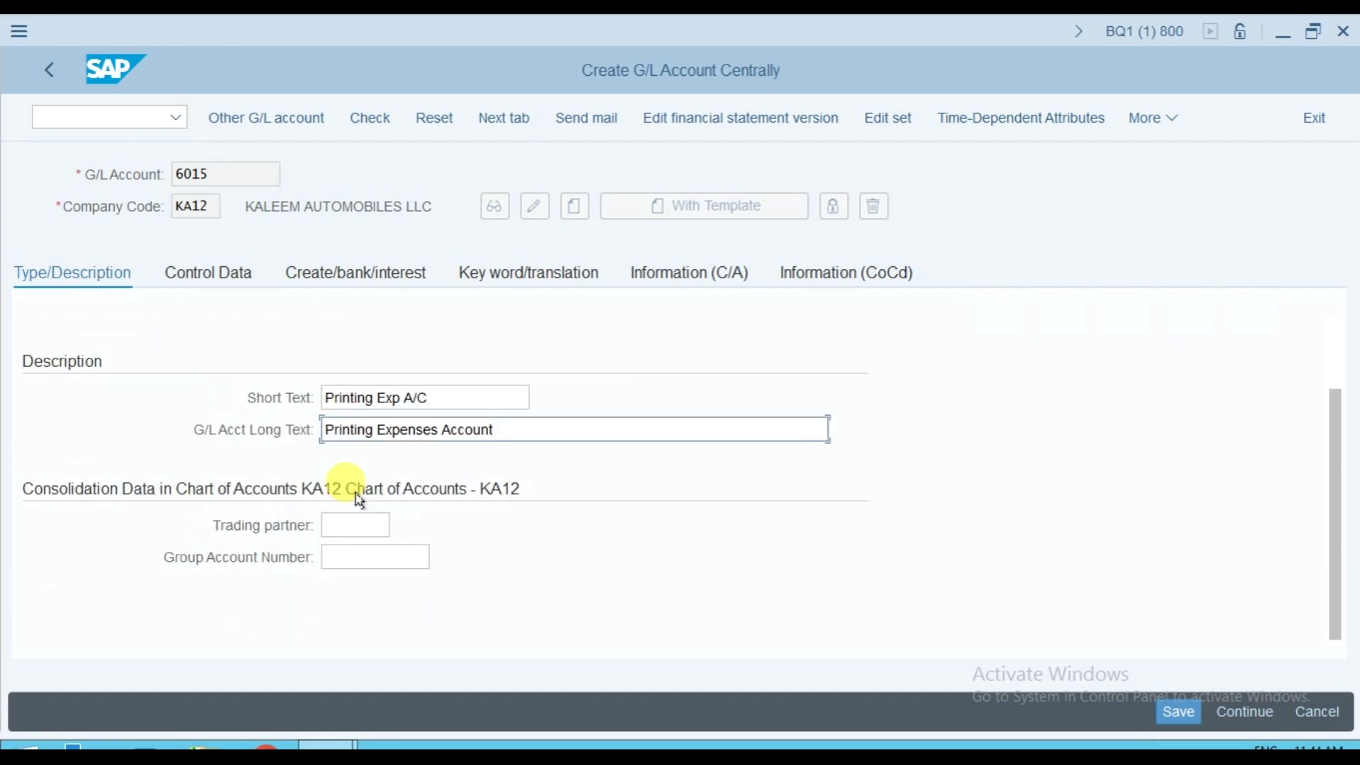
left_click(330, 559)
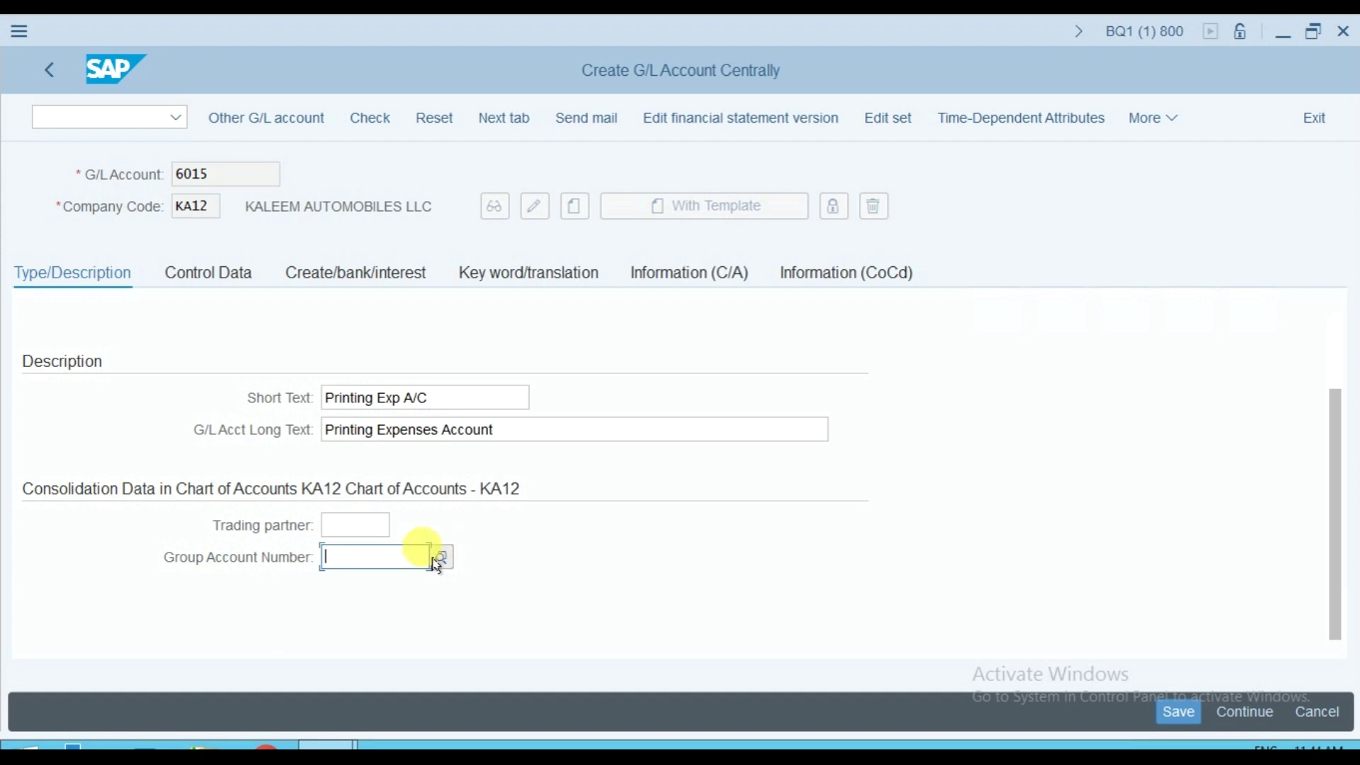
left_click(501, 486)
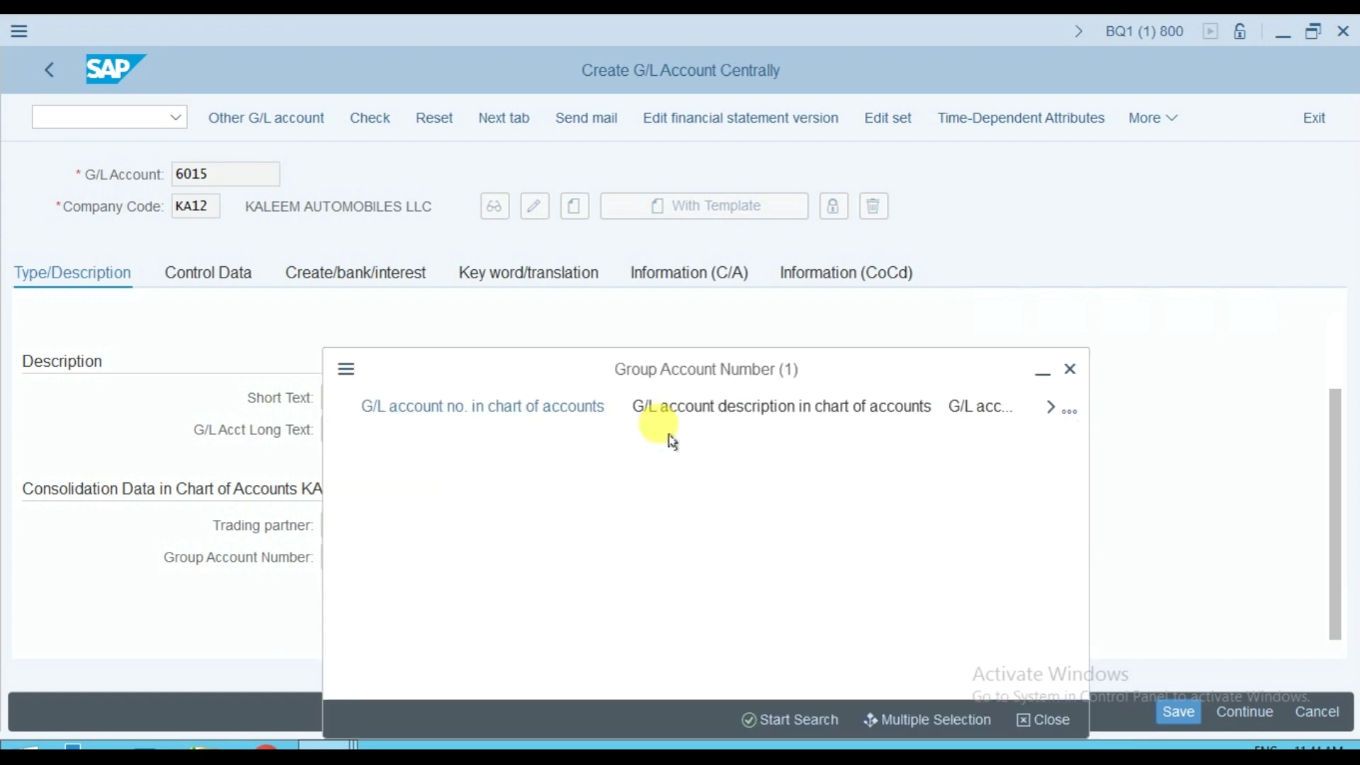
key("Return")
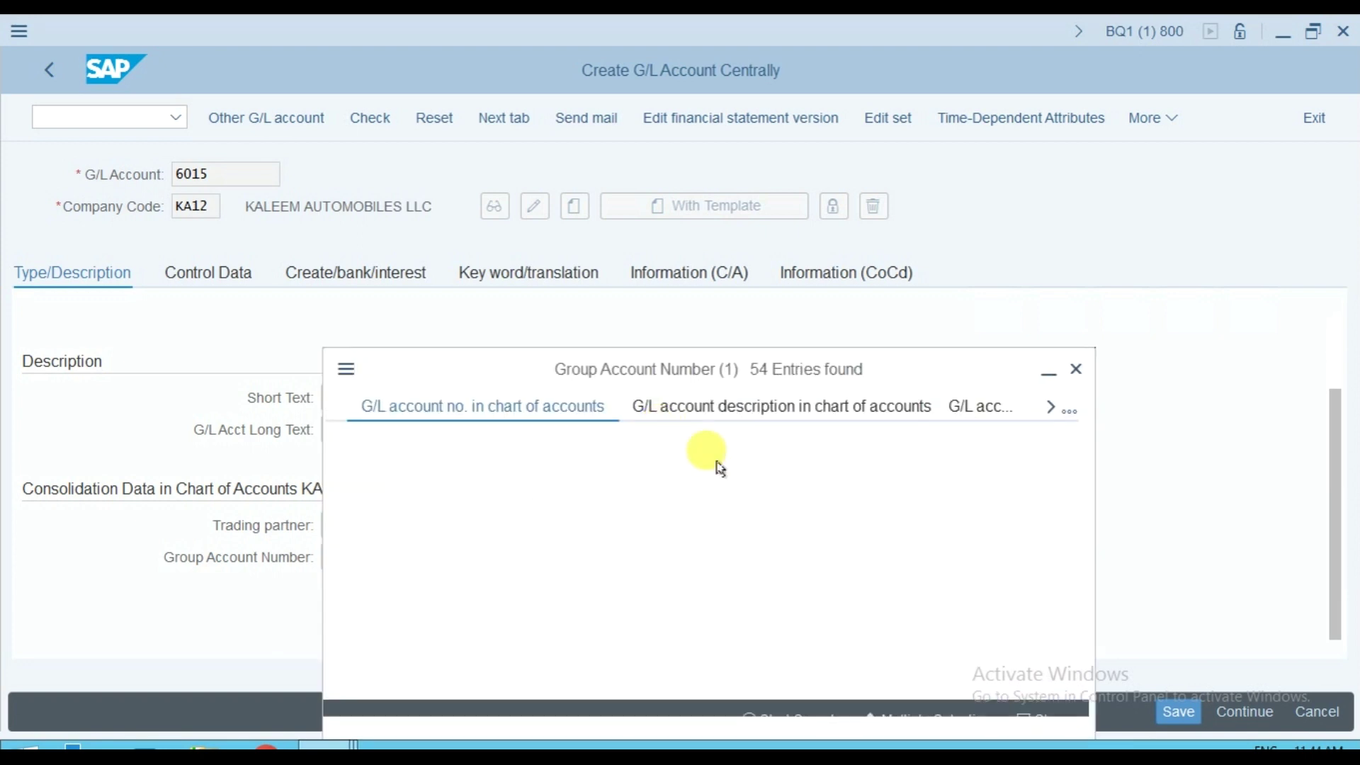
scroll(667, 520, "down", 8)
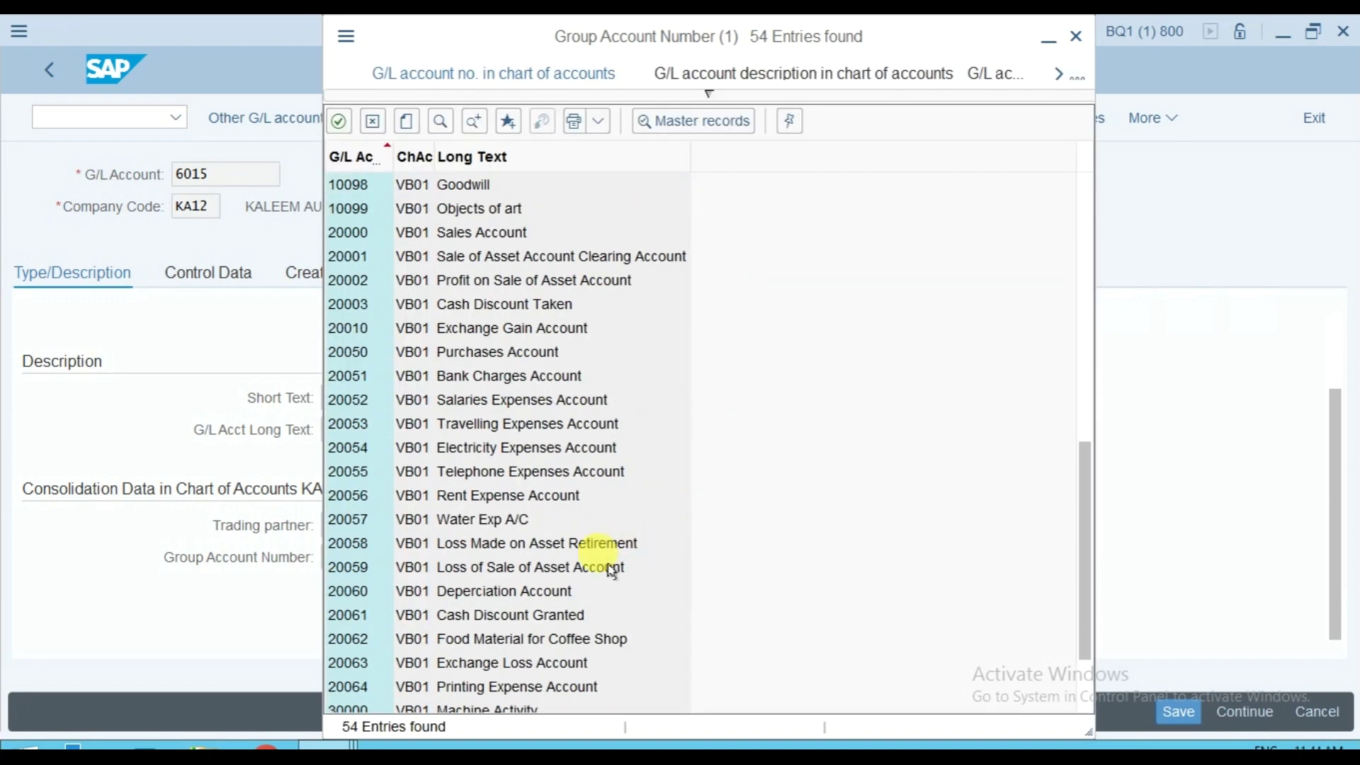
scroll(613, 571, "down", 2)
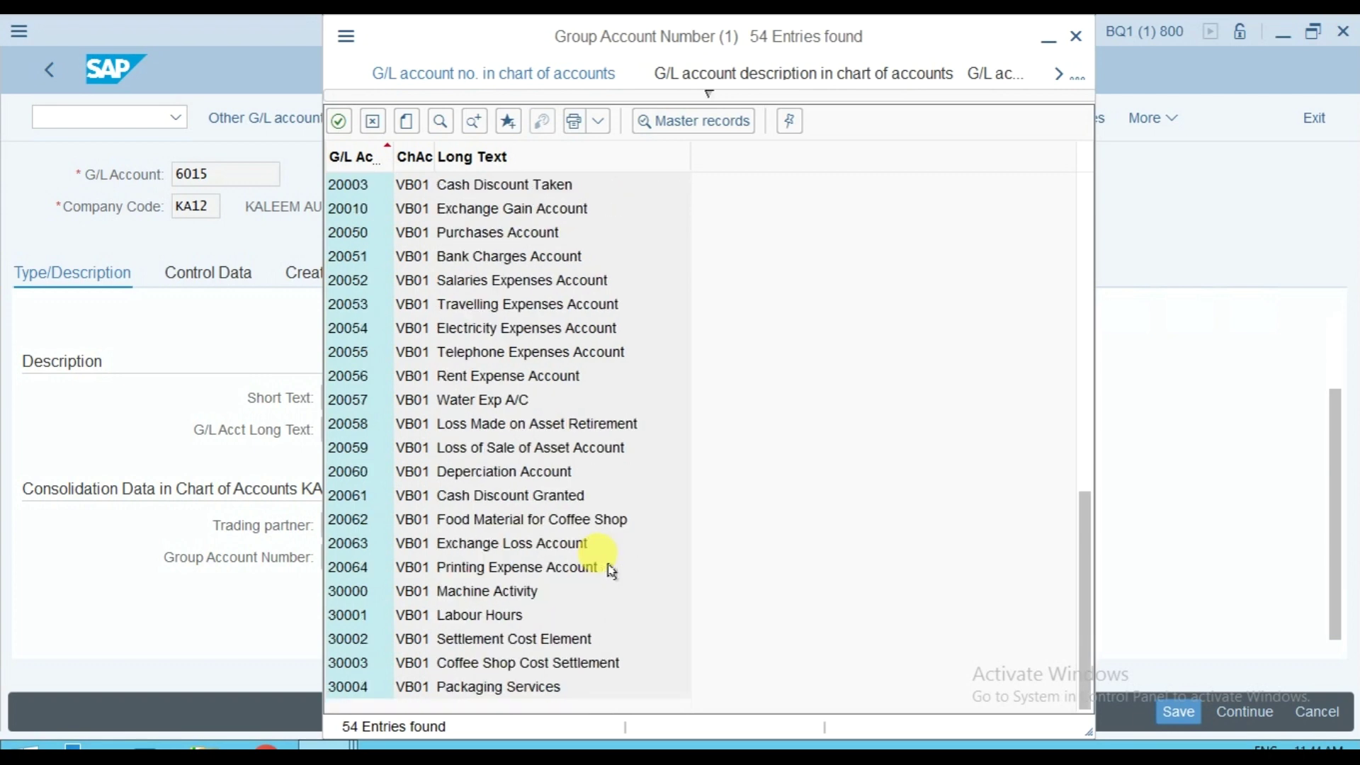
scroll(613, 571, "up", 2)
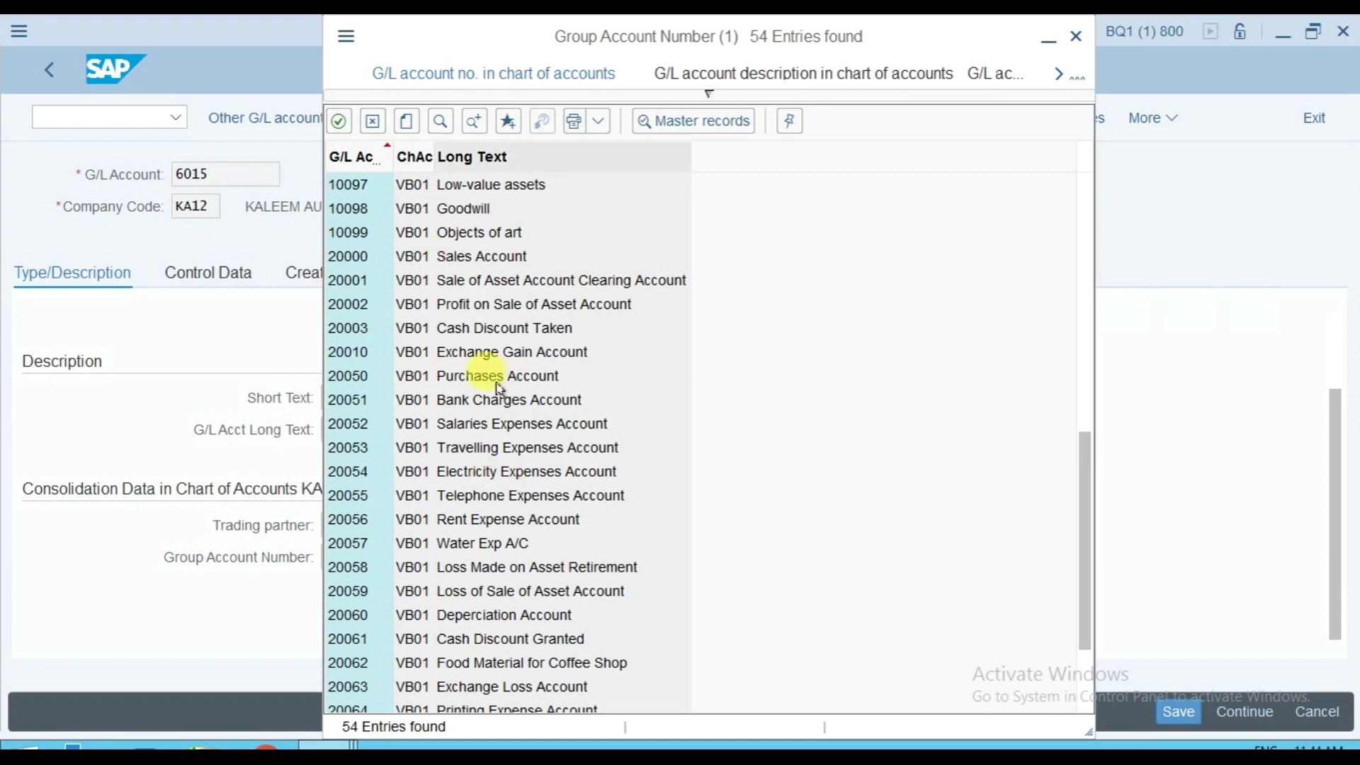
left_click(544, 525)
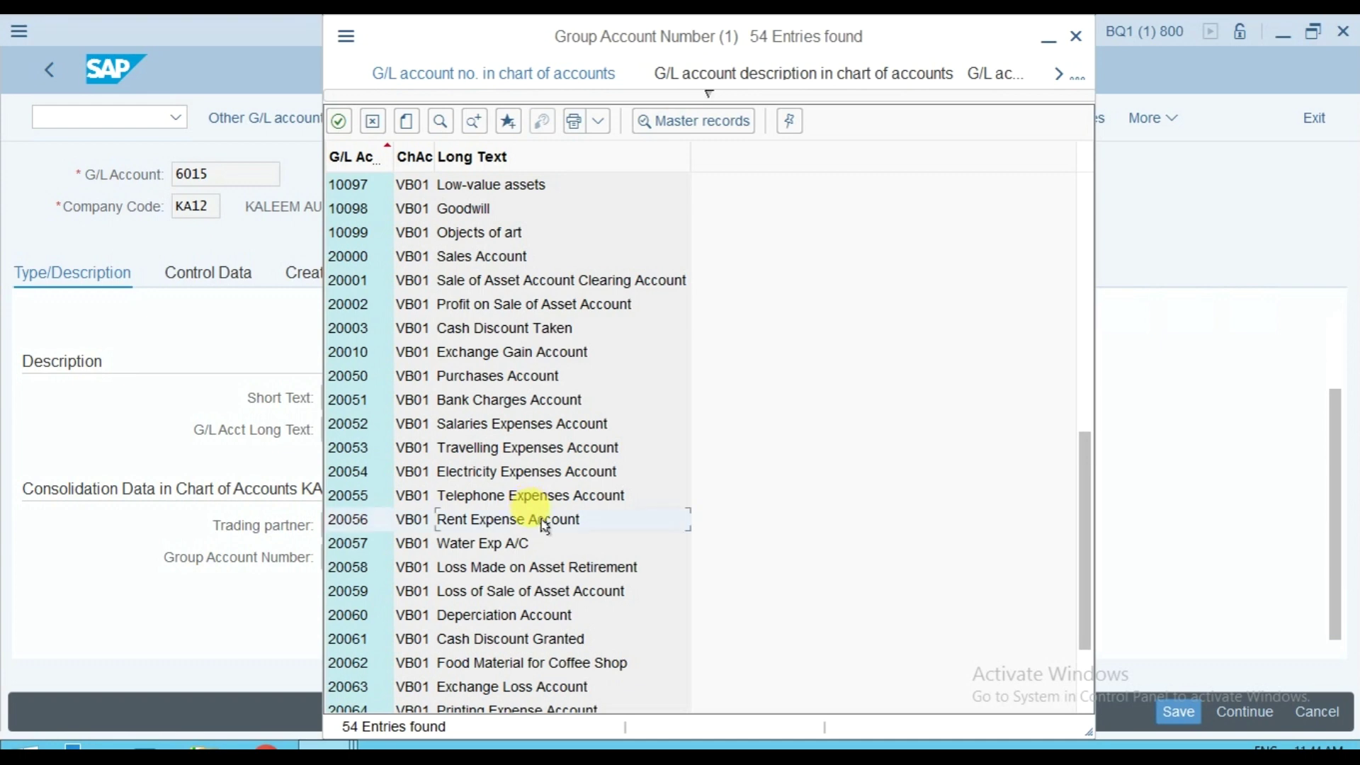
left_click(510, 383)
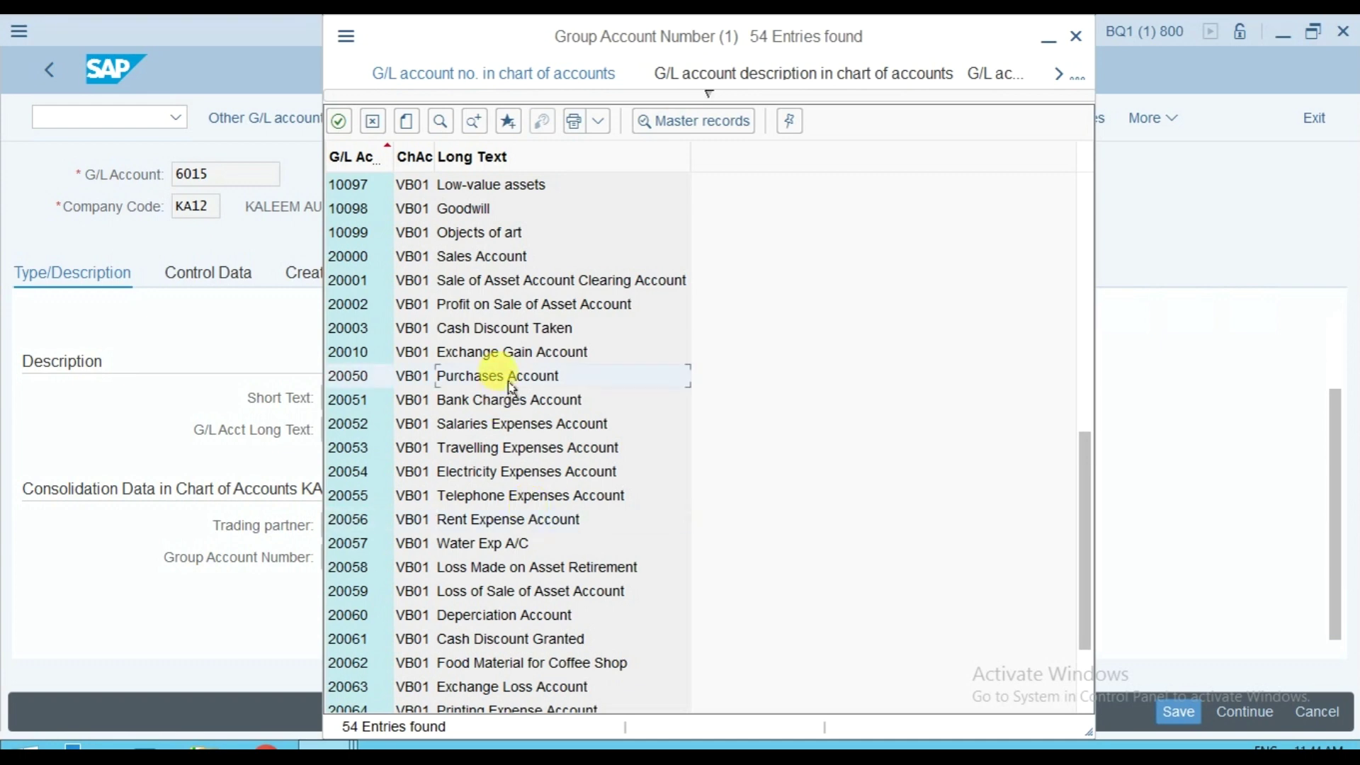
double_click(511, 386)
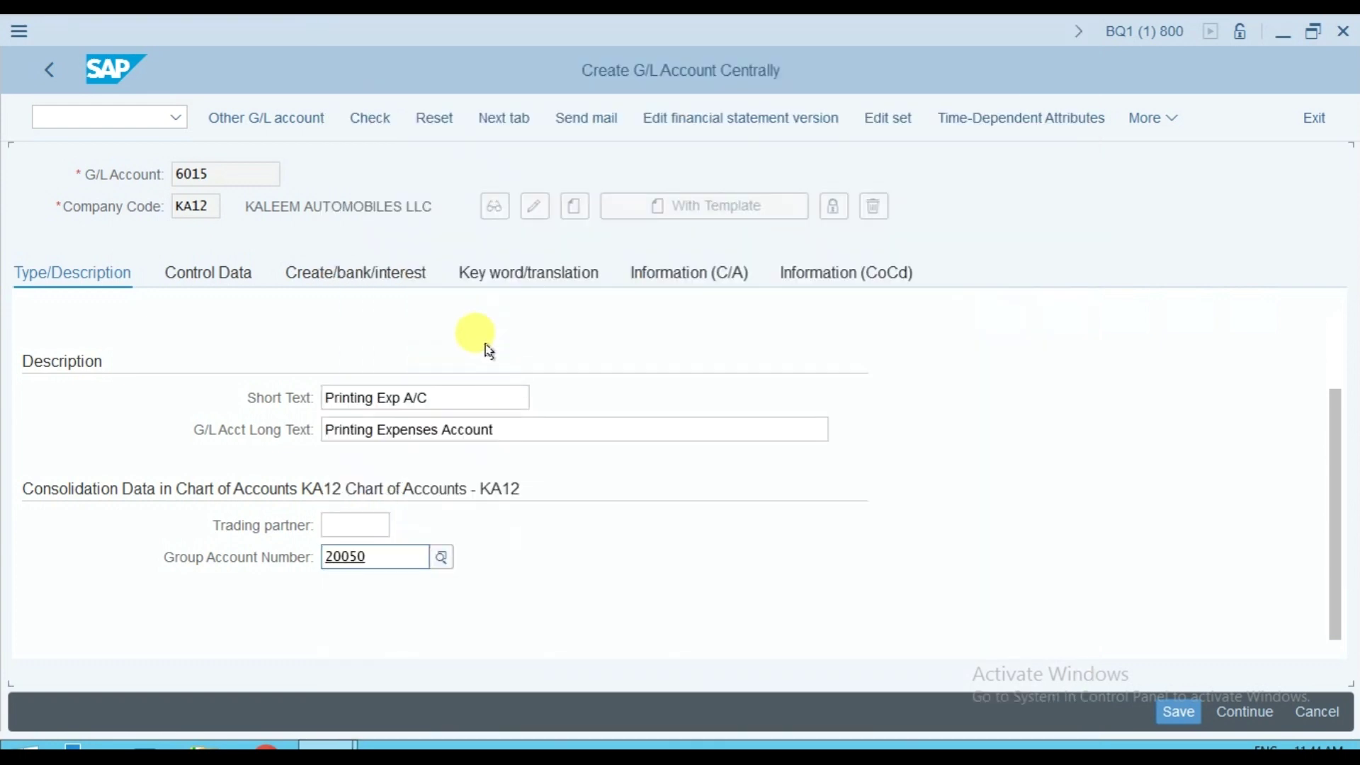
In the account's control data, set the sort key to 008 (Cost center).
left_click(228, 278)
left_click(332, 398)
scroll(787, 456, "down", 3)
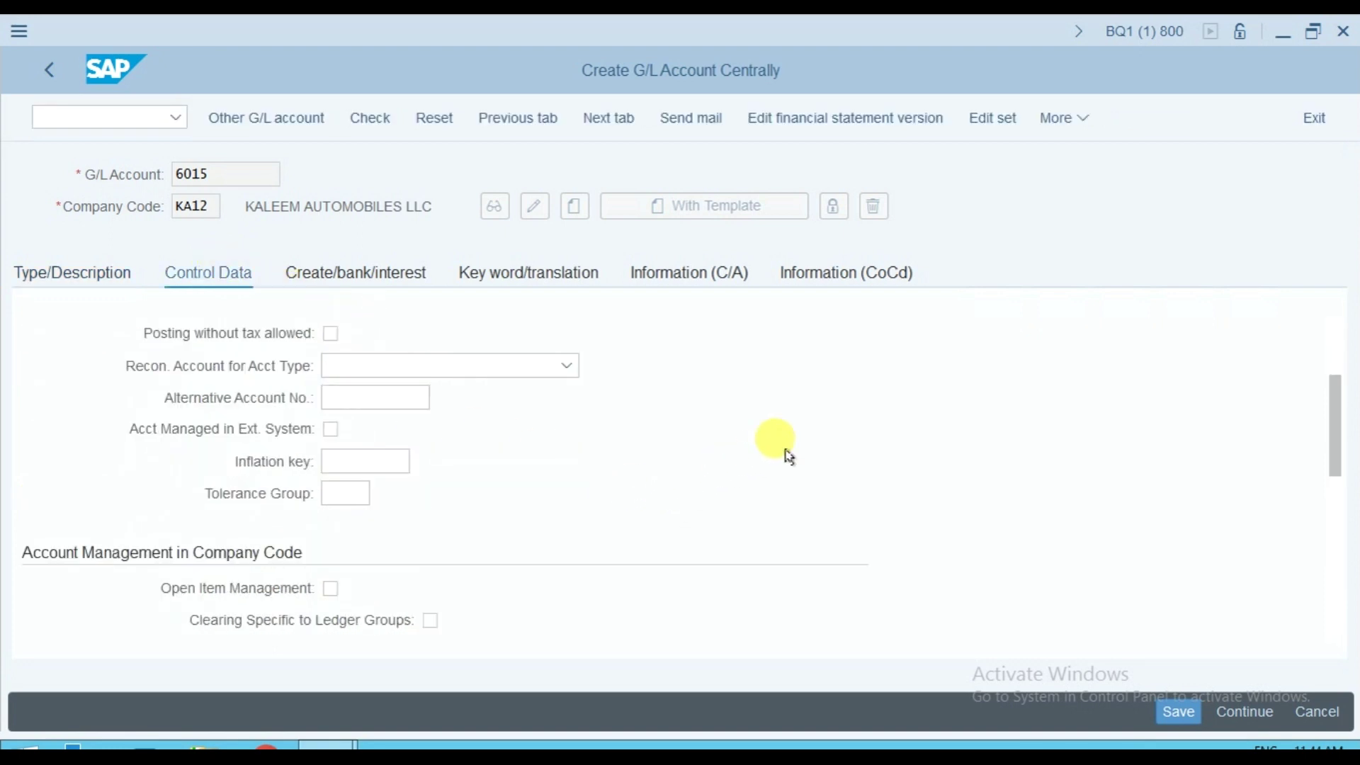
scroll(788, 457, "down", 3)
left_click(347, 464)
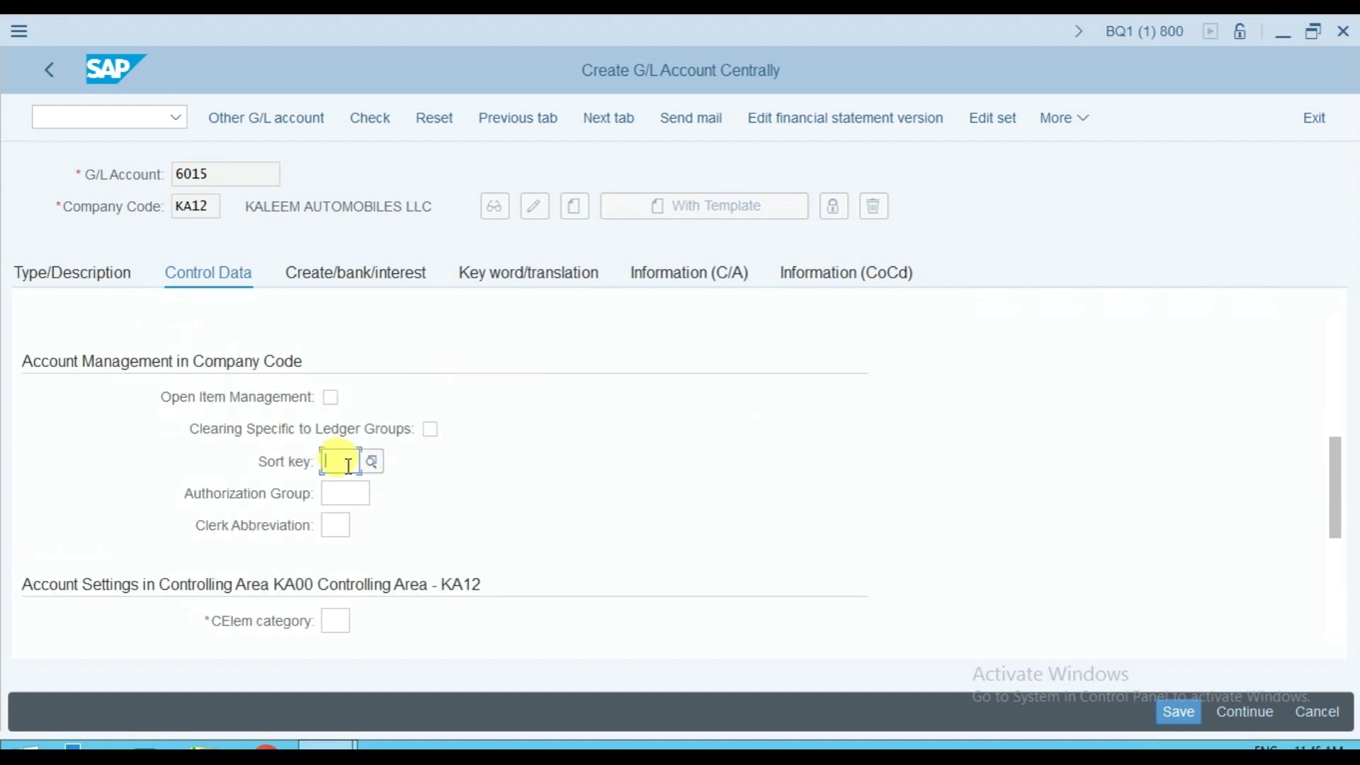
type("001")
scroll(500, 462, "up", 5)
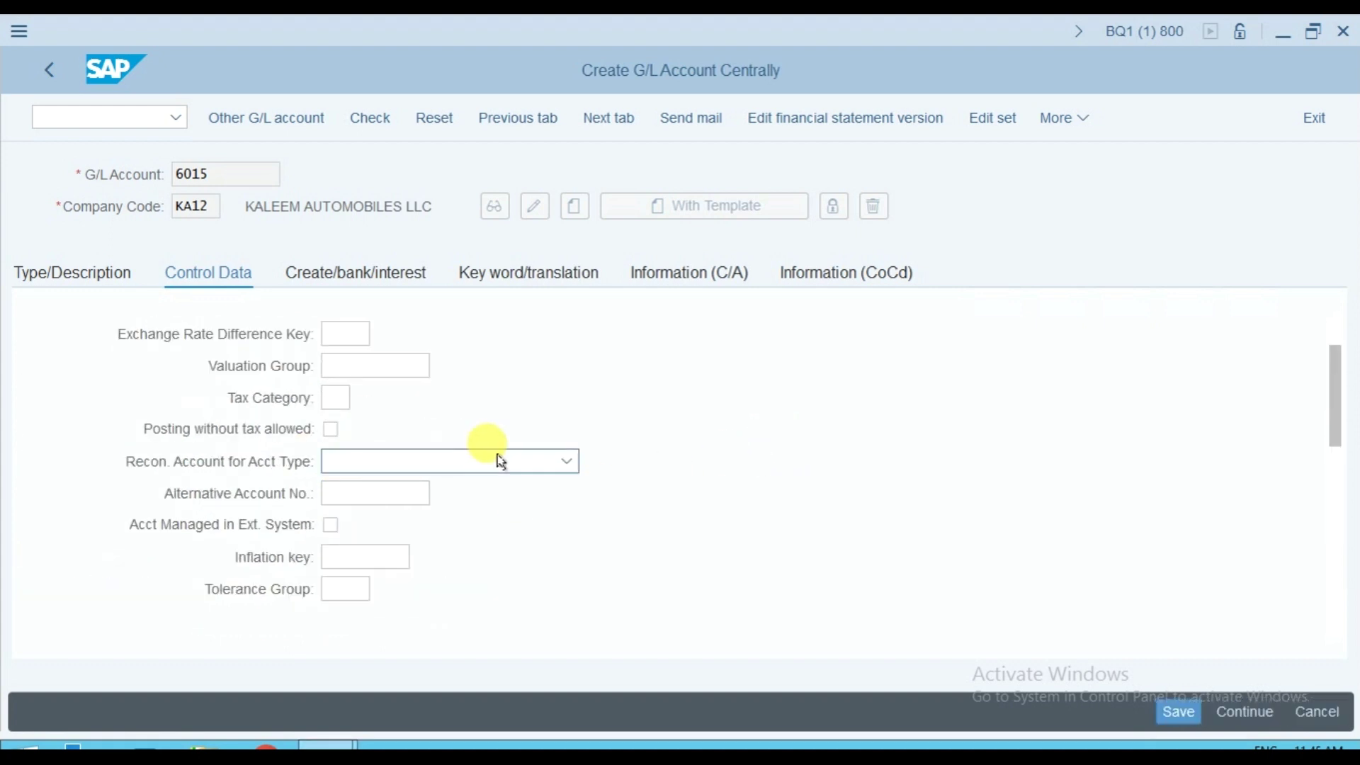
scroll(503, 464, "down", 3)
scroll(700, 446, "down", 3)
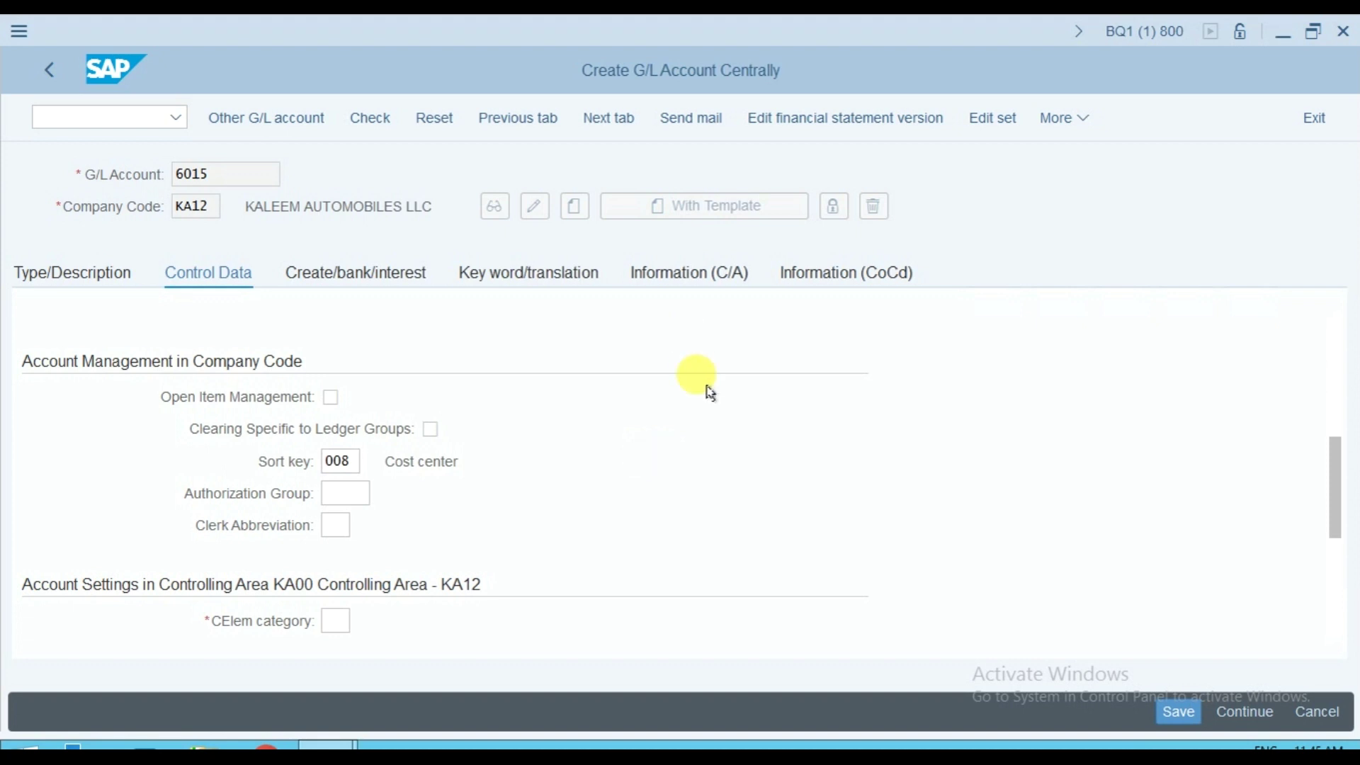
Set the cost element category to 1, Primary costs/cost-reducing revenues, in the controlling area settings.
scroll(383, 620, "down", 3)
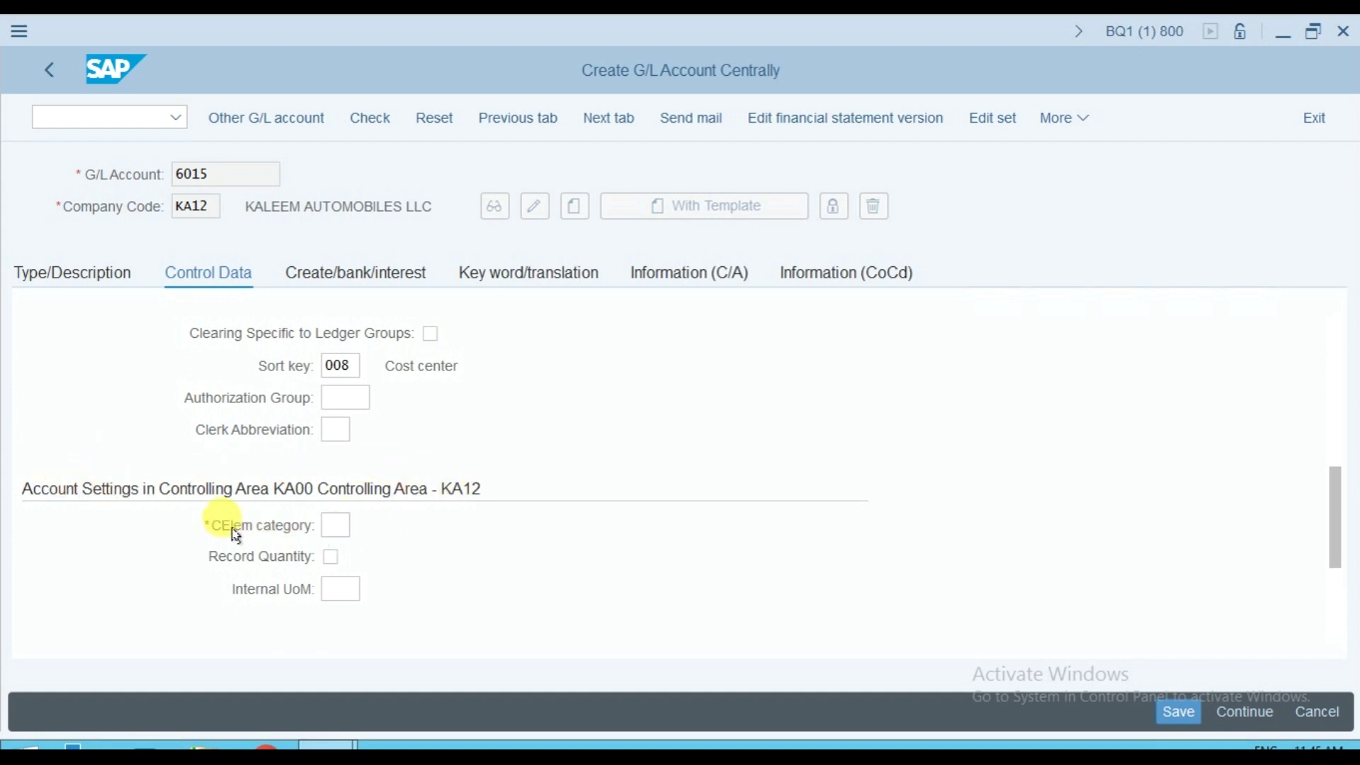
left_click(323, 525)
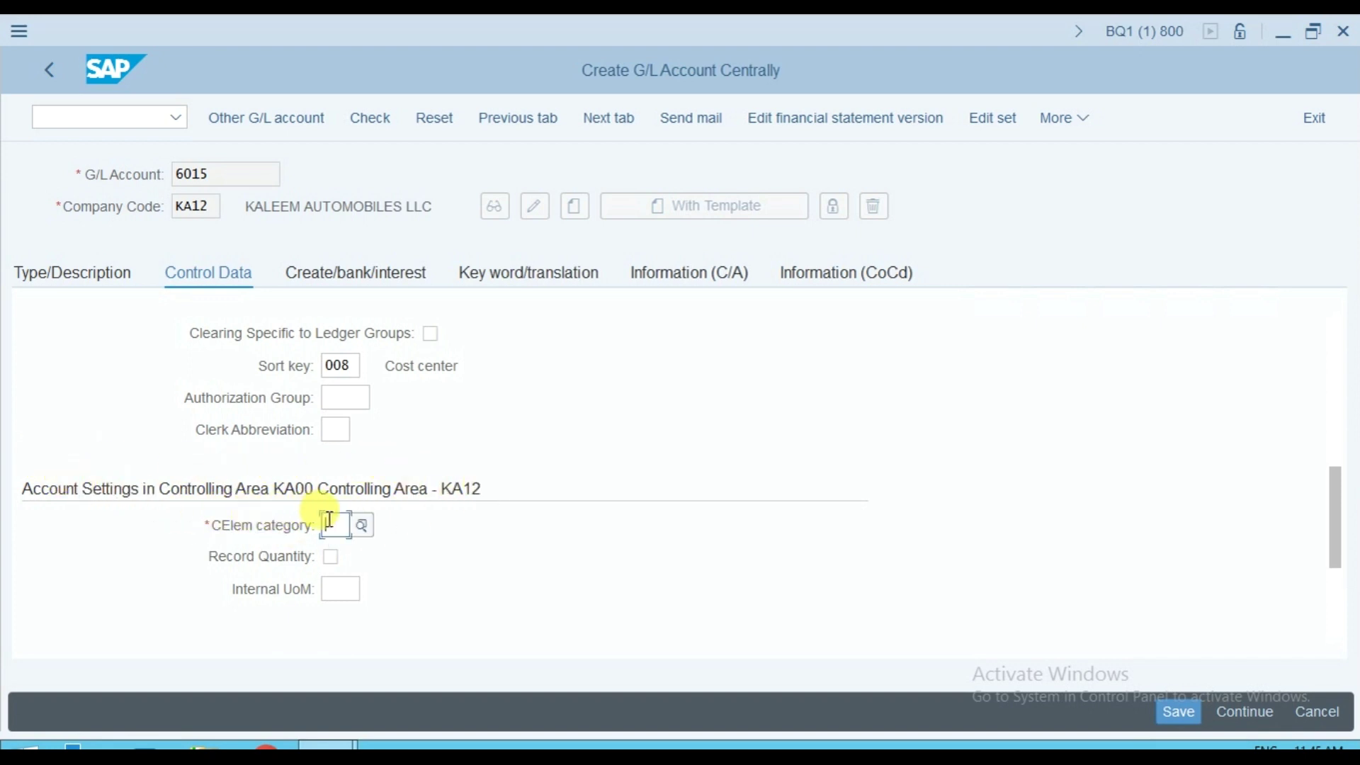
left_click(359, 526)
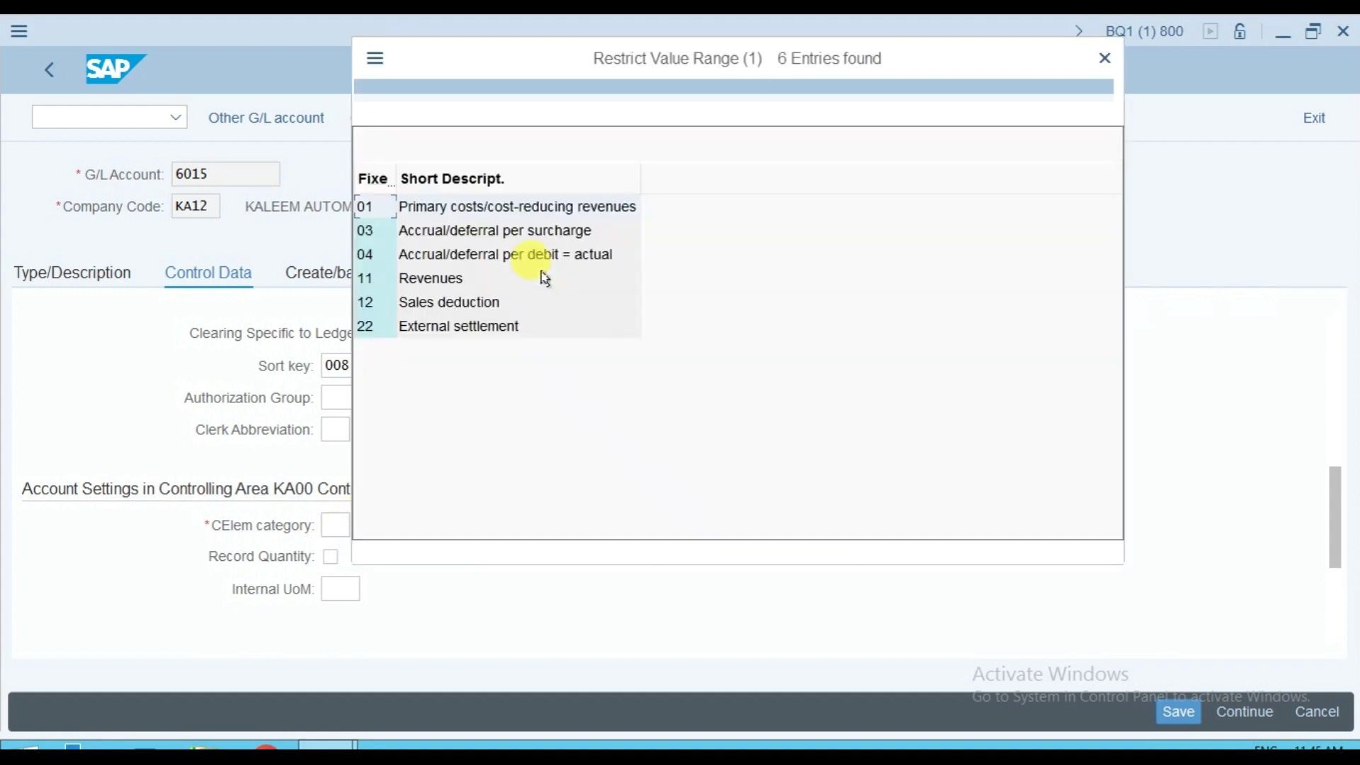
left_click(457, 214)
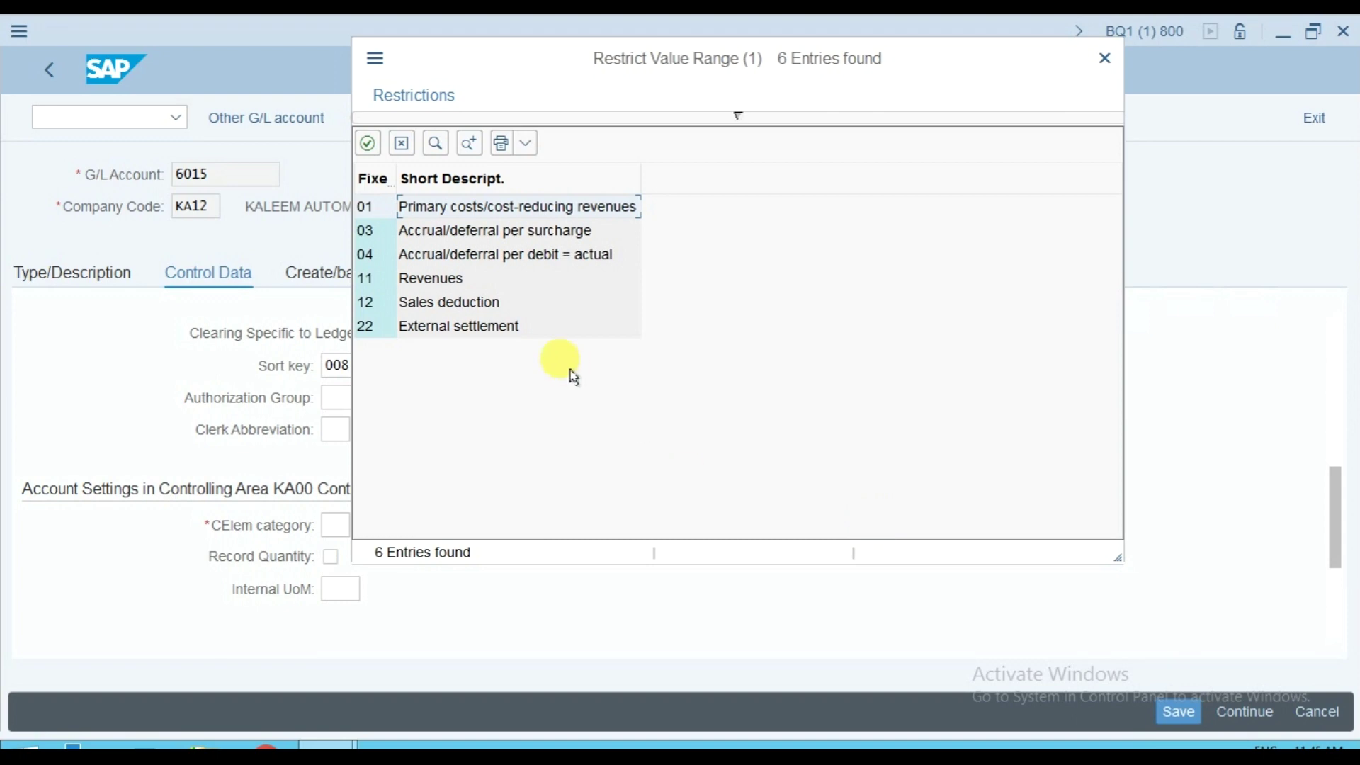
key("Return")
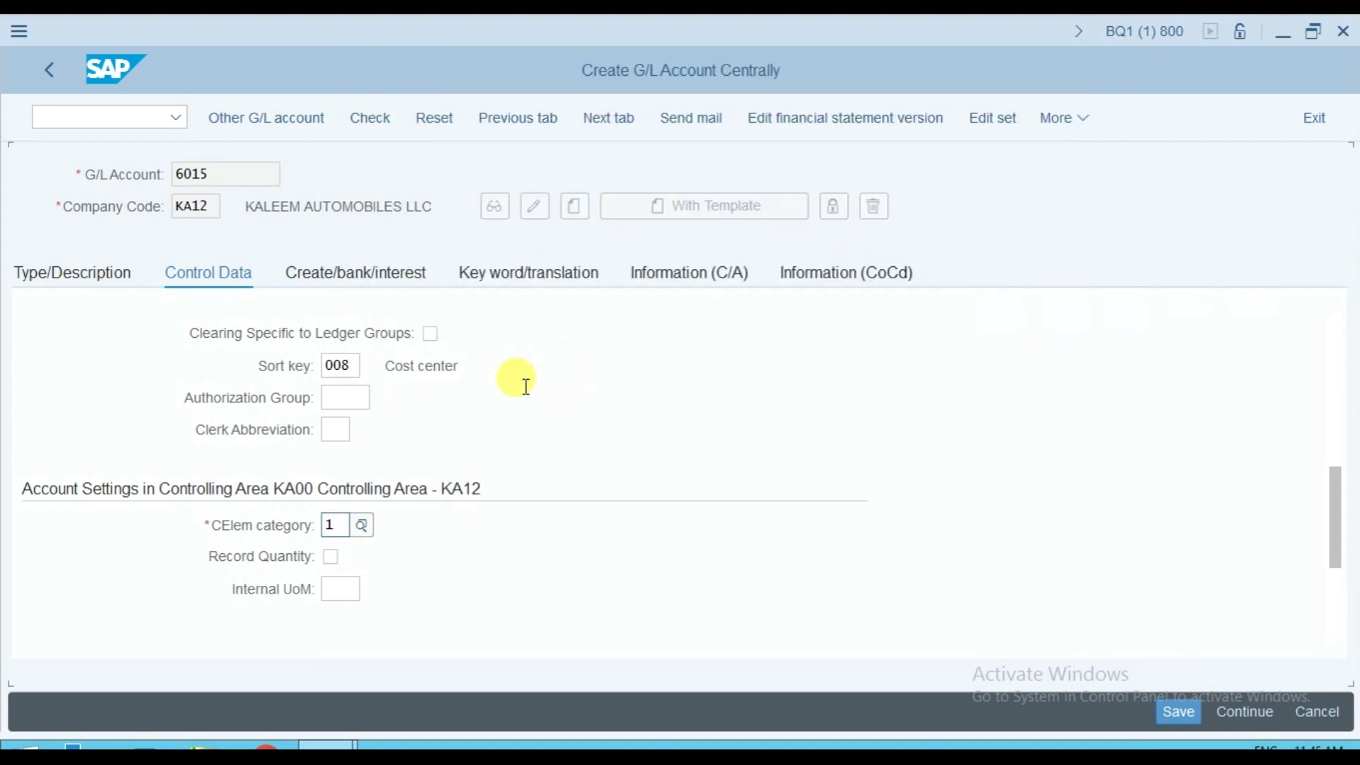
Set the field status group to G004 in the document creation settings and save the G/L account.
left_click(372, 277)
left_click(361, 366)
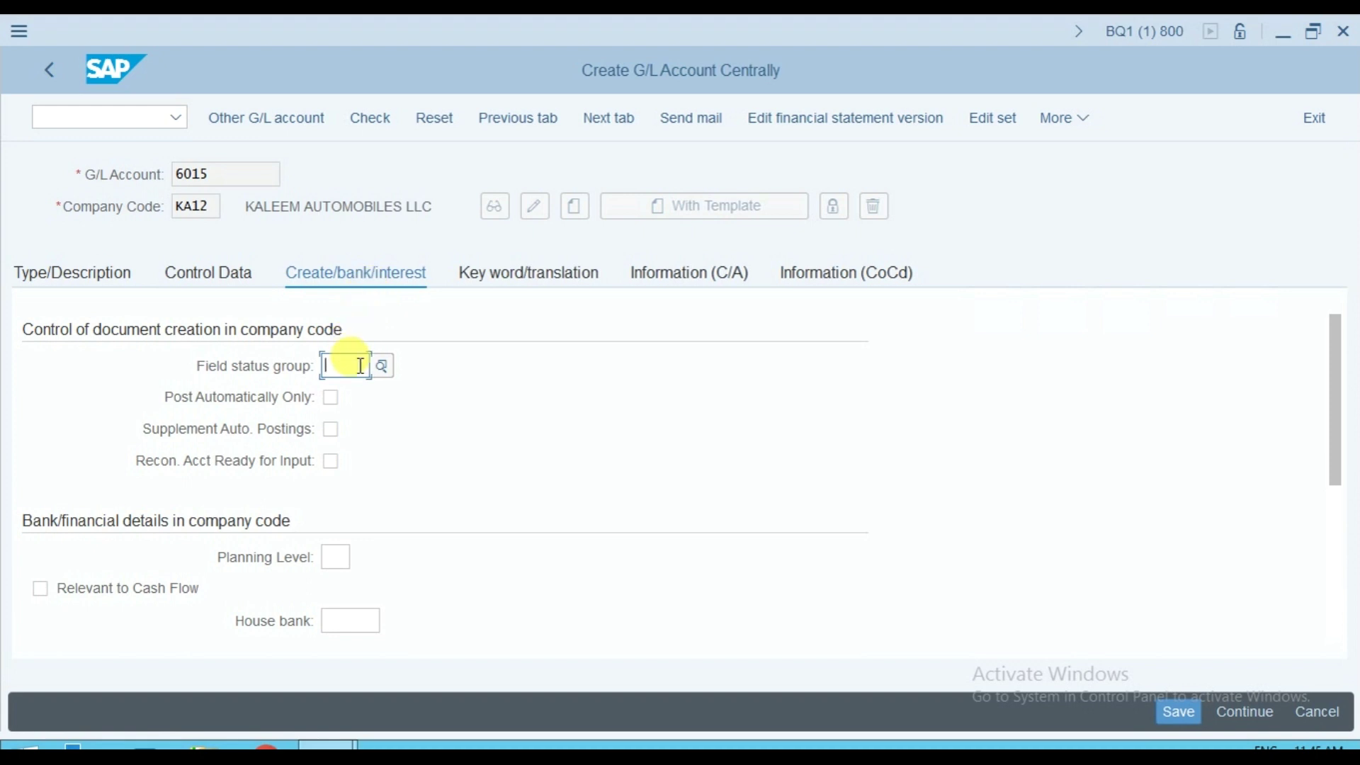
type("g004")
key("Return")
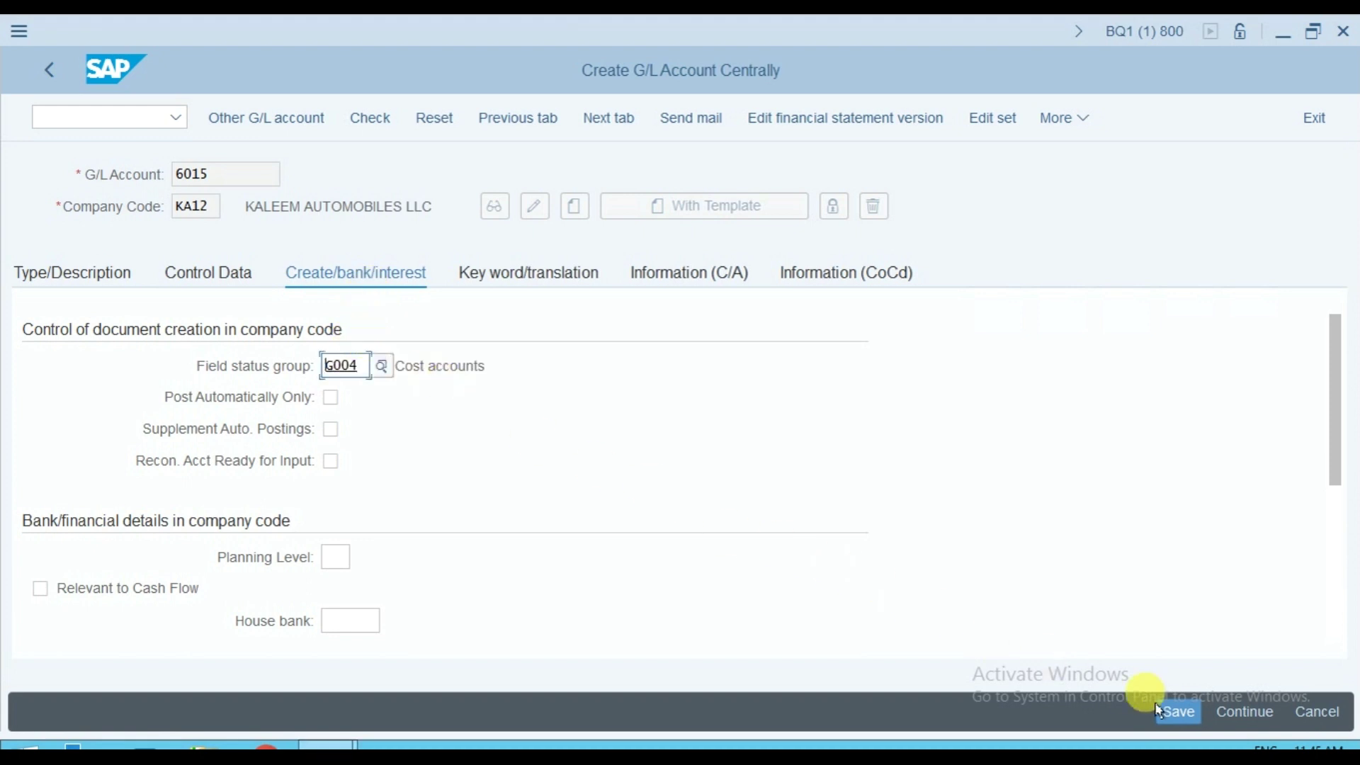
left_click(1182, 712)
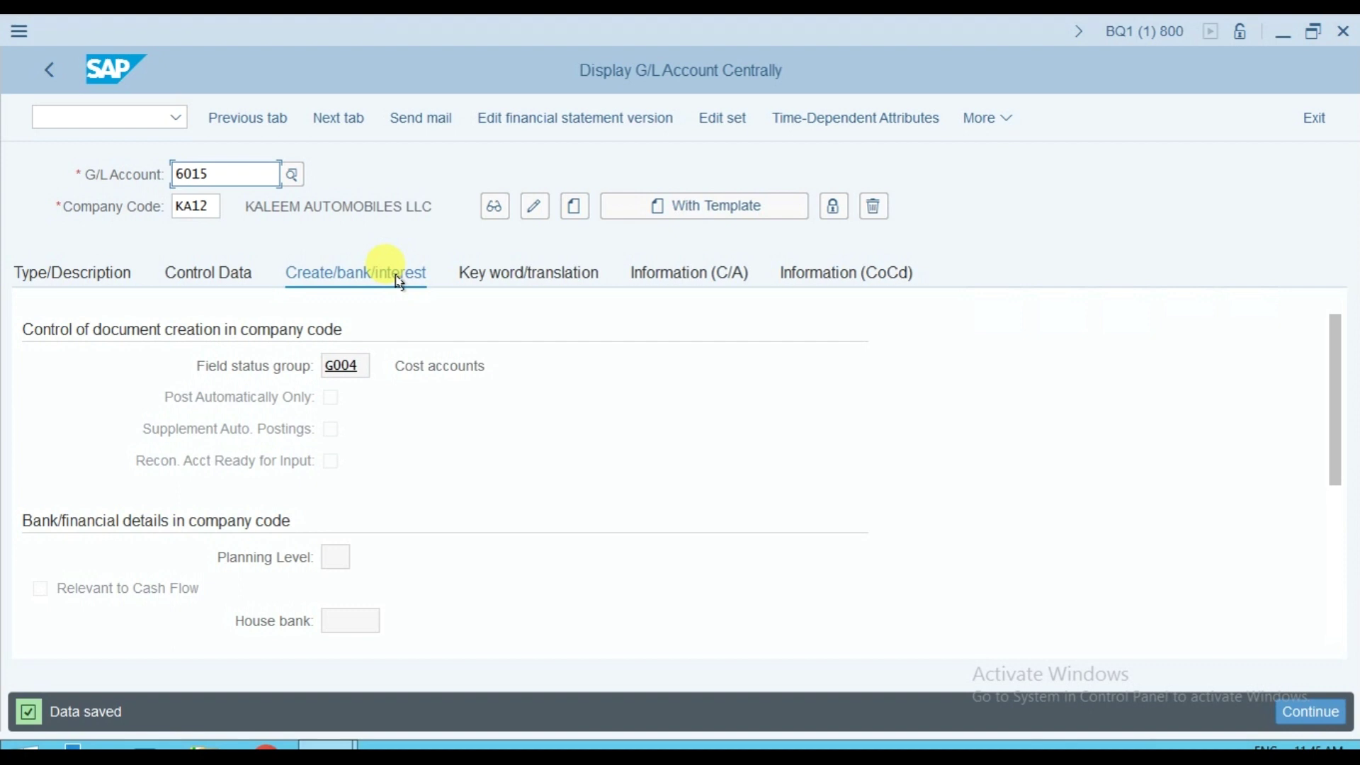
Check the list of existing G/L accounts, then start creating G/L account 5000 in company code KA12.
left_click(293, 175)
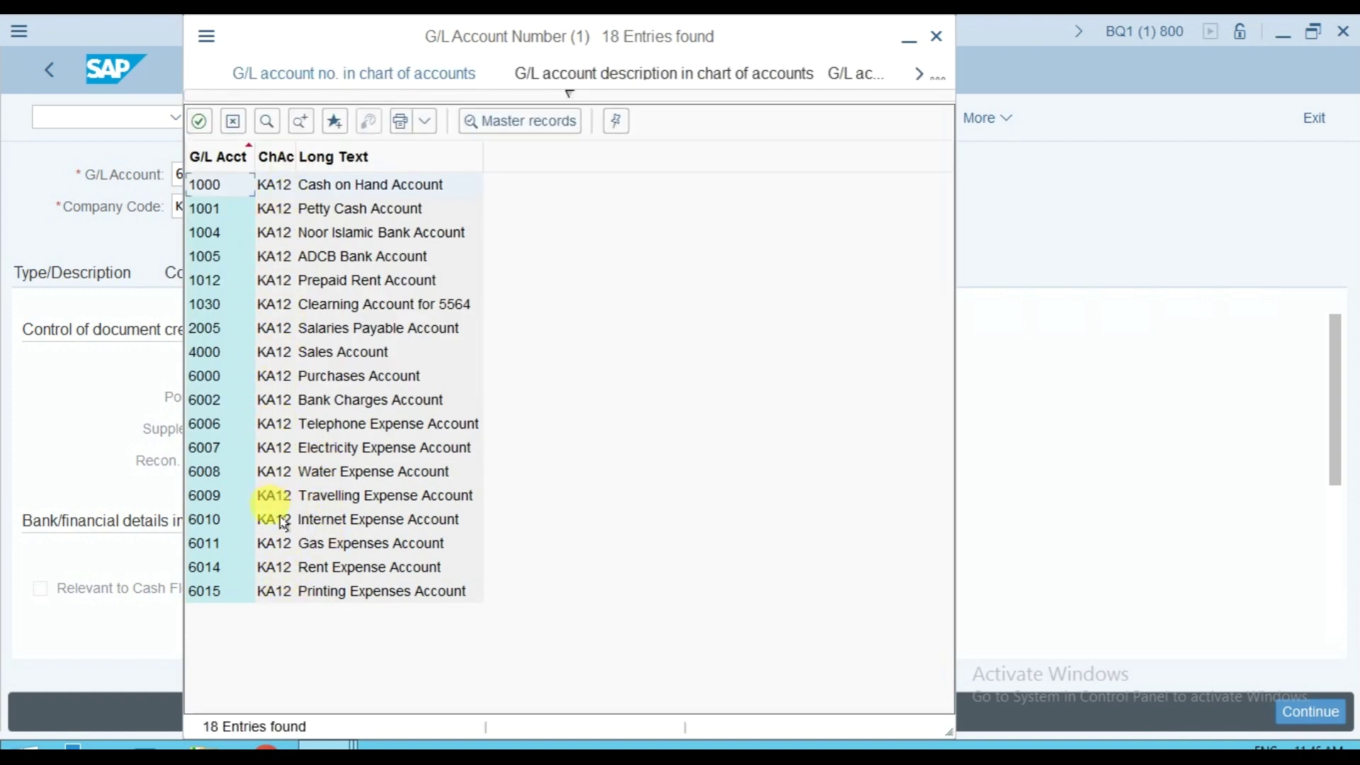
left_click(199, 121)
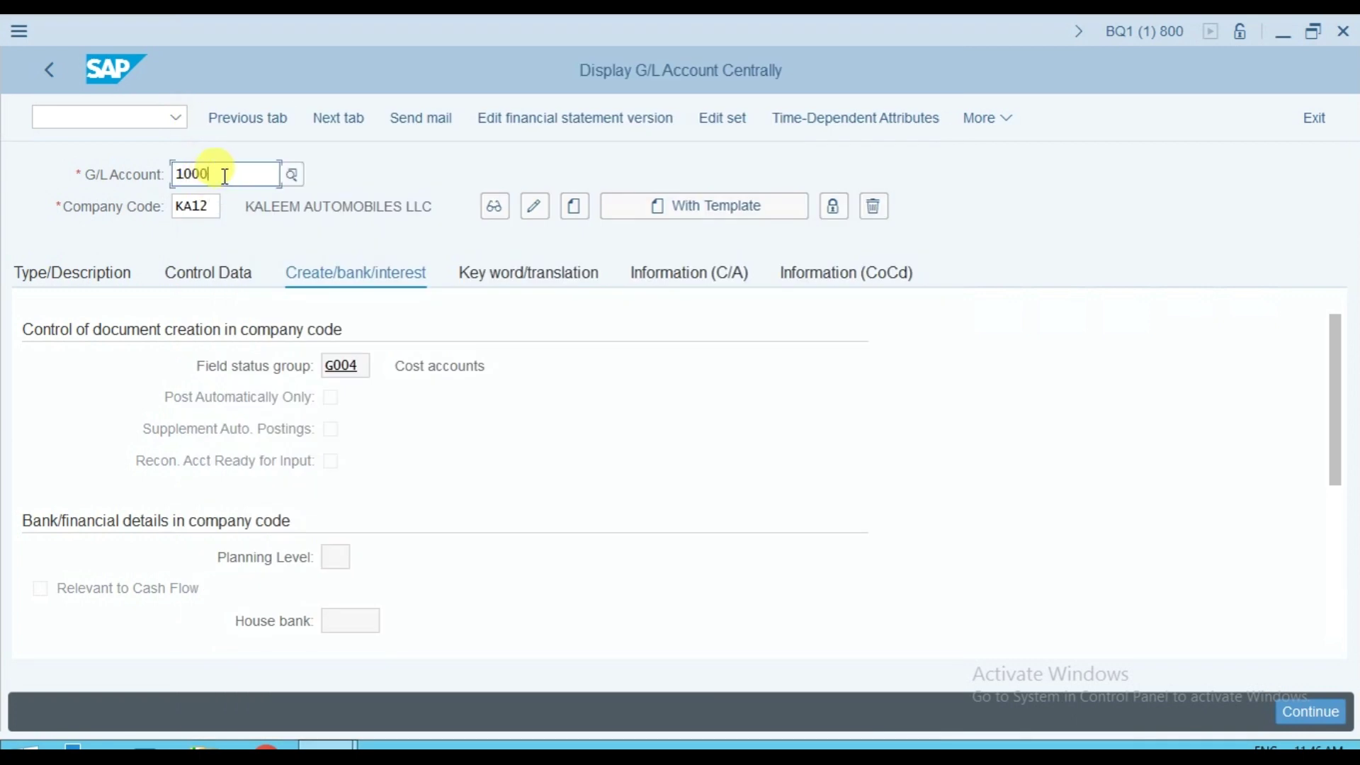
key("BackSpace")
key("BackSpace")
key("BackSpace")
key("BackSpace")
type("50")
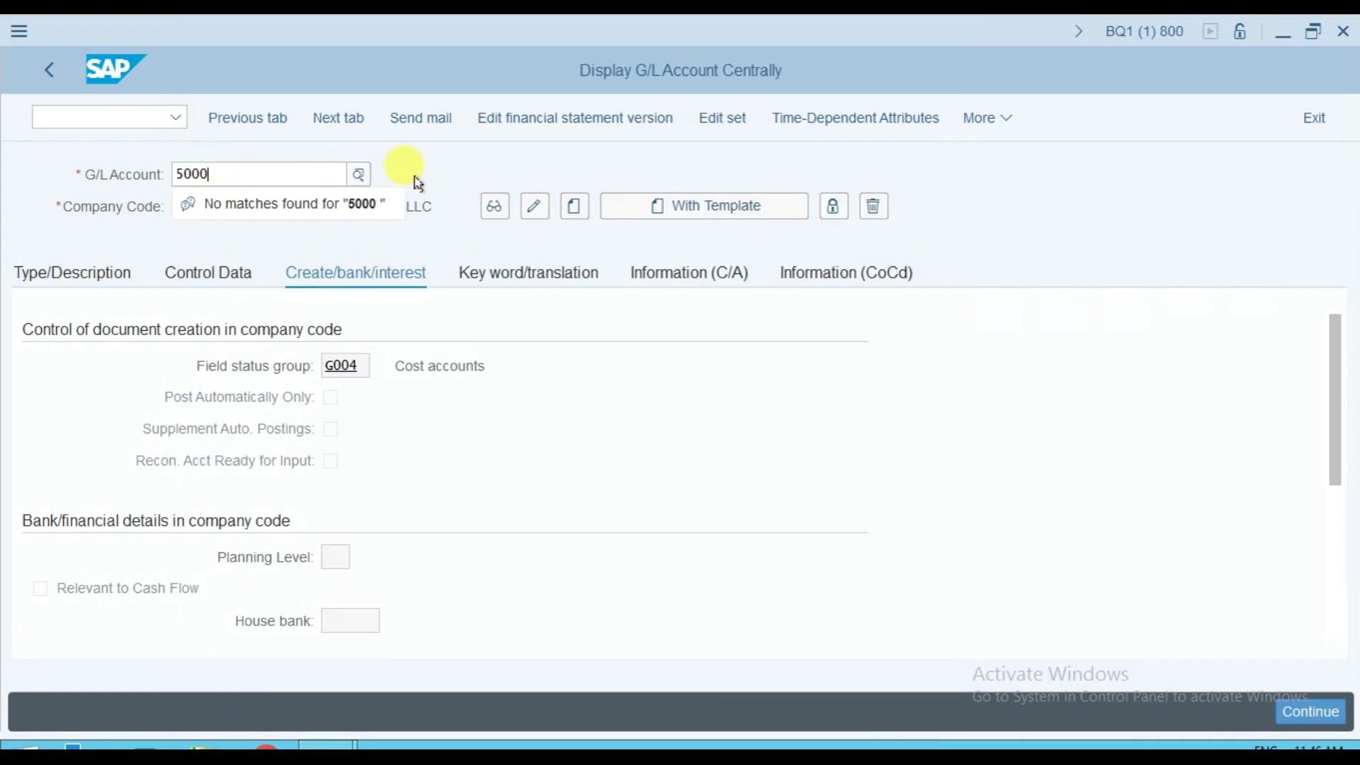
key("Return")
left_click(574, 206)
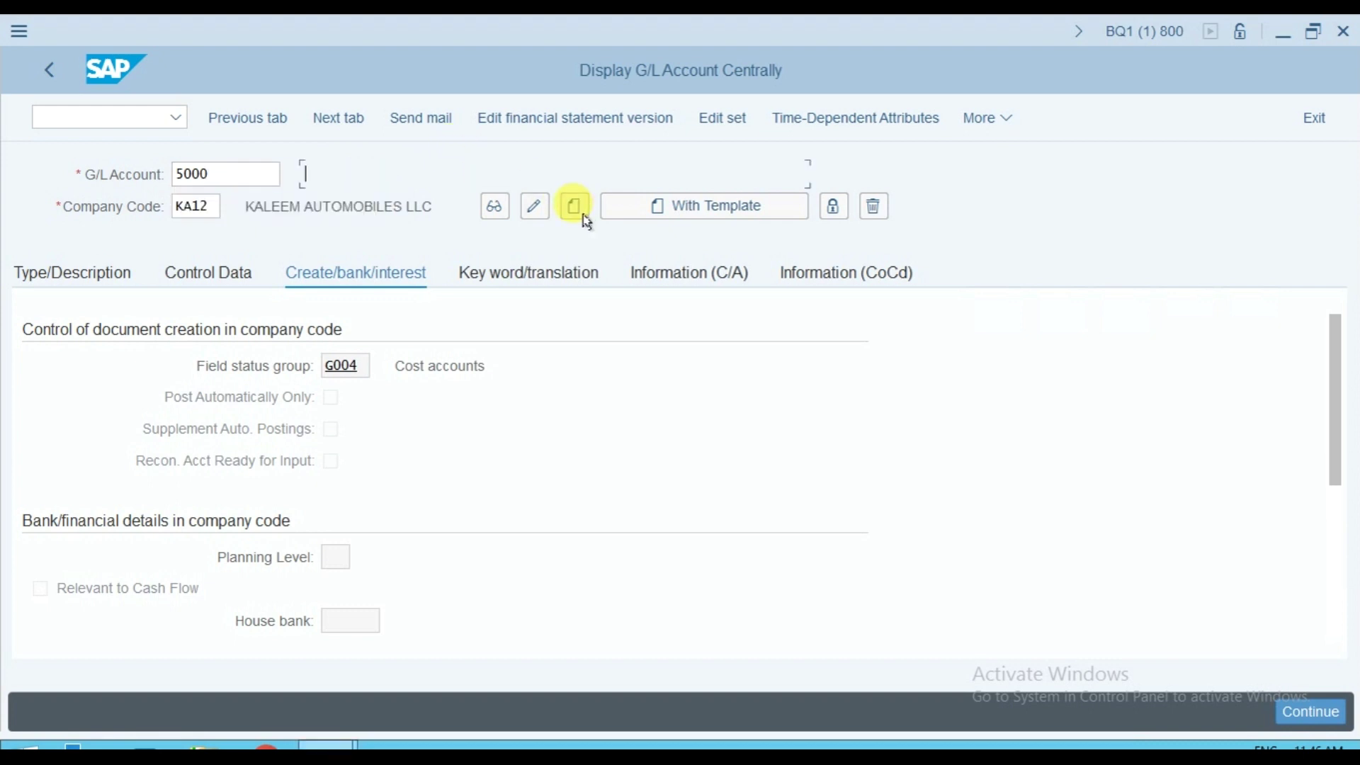
Set the account type to Secondary Costs and group to Secondary Cost Element, with Machine Hours as short and long text.
left_click(90, 269)
left_click(339, 334)
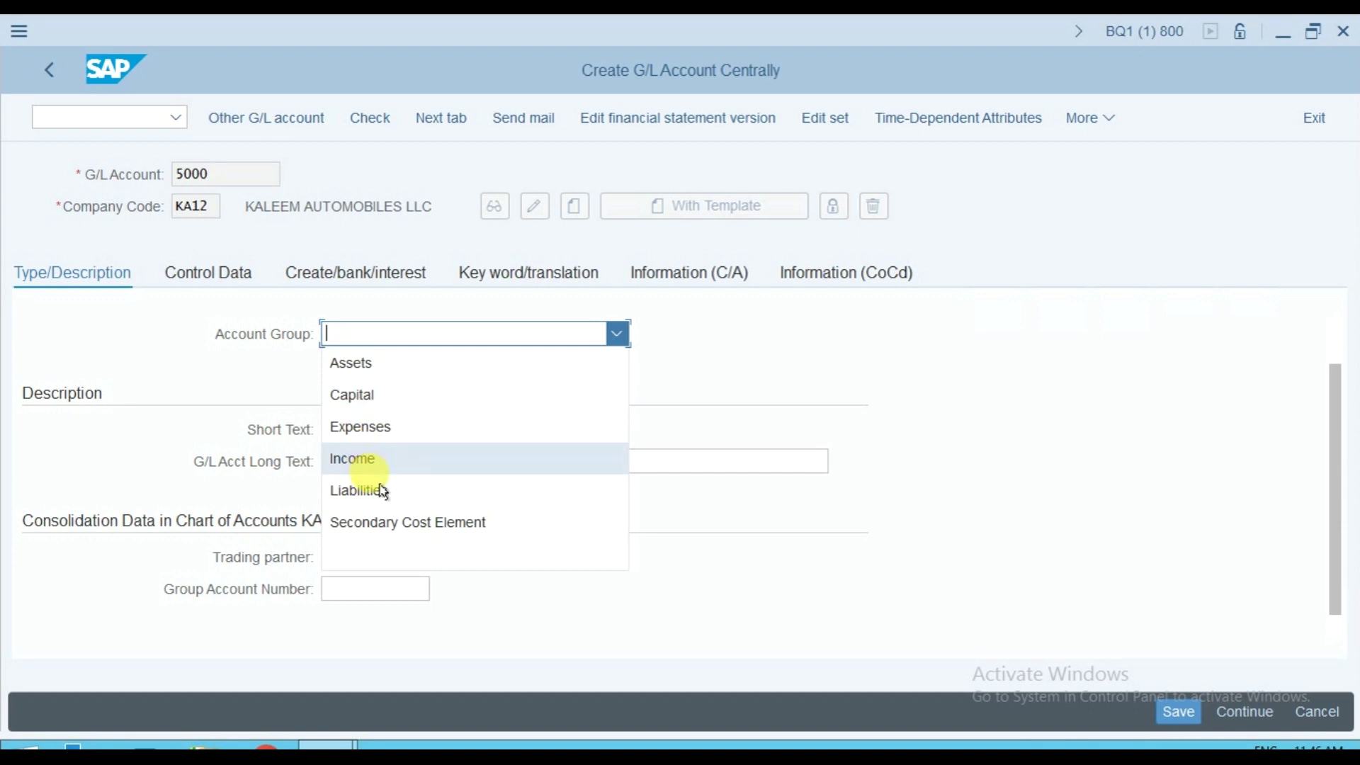
left_click(195, 376)
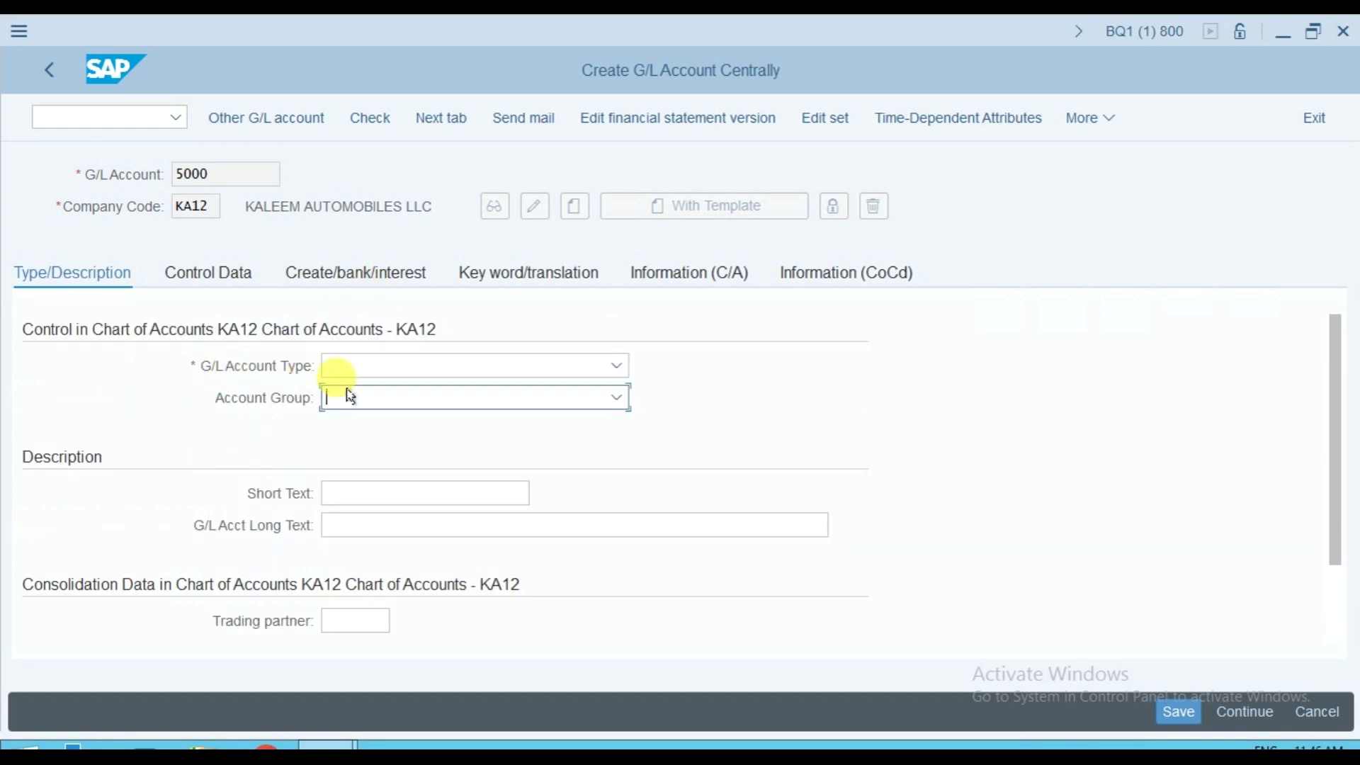
left_click(395, 381)
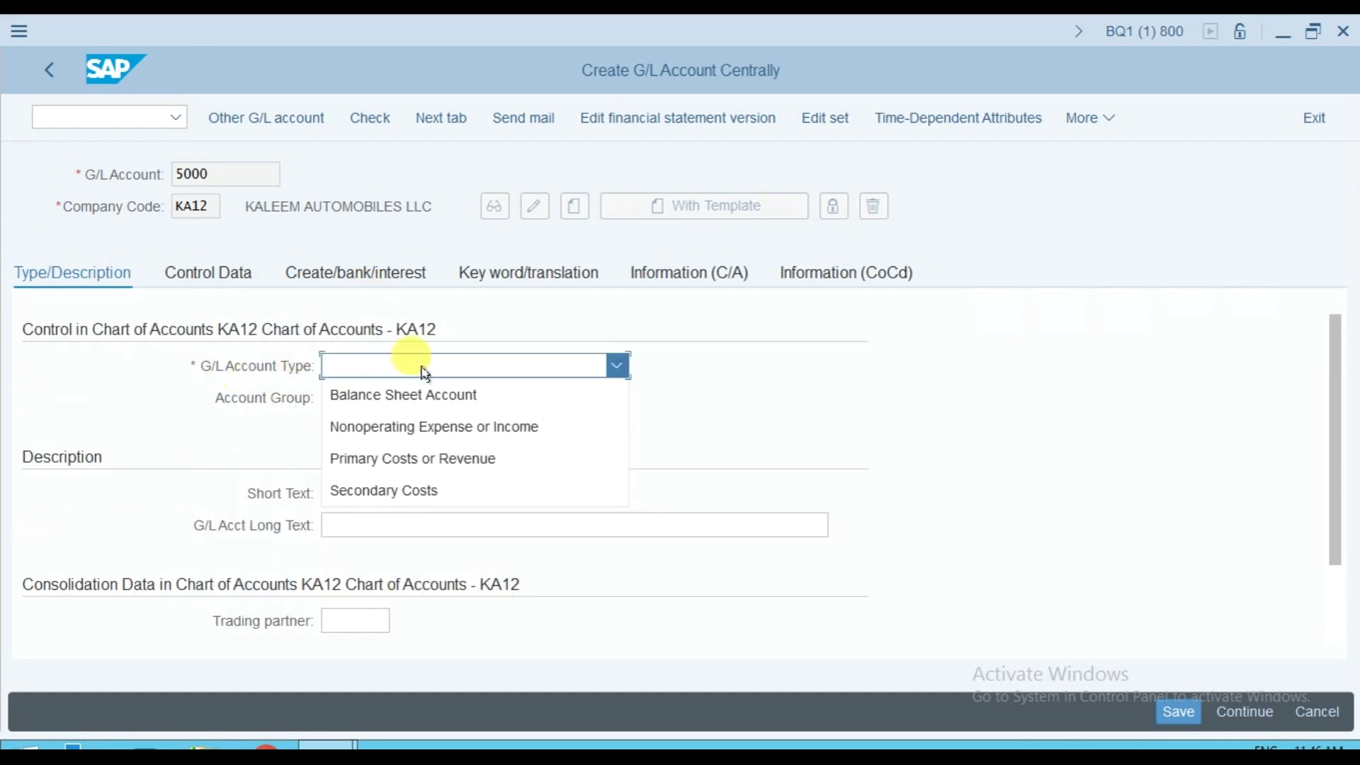
left_click(413, 486)
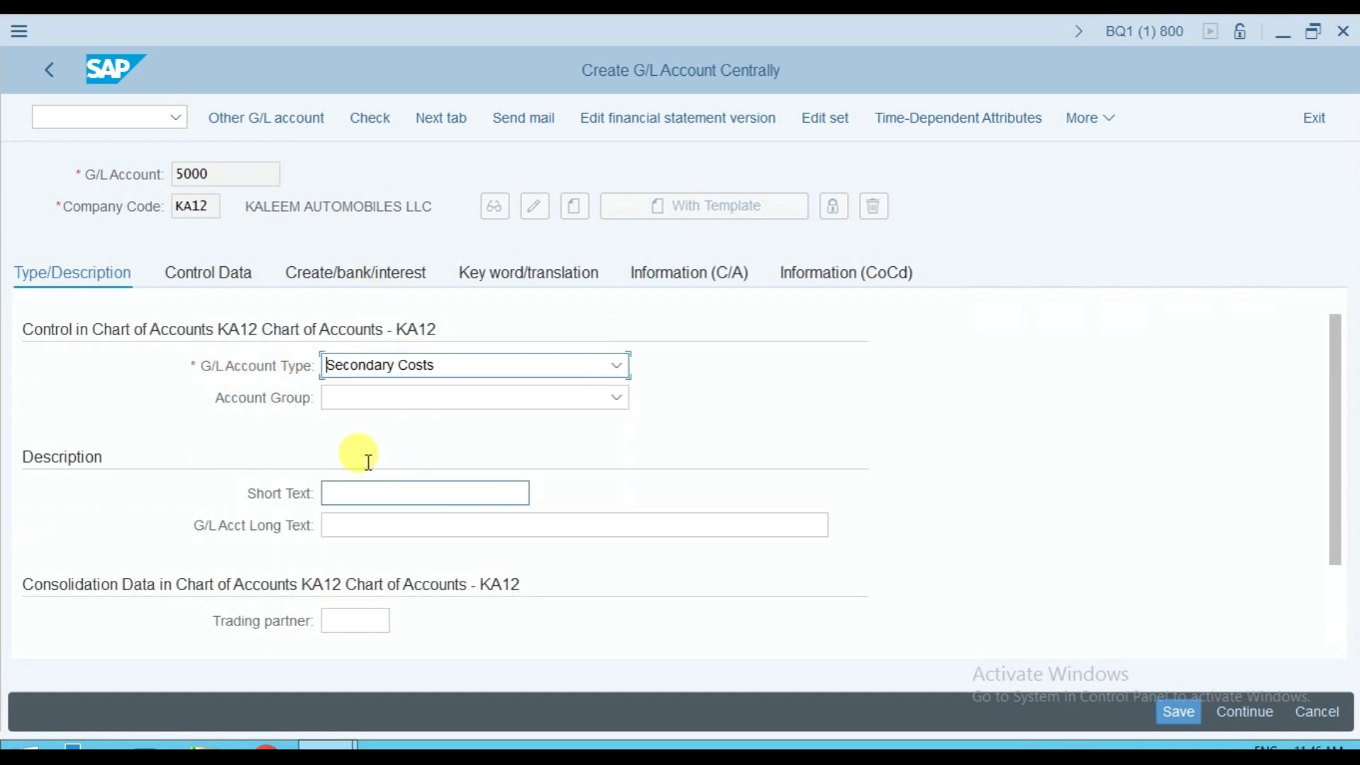
left_click(369, 409)
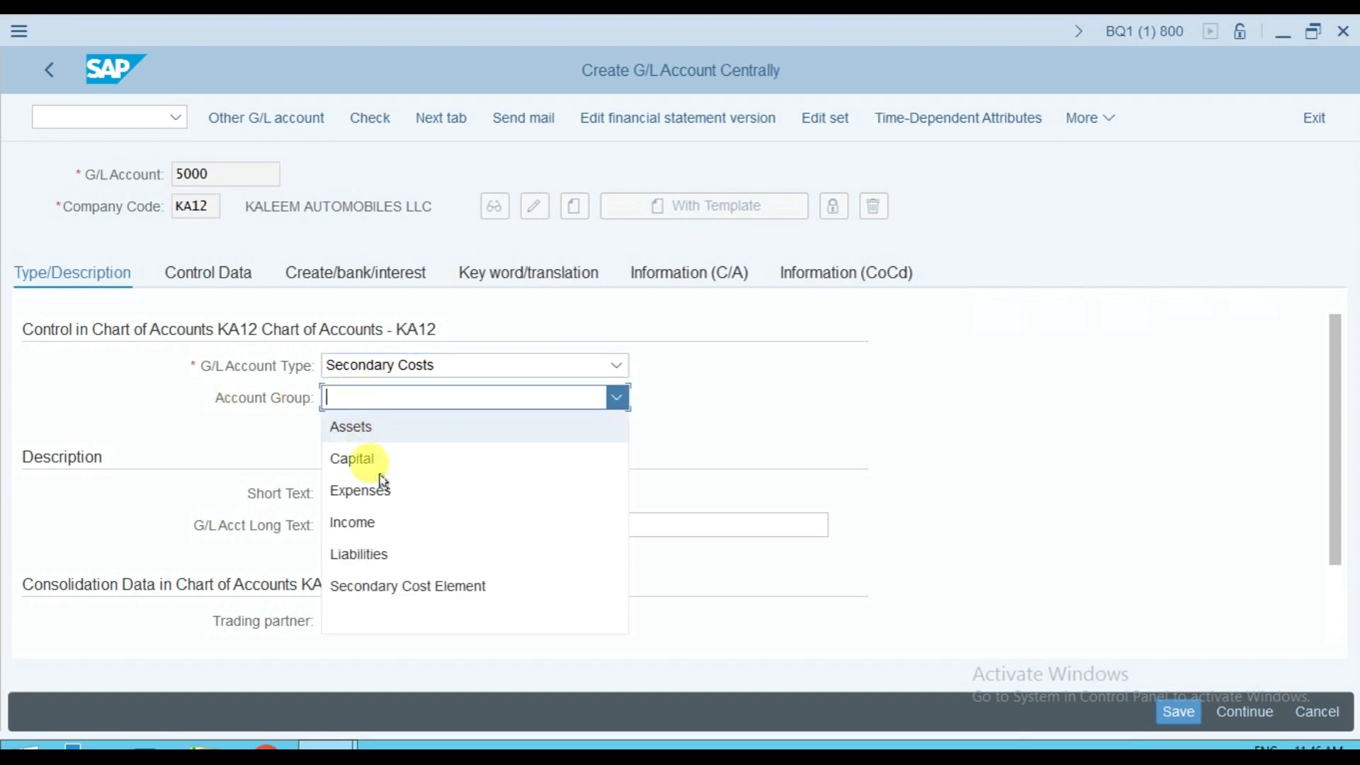
left_click(398, 594)
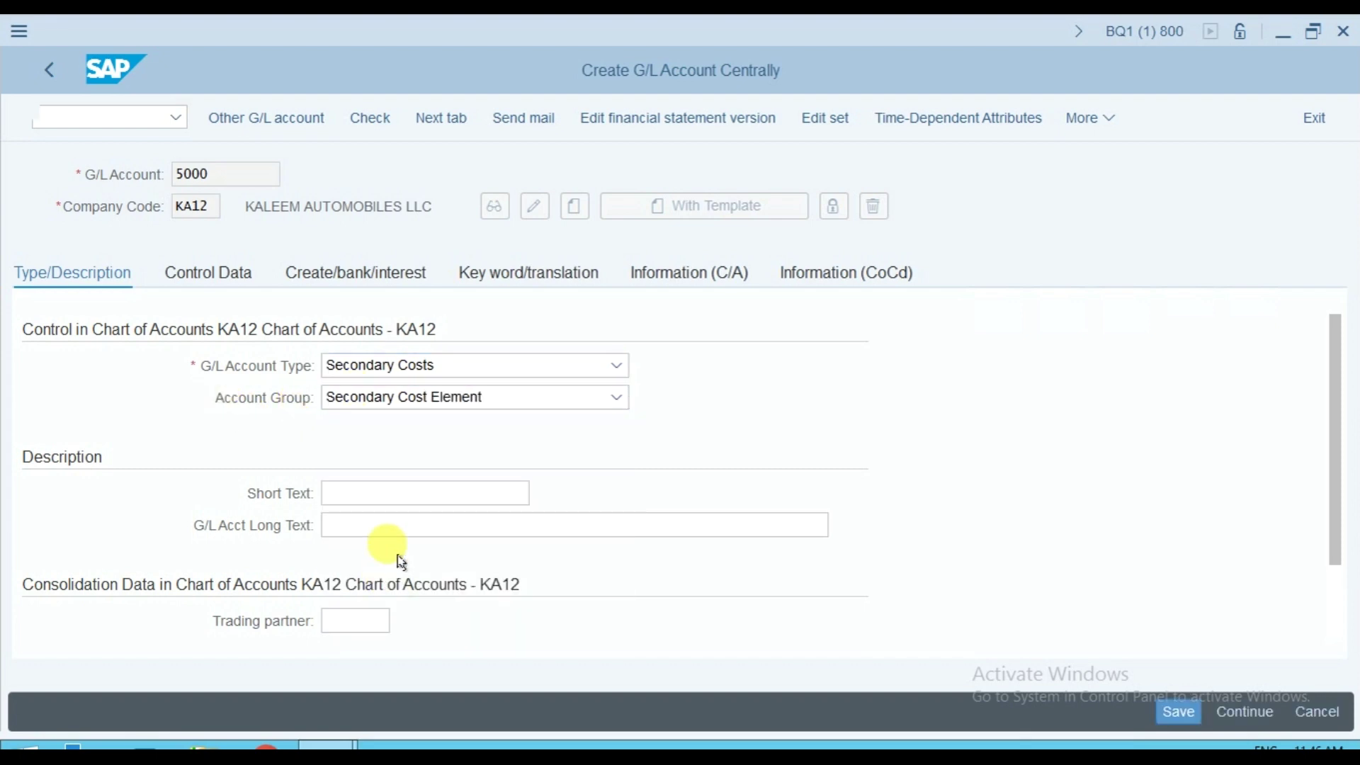
left_click(400, 493)
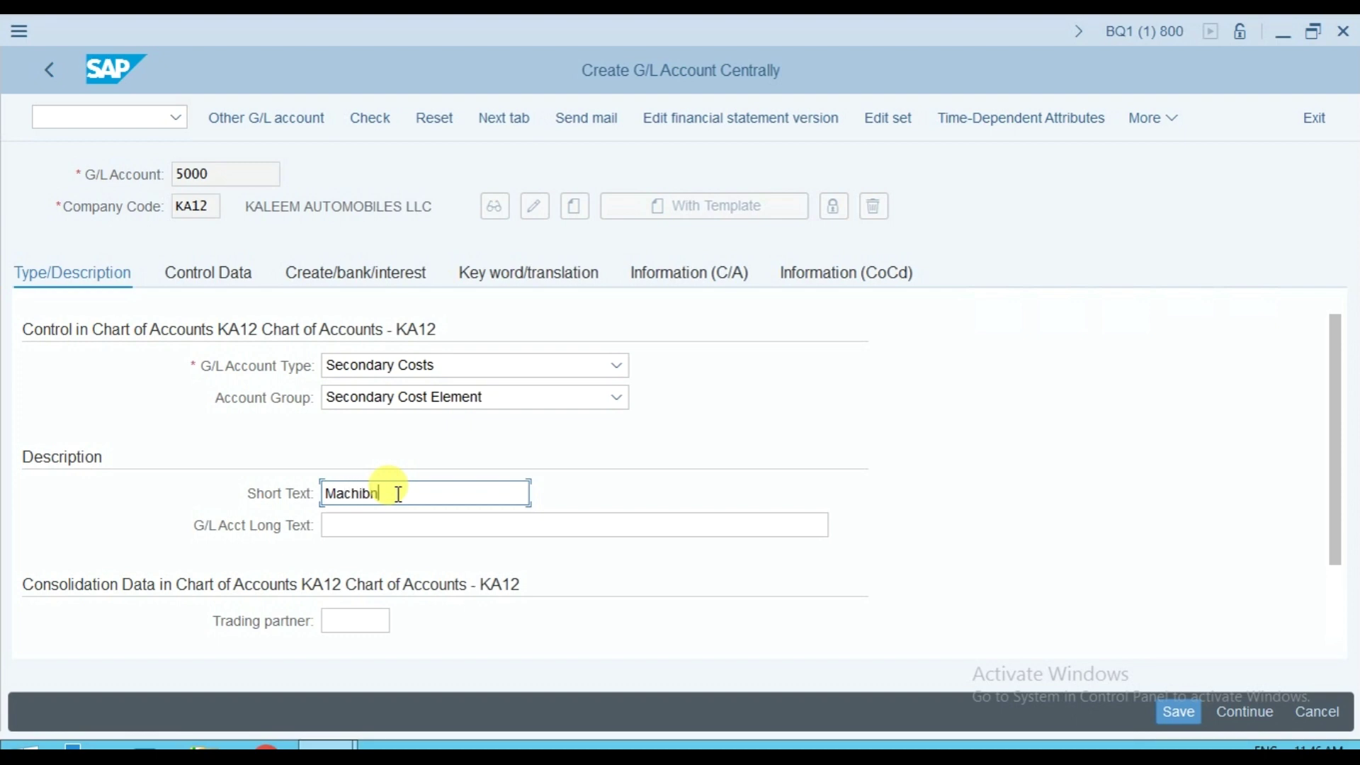
key("Tab")
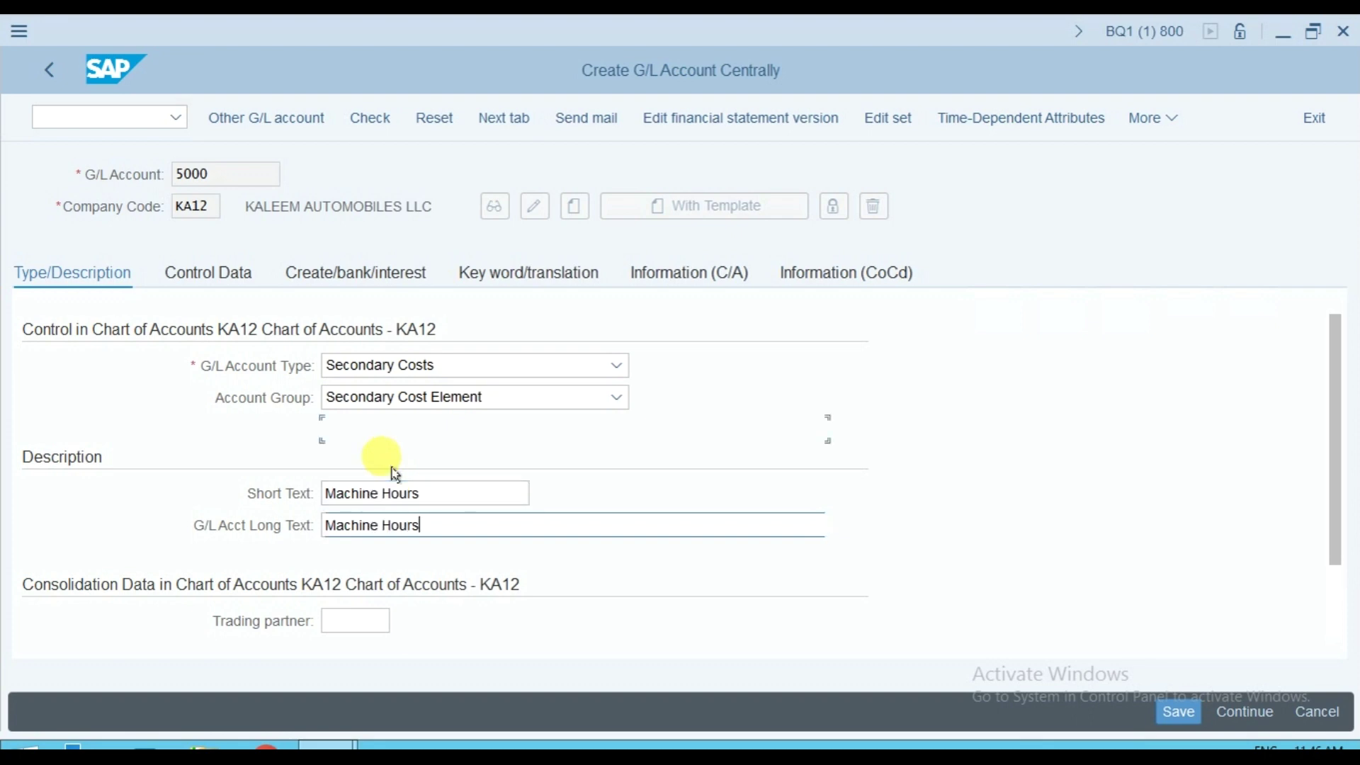
Look up the group account number and assign 30000, Machine Activity.
scroll(393, 496, "down", 1)
left_click(416, 556)
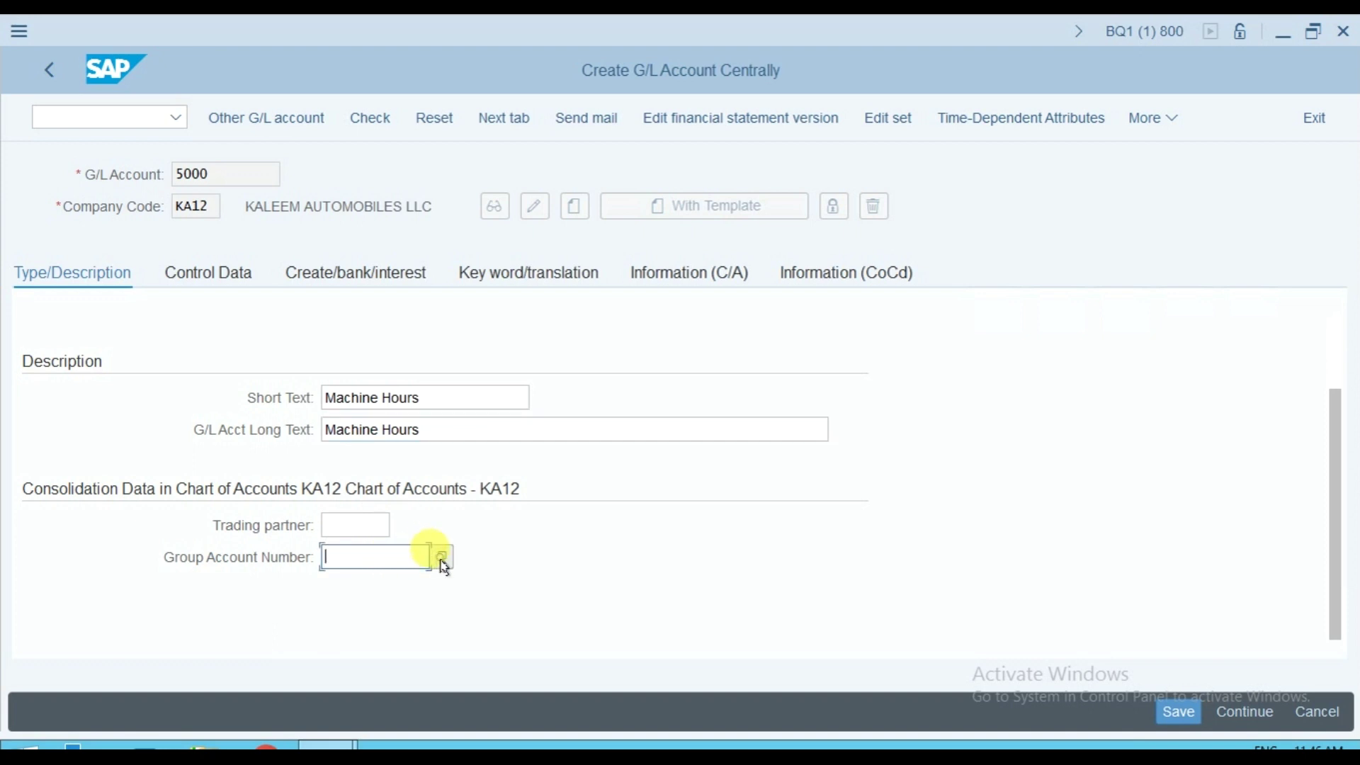
left_click(443, 558)
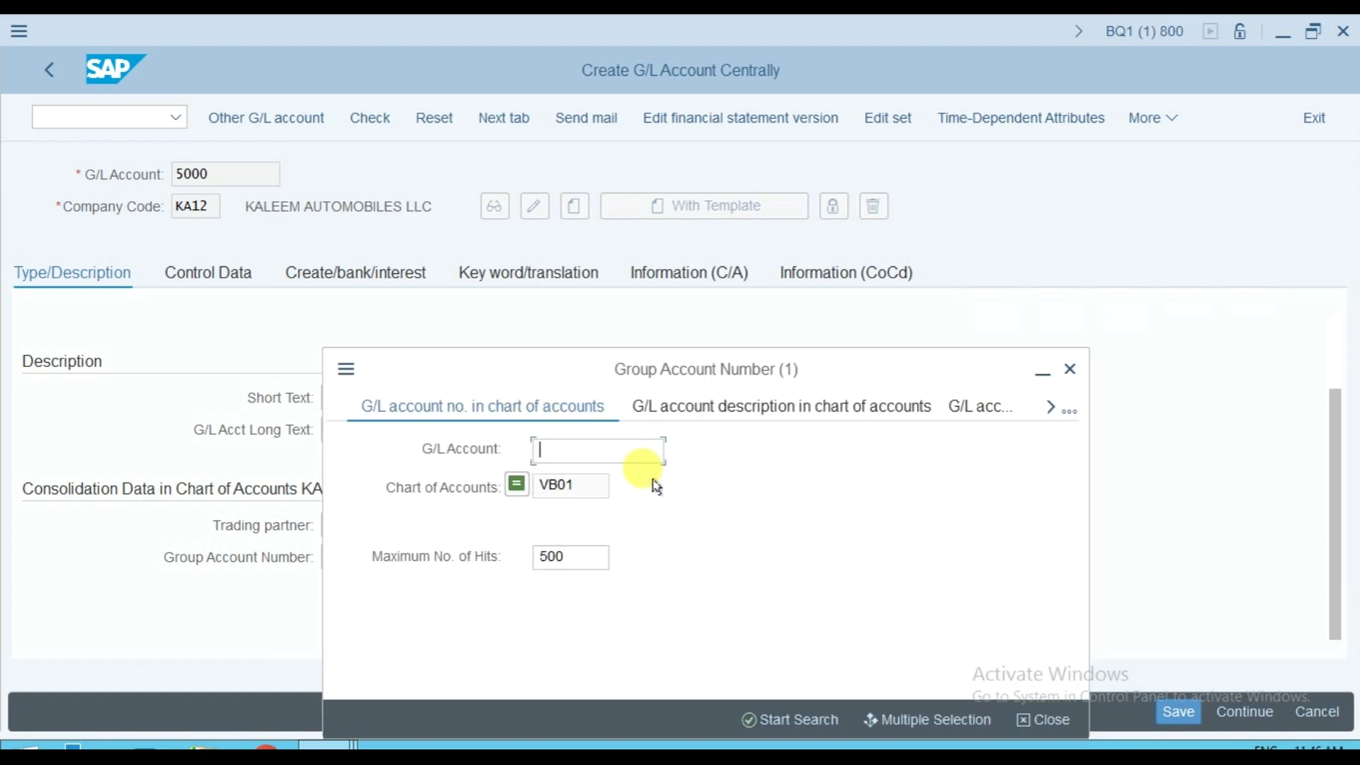
key("Return")
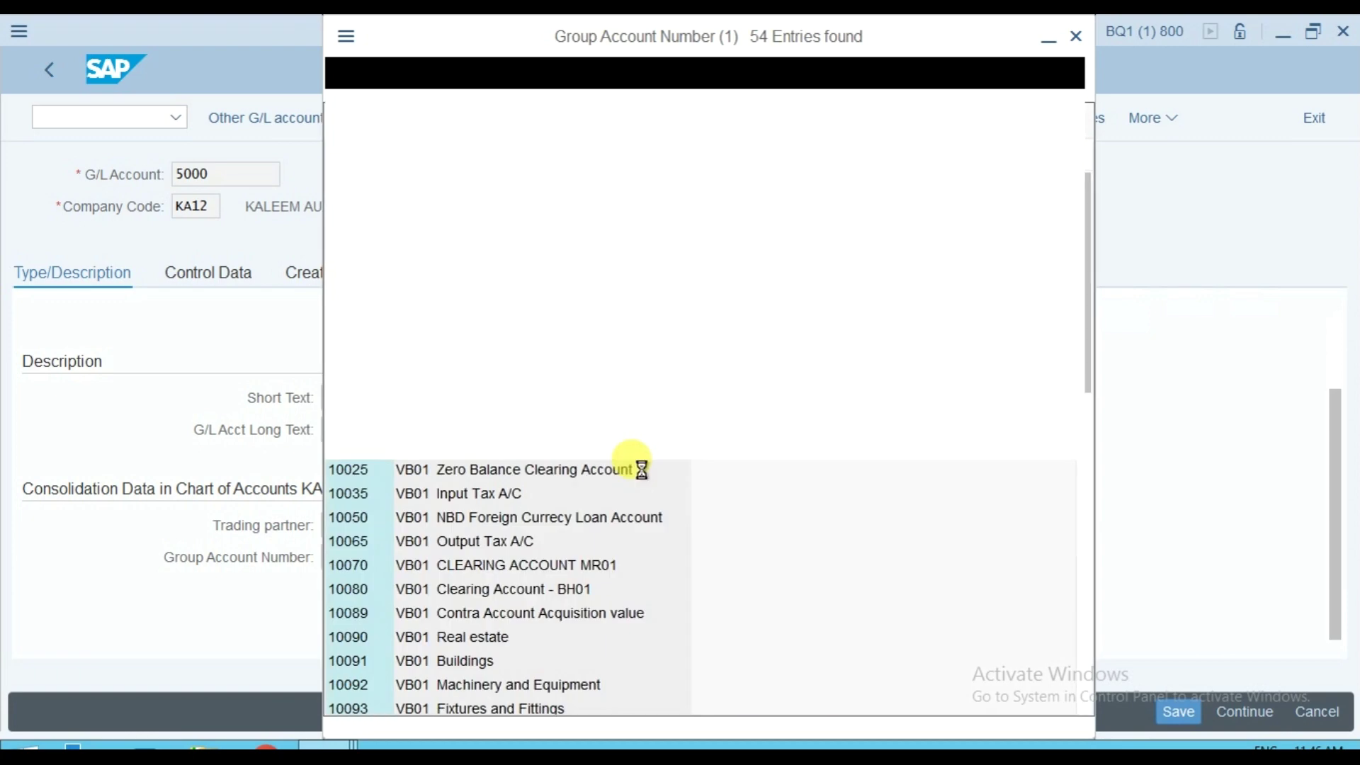
scroll(614, 533, "down", 3)
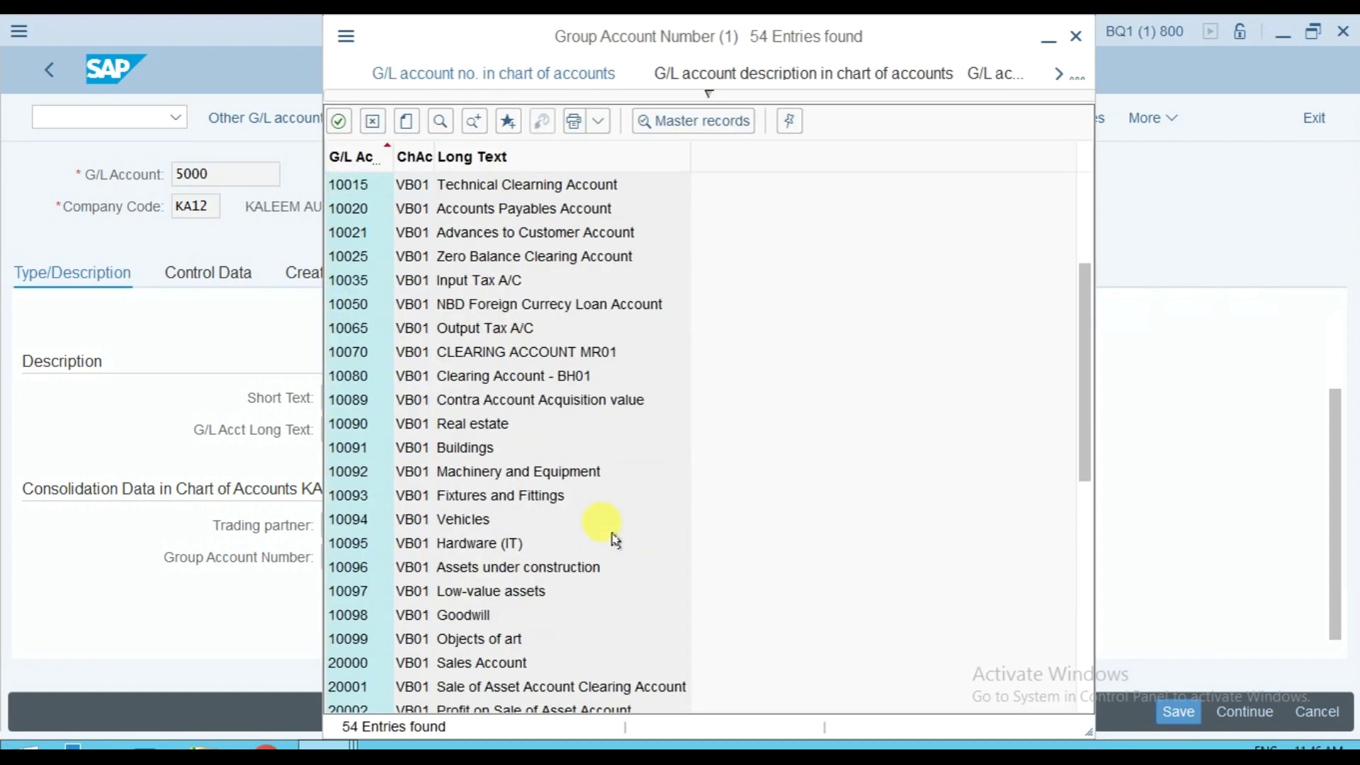
scroll(615, 540, "down", 2)
scroll(522, 489, "down", 2)
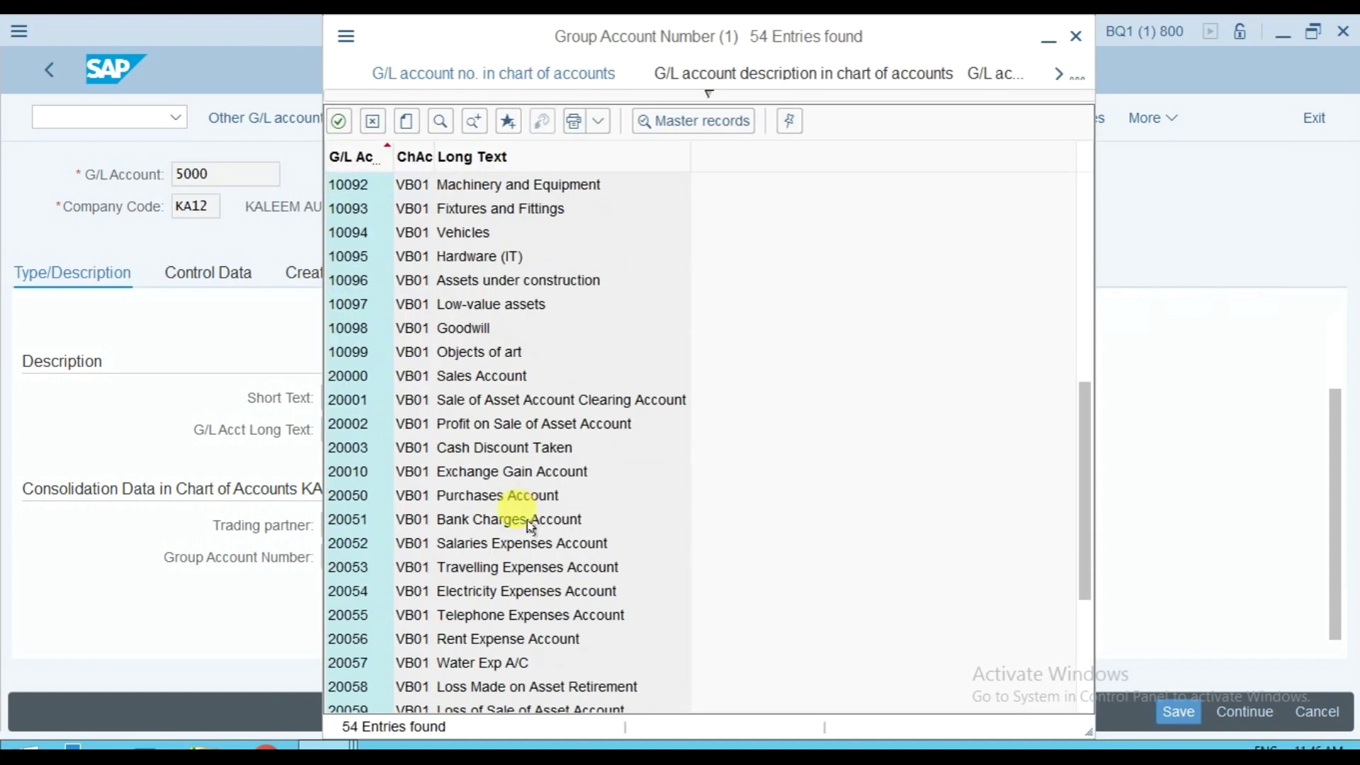
scroll(496, 620, "down", 1)
scroll(500, 626, "down", 3)
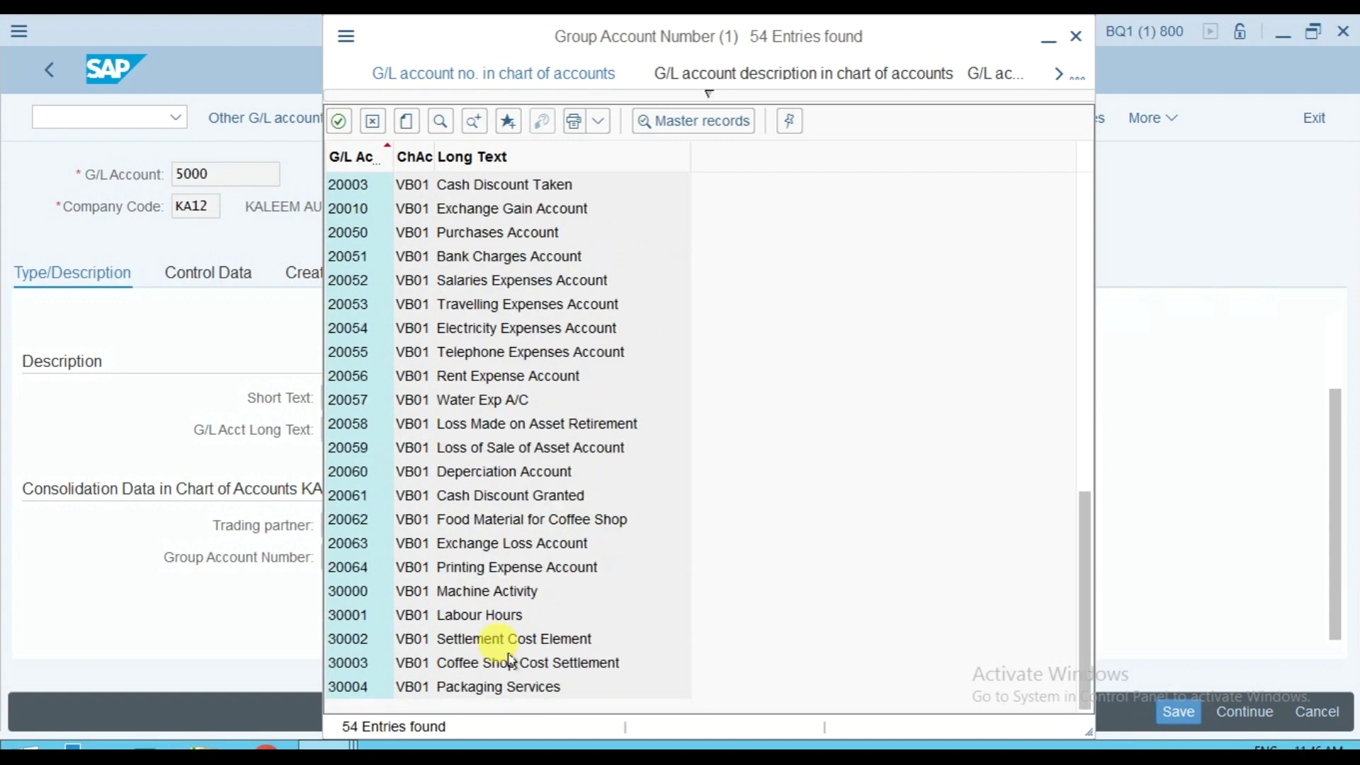
left_click(508, 568)
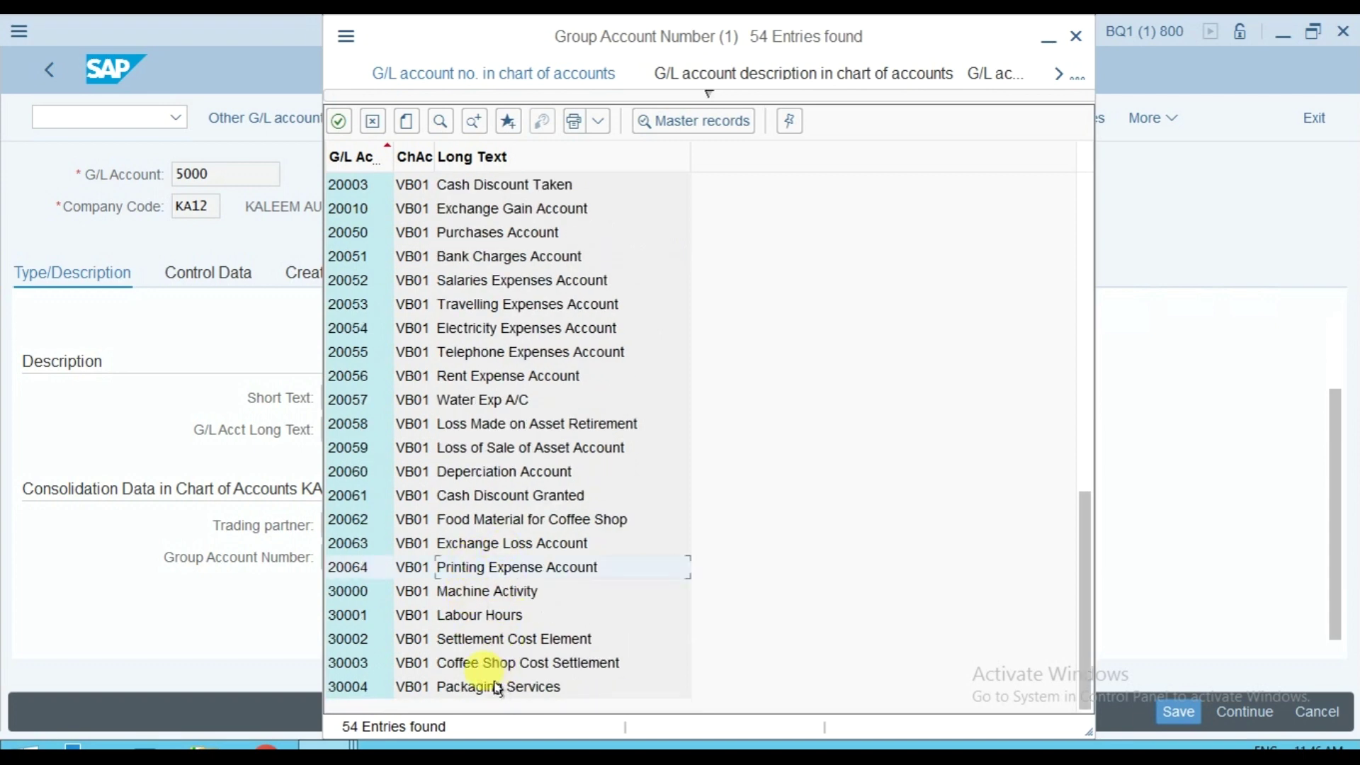
left_click(497, 595)
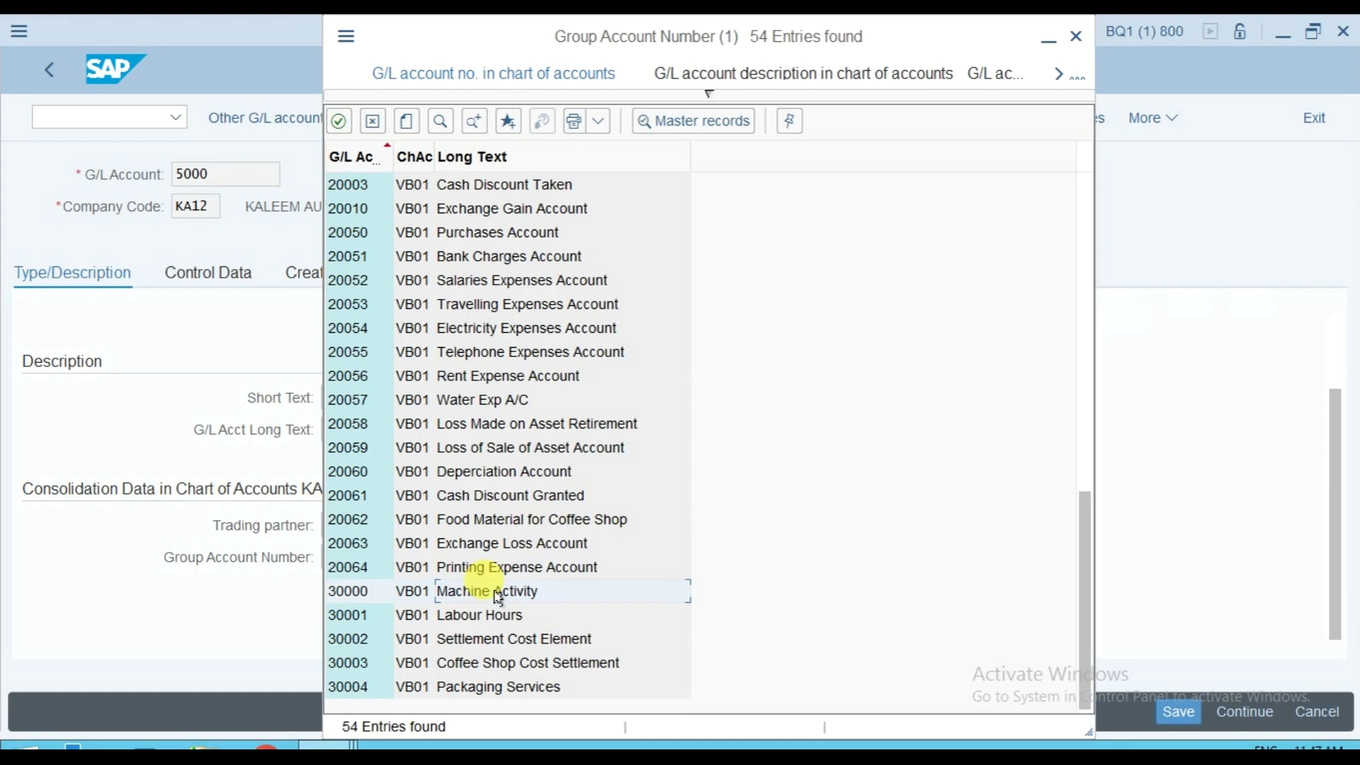
double_click(498, 592)
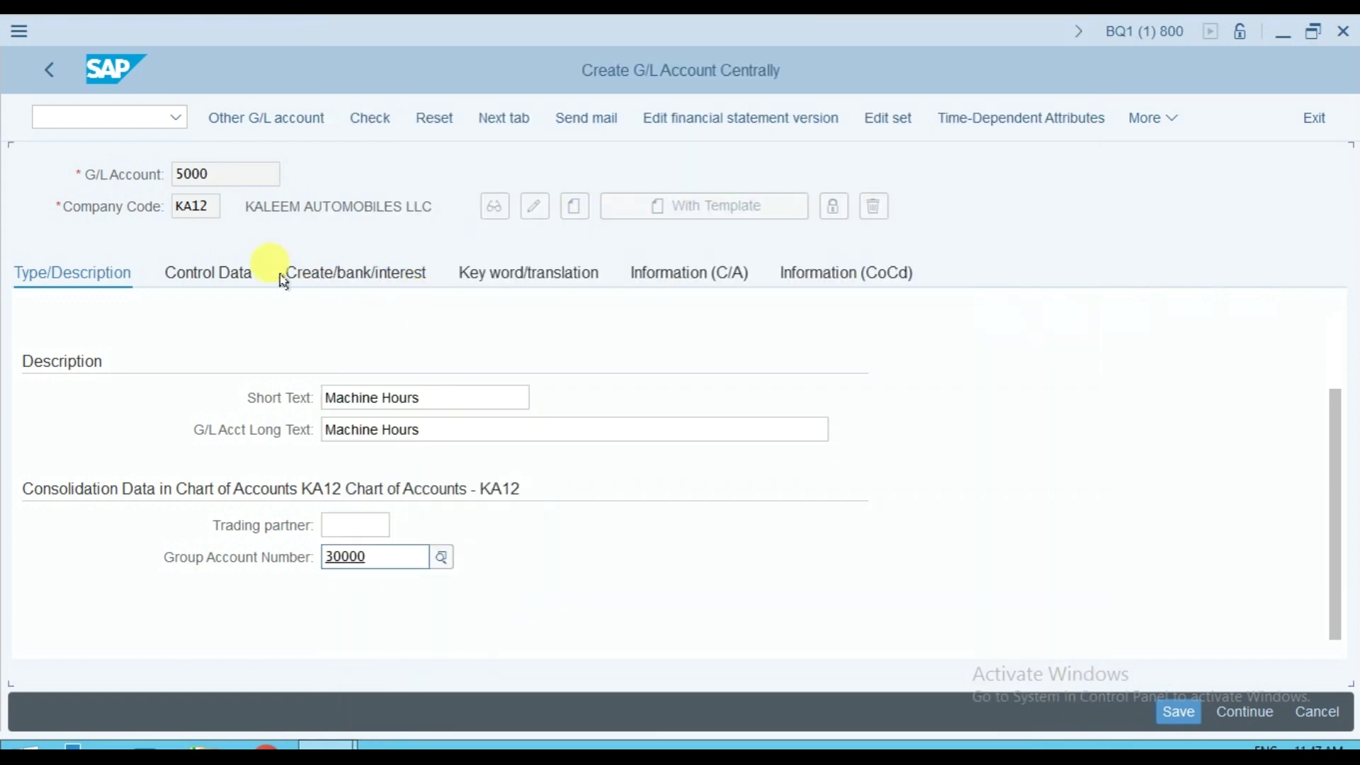
In the control data of the Machine Hours account, set the sort key to 001.
left_click(221, 284)
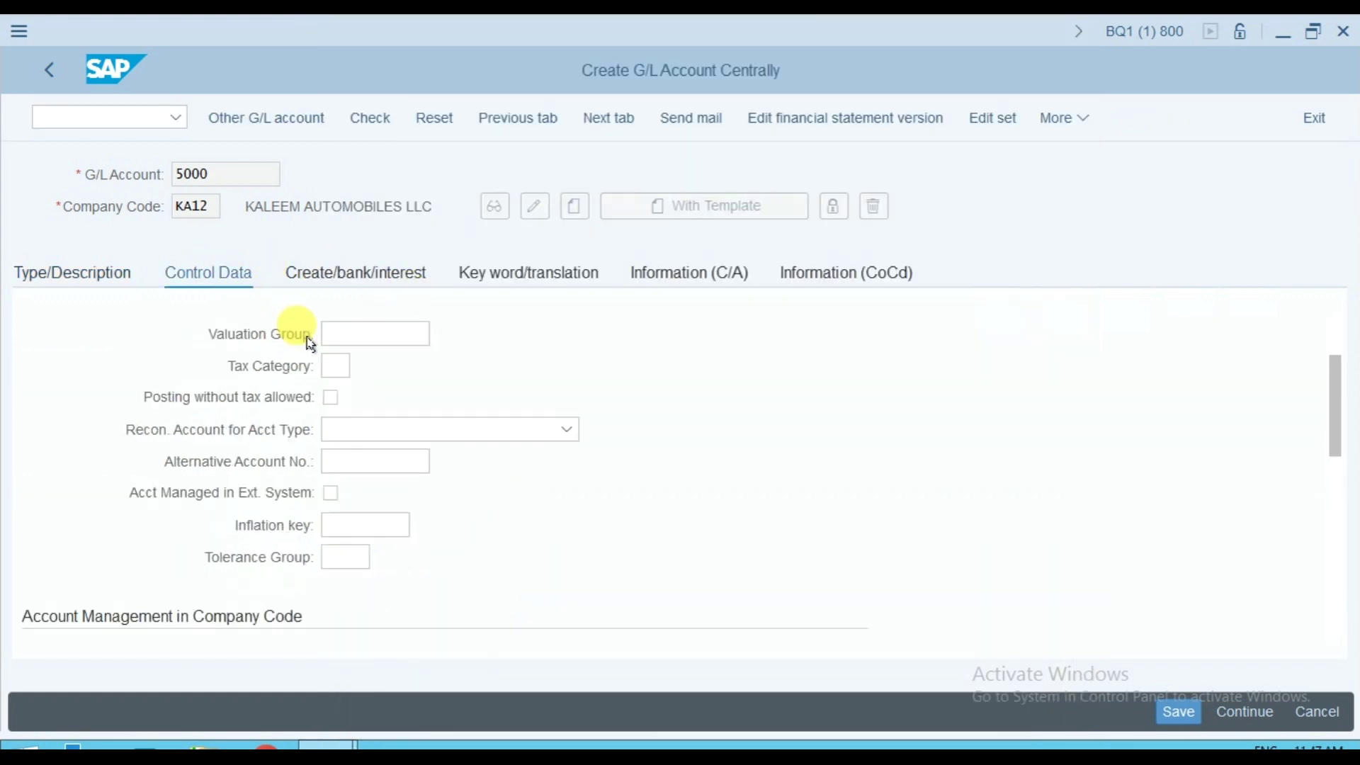
scroll(382, 386, "up", 2)
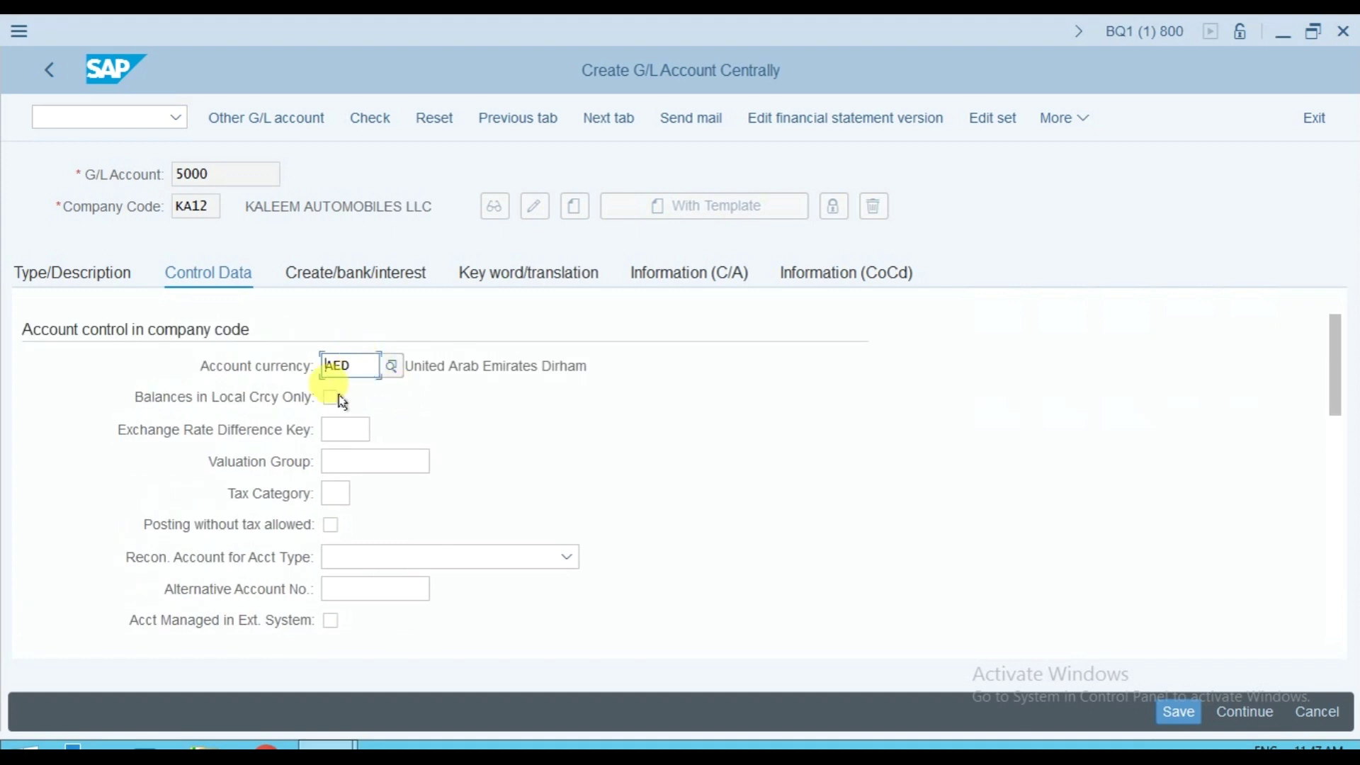
scroll(347, 418, "down", 5)
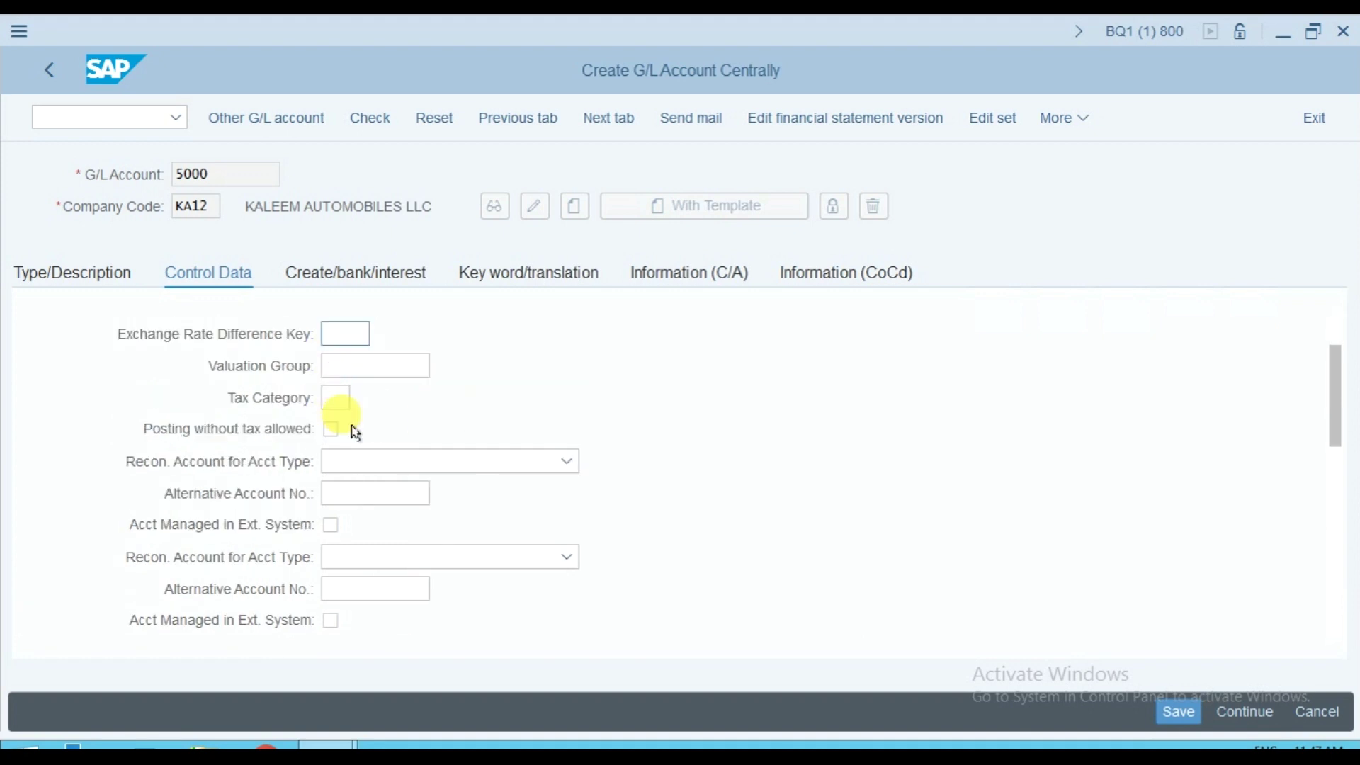
scroll(367, 440, "up", 3)
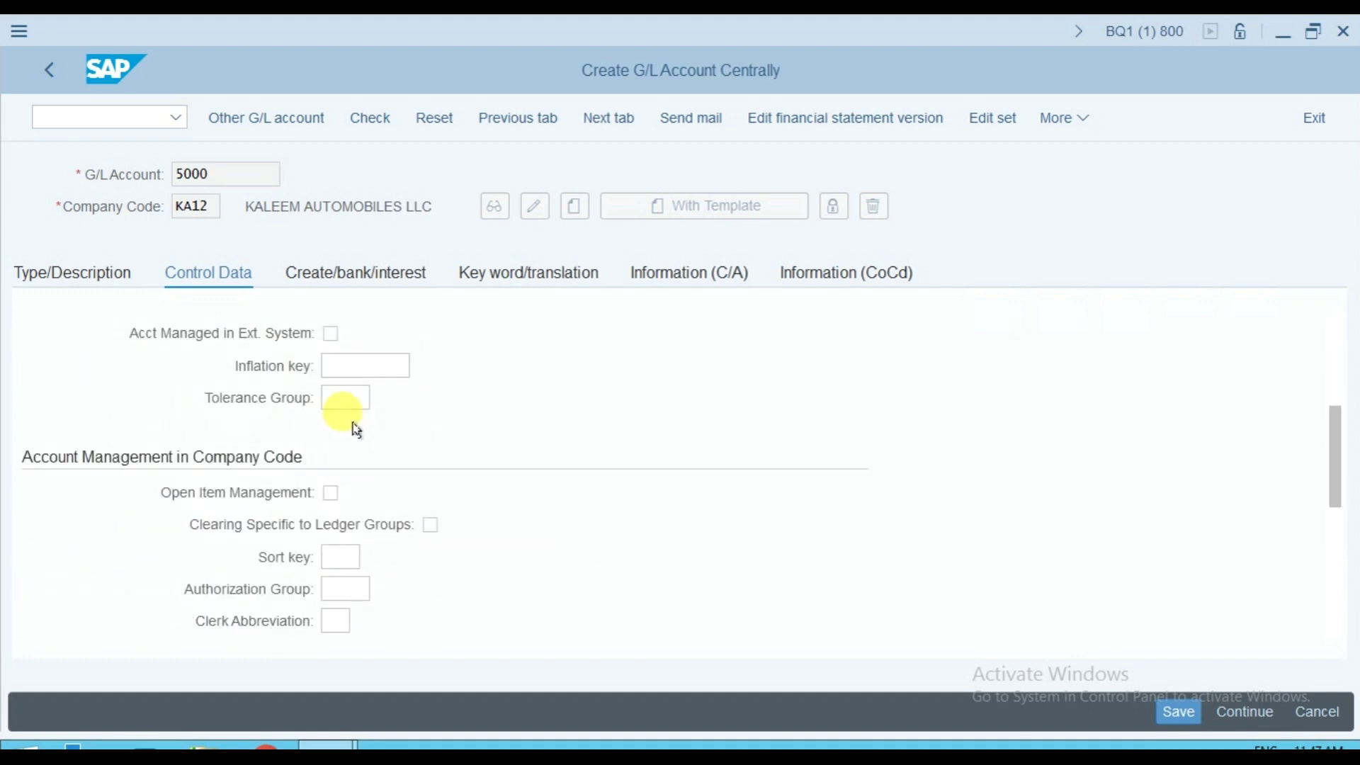
scroll(355, 431, "up", 3)
scroll(362, 455, "down", 3)
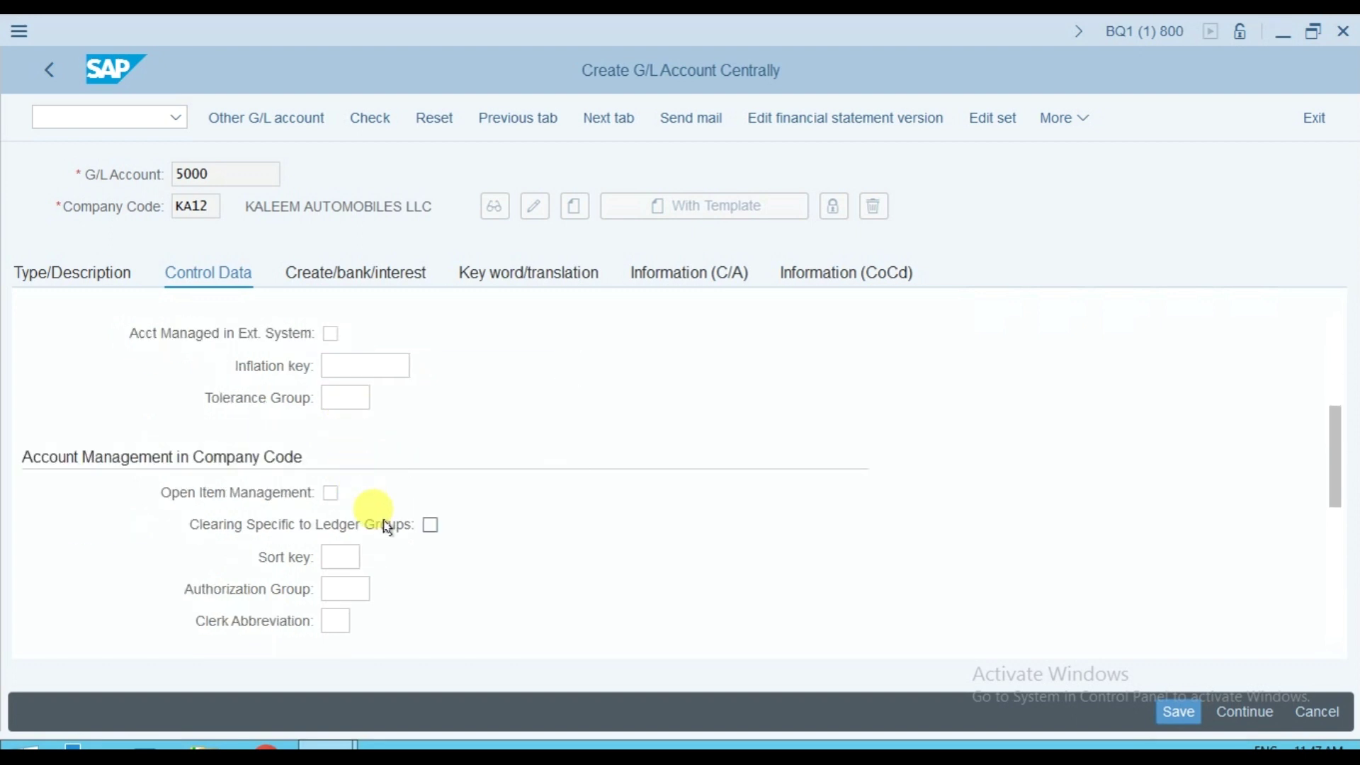
scroll(389, 528, "down", 3)
left_click(352, 465)
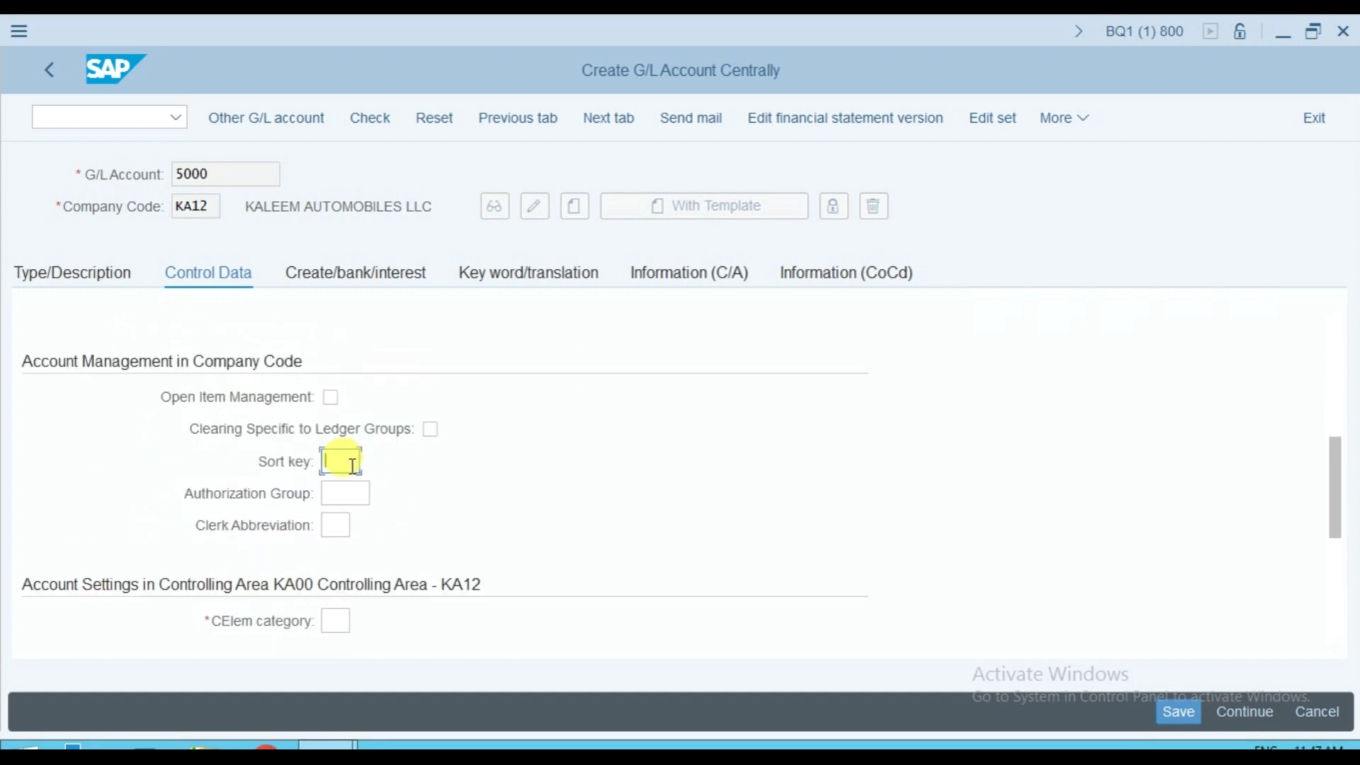
type("001")
scroll(340, 464, "up", 3)
scroll(343, 496, "down", 5)
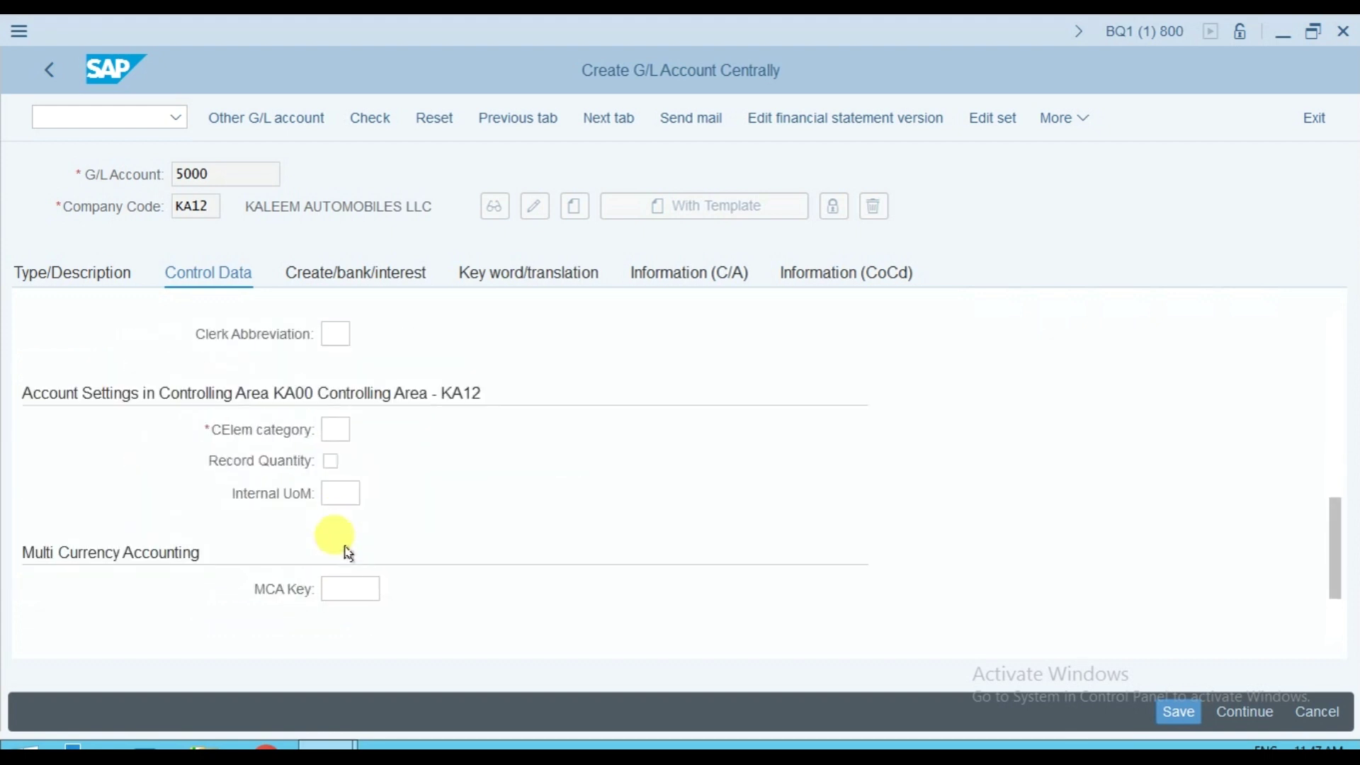
Set the cost element category to 43, Internal activity allocation, in the controlling area settings.
left_click(346, 429)
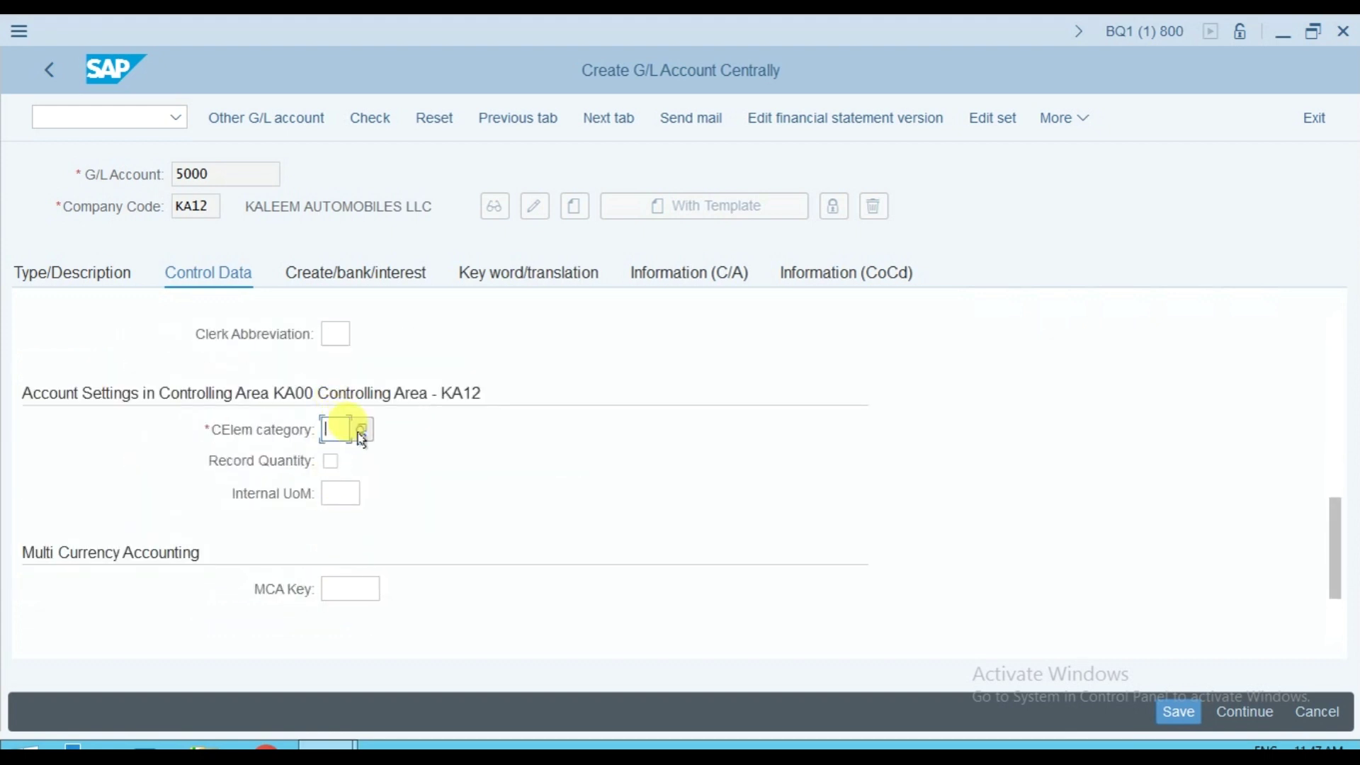
left_click(363, 431)
left_click(446, 303)
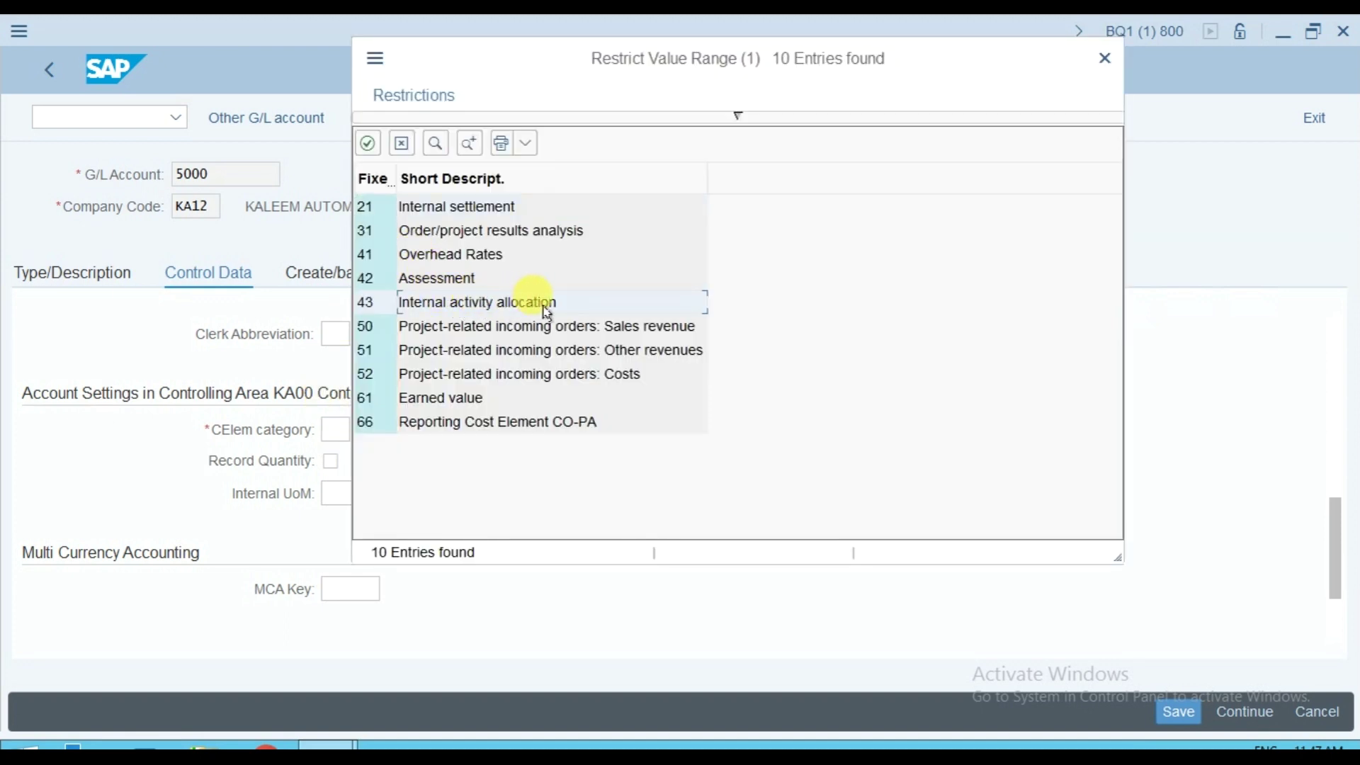
key("Return")
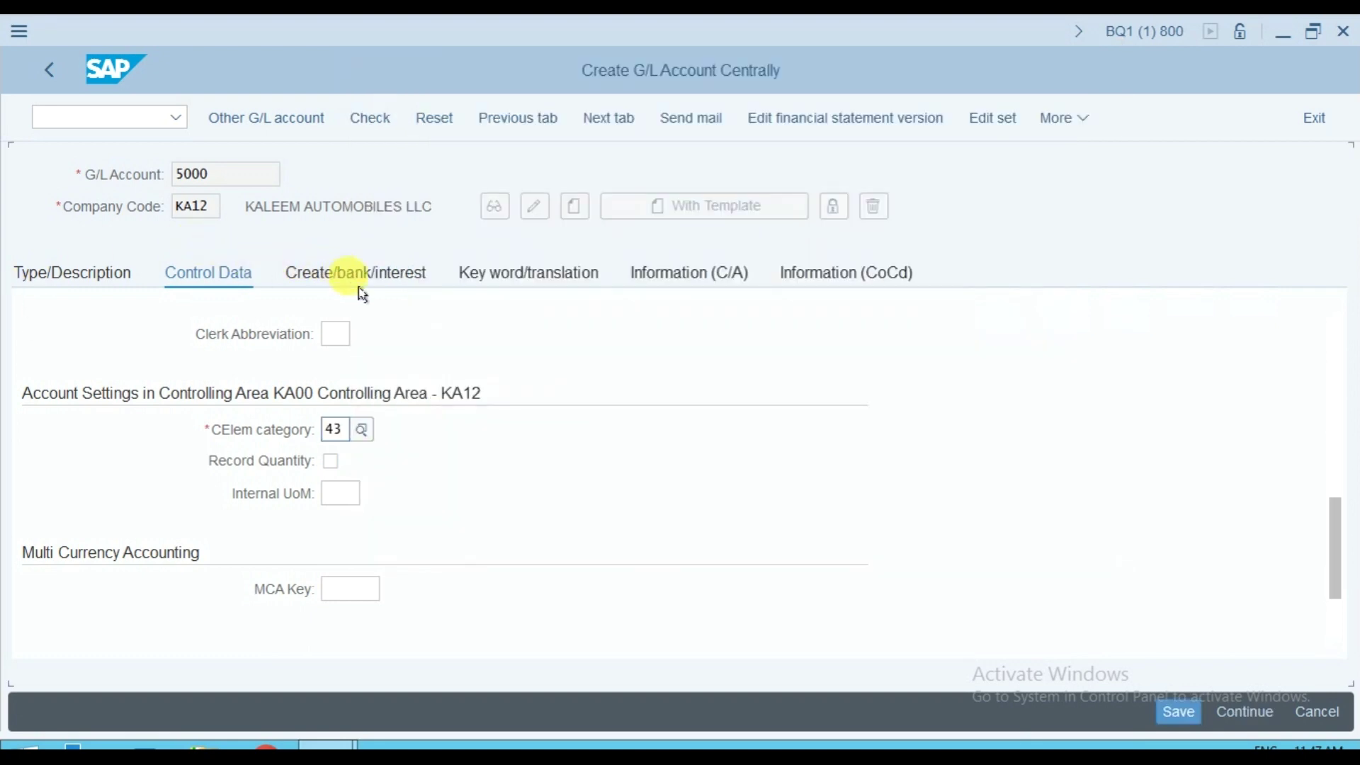
Set the field status group to G001 for the Machine Hours account and save it.
left_click(355, 282)
type("g001")
key("Return")
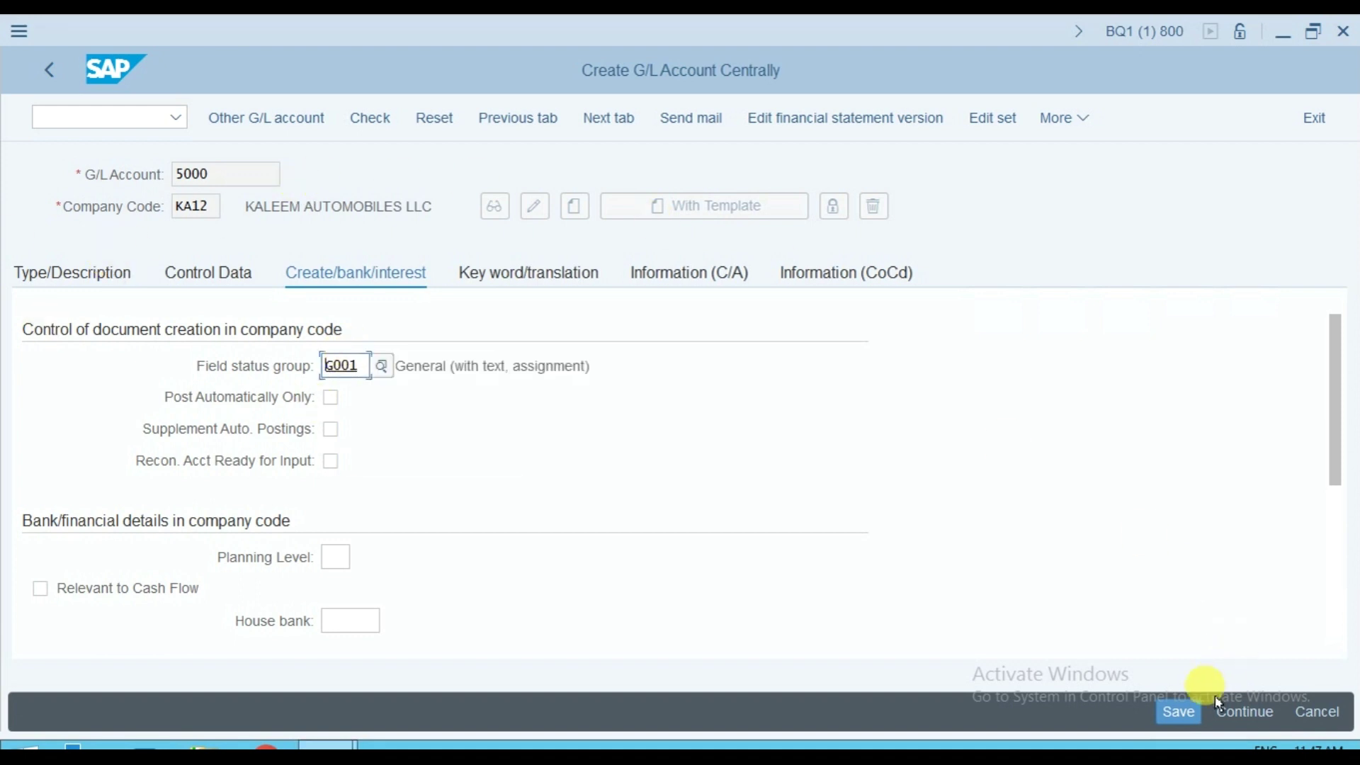
left_click(1186, 716)
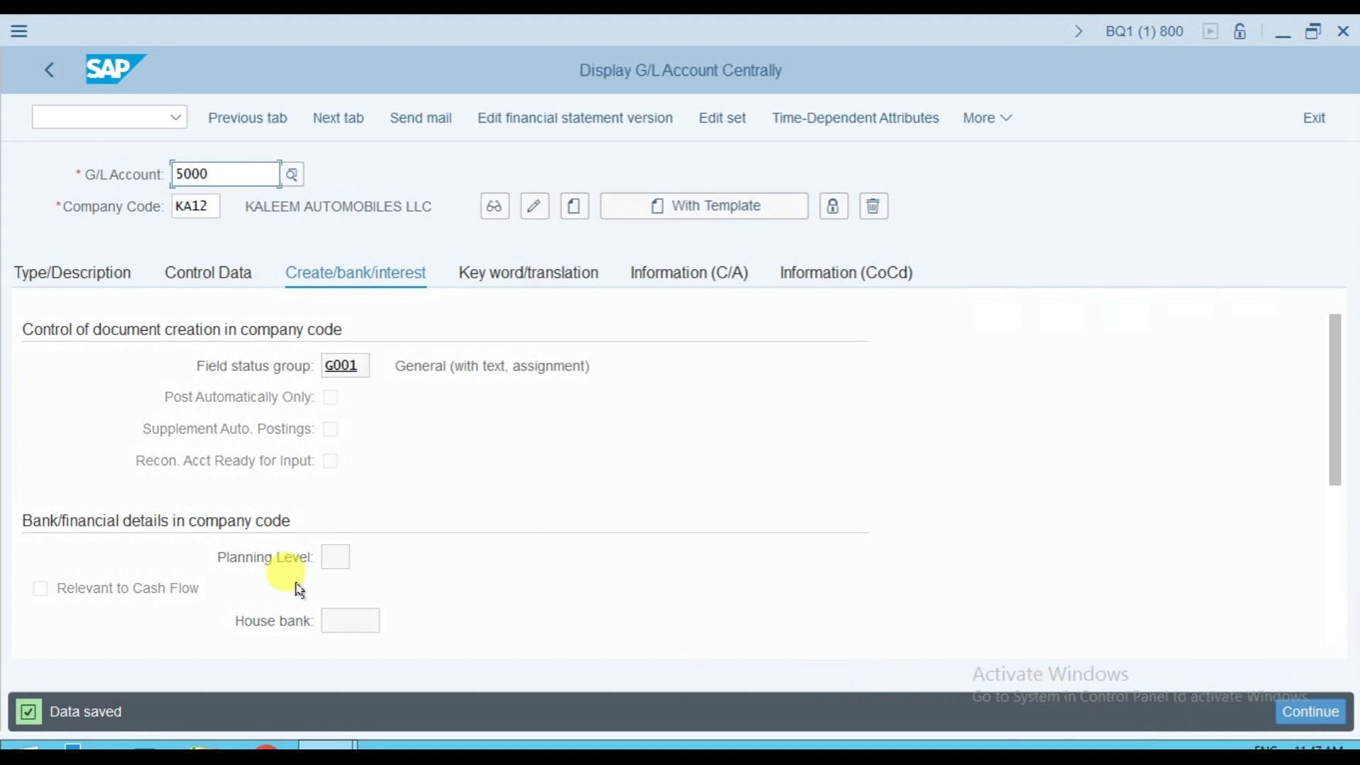
Open G/L account 6015 in company code KA12 for changing and show its type and description data.
left_click(238, 173)
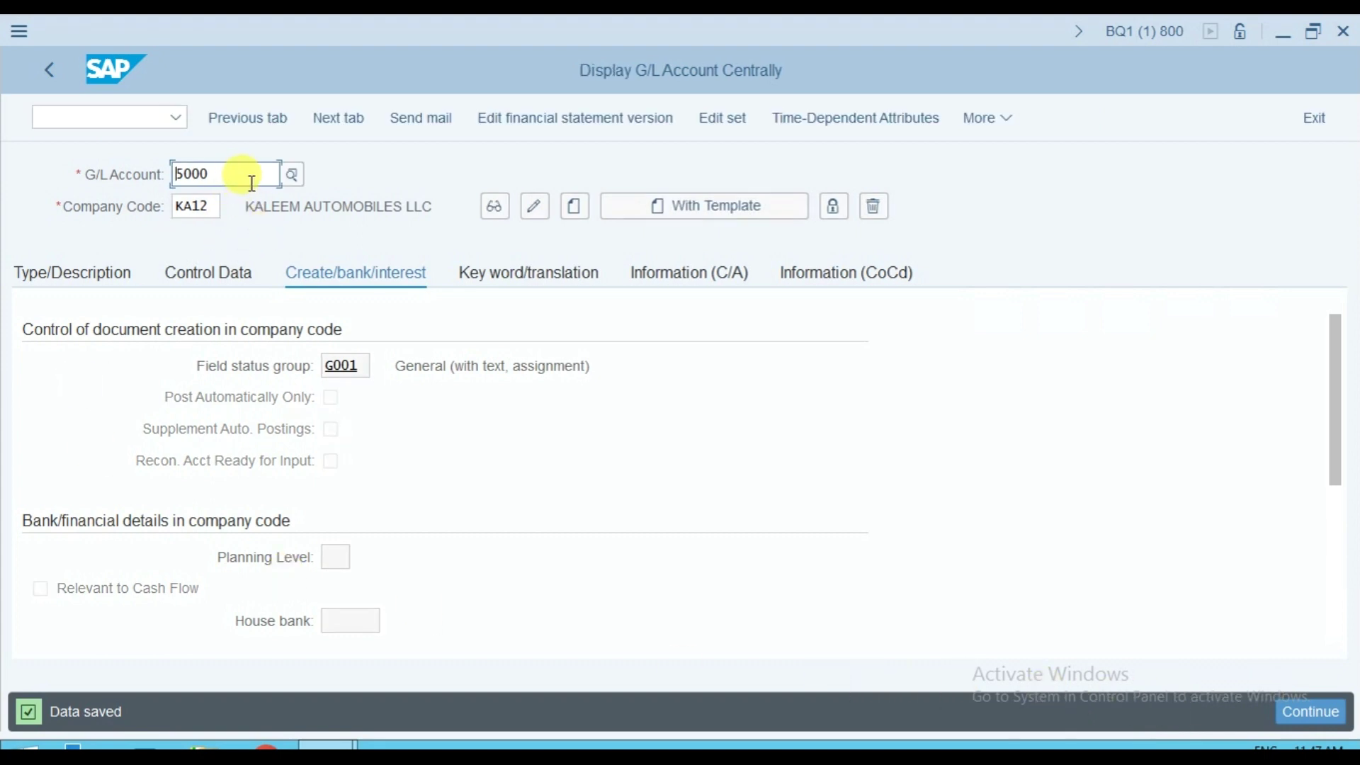
key("BackSpace")
key("BackSpace")
key("BackSpace")
key("BackSpace")
type("601")
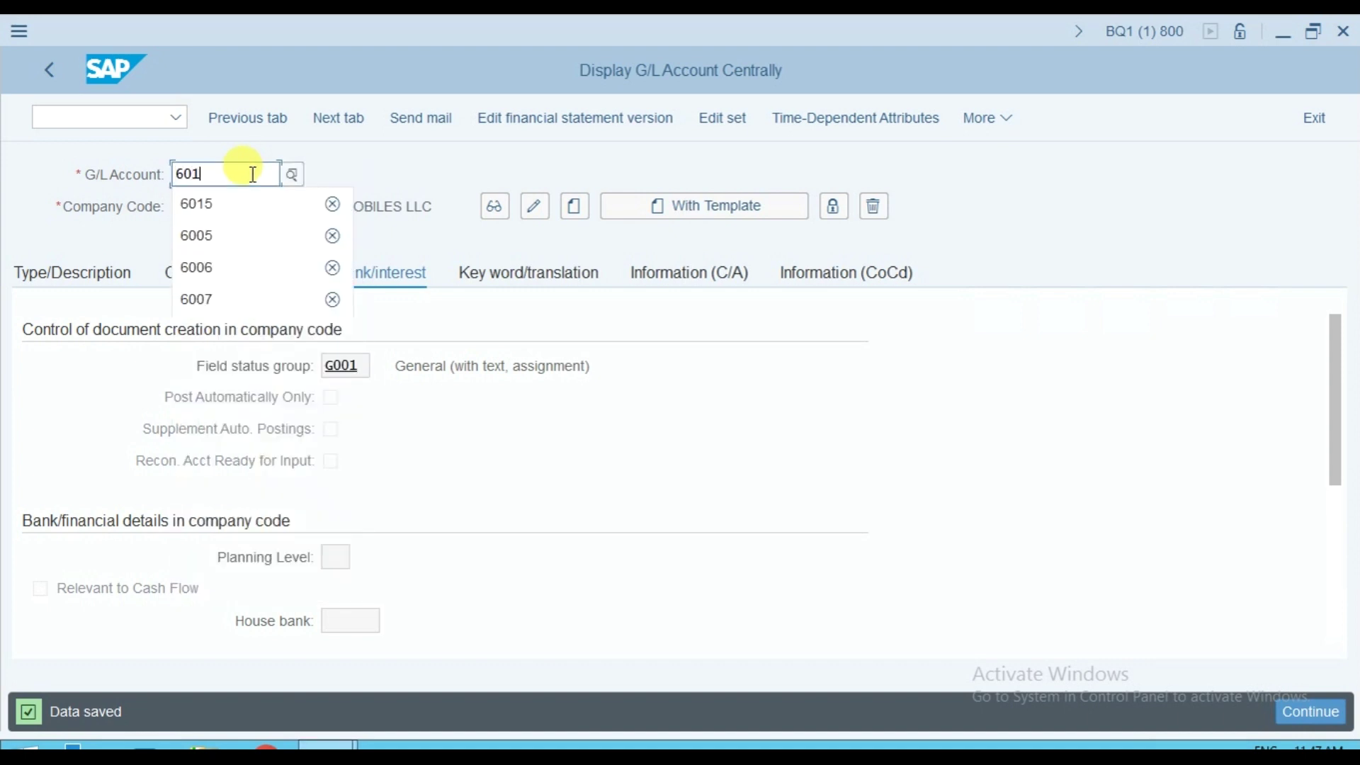
type("5")
key("Return")
left_click(626, 734)
left_click(534, 205)
left_click(93, 269)
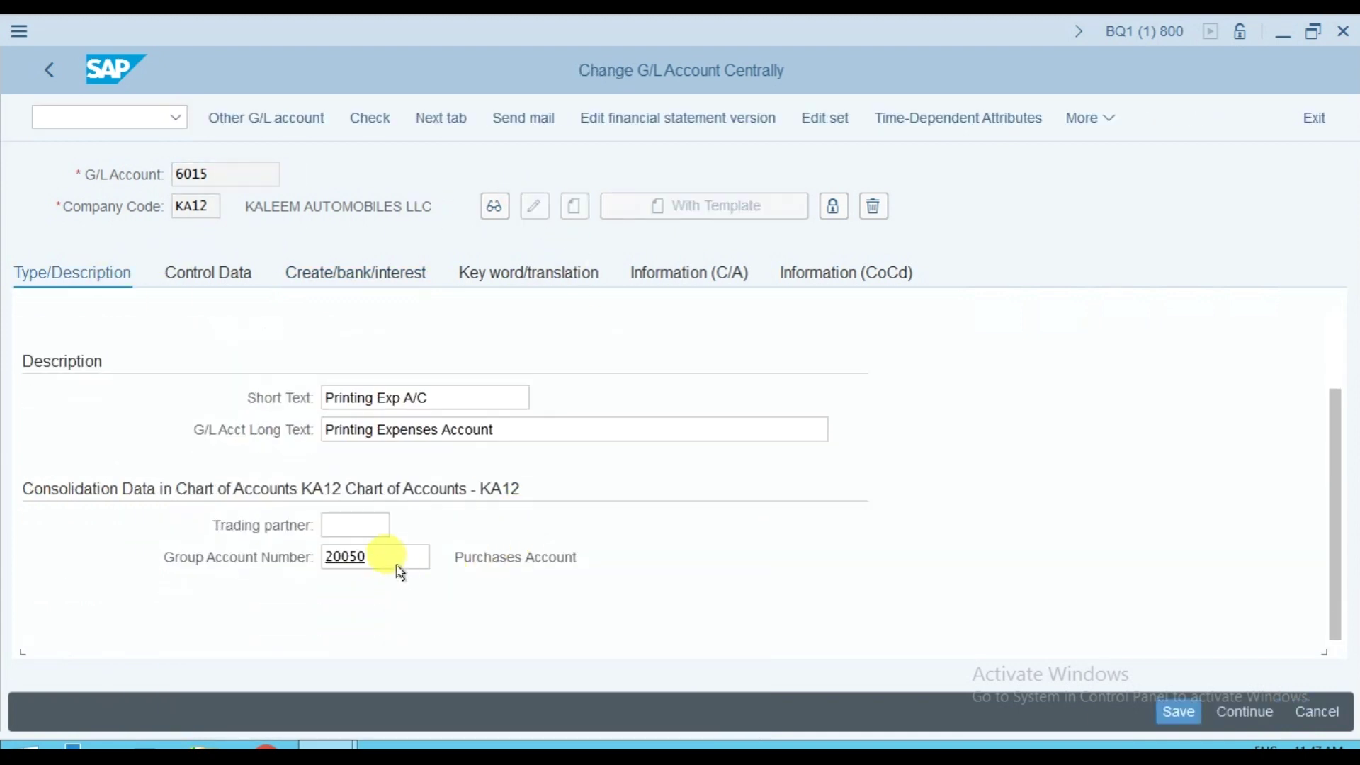
Look up the group account number for the Printing Expenses Account, assign 20064, Printing Expense Account, and save the account.
left_click(436, 557)
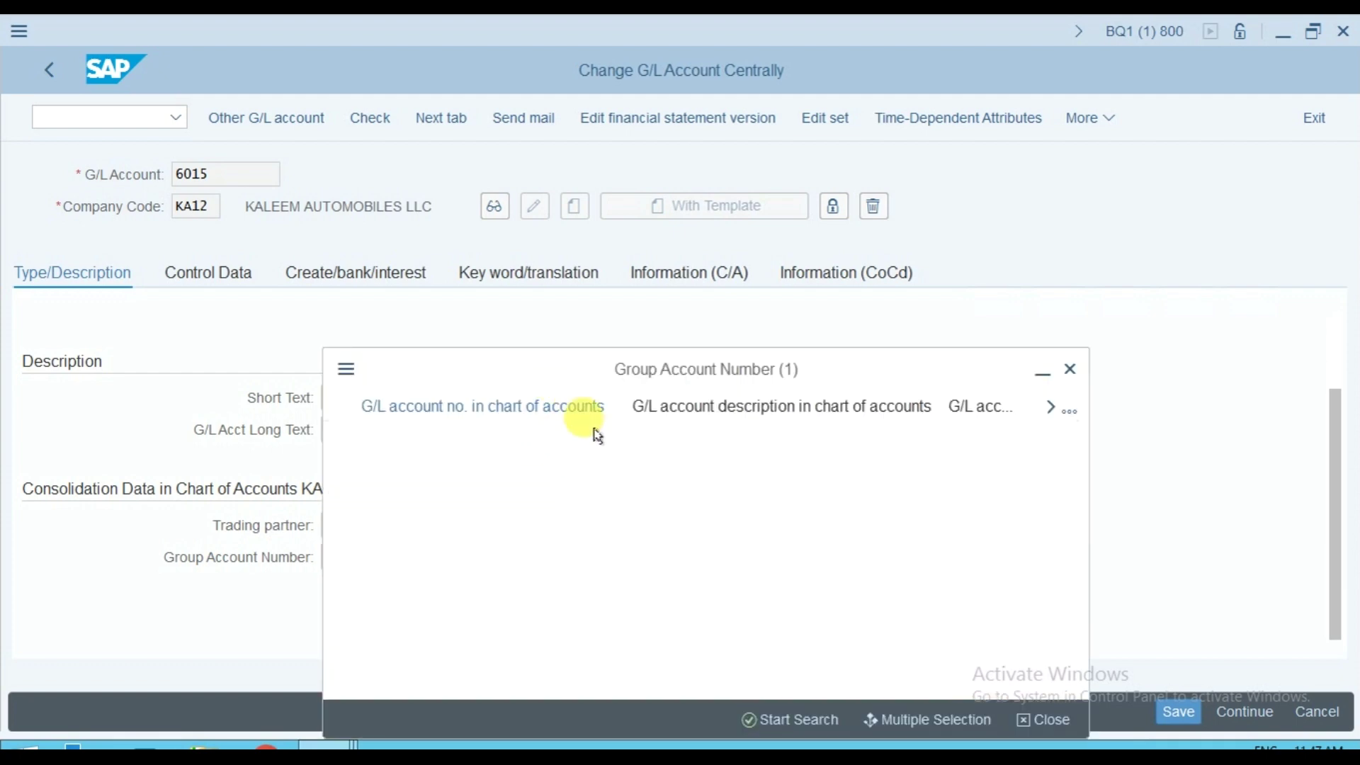
left_click(594, 425)
key("Return")
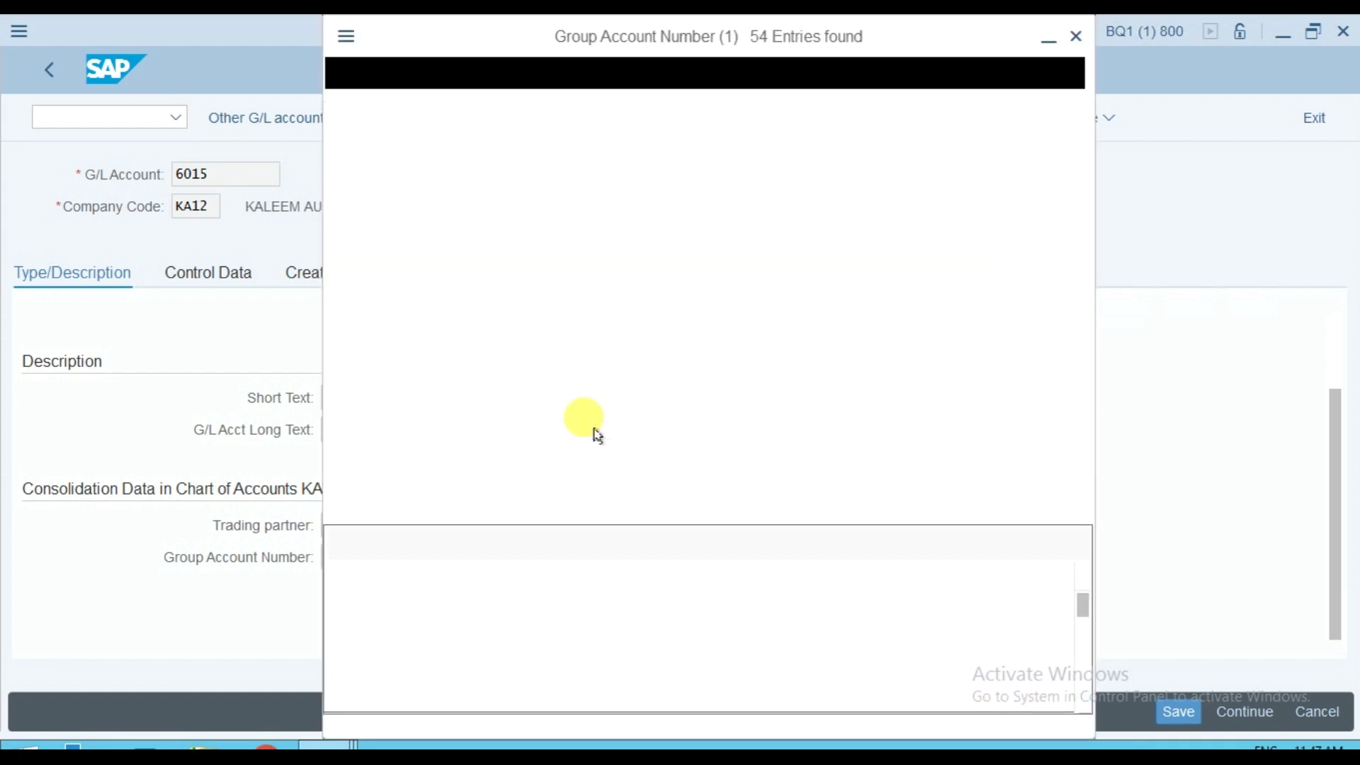
scroll(652, 547, "down", 10)
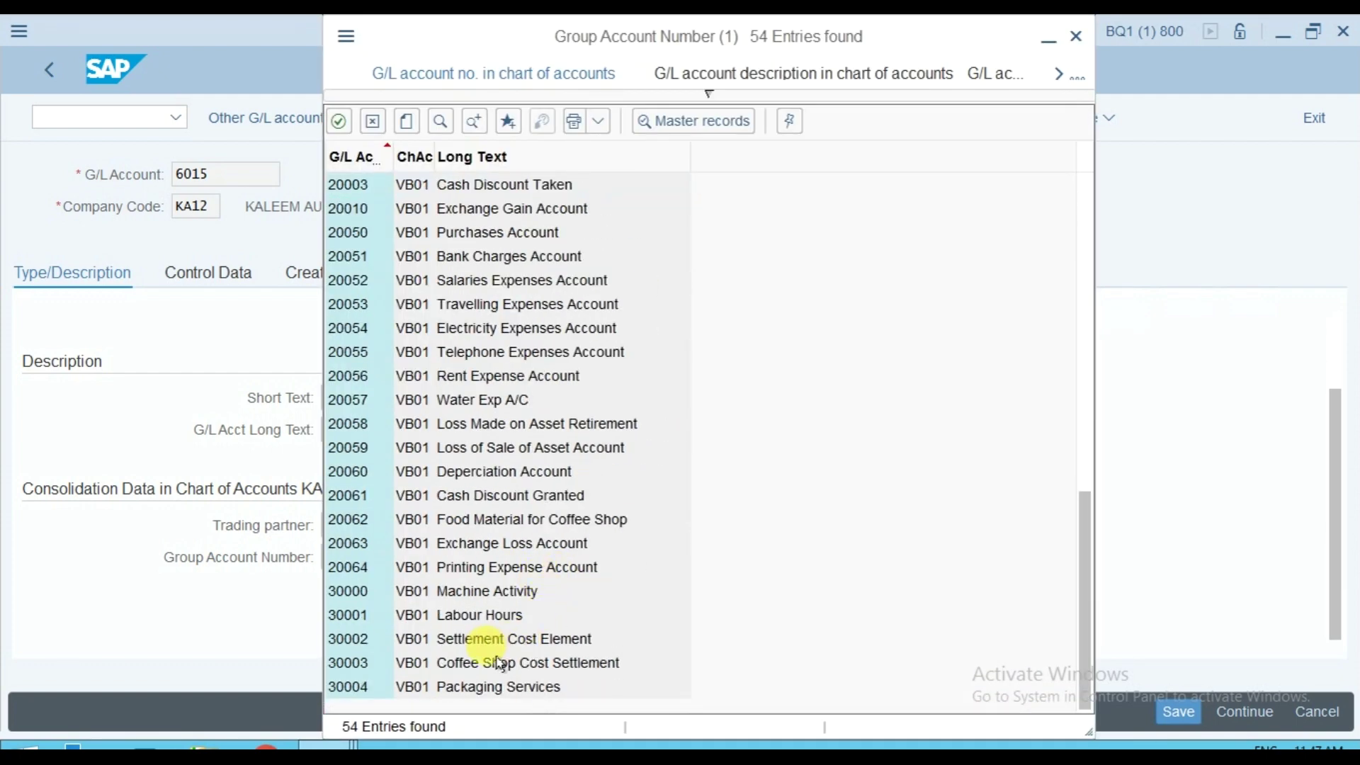
left_click(504, 571)
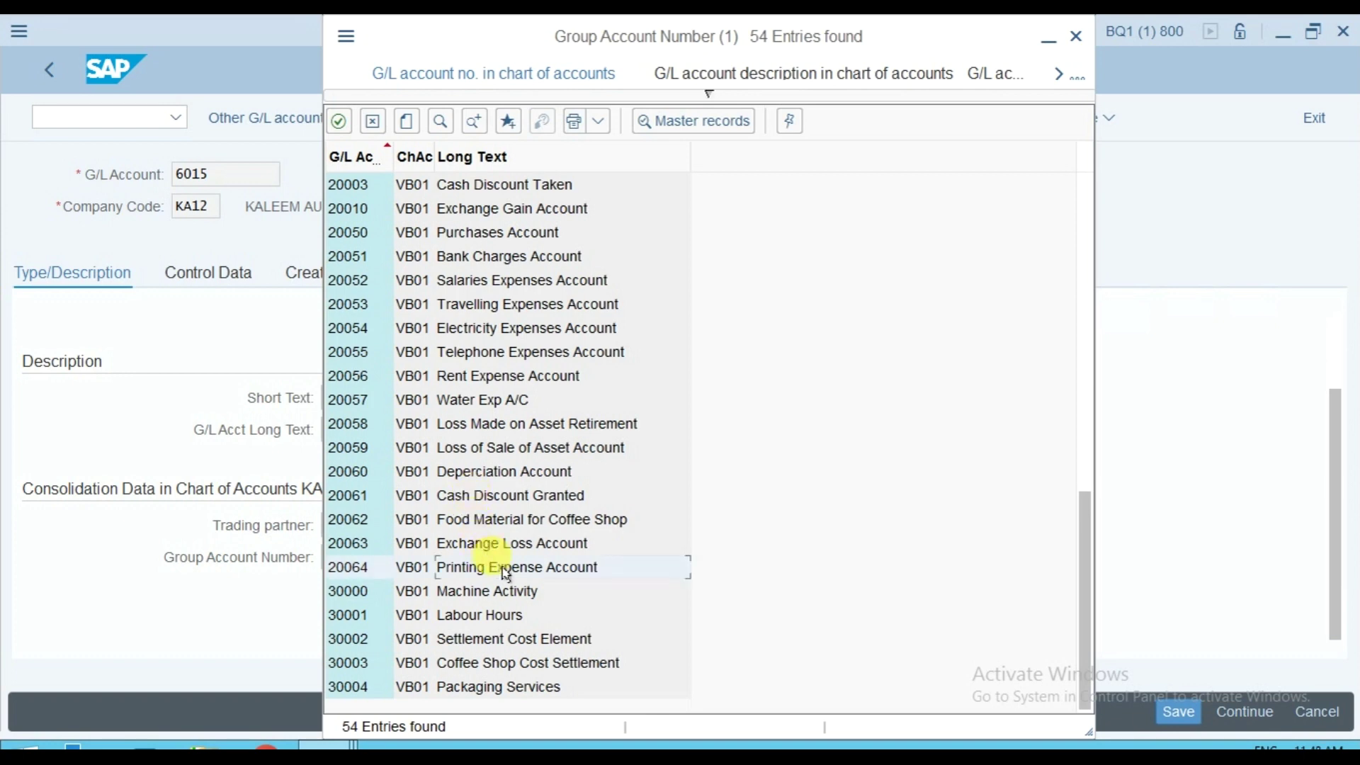
left_click(504, 571)
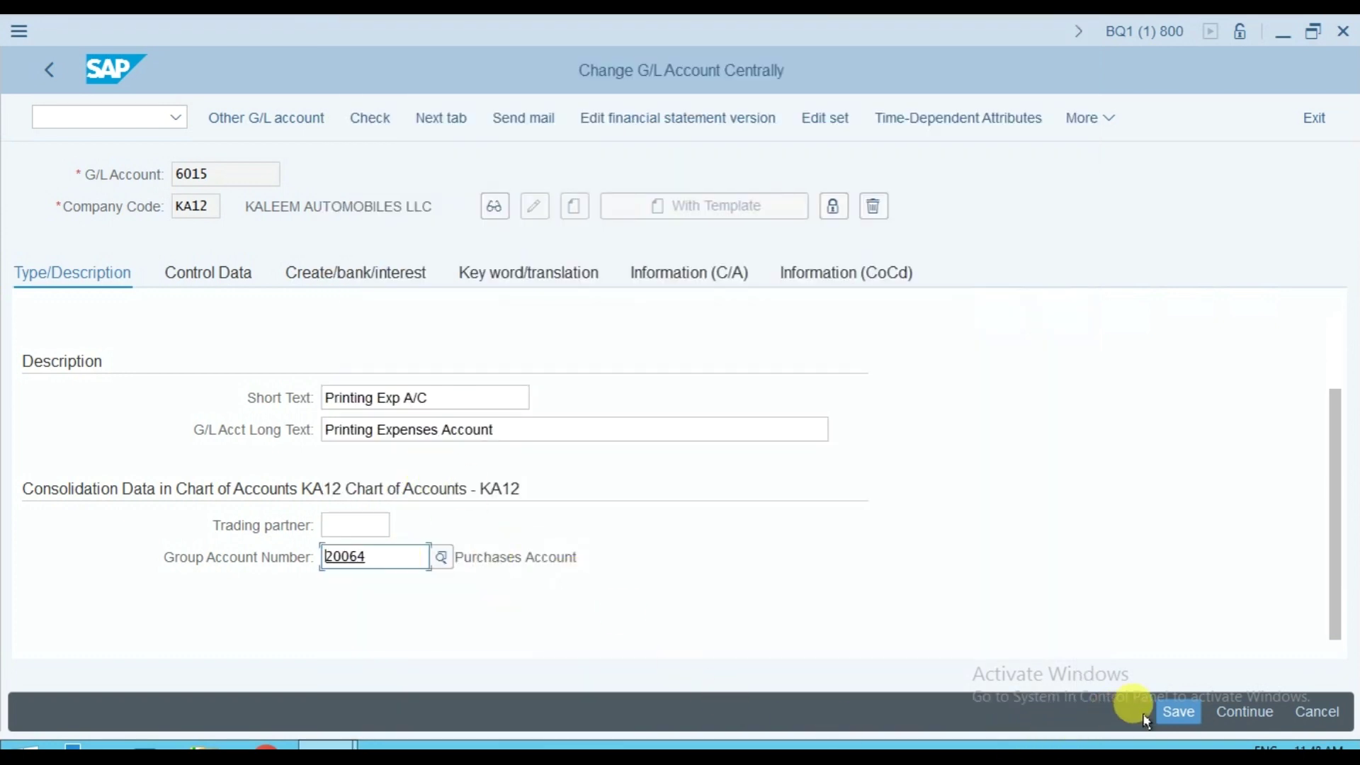
left_click(1168, 712)
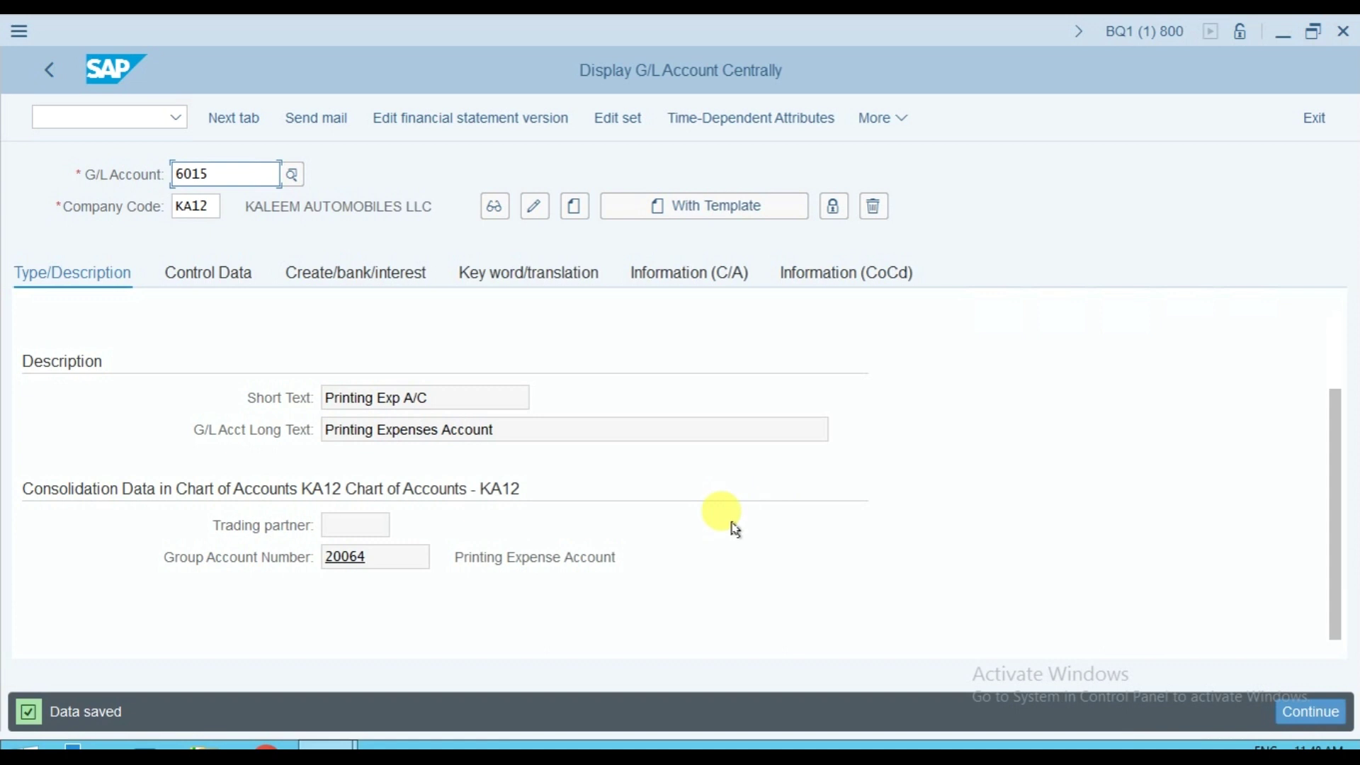